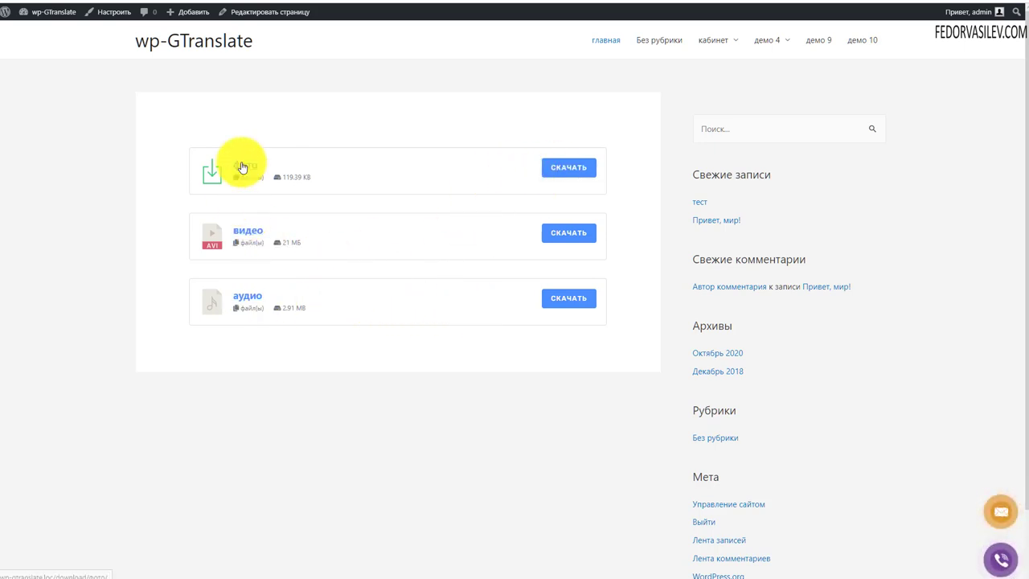
Step: Open the аудио download's page and scroll through it
left_click(250, 296)
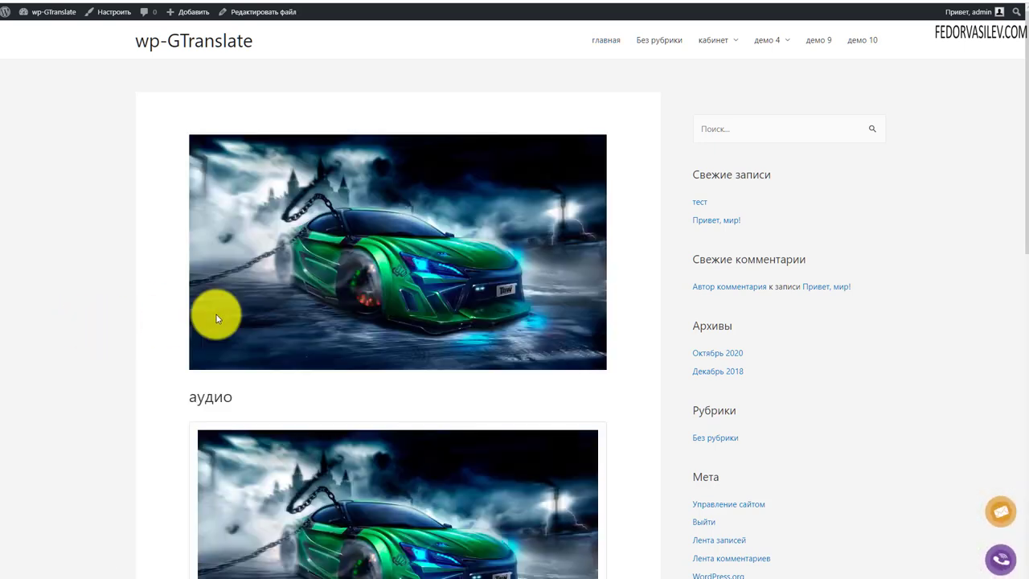
scroll(216, 314, "down", 4)
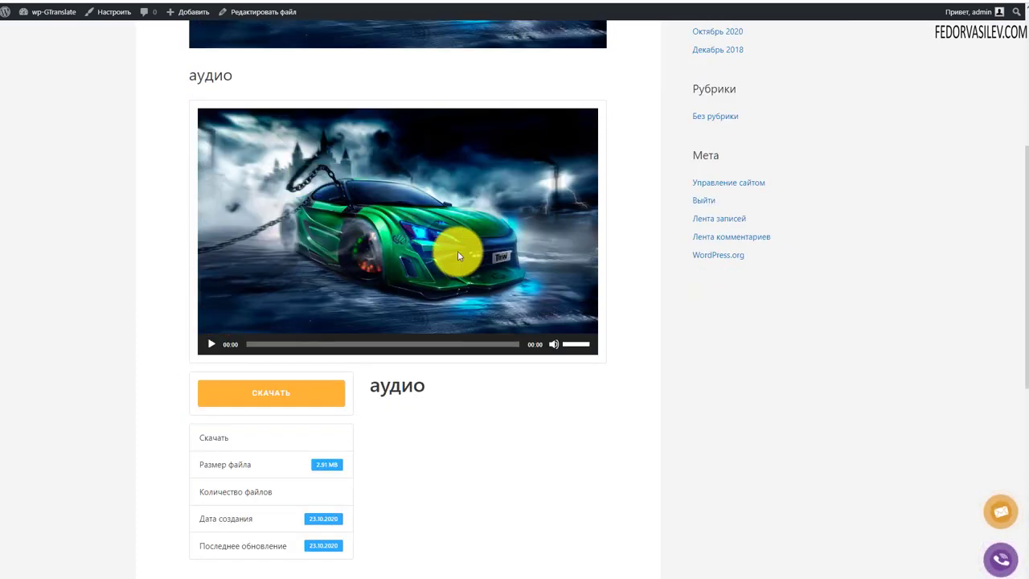
scroll(459, 249, "down", 2)
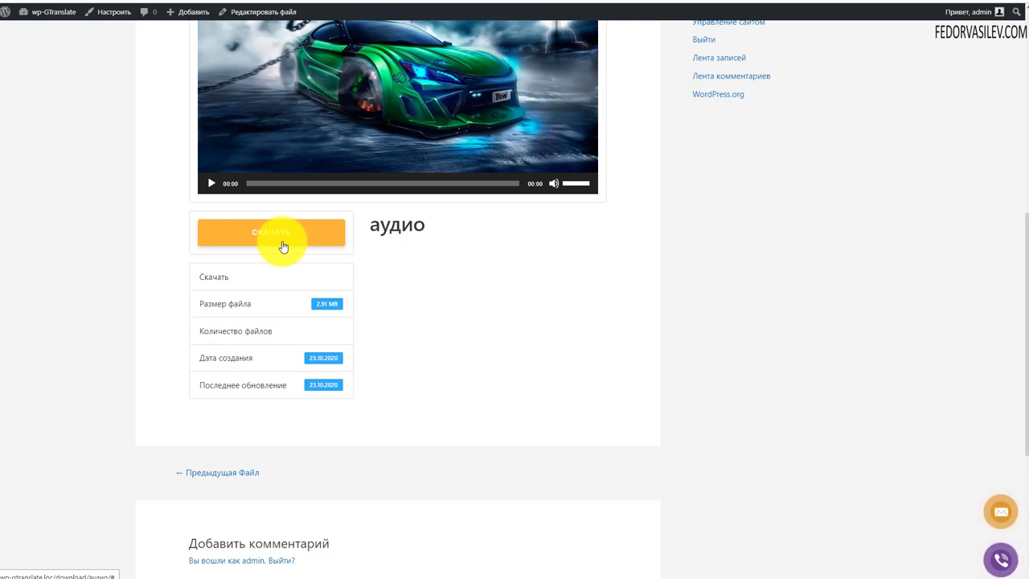
scroll(291, 313, "up", 5)
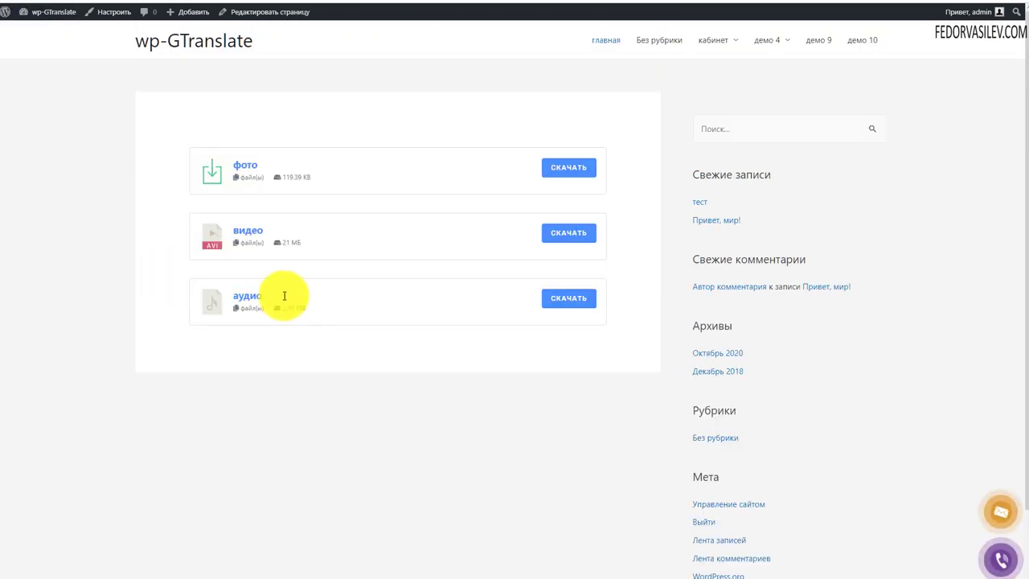
Step: Open the видео download's page, download the video file and check the player options
left_click(246, 231)
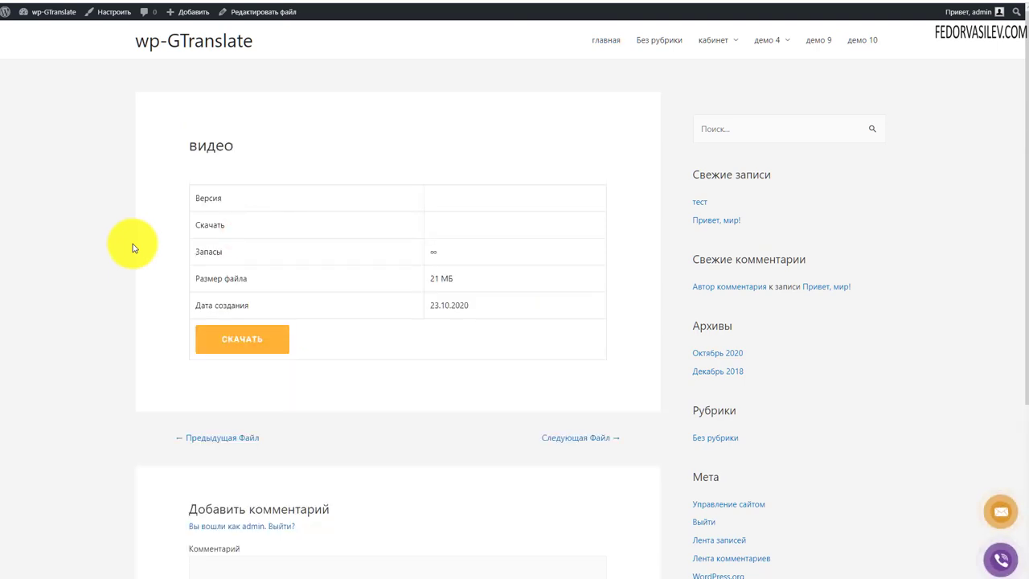
scroll(132, 248, "down", 3)
scroll(201, 241, "up", 2)
left_click(232, 237)
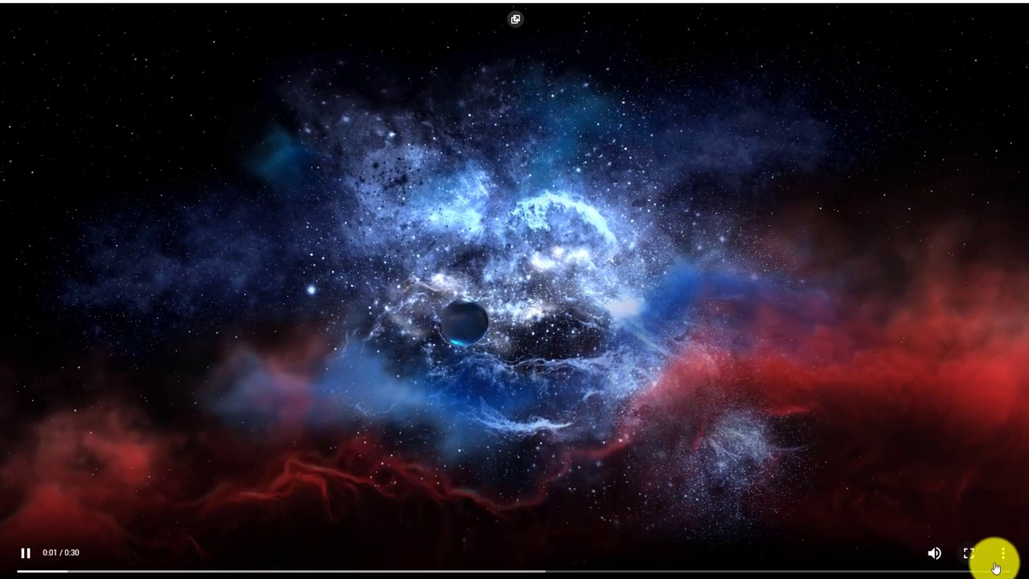
left_click(1000, 554)
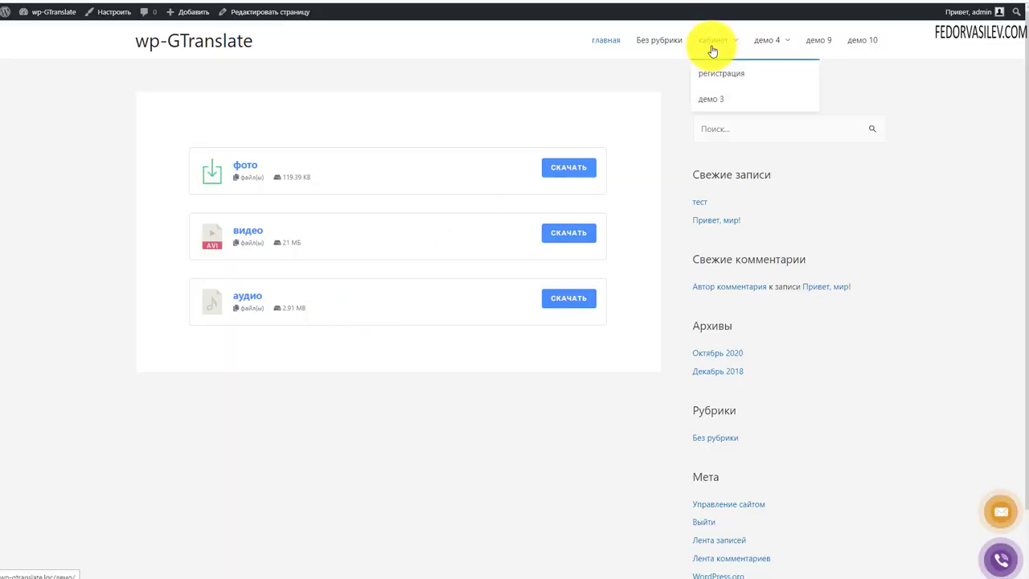
Step: Visit the кабинет account page, then the регистрация page, from the top menu
left_click(714, 39)
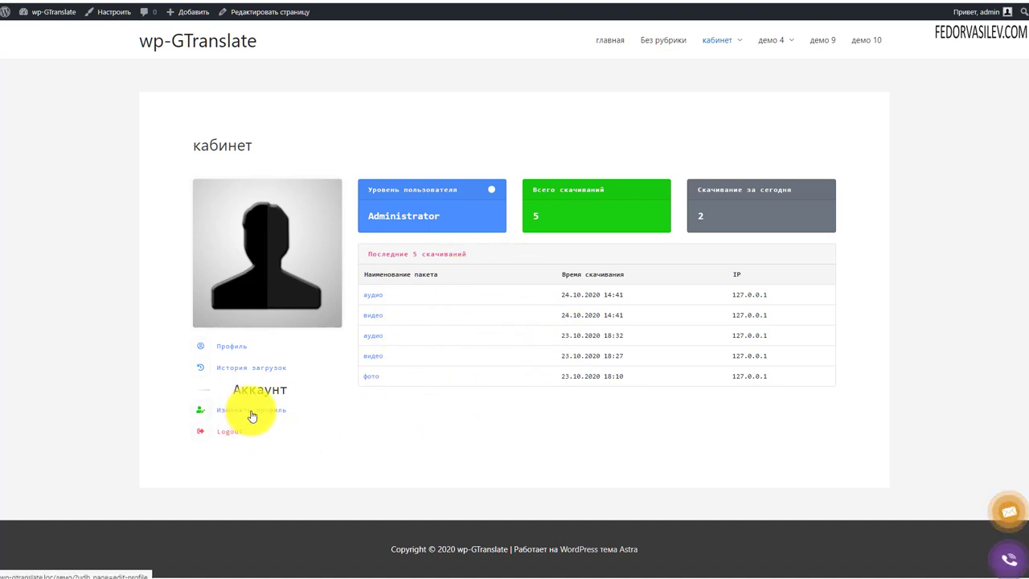
mouse_move(714, 48)
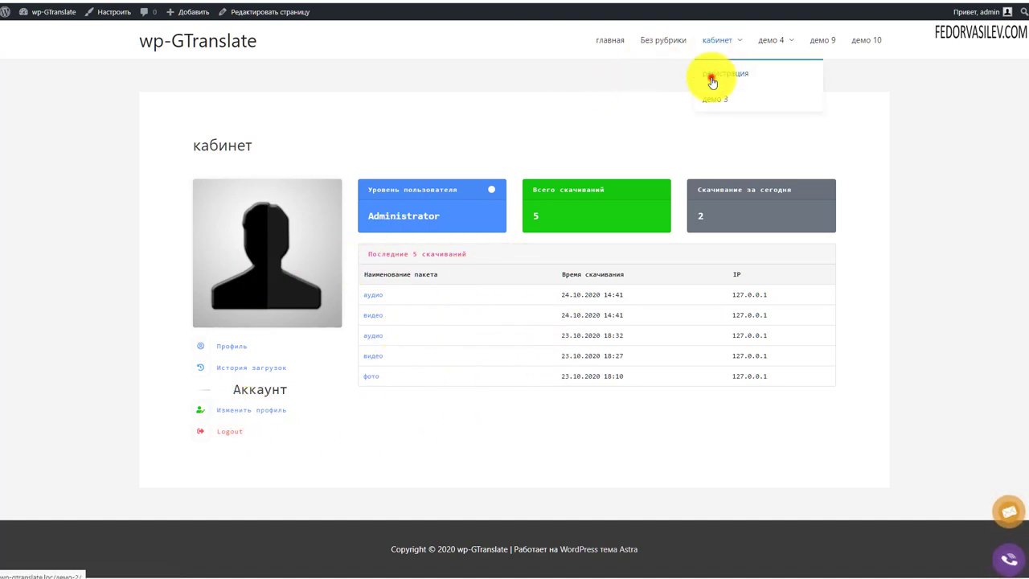
left_click(712, 79)
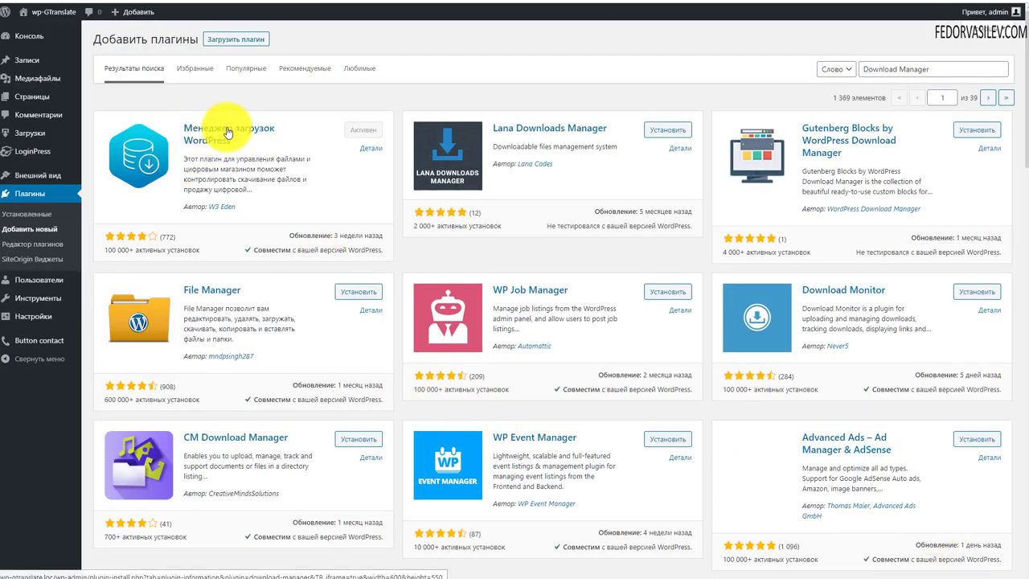
left_click_drag(239, 146, 173, 127)
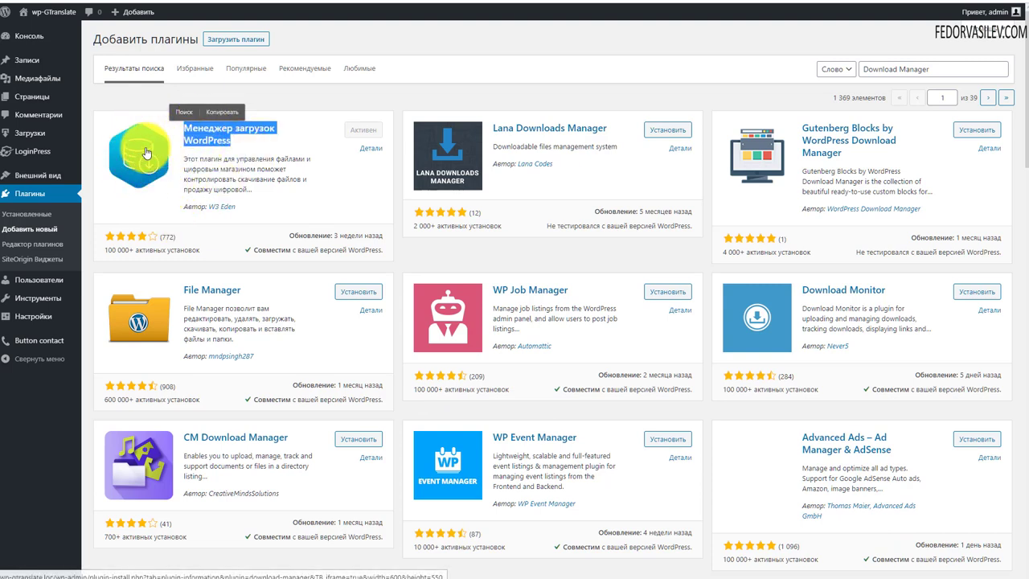
left_click(126, 97)
left_click(884, 69)
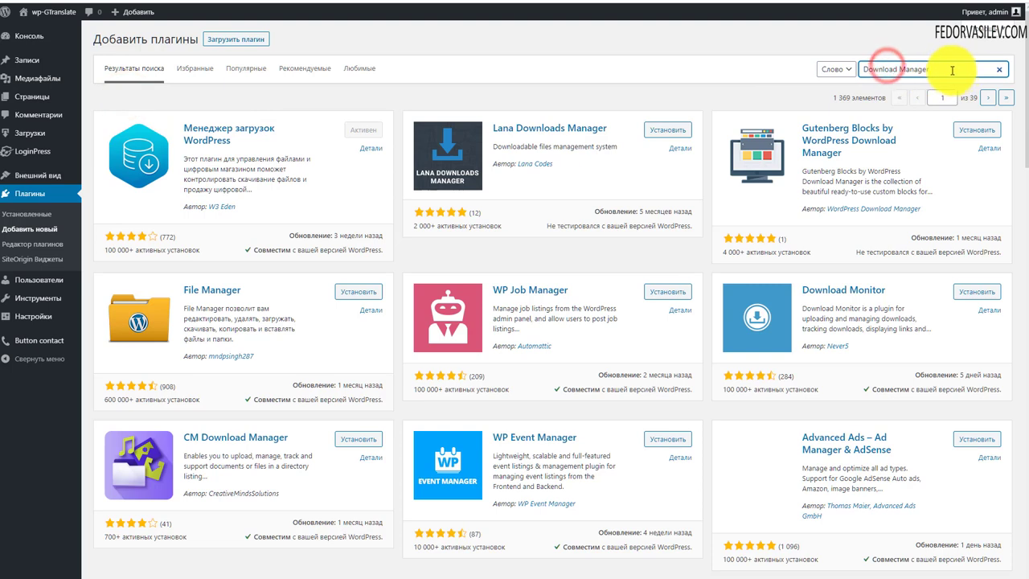
left_click_drag(954, 69, 838, 88)
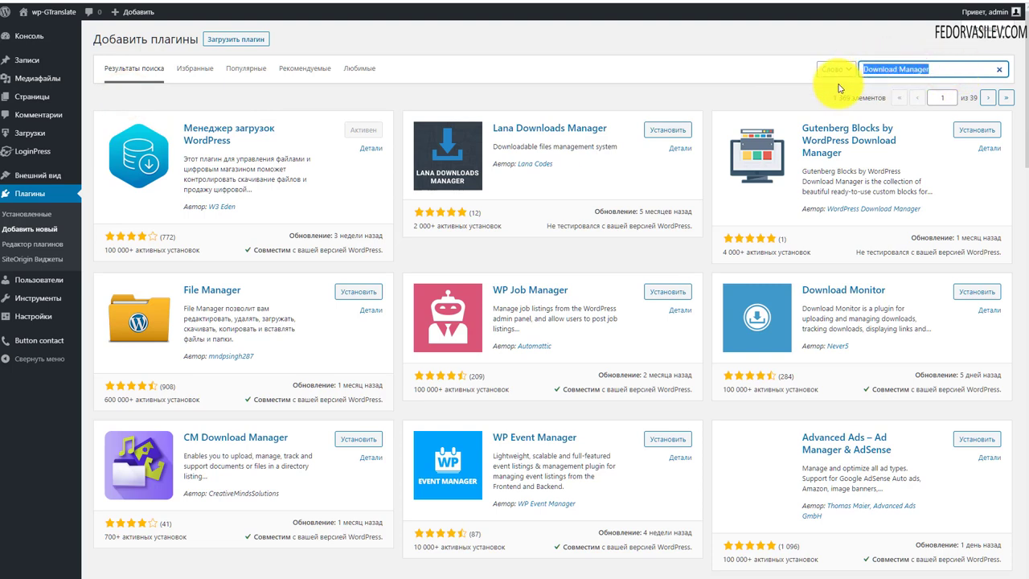
left_click(940, 69)
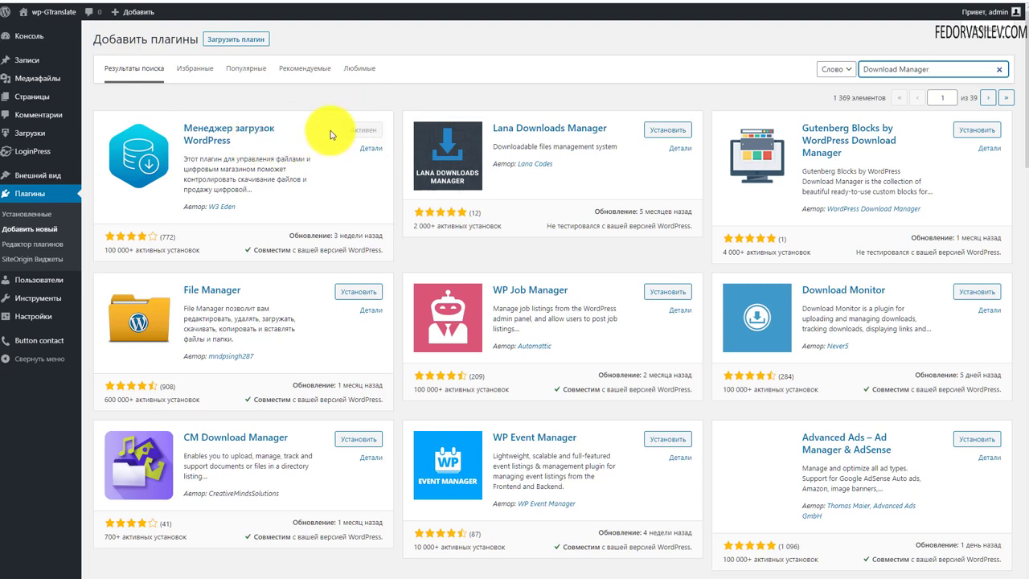
mouse_move(24, 136)
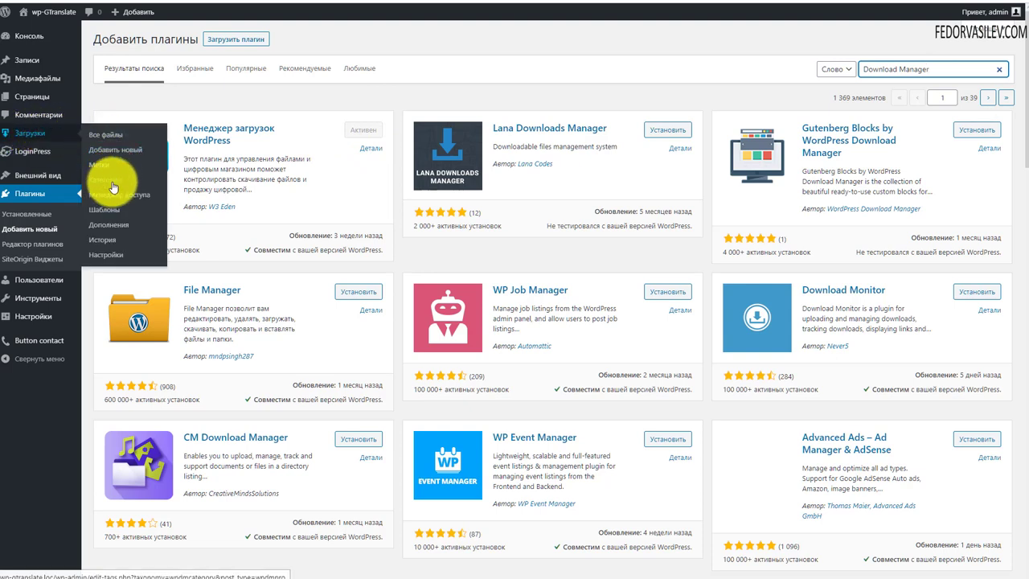
Step: Look up the аудио file's shortcode in Все файлы, then open the site's Pages list
left_click(25, 132)
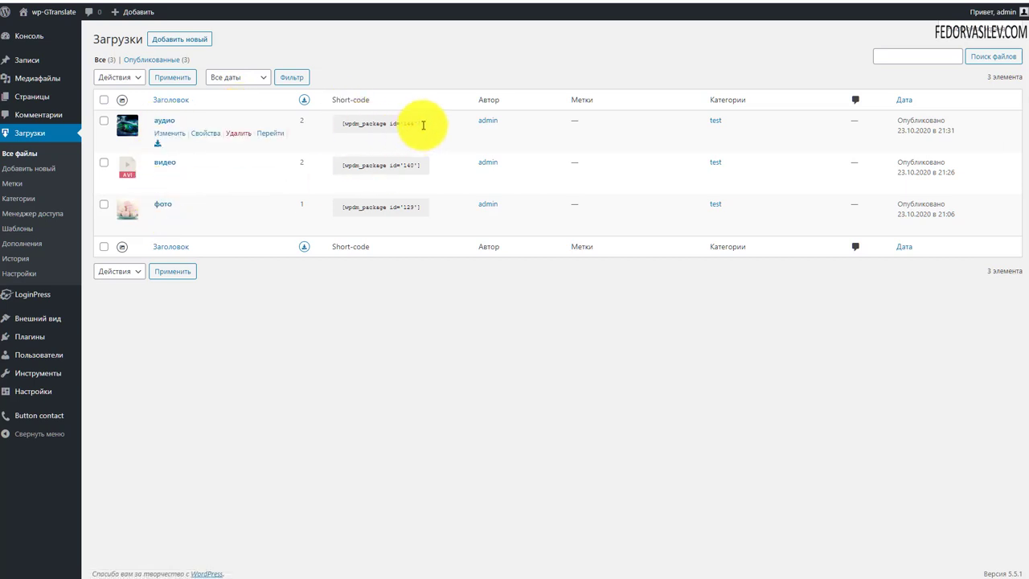
left_click_drag(421, 124, 343, 128)
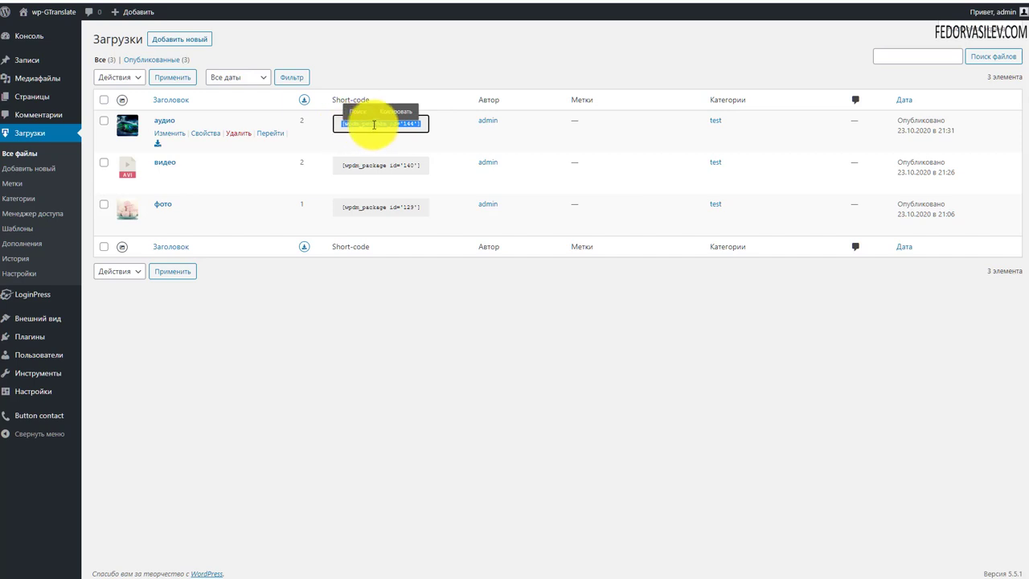
left_click(414, 263)
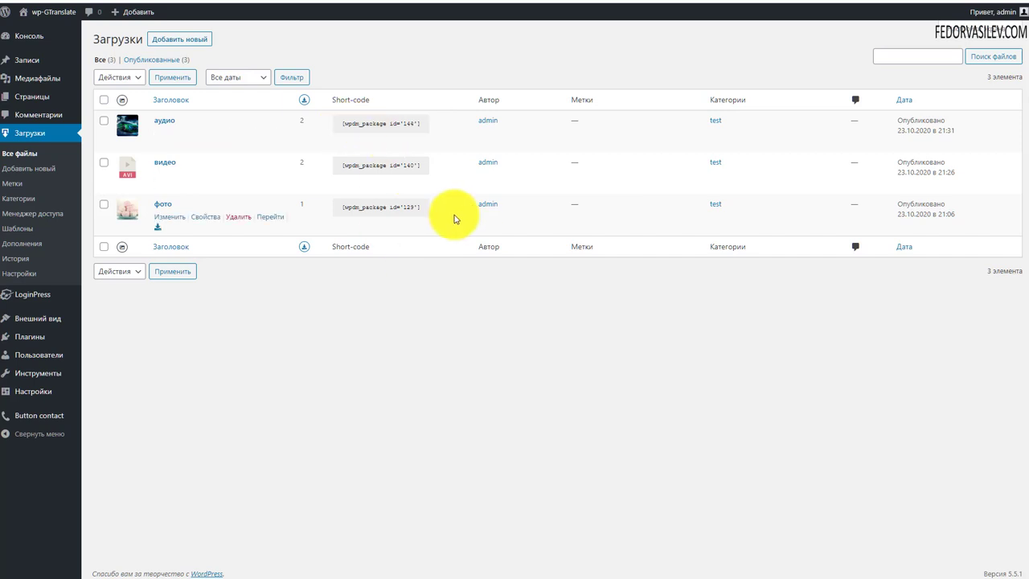
left_click(37, 98)
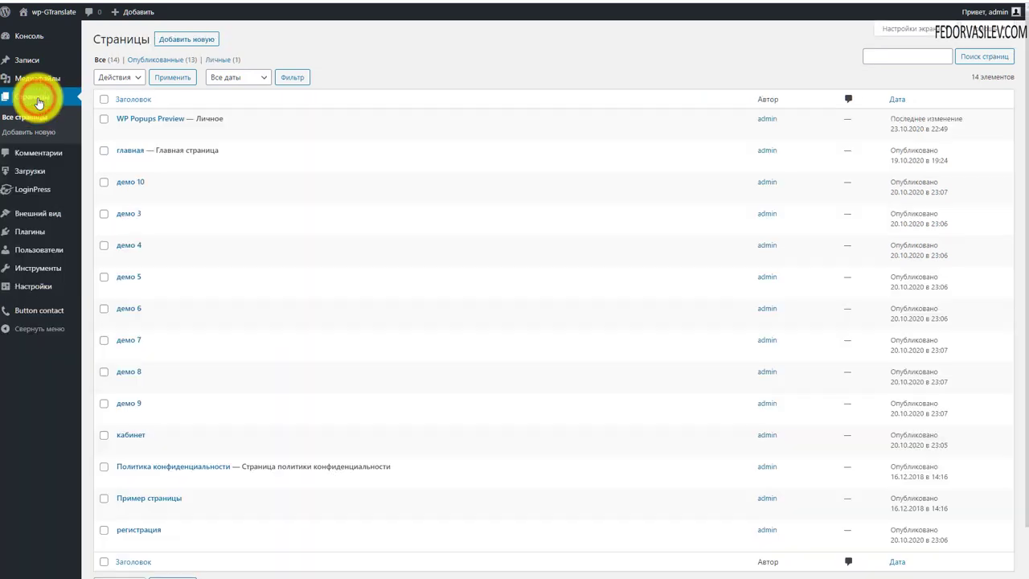
Step: Inspect the three wpdm_package shortcodes on главная in the editor, then view the live home page
left_click(130, 150)
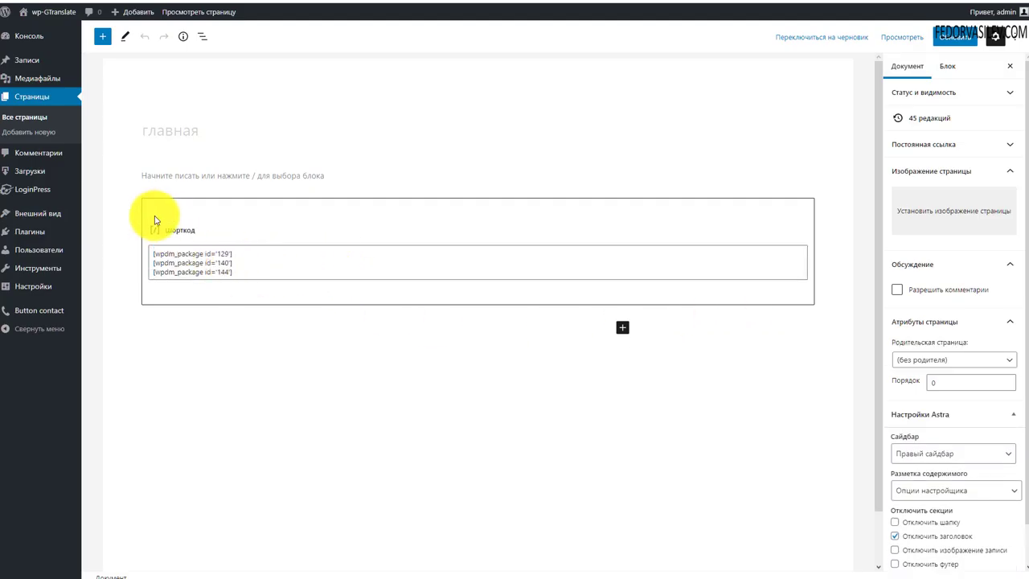
left_click_drag(235, 268, 134, 258)
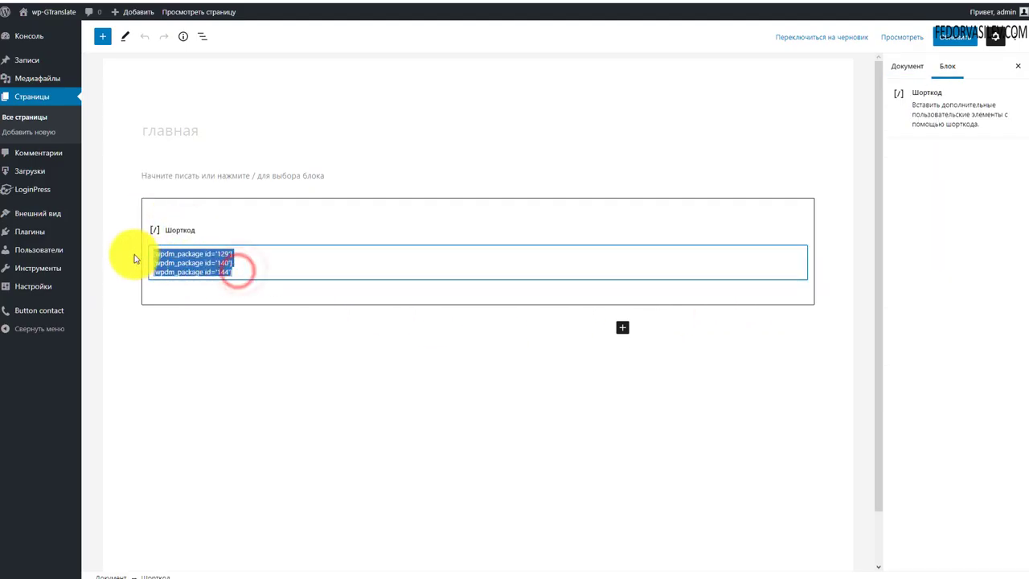
left_click(262, 276)
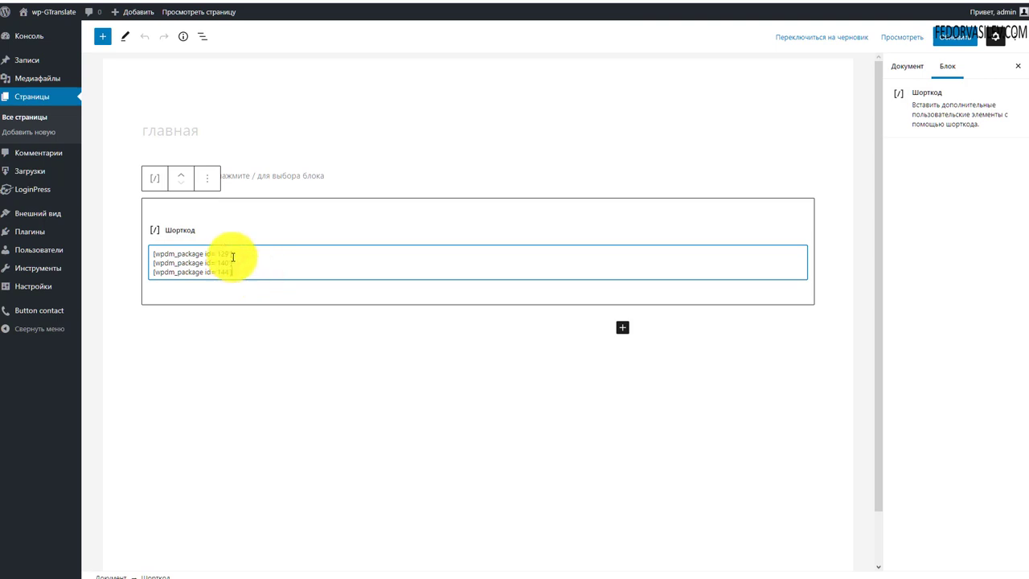
left_click_drag(233, 252, 103, 257)
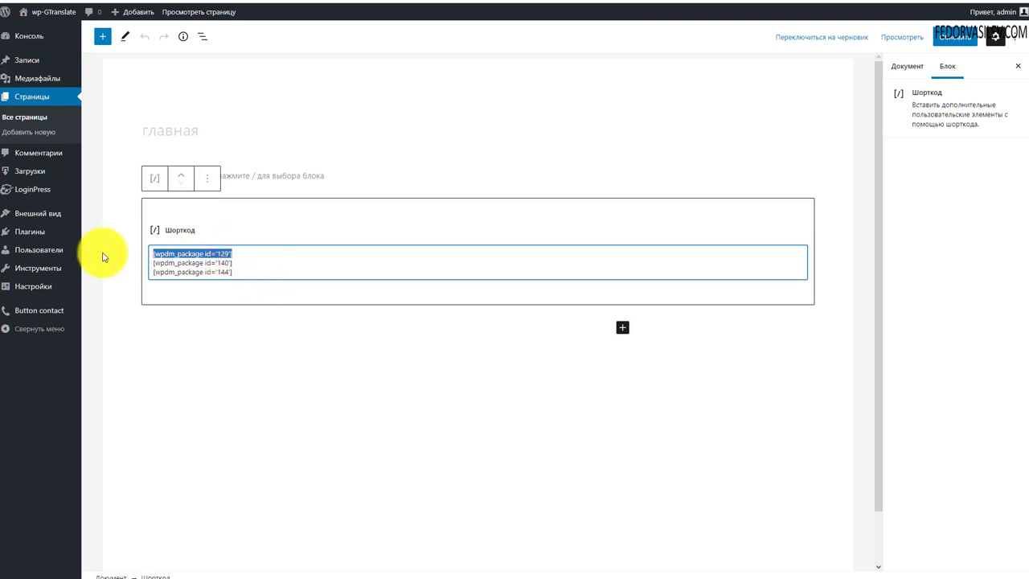
left_click_drag(242, 262, 133, 264)
left_click(230, 271)
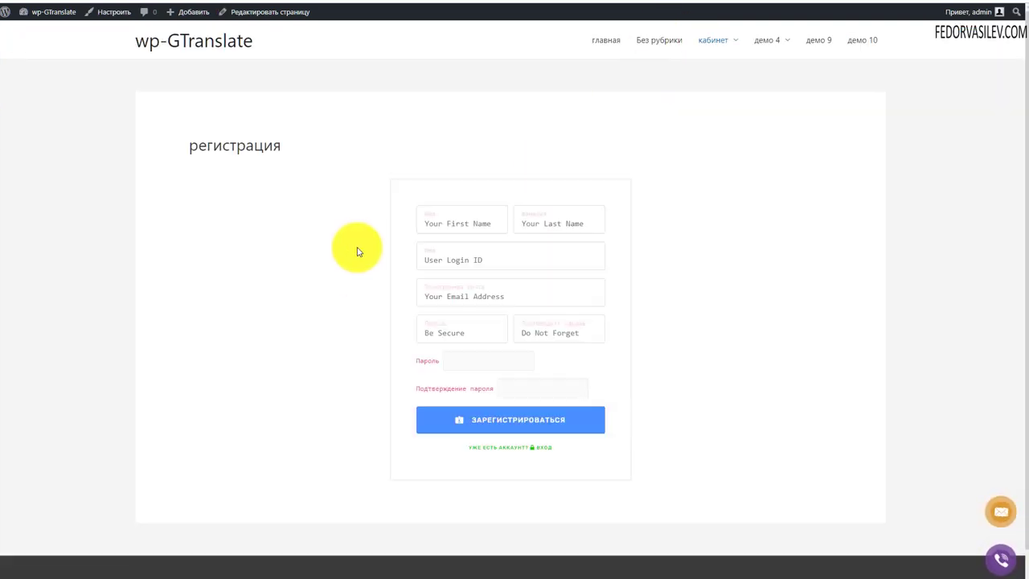
left_click(602, 41)
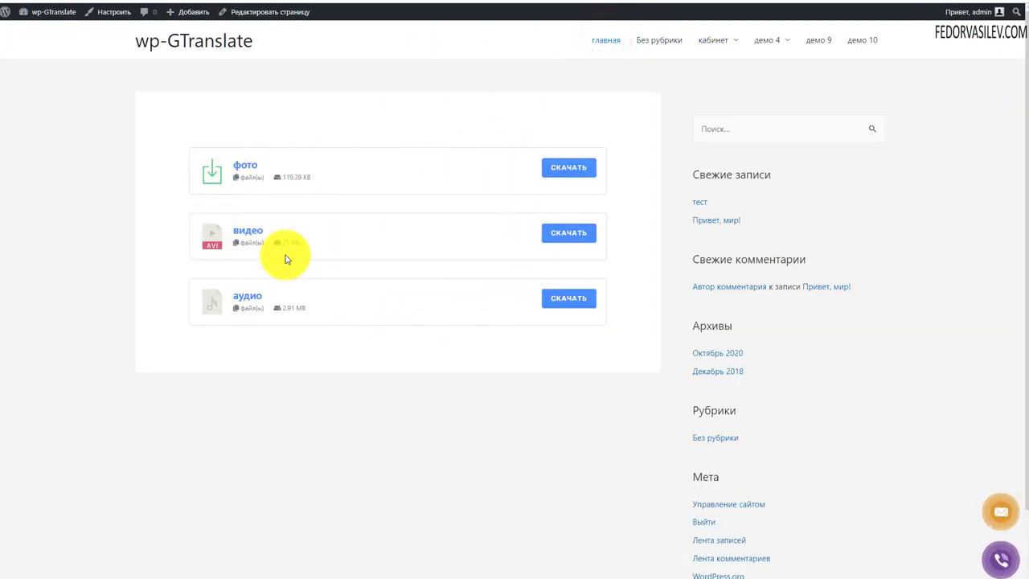
Step: Download the фото and видео files from the home page
left_click(581, 172)
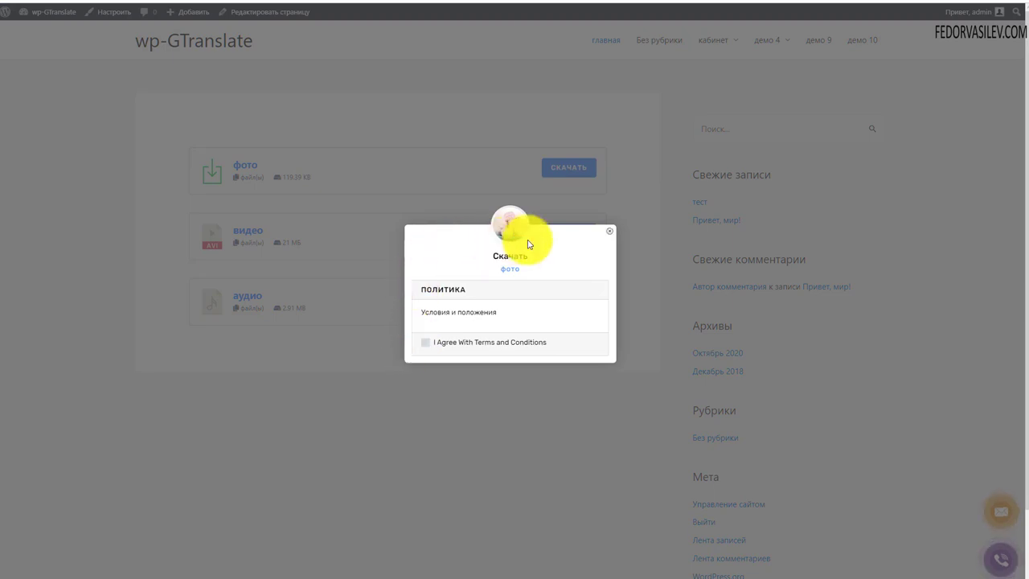
left_click(609, 231)
left_click(562, 231)
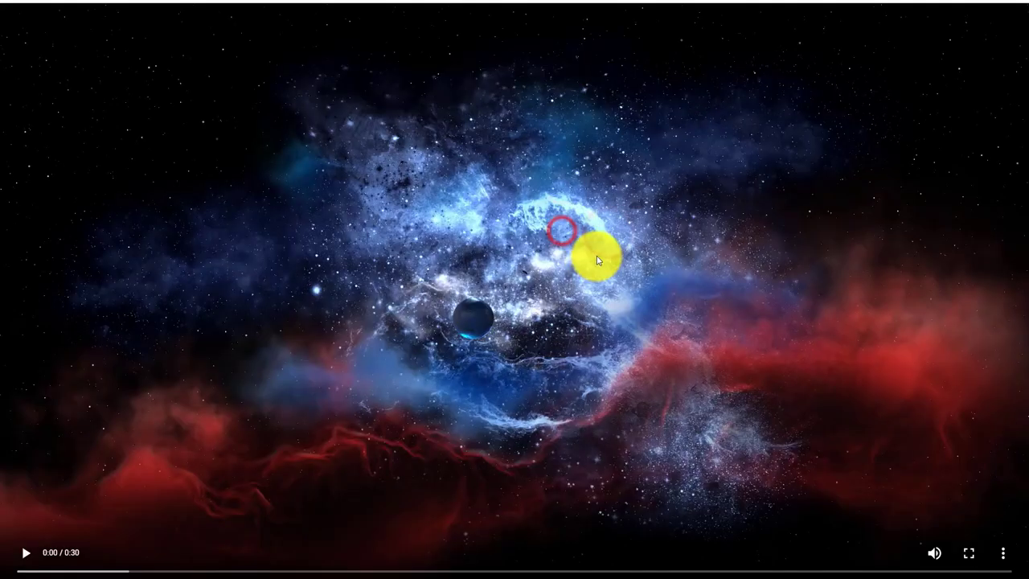
key("alt+Left")
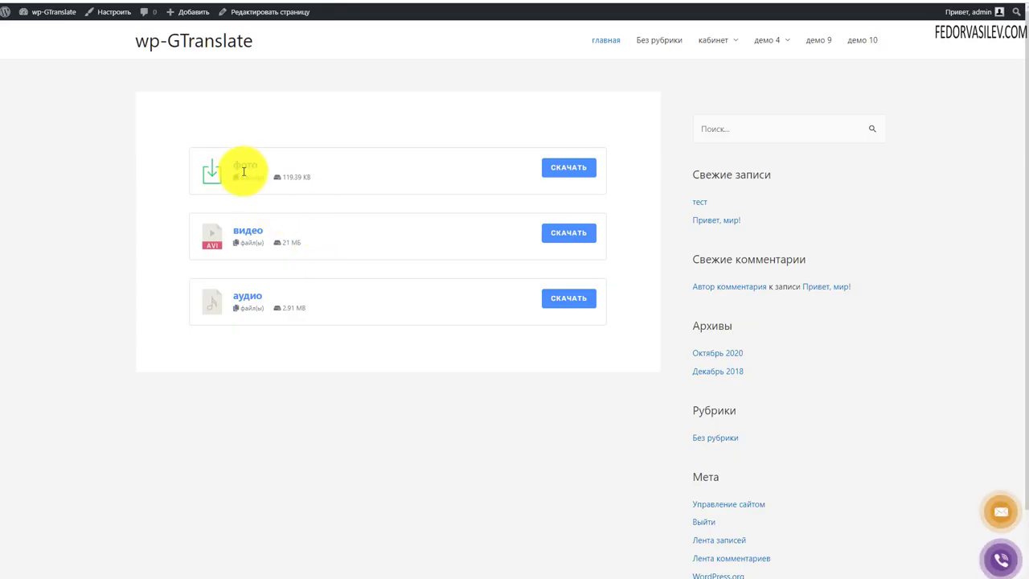
Step: Open the фото attachment page, focus its comment field, then return to the file list
left_click(245, 167)
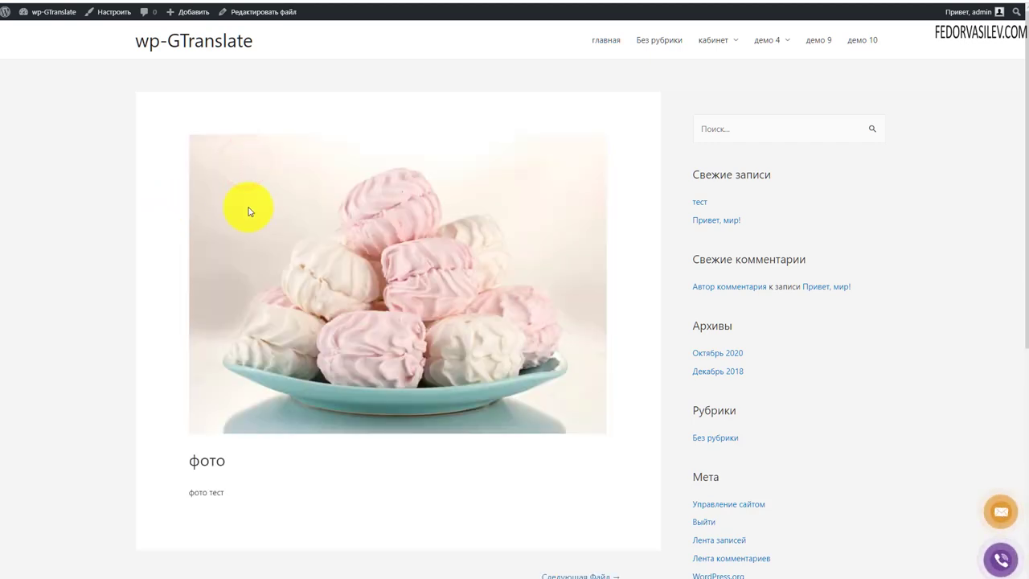
scroll(419, 208, "down", 3)
scroll(392, 332, "up", 2)
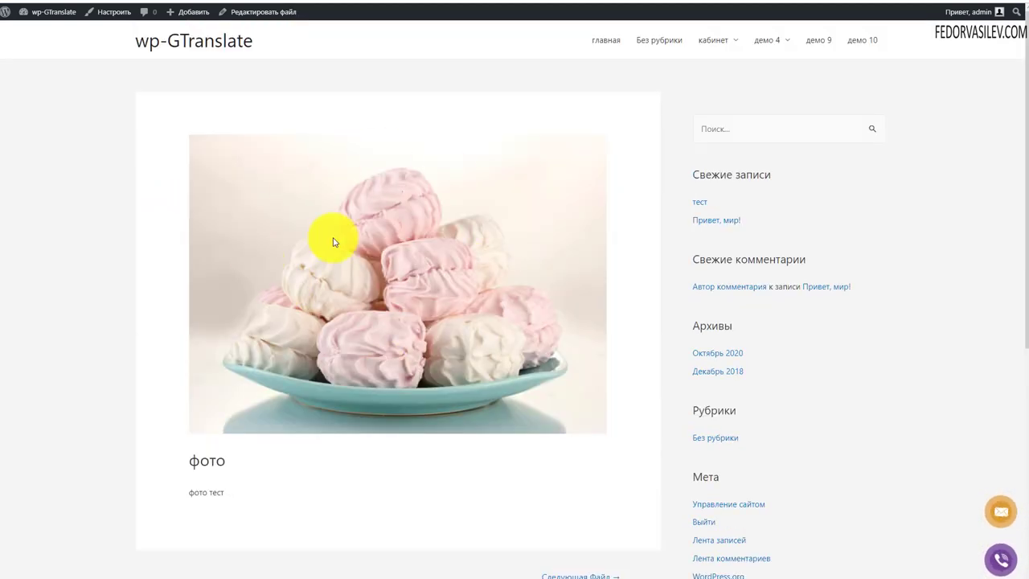
scroll(410, 177, "down", 5)
left_click(295, 398)
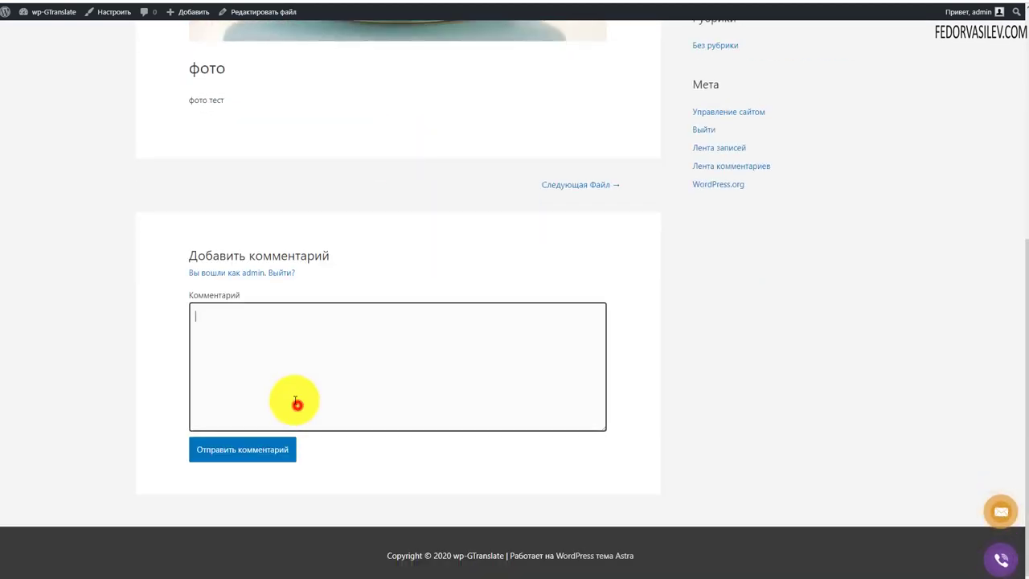
scroll(124, 113, "up", 4)
scroll(125, 112, "up", 1)
key("alt+Left")
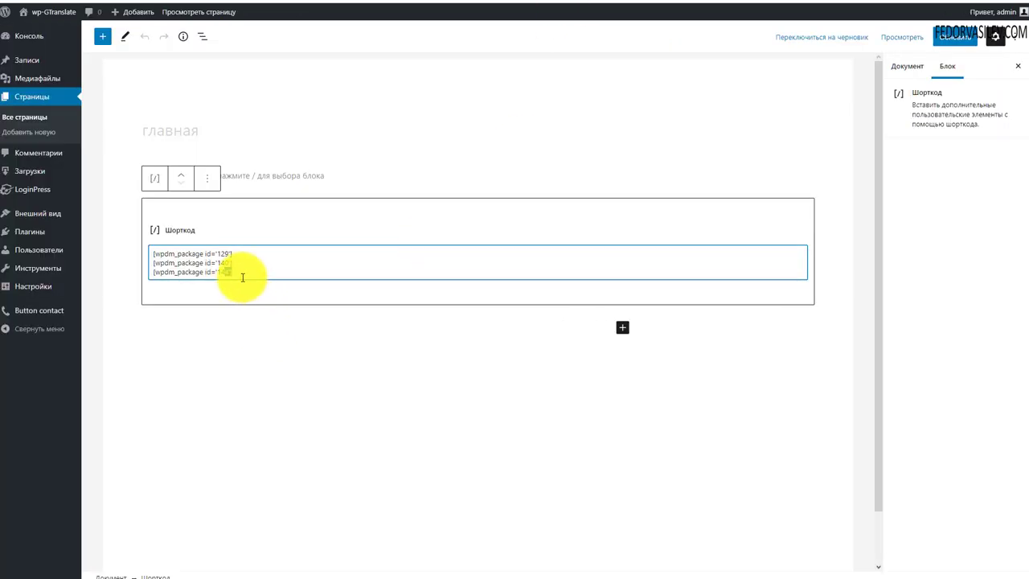
Step: Delete the three wpdm_package shortcodes from главная and update the page
left_click_drag(242, 274, 115, 241)
key("BackSpace")
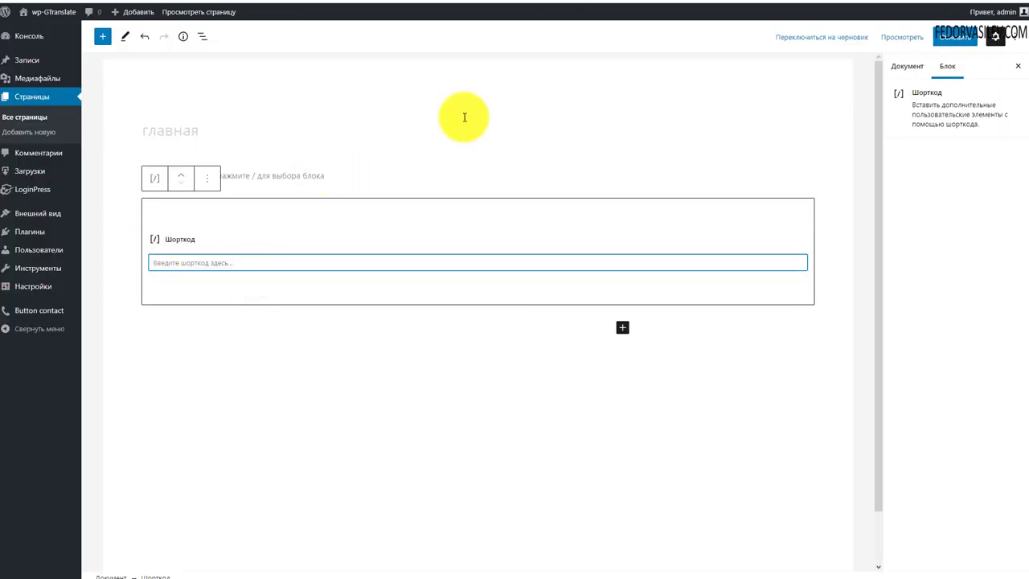
left_click(954, 39)
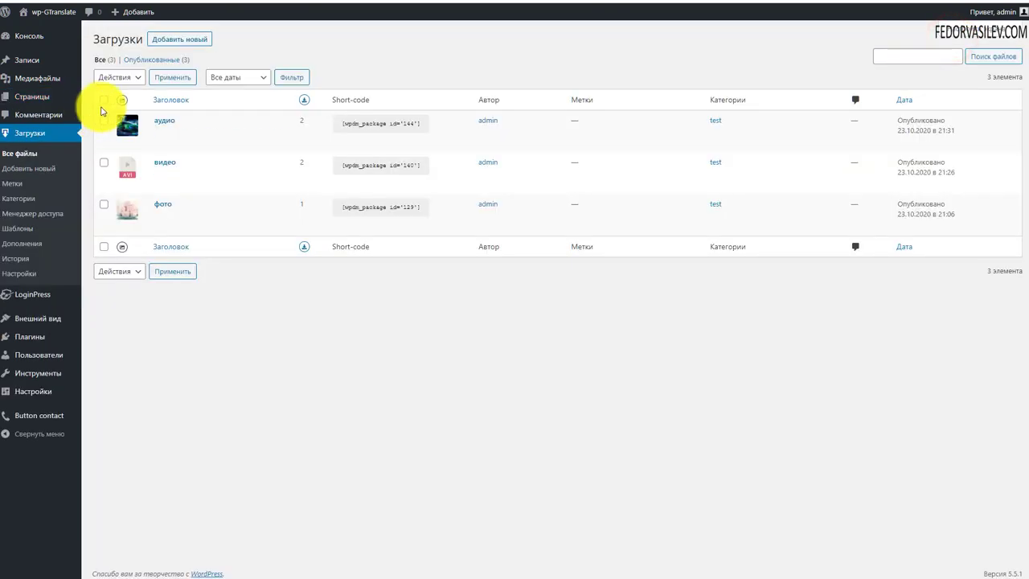
Step: Move all three downloads to the trash and start a new download file
left_click(104, 100)
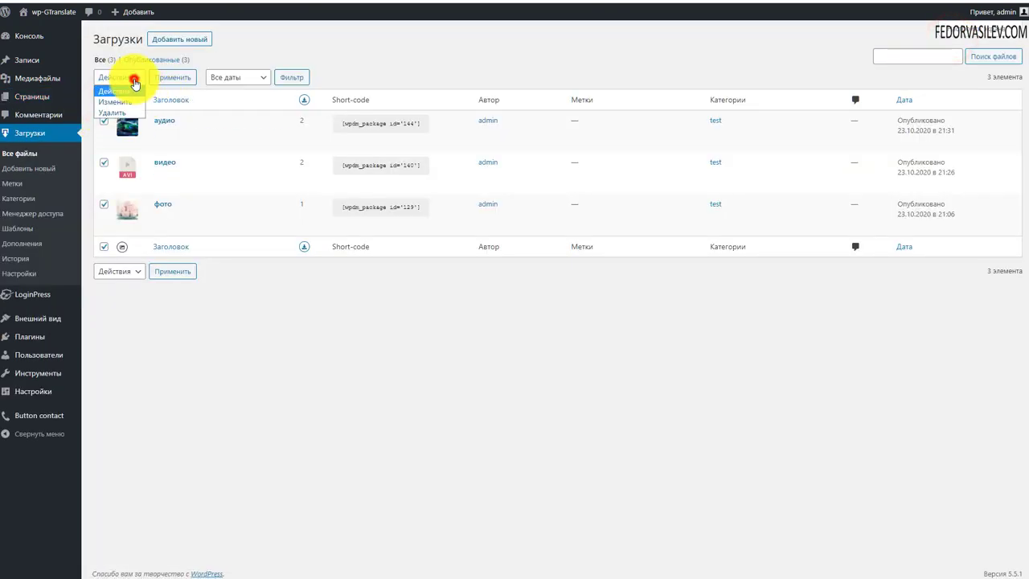
left_click(111, 113)
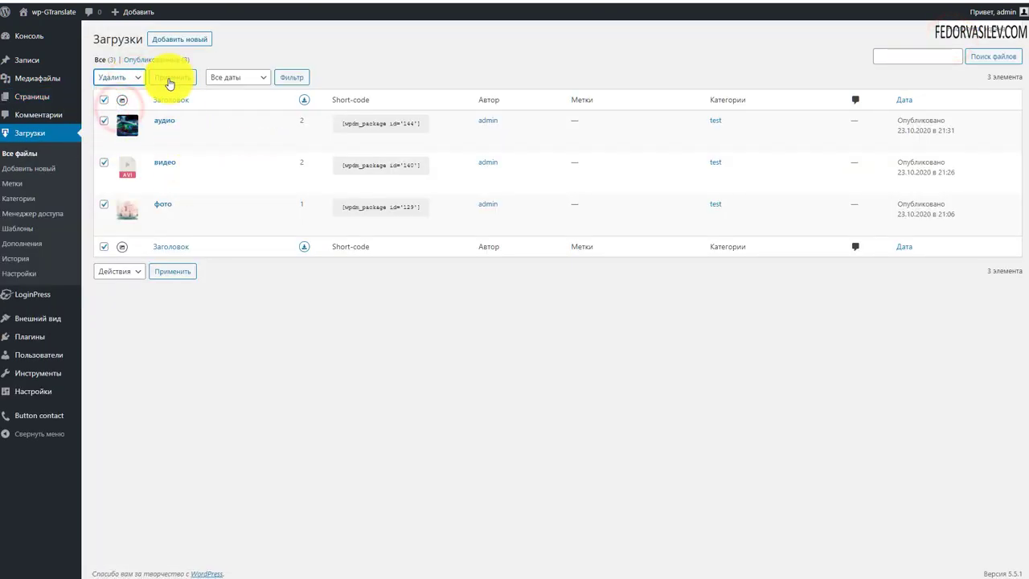
left_click(169, 80)
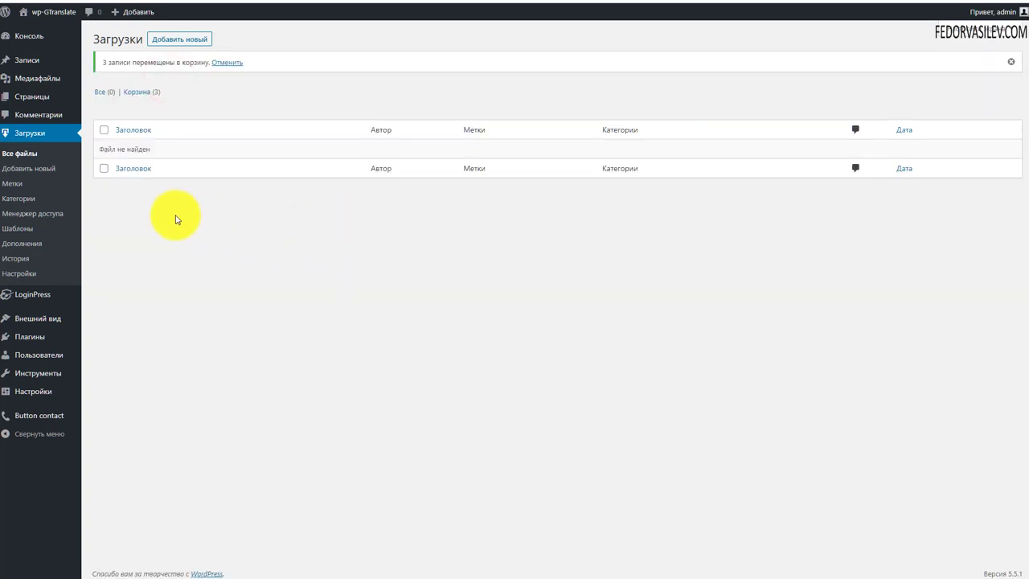
left_click(30, 169)
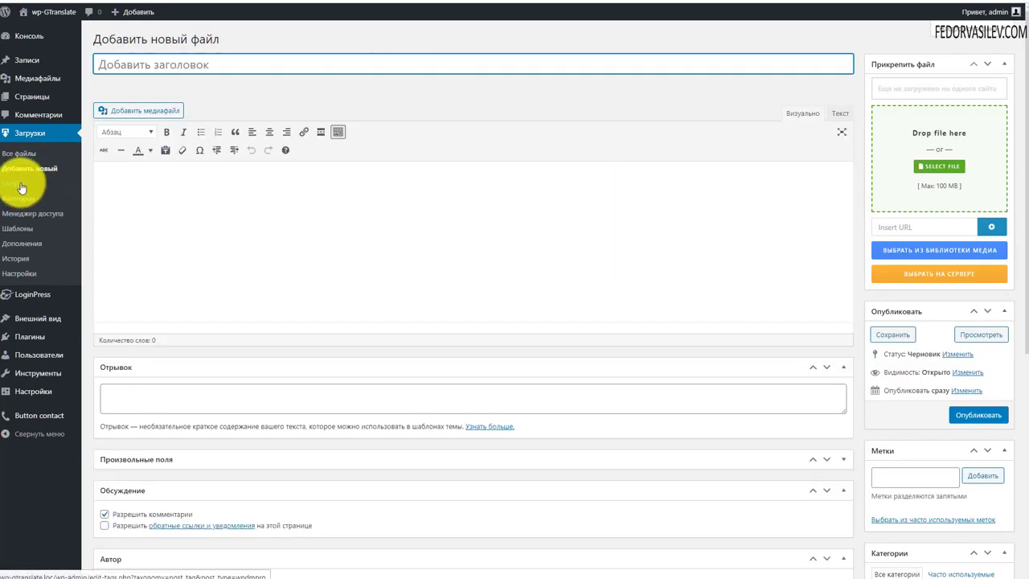
Step: Browse the download Метки and Категории pages, then open the Менеджер доступа file browser
left_click(13, 183)
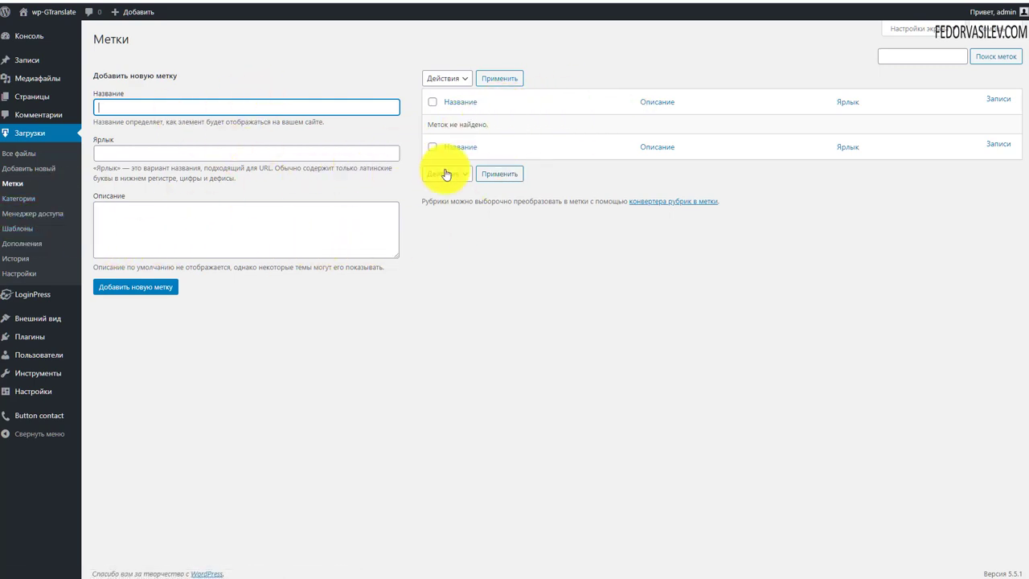
left_click(18, 198)
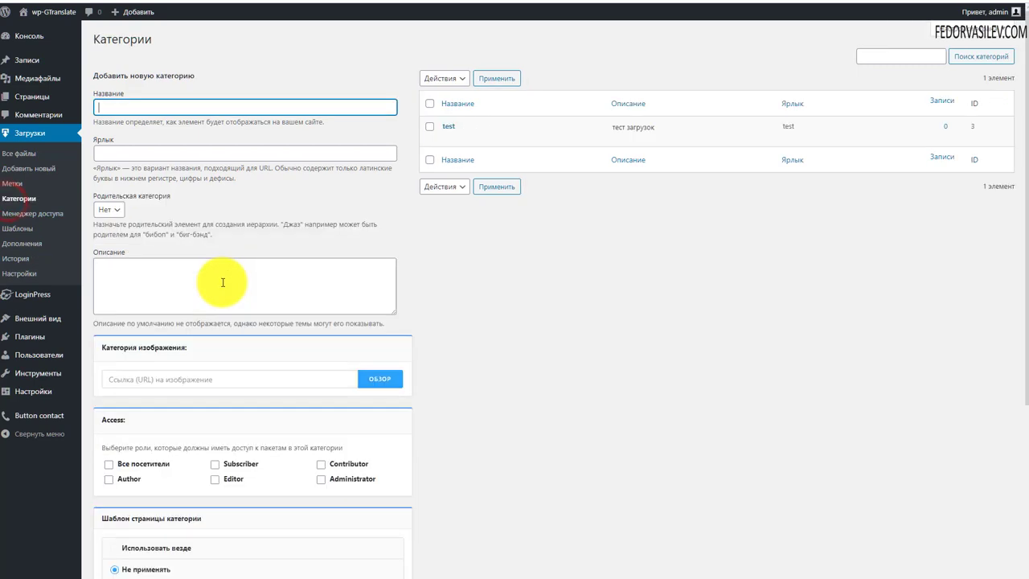
scroll(498, 265, "down", 1)
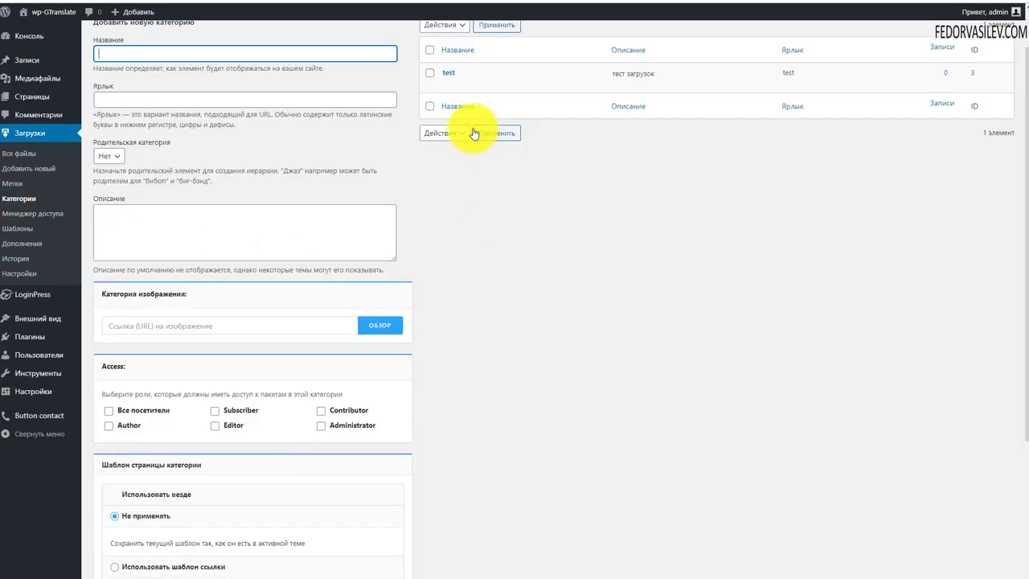
scroll(471, 129, "up", 1)
scroll(621, 268, "down", 3)
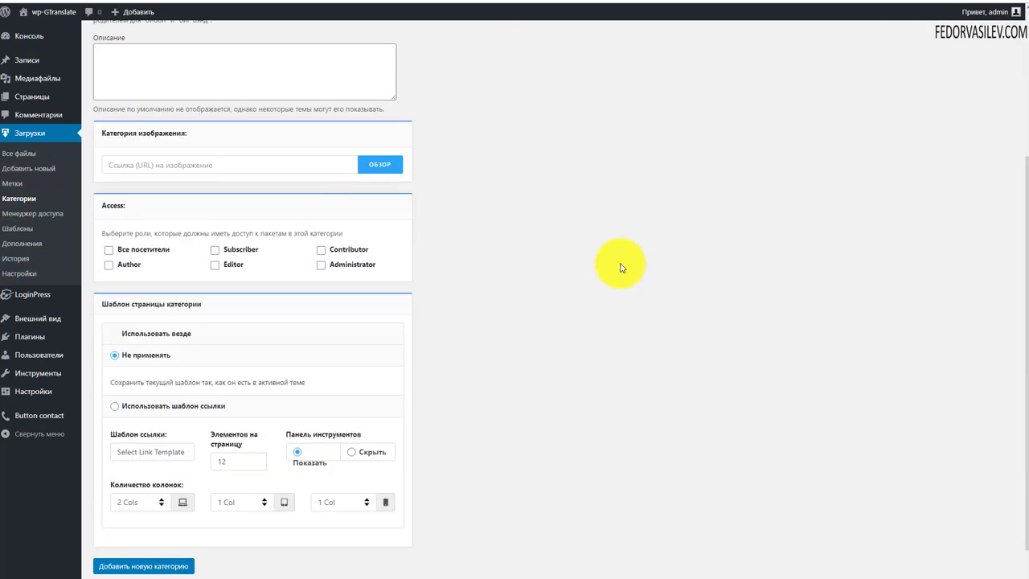
scroll(161, 366, "down", 1)
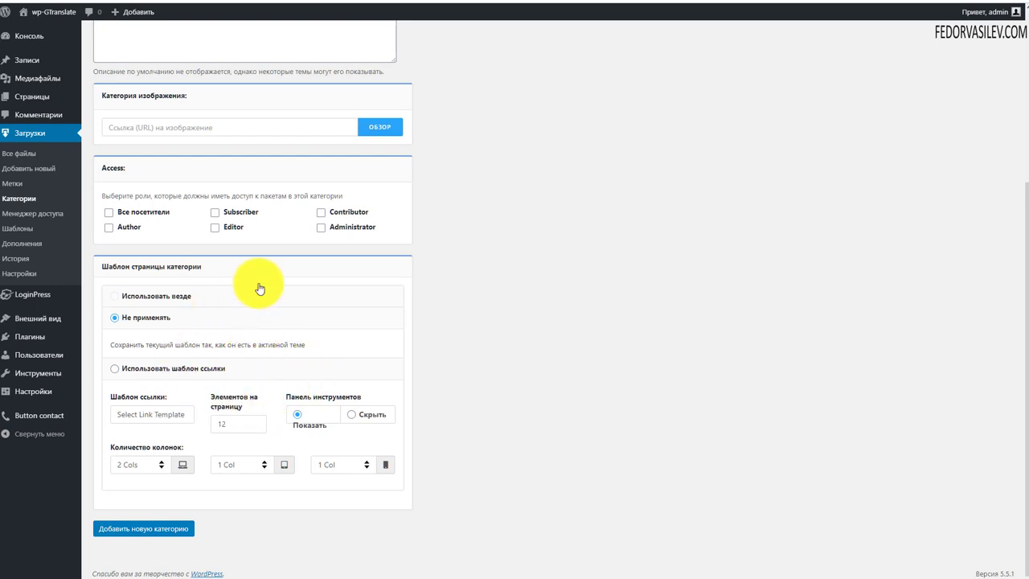
scroll(241, 282, "up", 1)
scroll(225, 272, "down", 1)
scroll(224, 271, "up", 3)
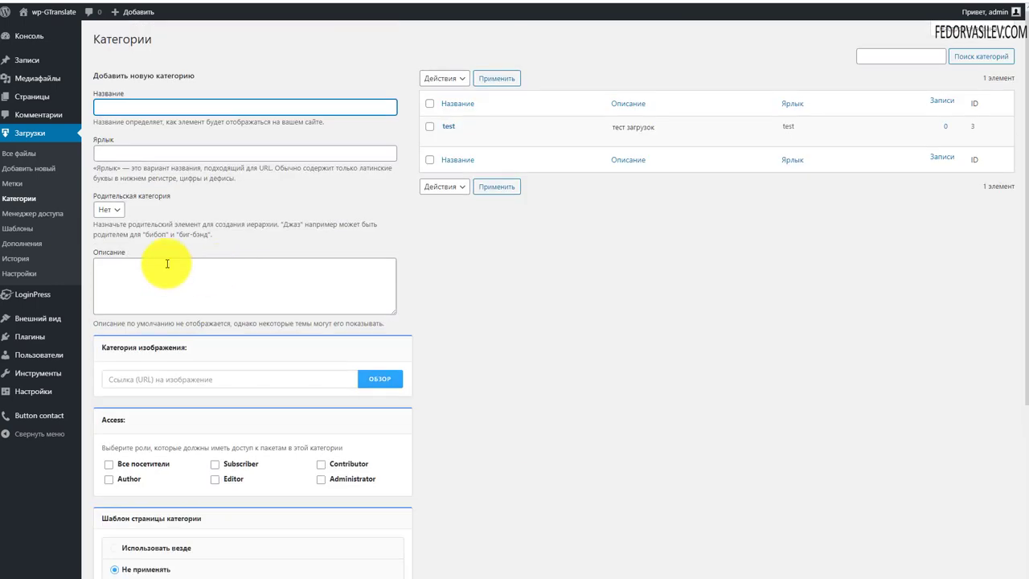
left_click(32, 218)
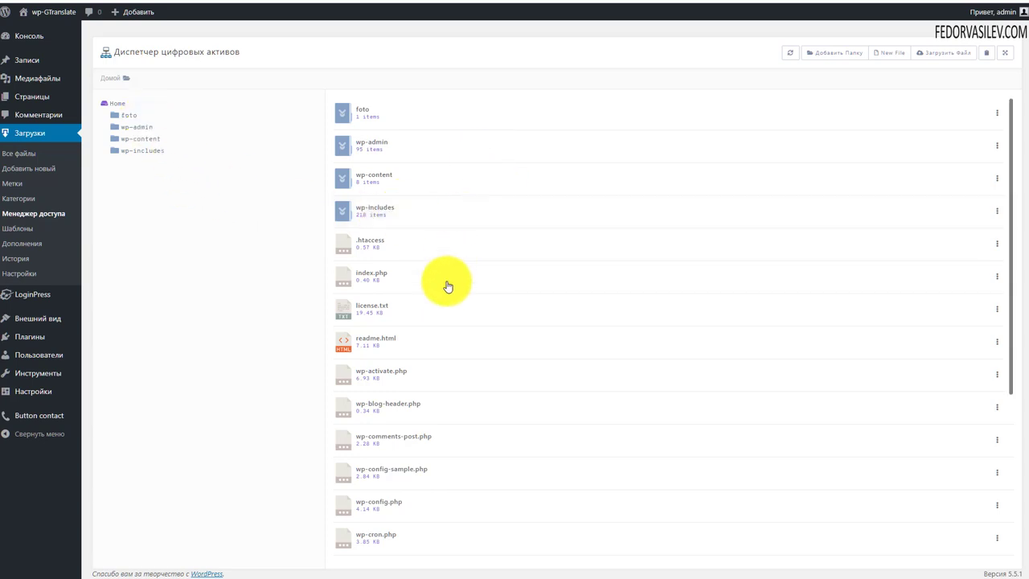
scroll(394, 233, "down", 2)
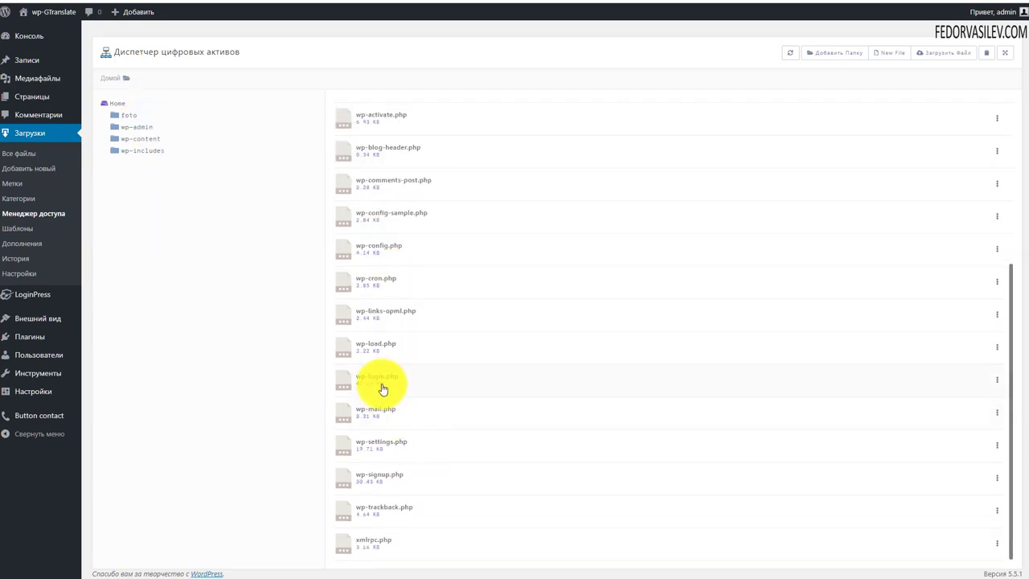
scroll(378, 386, "up", 2)
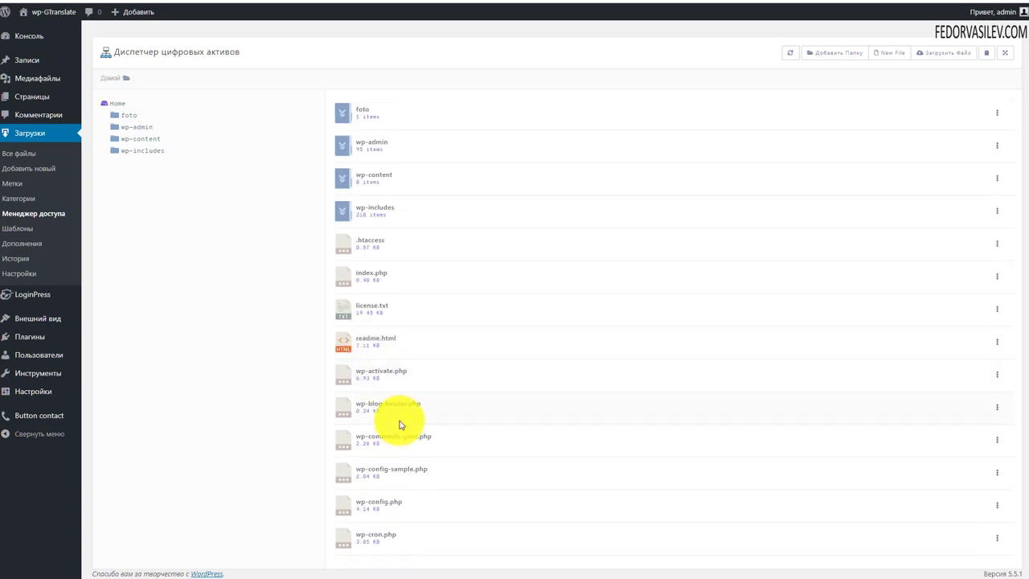
scroll(394, 386, "down", 3)
scroll(406, 482, "up", 3)
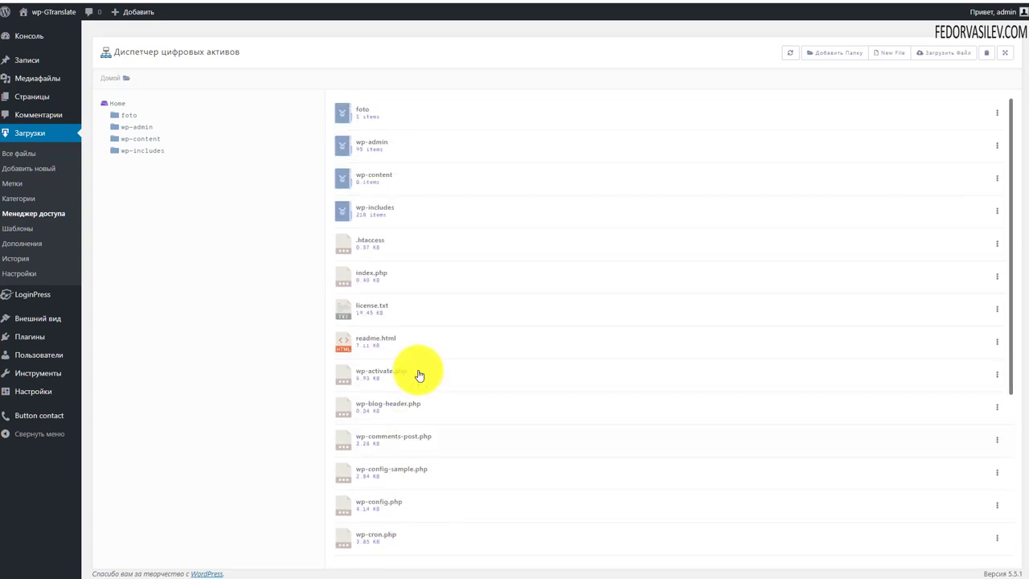
double_click(345, 110)
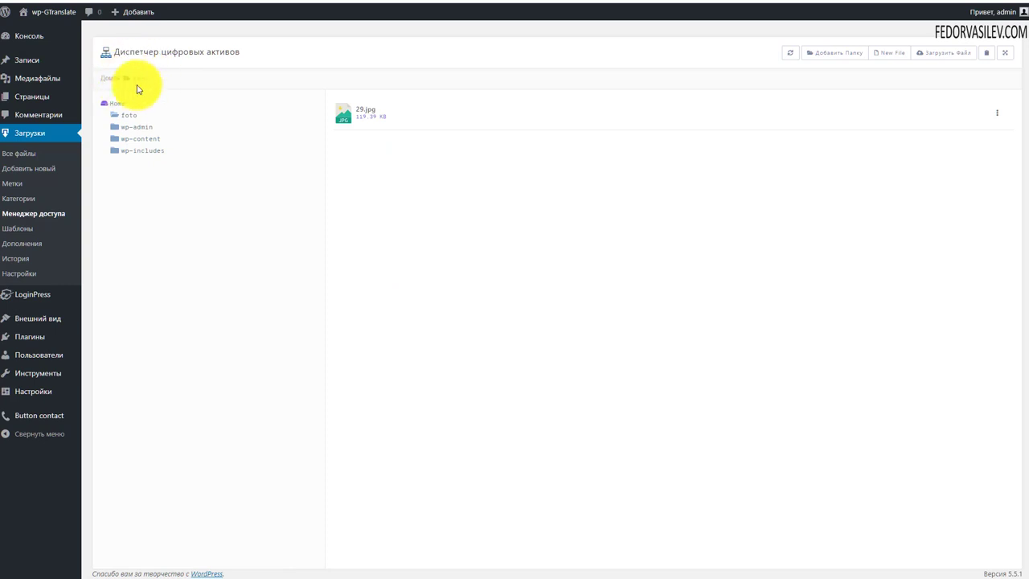
left_click(111, 77)
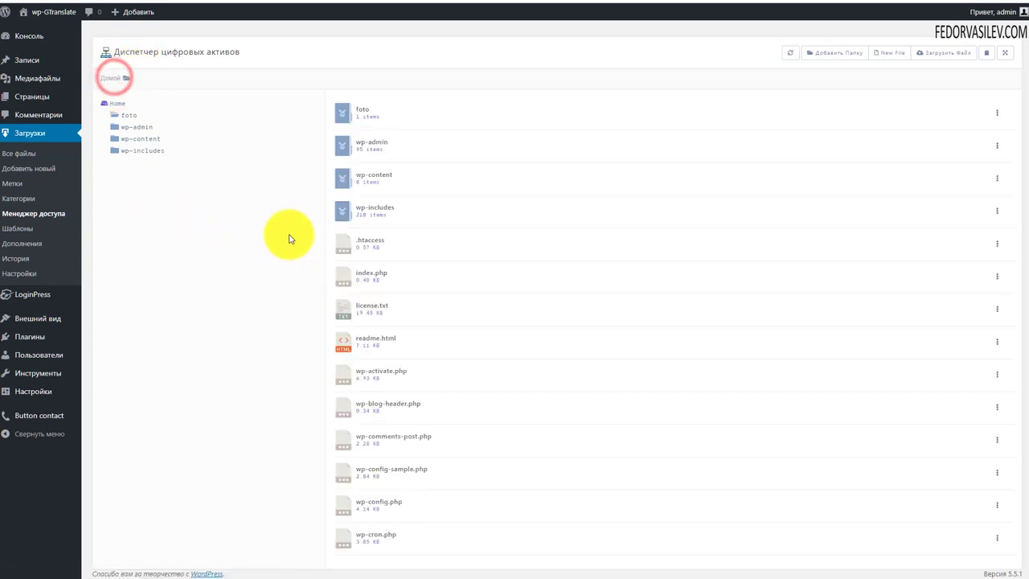
scroll(551, 361, "down", 3)
scroll(482, 248, "up", 3)
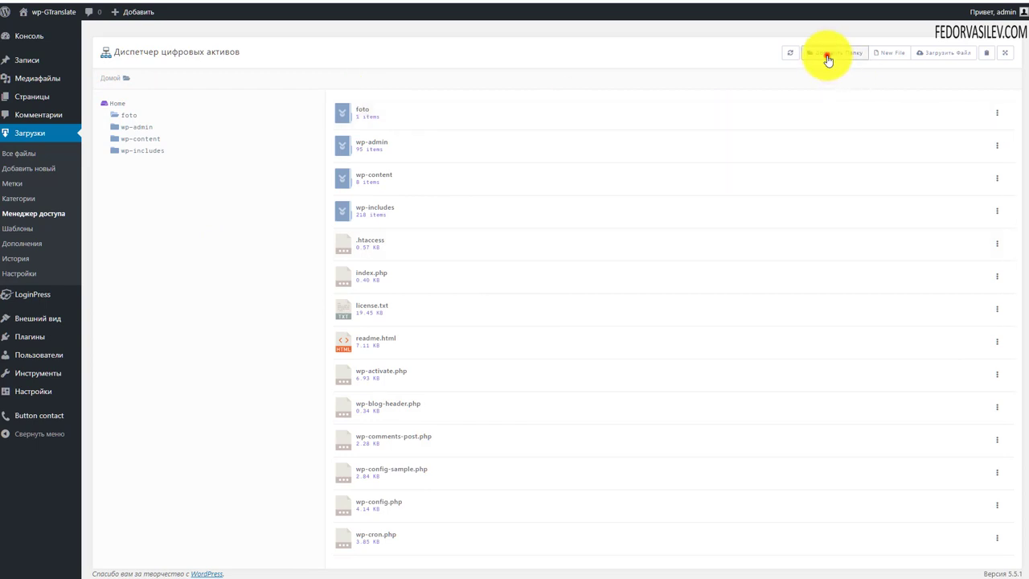
left_click(828, 60)
left_click(460, 185)
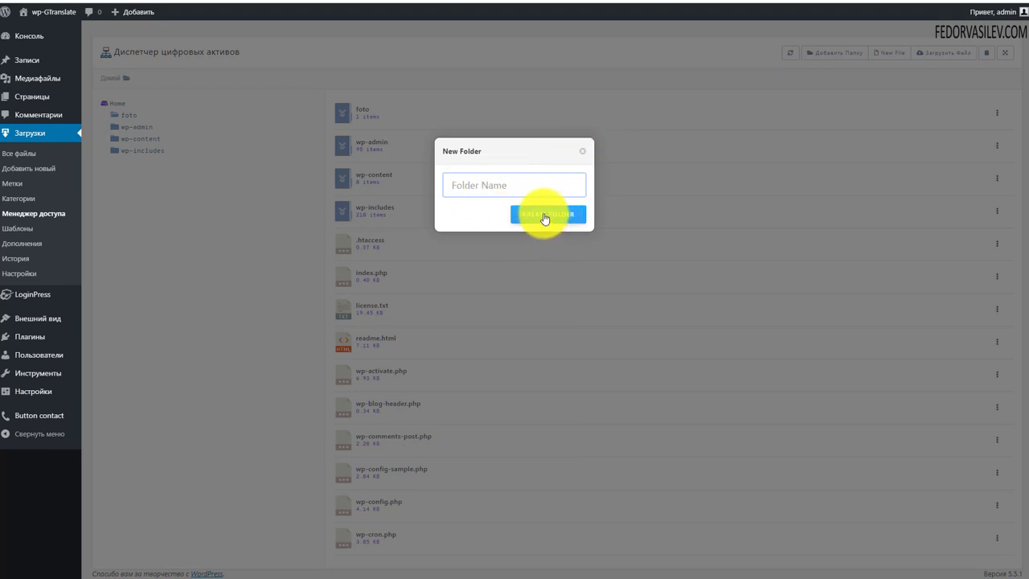
left_click(582, 151)
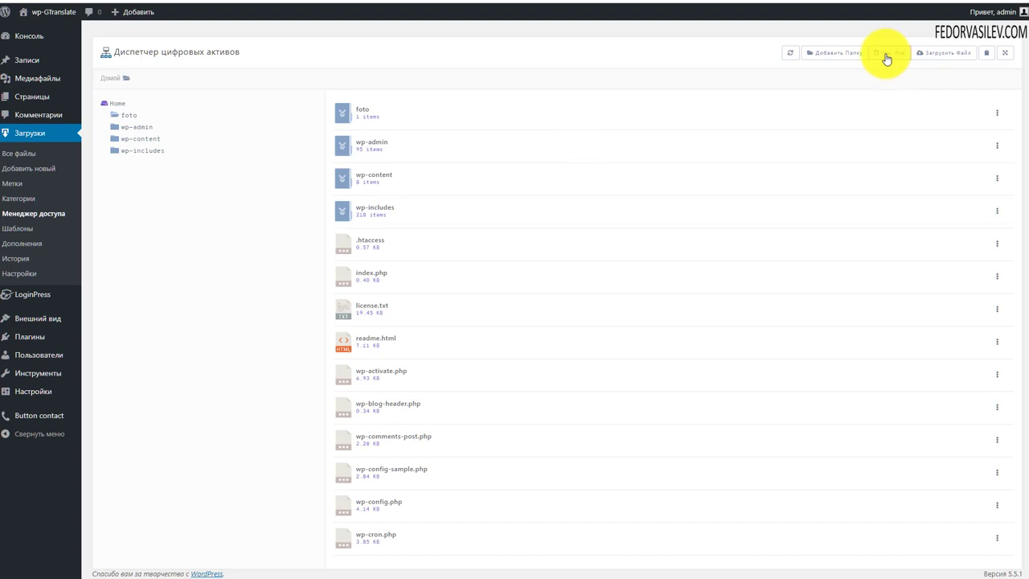
Step: Browse into the foto folder to show 29.jpg, then go to the download Шаблоны page
left_click(944, 53)
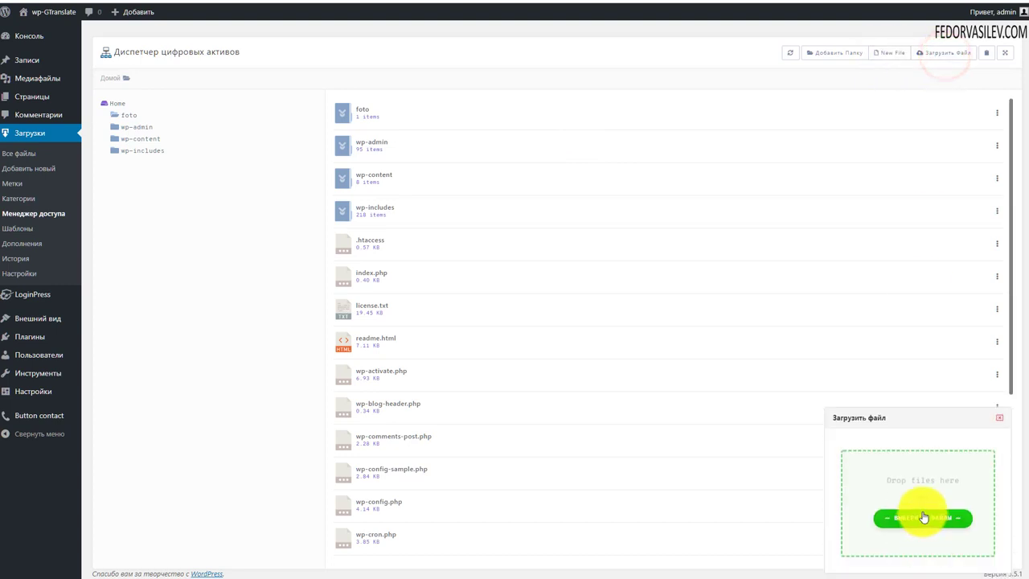
left_click(1000, 418)
left_click(351, 113)
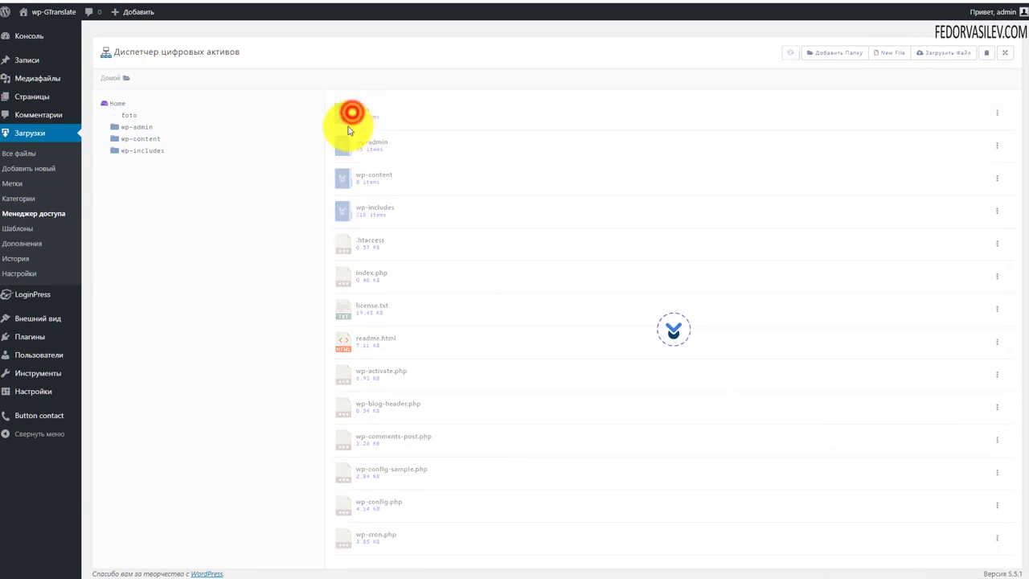
left_click(917, 53)
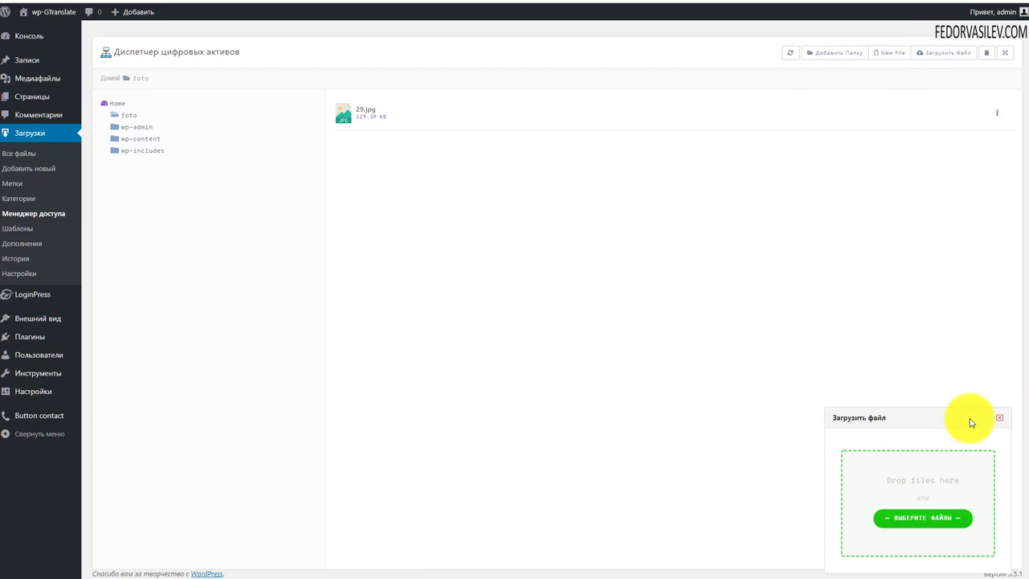
left_click(997, 422)
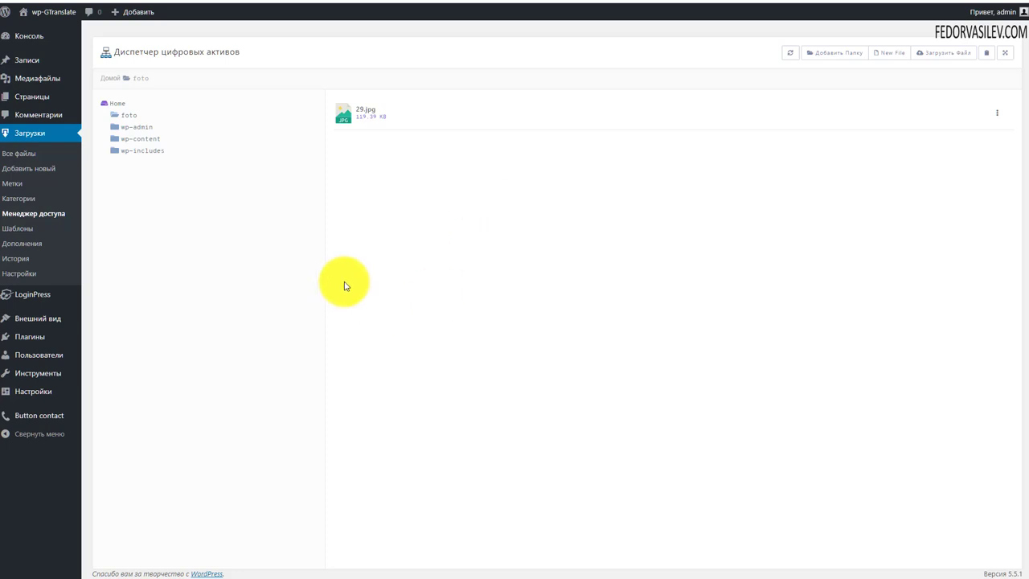
mouse_move(31, 87)
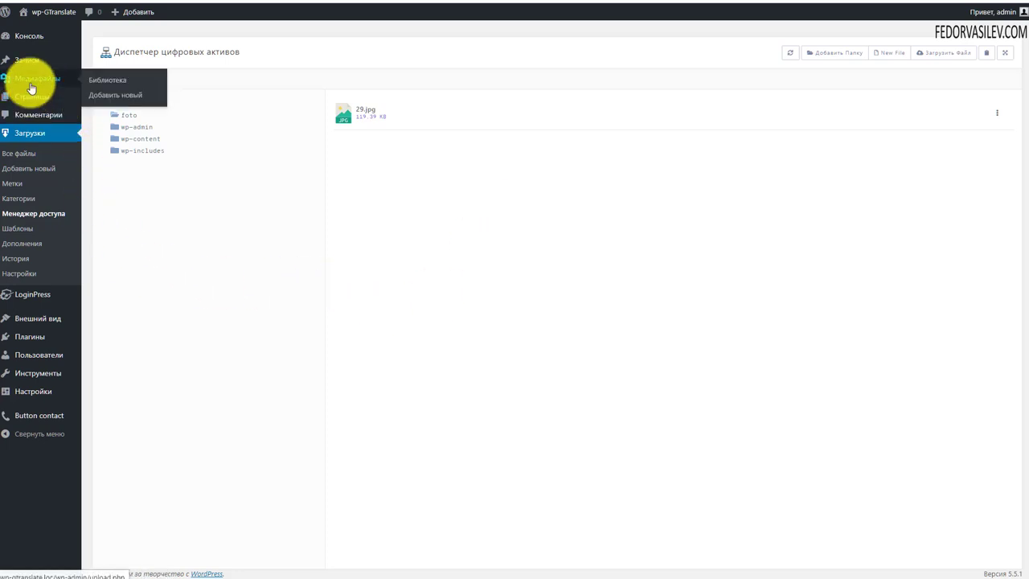
left_click(24, 229)
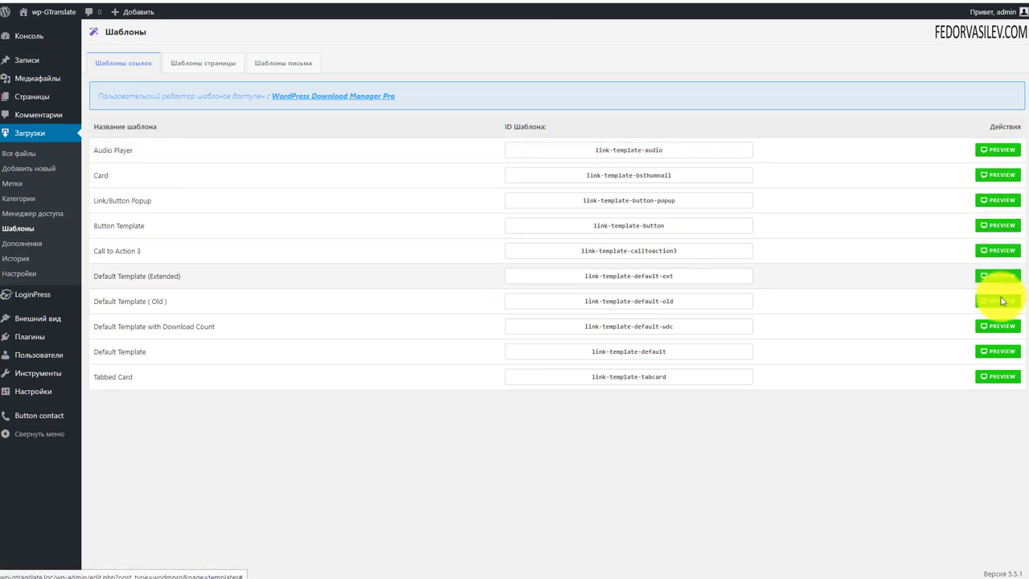
Step: Preview the Audio Player link template and the Post Content page template
left_click(989, 150)
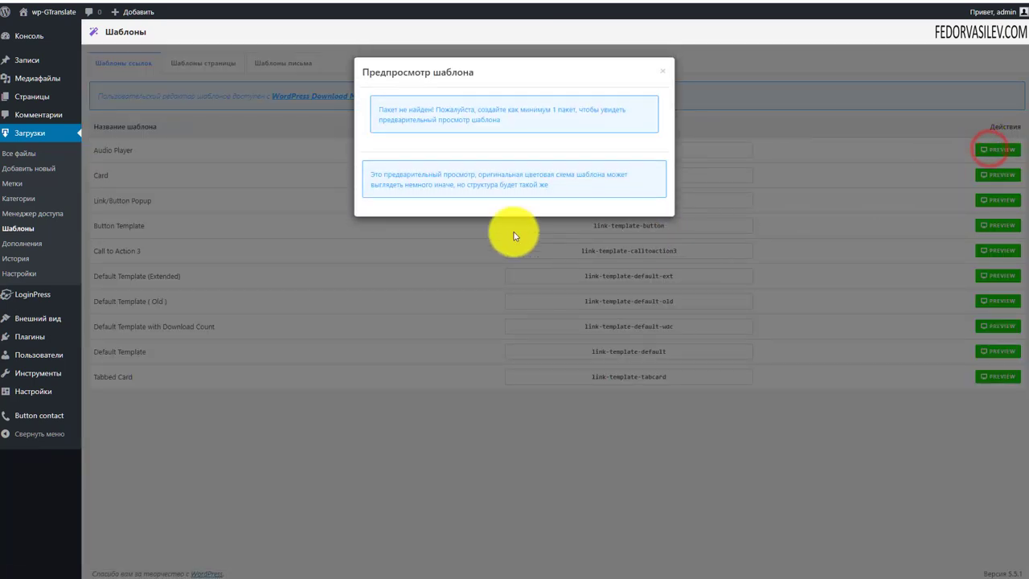
left_click(515, 233)
left_click(202, 65)
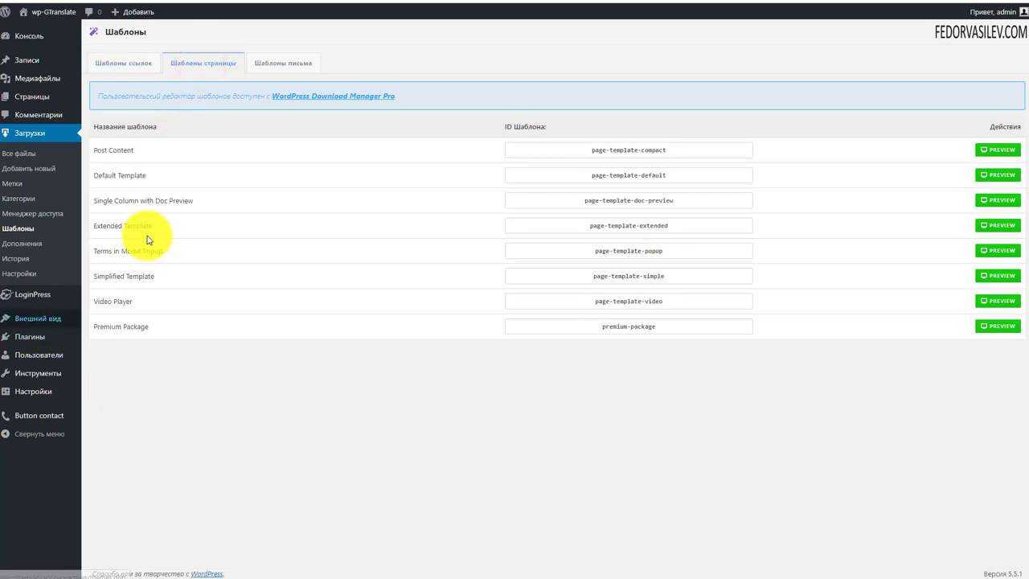
left_click(985, 150)
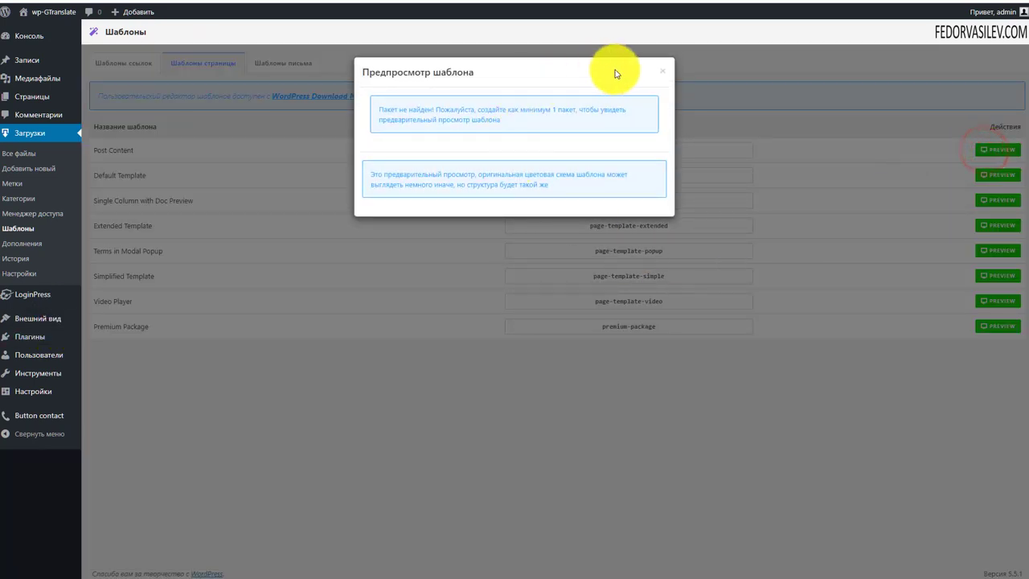
left_click(663, 69)
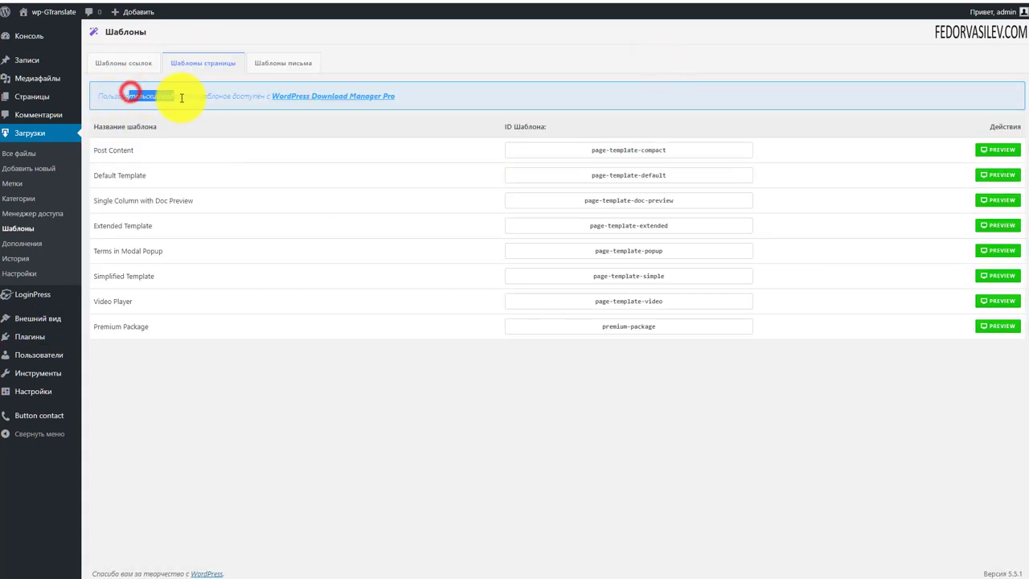
Step: Select the Download Manager Pro link text in the notice, then go to email templates
left_click(195, 125)
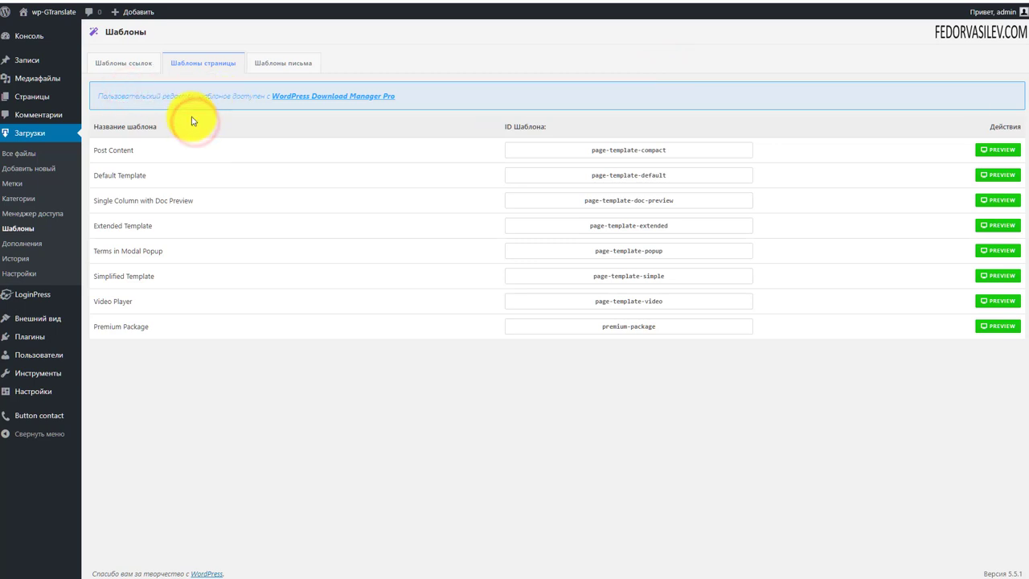
left_click_drag(397, 97, 268, 93)
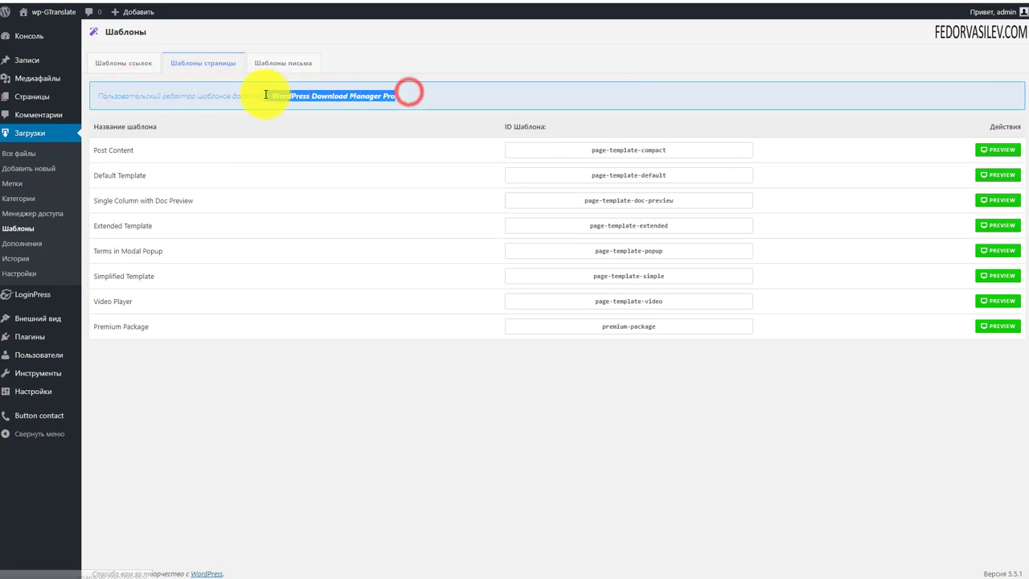
left_click(211, 102)
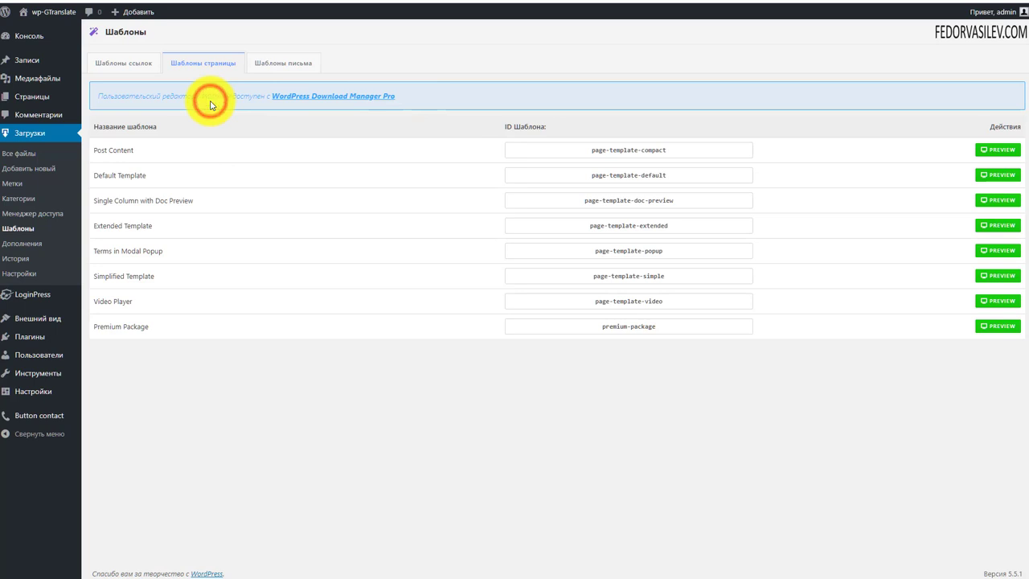
left_click(277, 64)
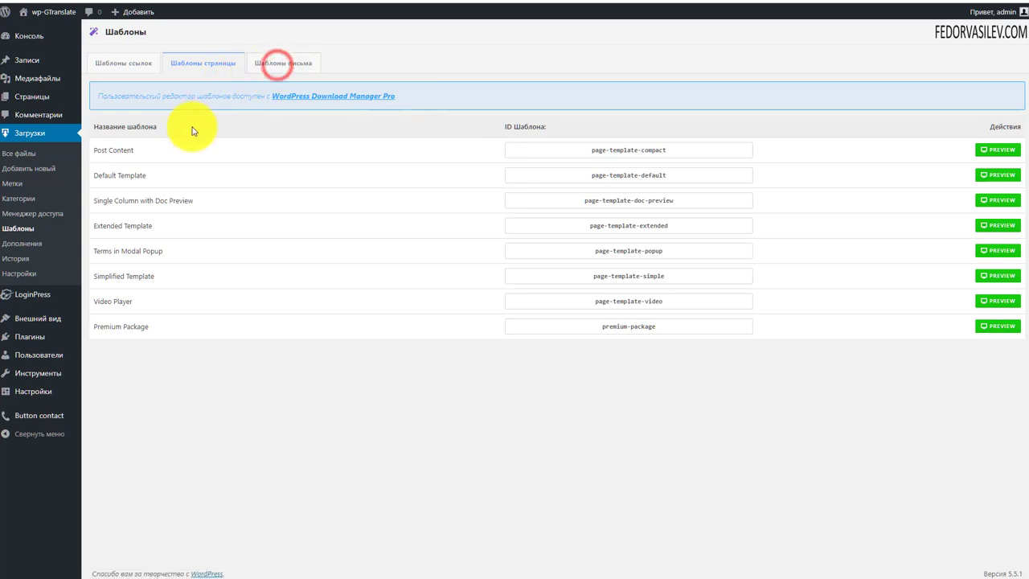
Step: Review the email settings and switch the email template design to Blue
scroll(669, 388, "down", 2)
scroll(670, 388, "down", 4)
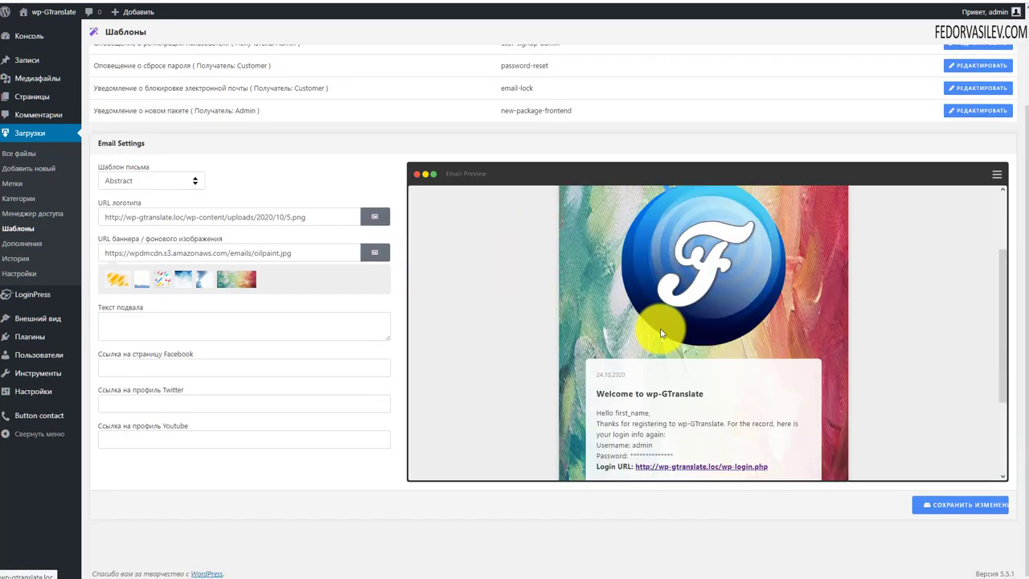
scroll(680, 455, "up", 3)
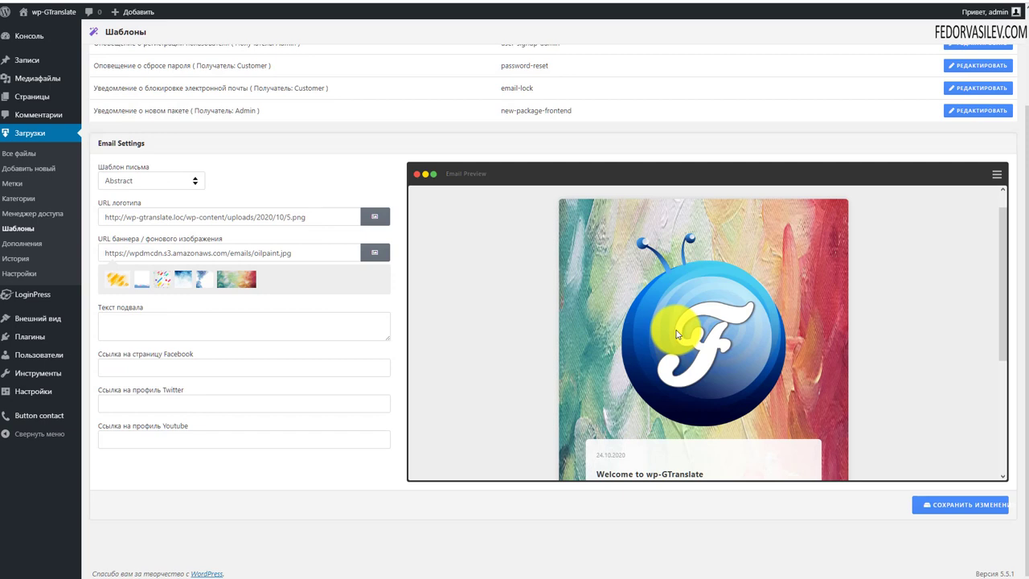
scroll(271, 260, "up", 2)
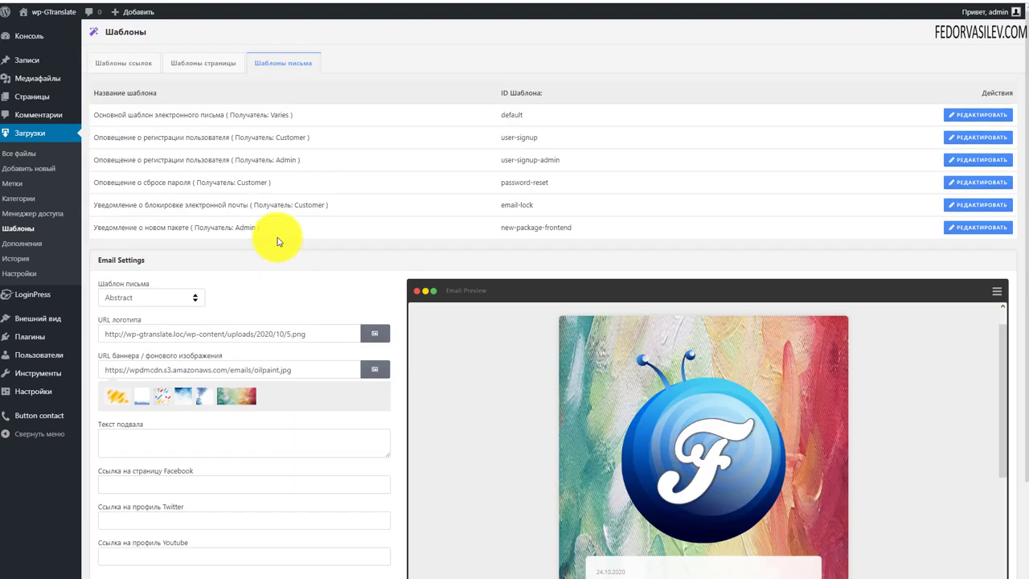
scroll(402, 193, "down", 2)
scroll(682, 287, "down", 2)
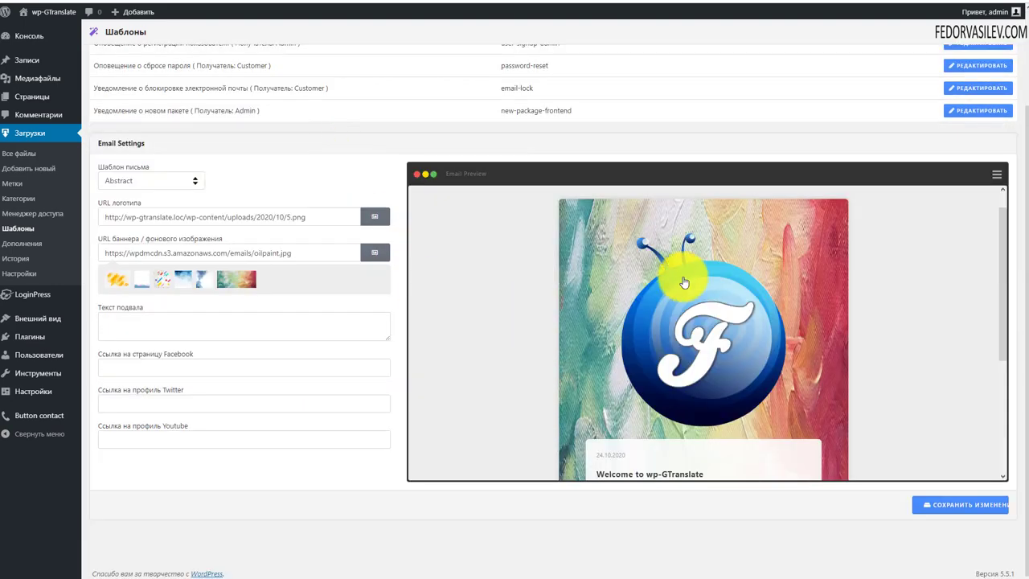
scroll(687, 287, "down", 2)
scroll(666, 242, "up", 2)
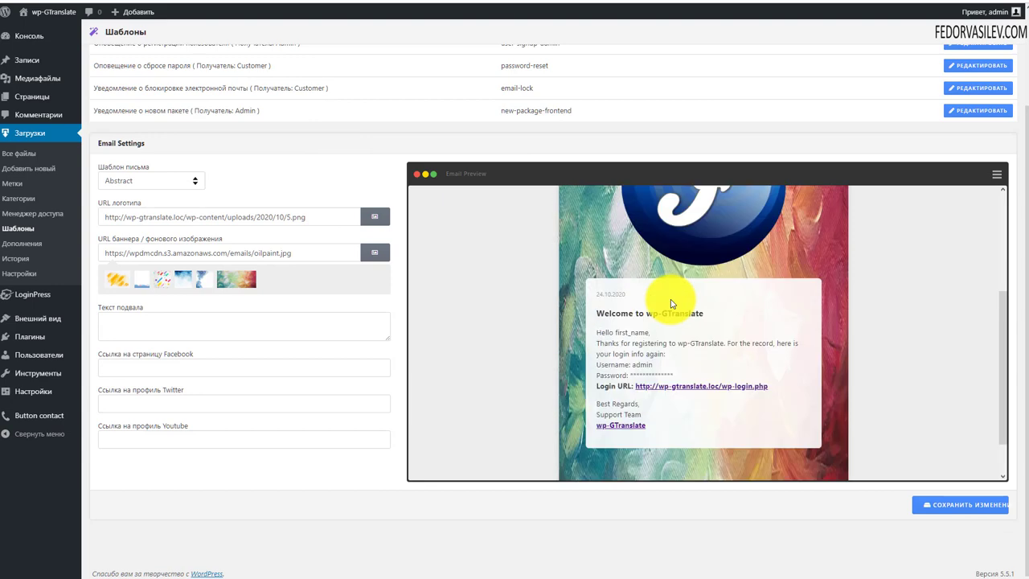
scroll(670, 299, "up", 2)
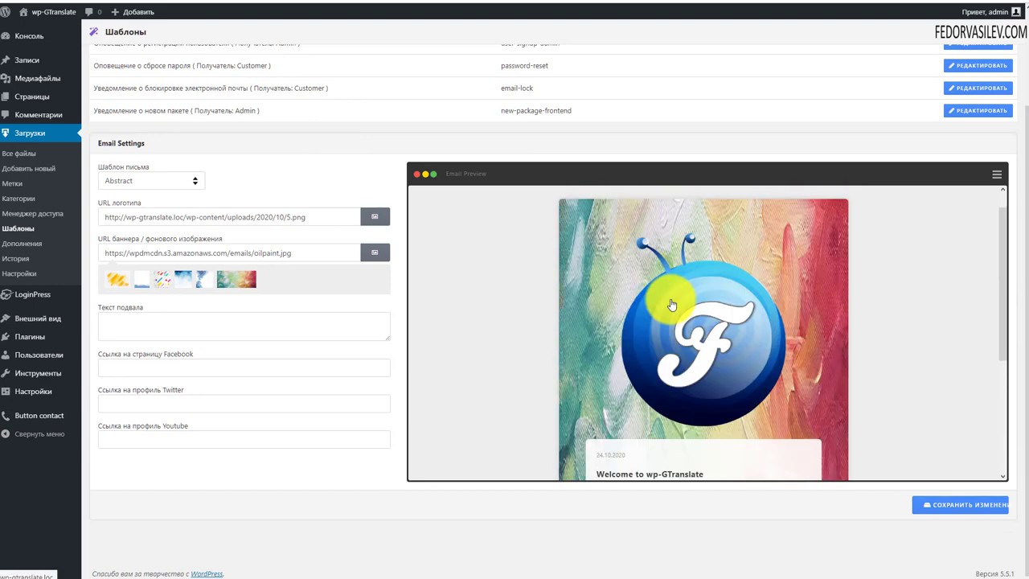
scroll(678, 298, "down", 5)
scroll(622, 298, "up", 1)
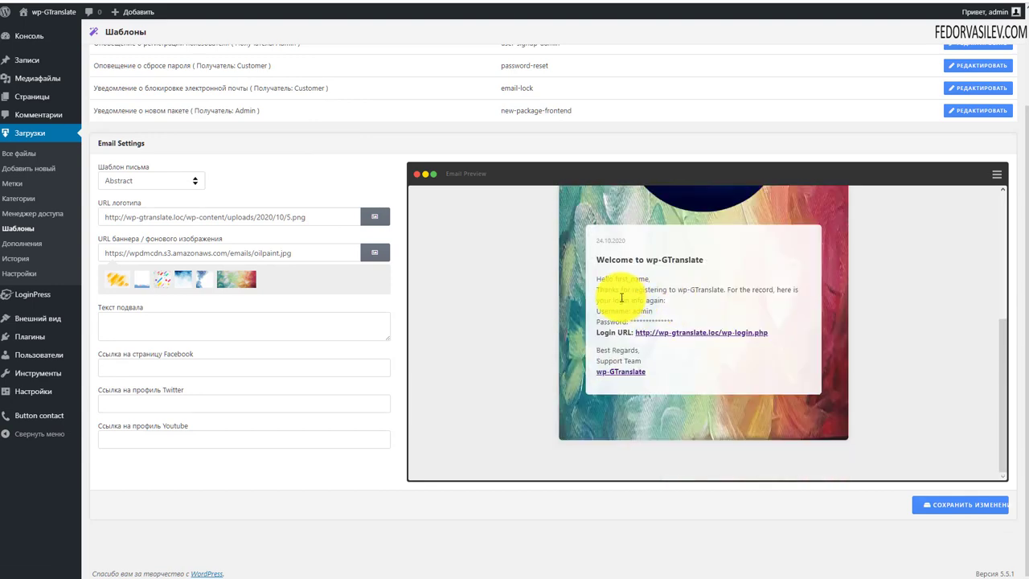
scroll(621, 298, "up", 2)
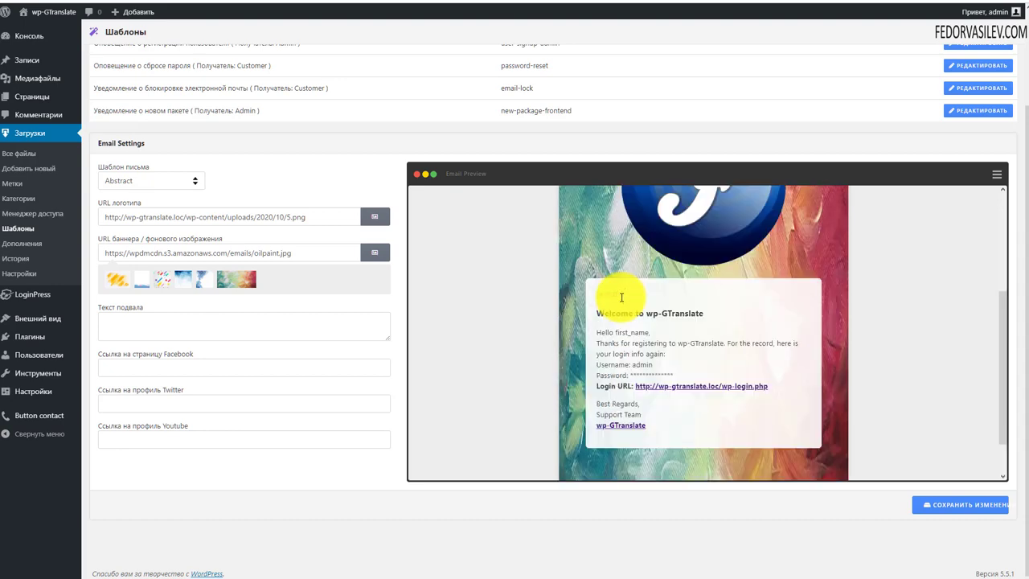
left_click(157, 184)
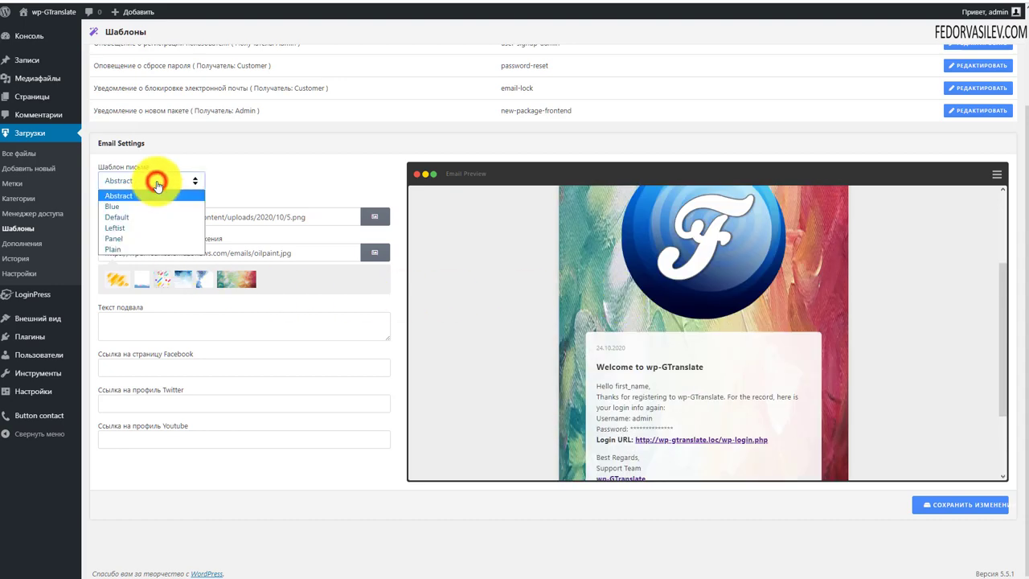
left_click(142, 205)
Step: Change the email template design to Panel and select the current logo URL
scroll(638, 329, "down", 6)
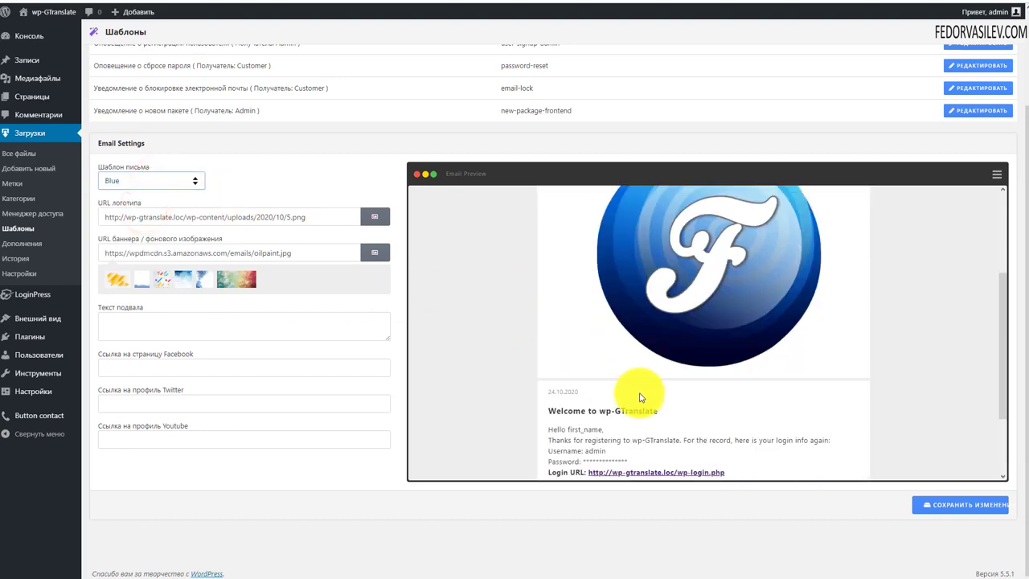
scroll(643, 394, "up", 6)
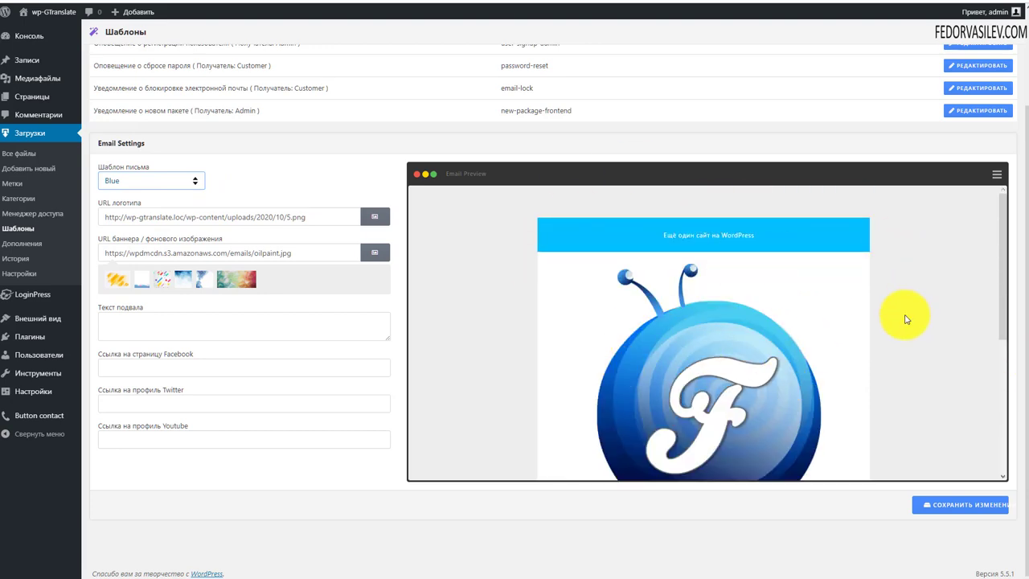
scroll(804, 297, "down", 5)
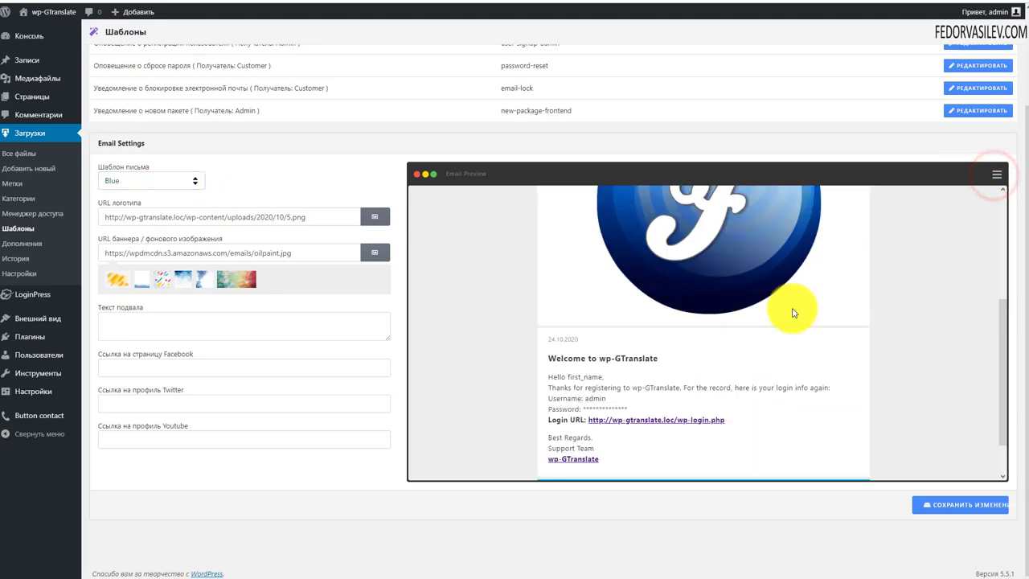
scroll(793, 258, "up", 5)
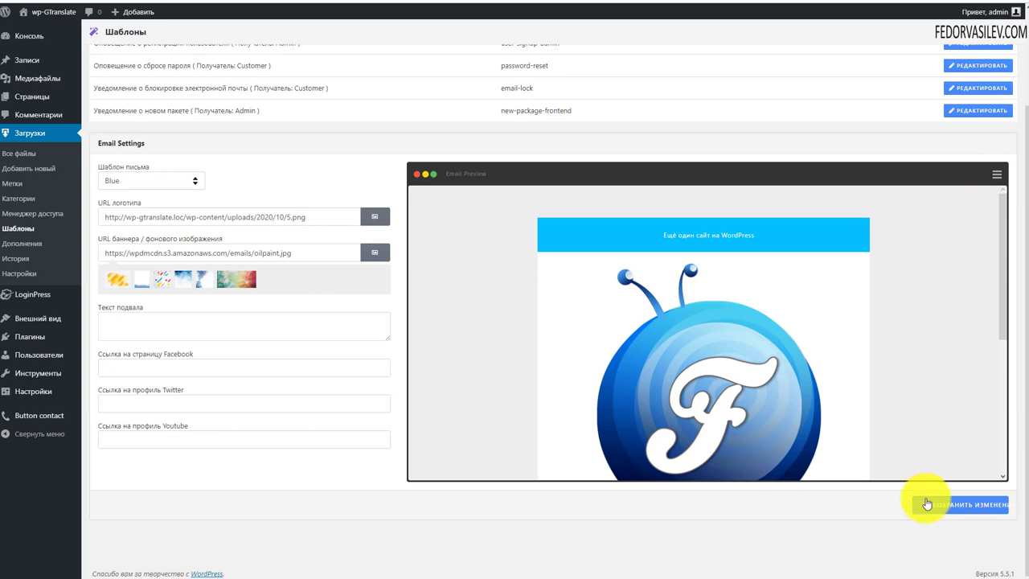
left_click(166, 196)
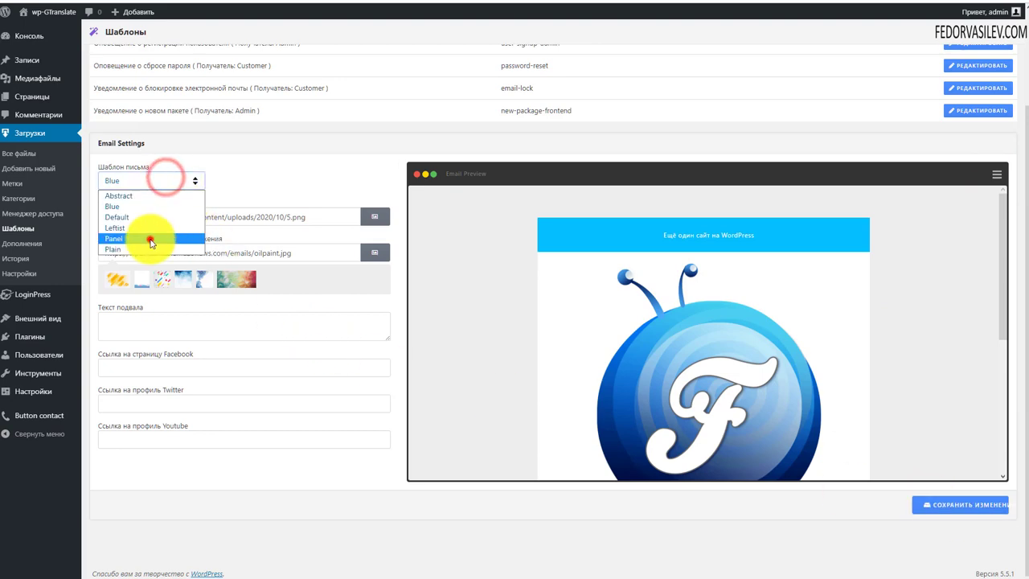
left_click(149, 239)
scroll(591, 295, "down", 5)
scroll(591, 295, "up", 4)
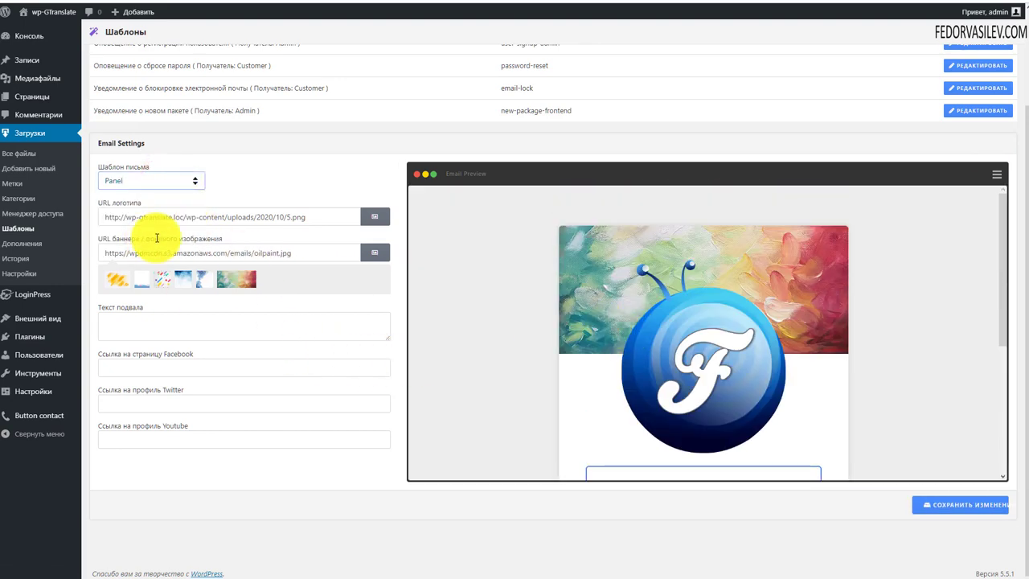
scroll(834, 350, "down", 1)
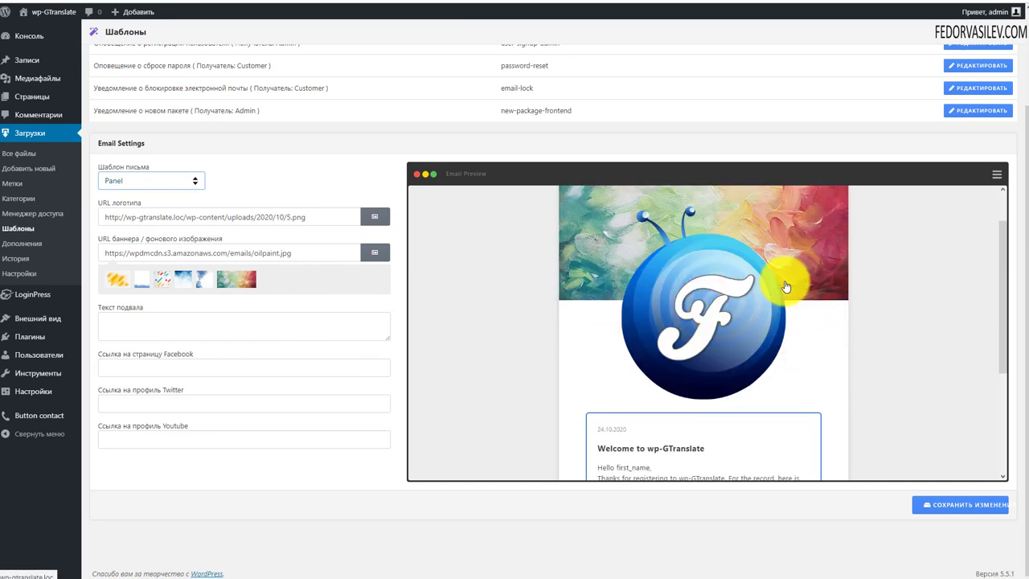
left_click_drag(313, 213, 69, 225)
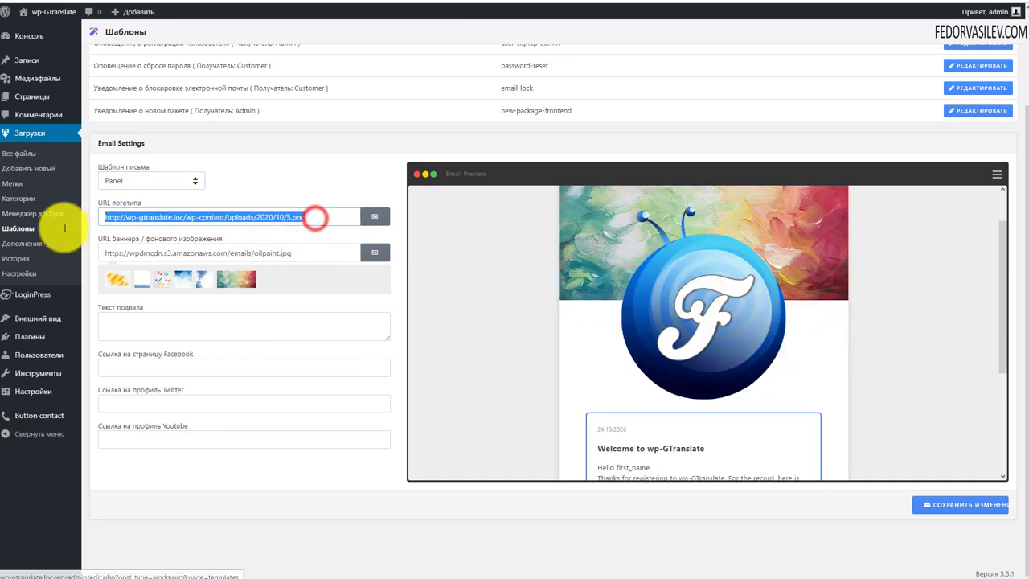
Step: Set the email logo to the blue F image 5.png from the media library
left_click(375, 217)
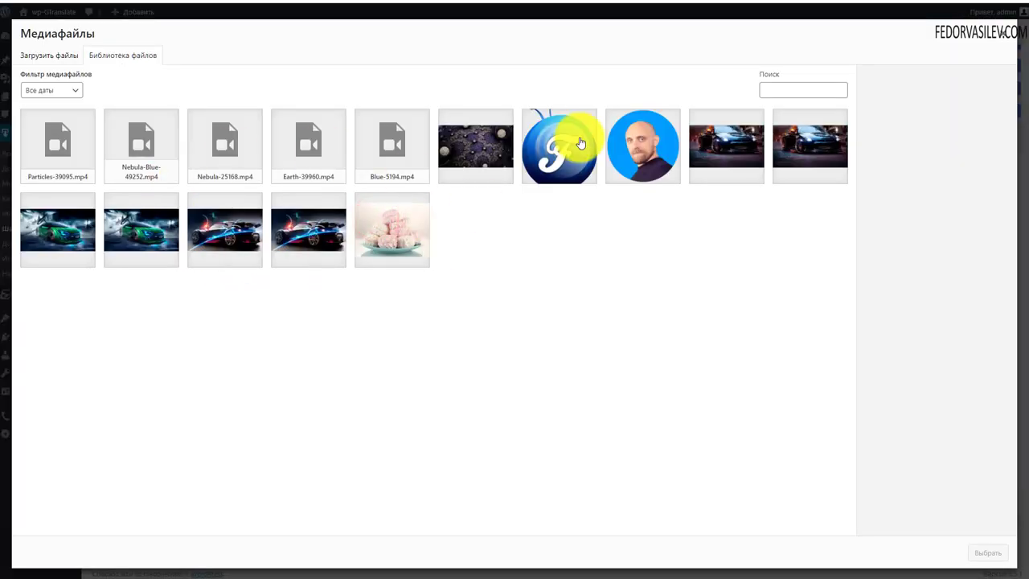
left_click(564, 151)
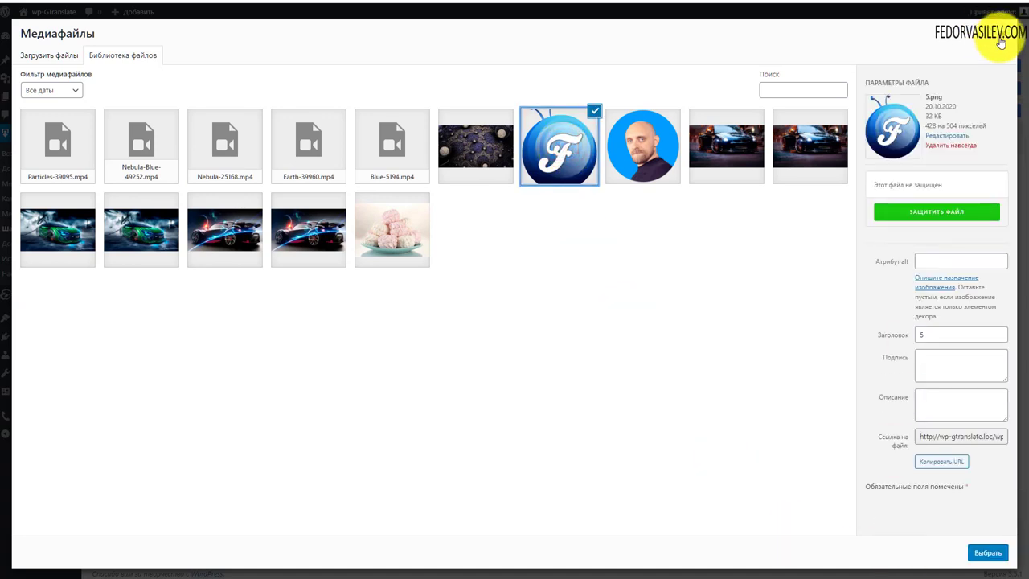
left_click(1001, 42)
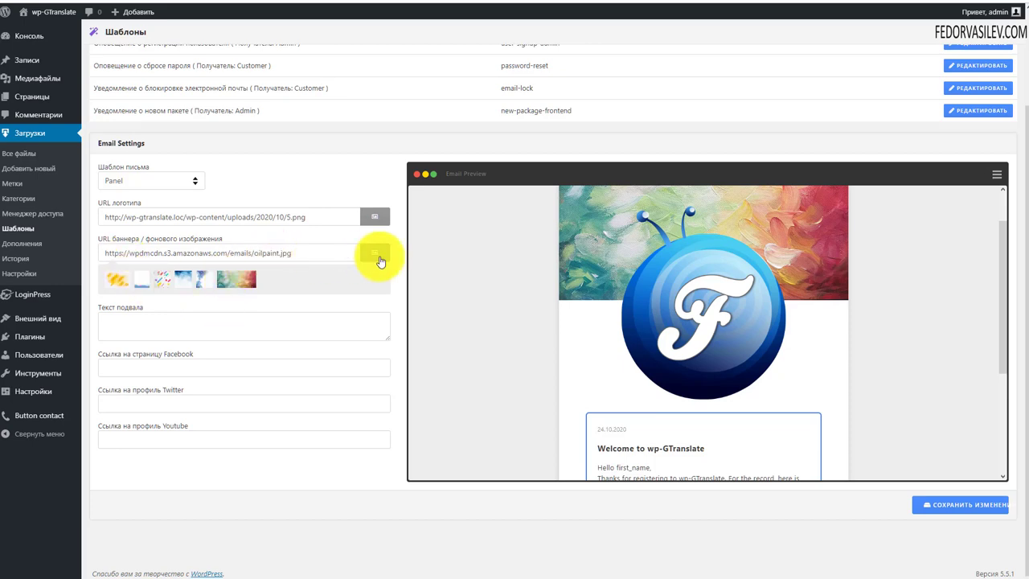
Step: Change the email banner image to the brush.jpg sample
left_click(379, 257)
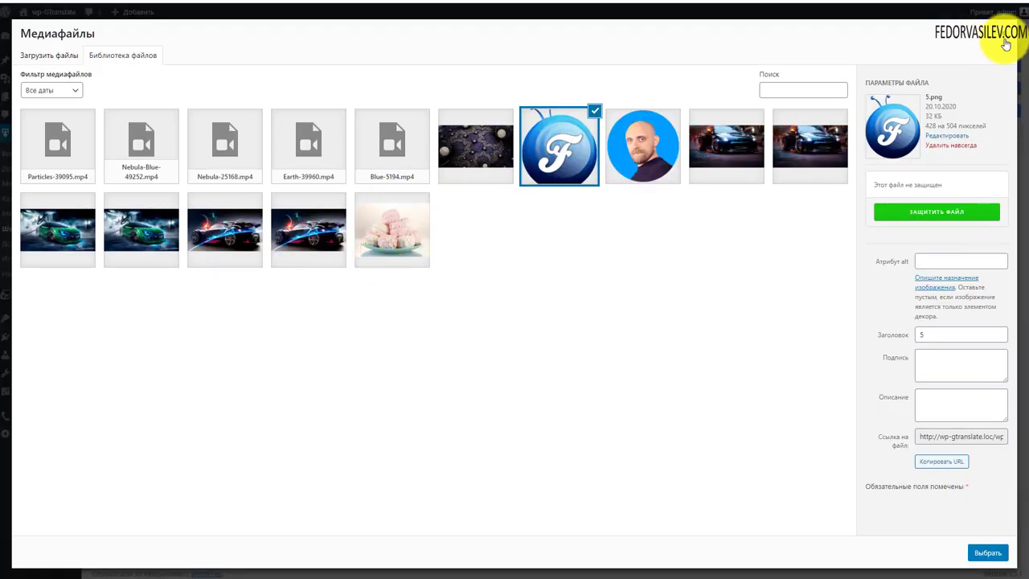
left_click(1010, 25)
left_click(141, 279)
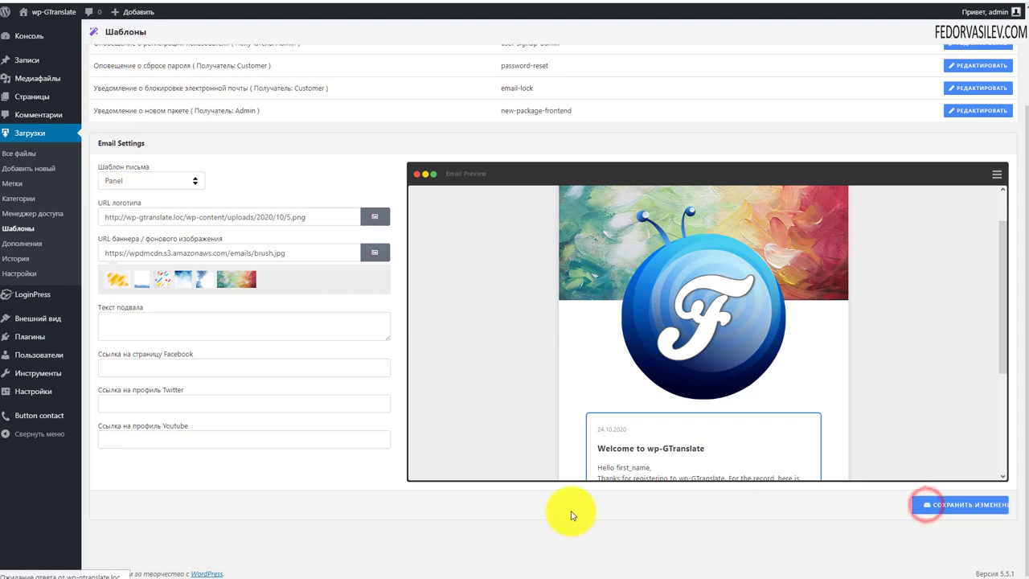
scroll(664, 248, "down", 3)
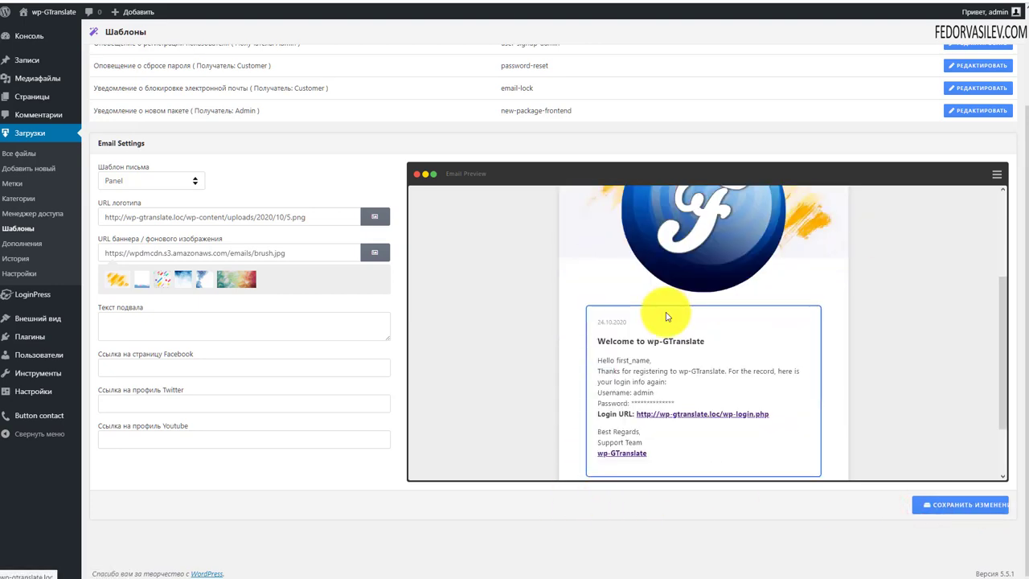
scroll(598, 340, "up", 3)
left_click(108, 323)
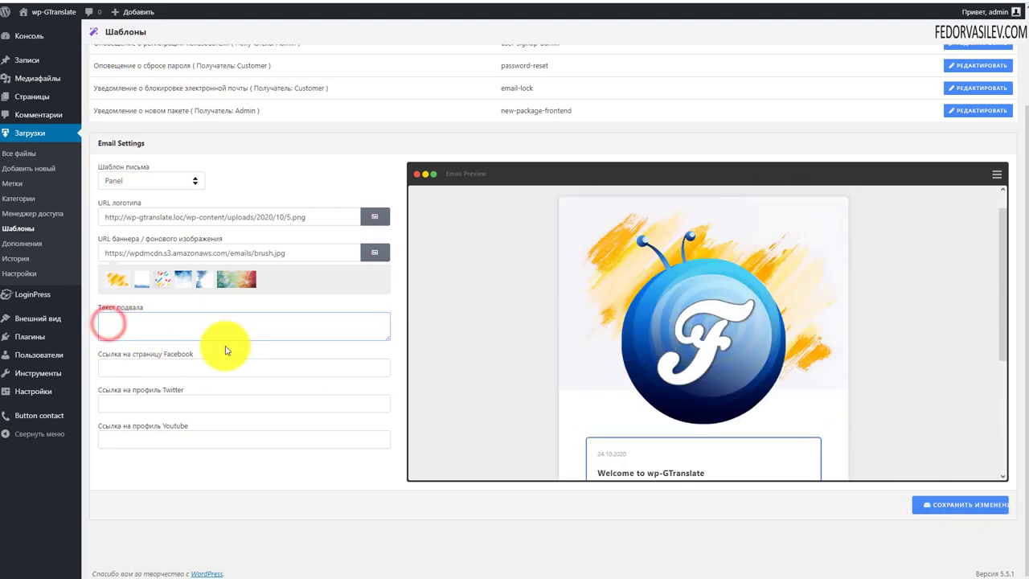
scroll(558, 429, "down", 3)
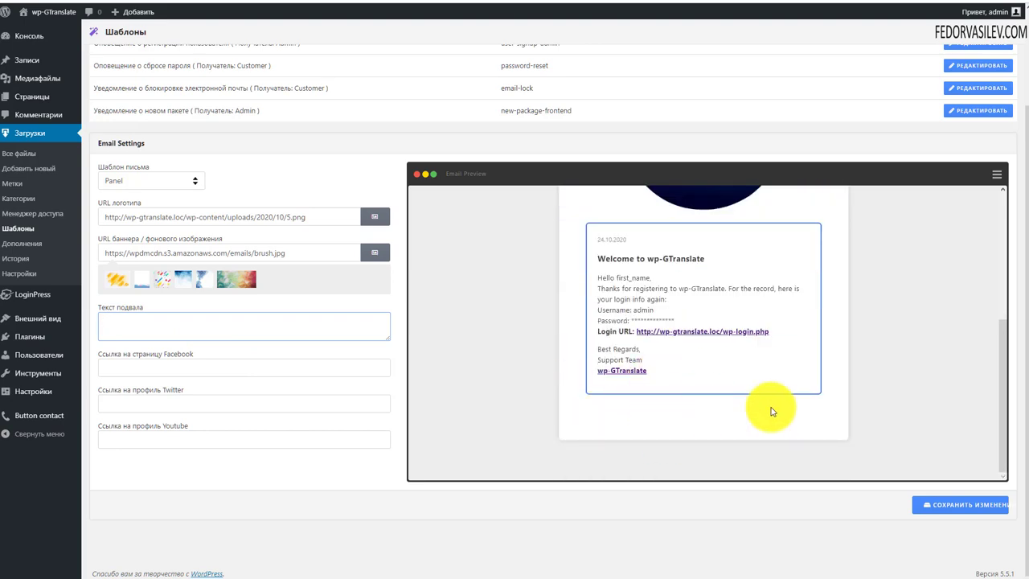
left_click(169, 324)
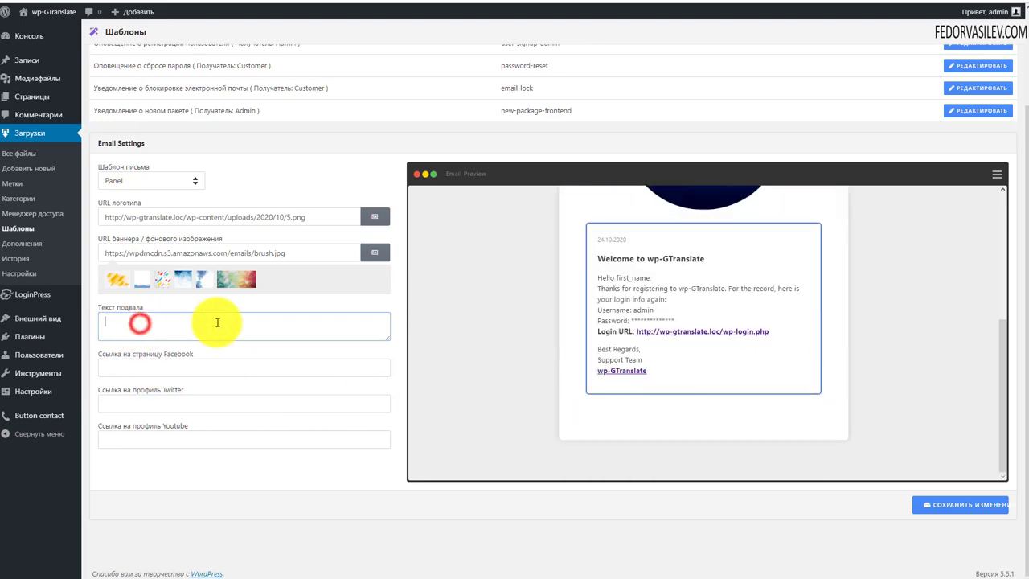
left_click(113, 363)
left_click(245, 356)
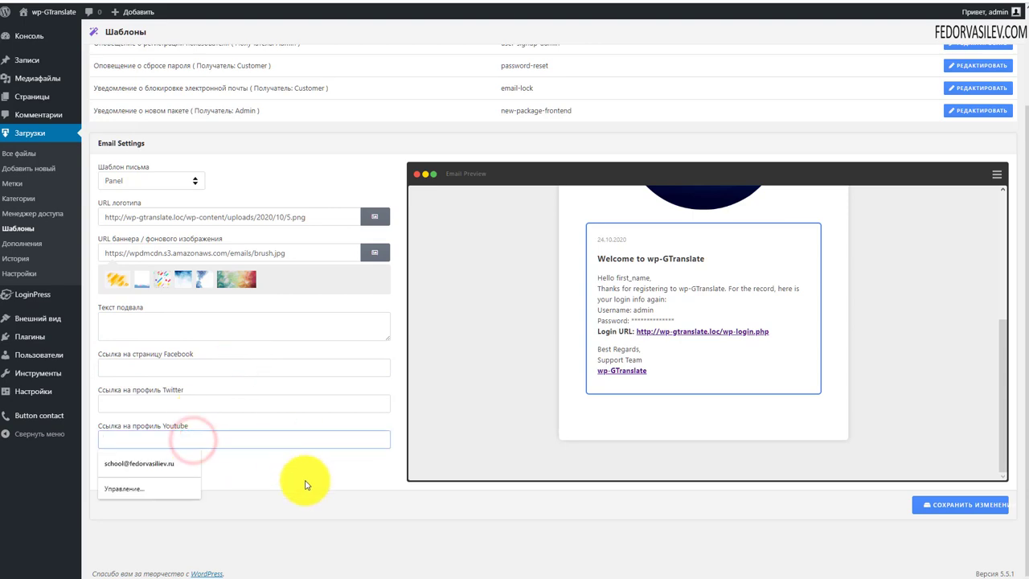
left_click(407, 368)
scroll(611, 372, "up", 5)
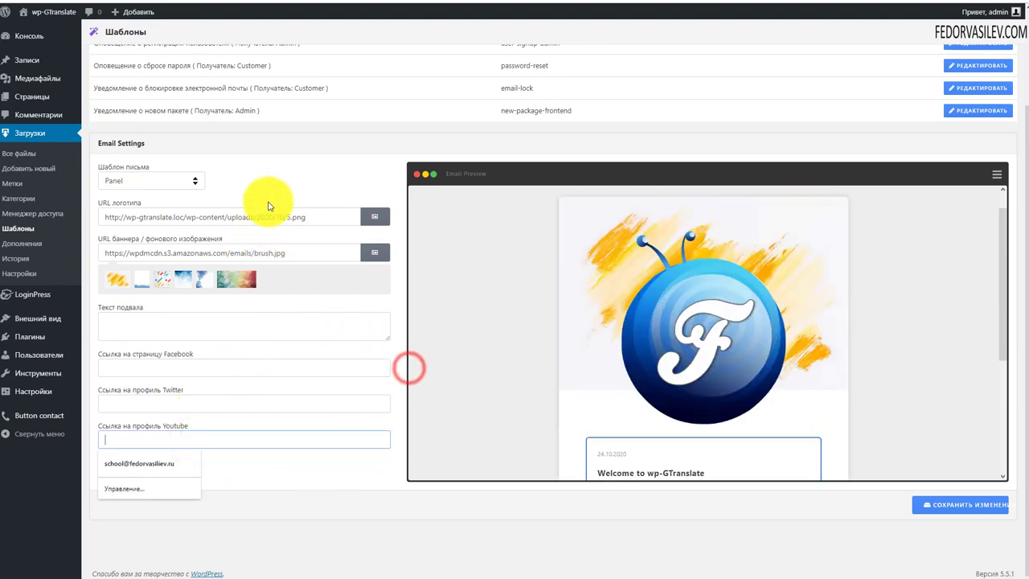
scroll(277, 201, "up", 2)
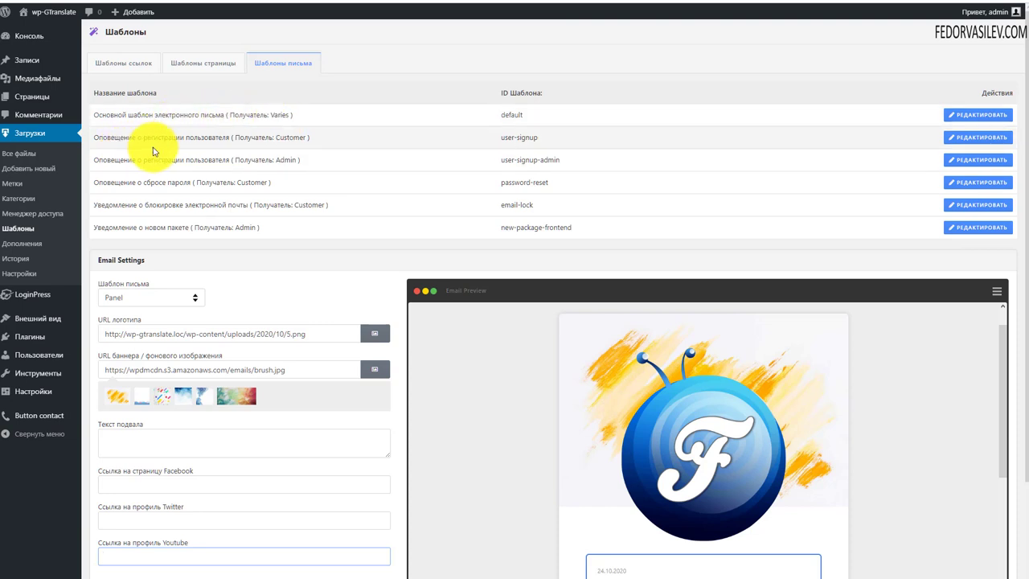
Step: Highlight the Customer recipients of the registration and password-reset templates, then edit the email-lock notification
left_click_drag(313, 138, 145, 138)
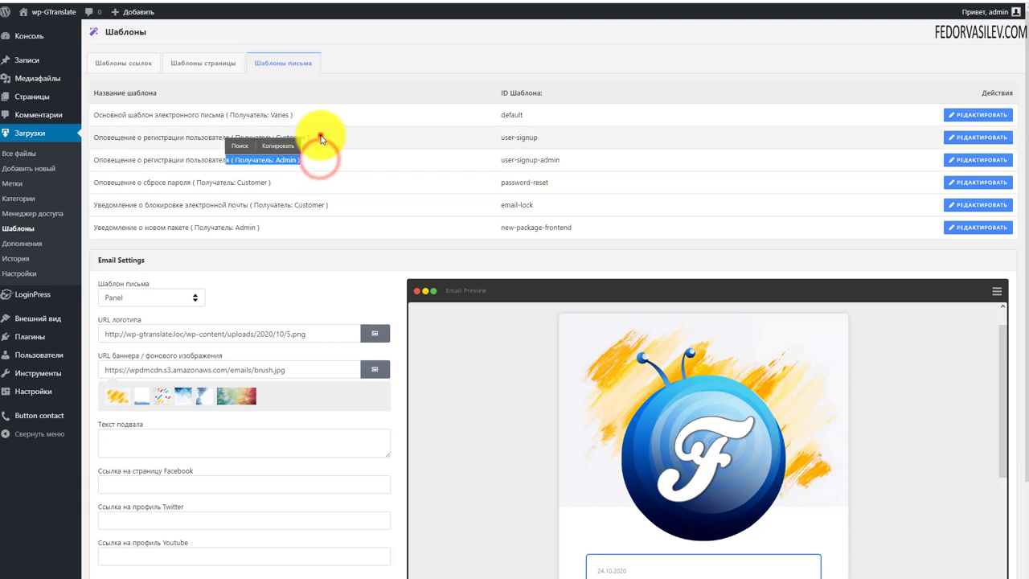
left_click_drag(322, 137, 226, 137)
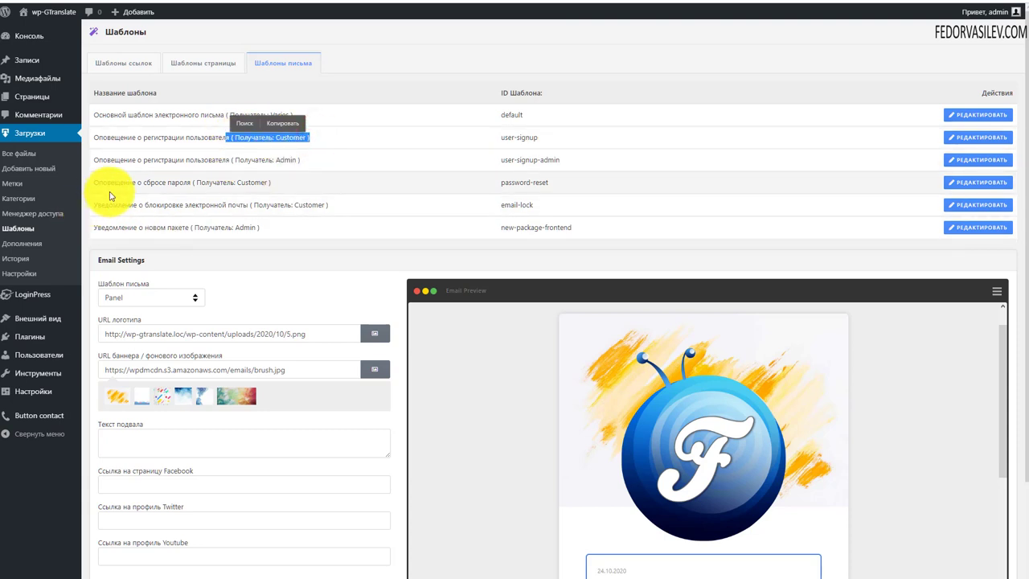
left_click_drag(288, 183, 146, 182)
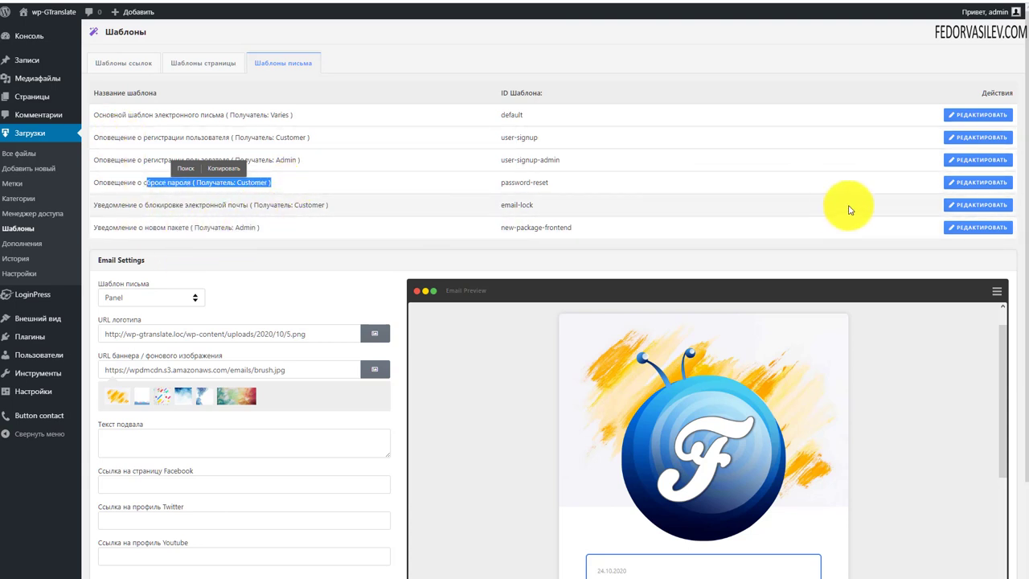
left_click(957, 206)
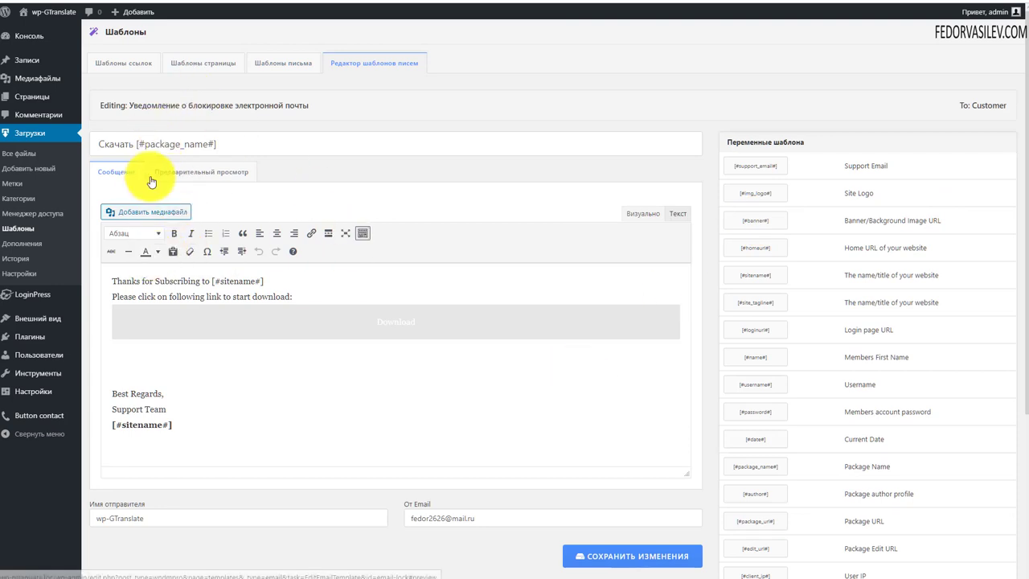
Step: Review the email-lock message, highlighting the [#sitename#] placeholder and the [#homeurl#] tag description
scroll(233, 297, "down", 1)
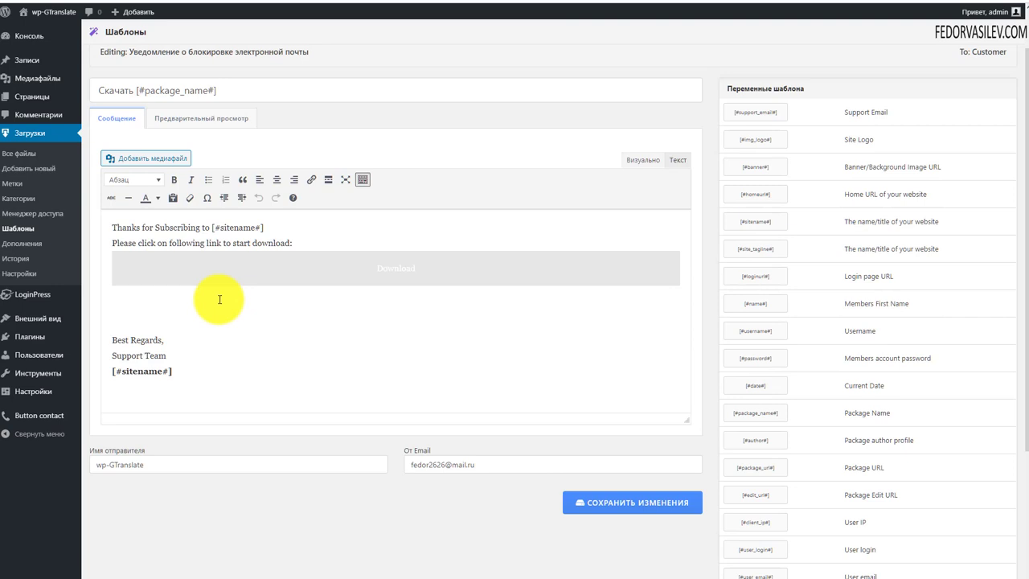
scroll(322, 257, "down", 3)
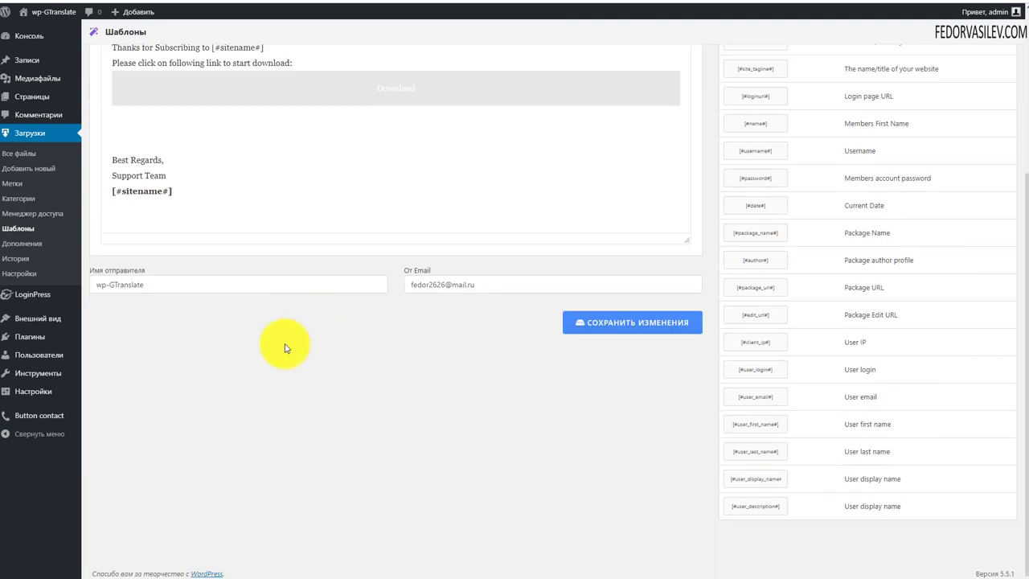
scroll(285, 314, "up", 4)
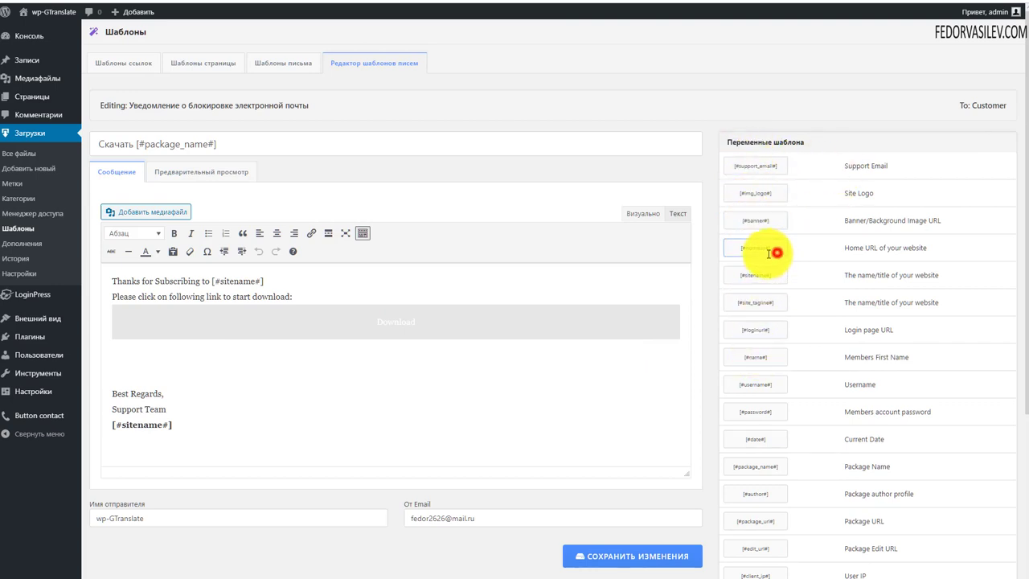
left_click_drag(770, 253, 730, 252)
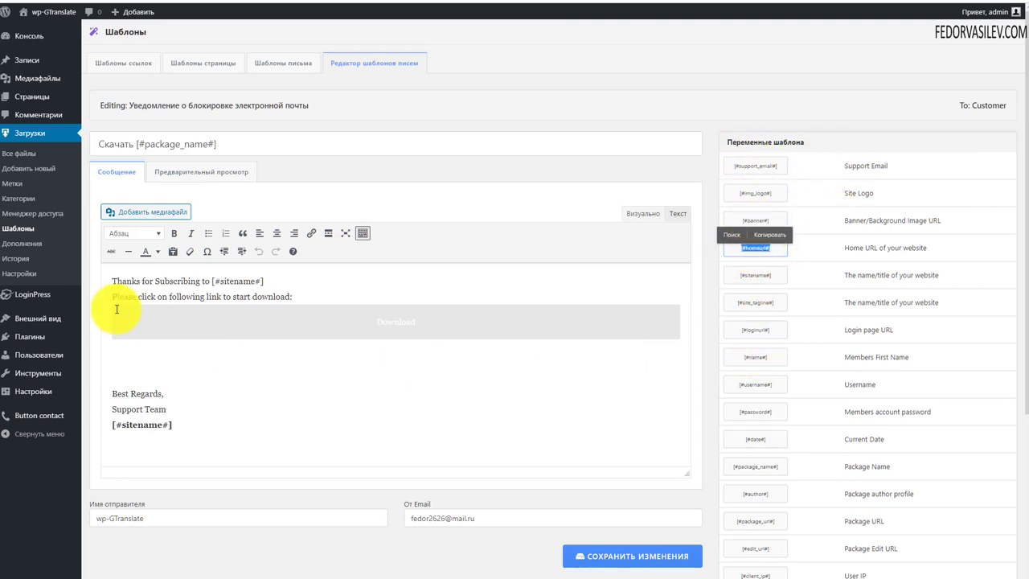
left_click_drag(370, 290, 207, 290)
left_click_drag(936, 249, 796, 249)
left_click(841, 278)
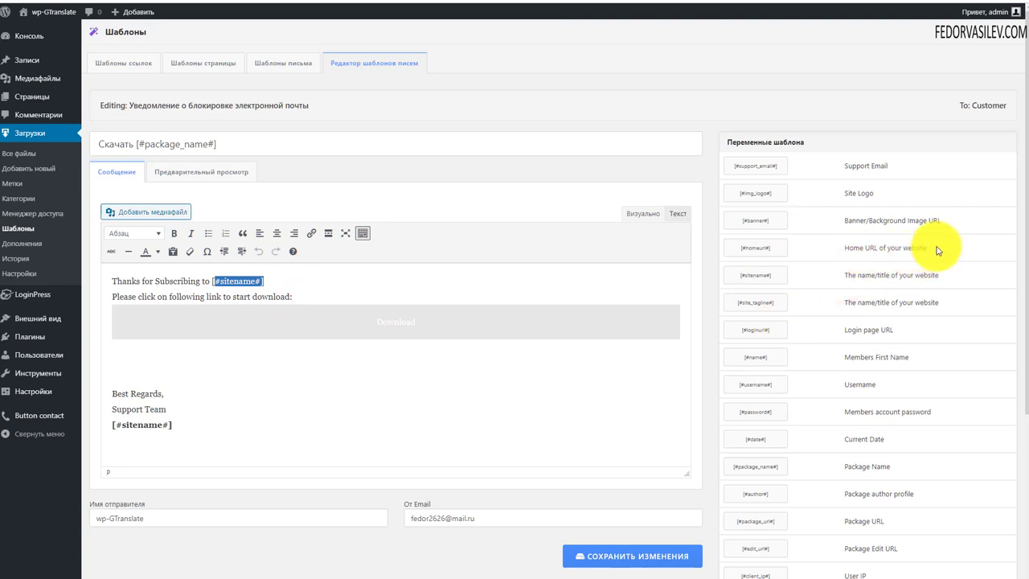
left_click_drag(937, 249, 819, 252)
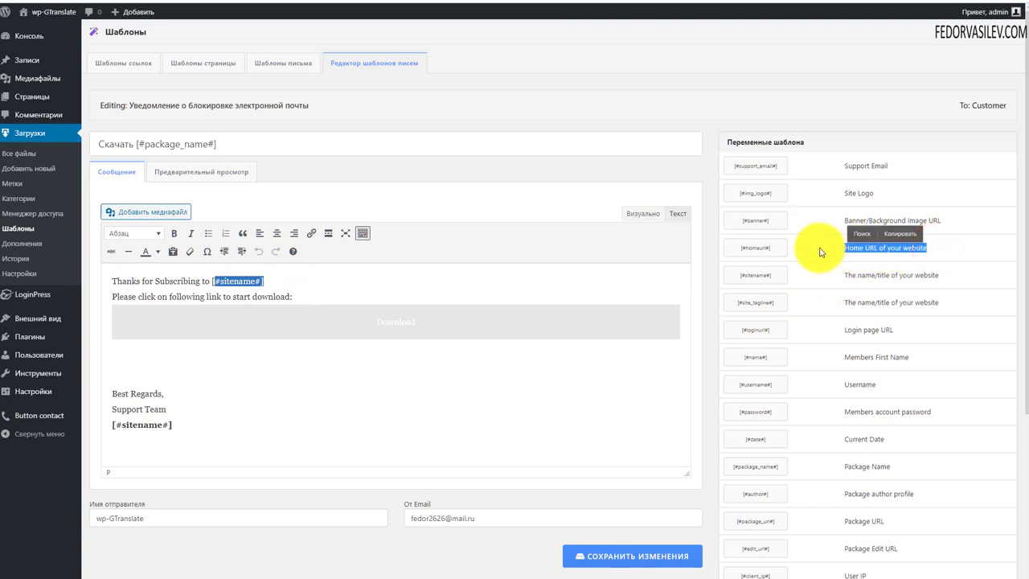
left_click(547, 269)
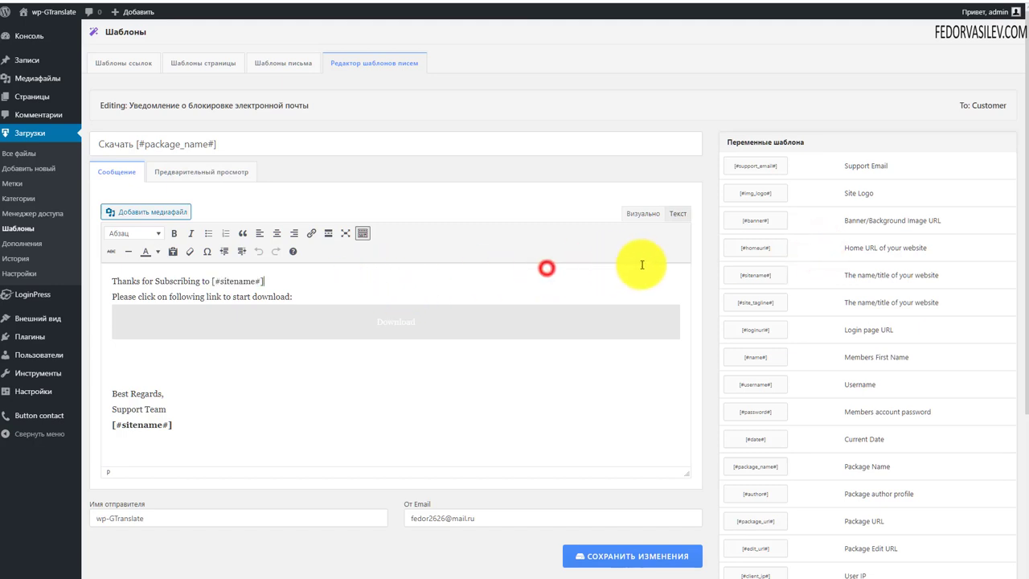
left_click_drag(286, 283, 228, 286)
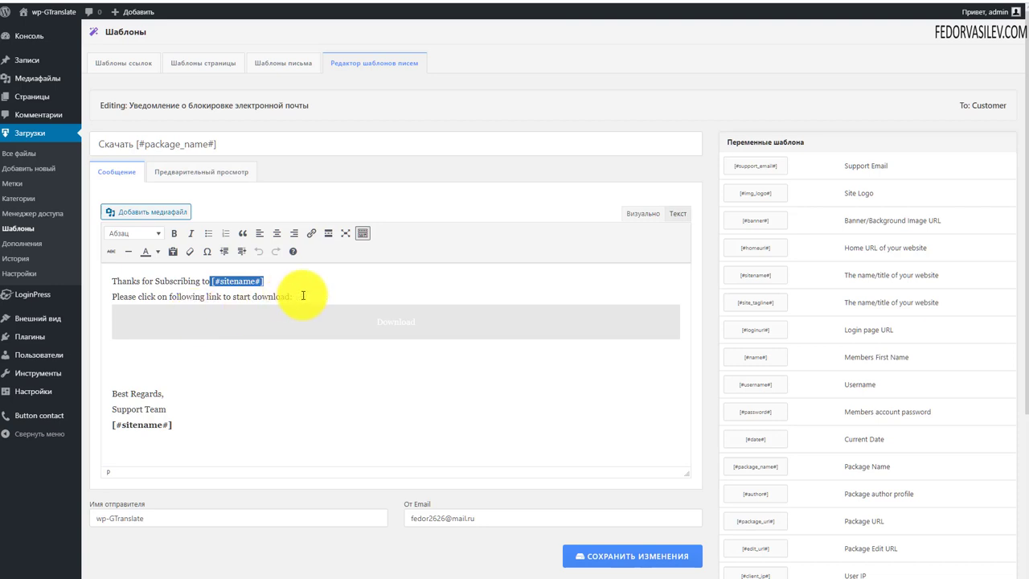
Step: Insert the [#sitename#] tag after 'download:' in the message body
left_click_drag(736, 274, 744, 273)
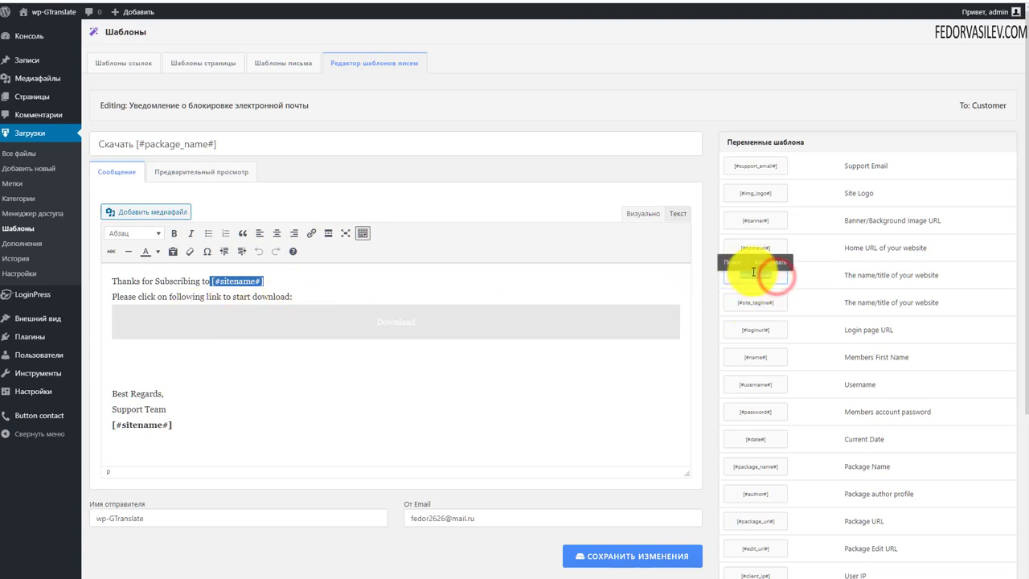
left_click(318, 287)
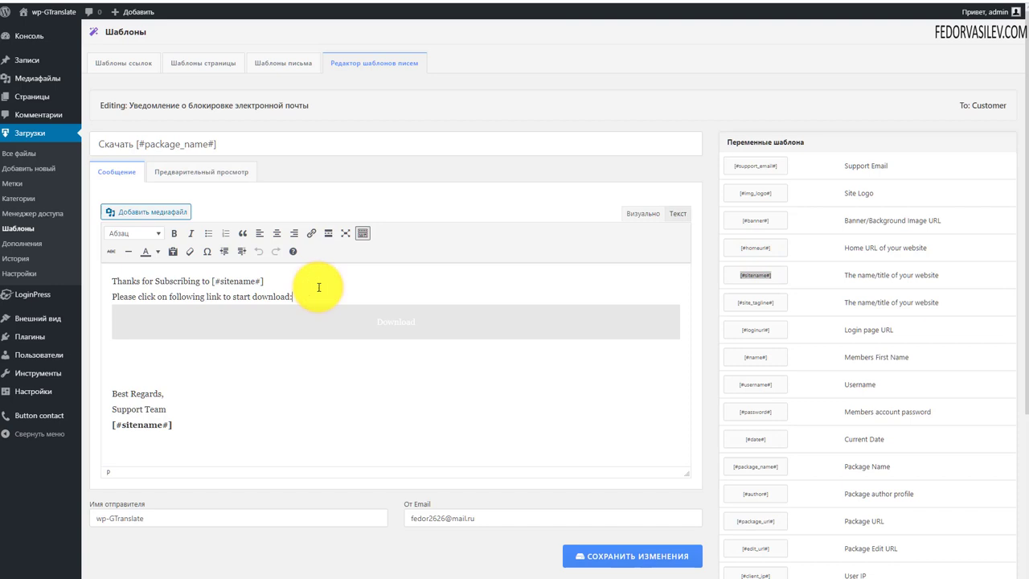
key("super")
left_click(341, 294)
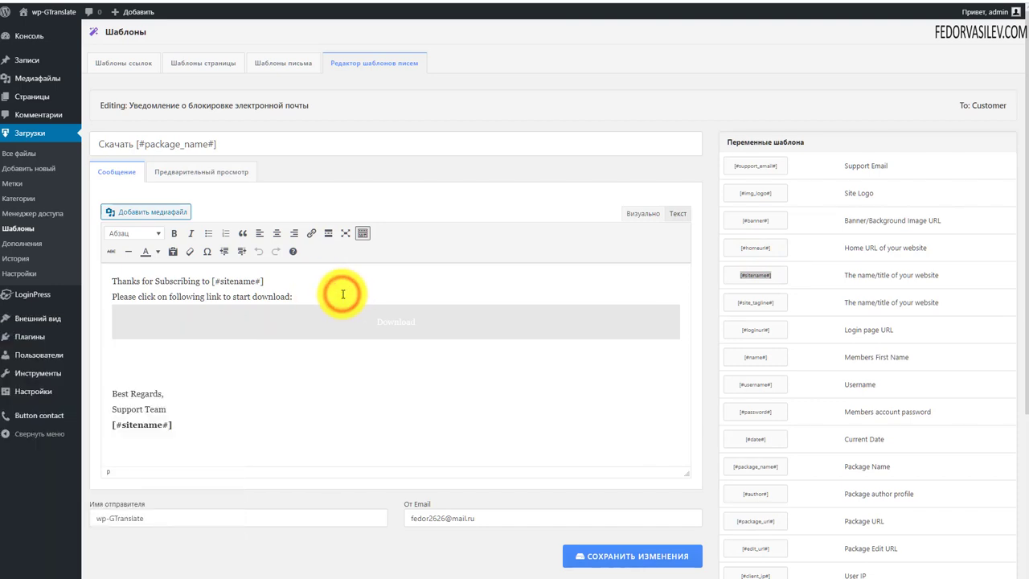
left_click_drag(353, 295, 292, 299)
Step: Select the full sender address in the From Email field
scroll(362, 361, "down", 1)
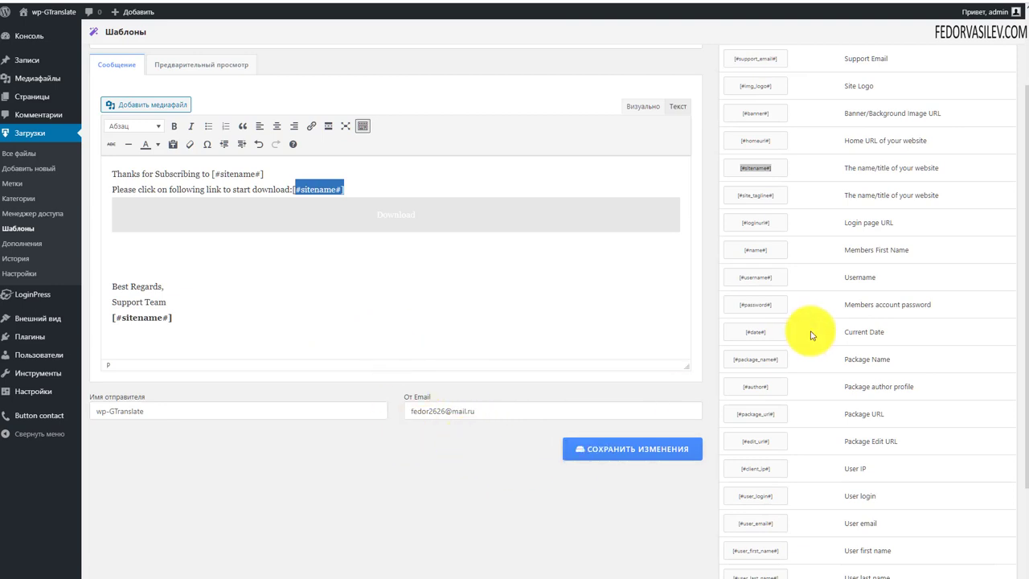
scroll(796, 289, "down", 2)
scroll(563, 378, "up", 3)
scroll(528, 393, "down", 3)
scroll(483, 406, "up", 1)
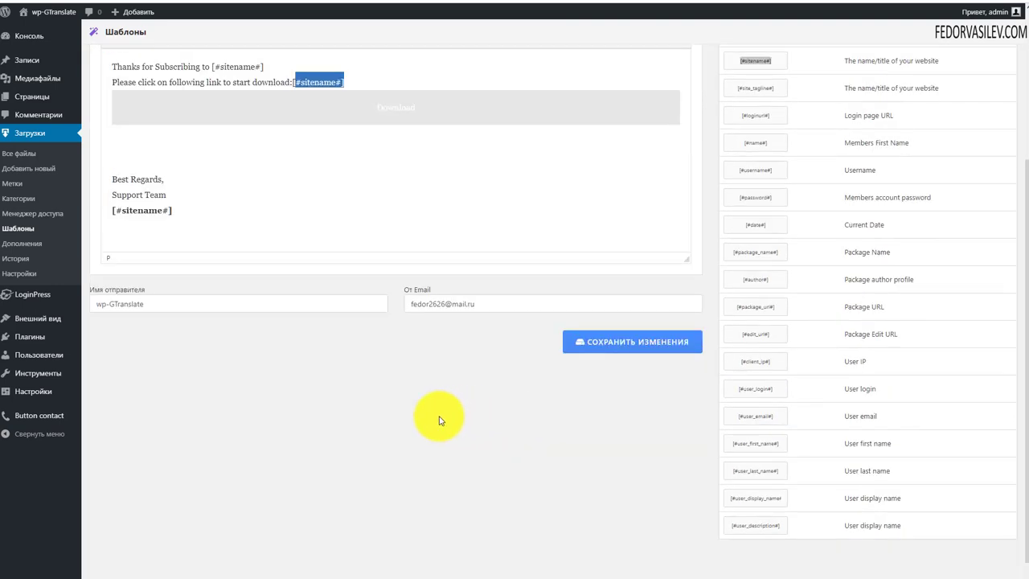
scroll(439, 420, "up", 1)
left_click_drag(161, 408, 104, 410)
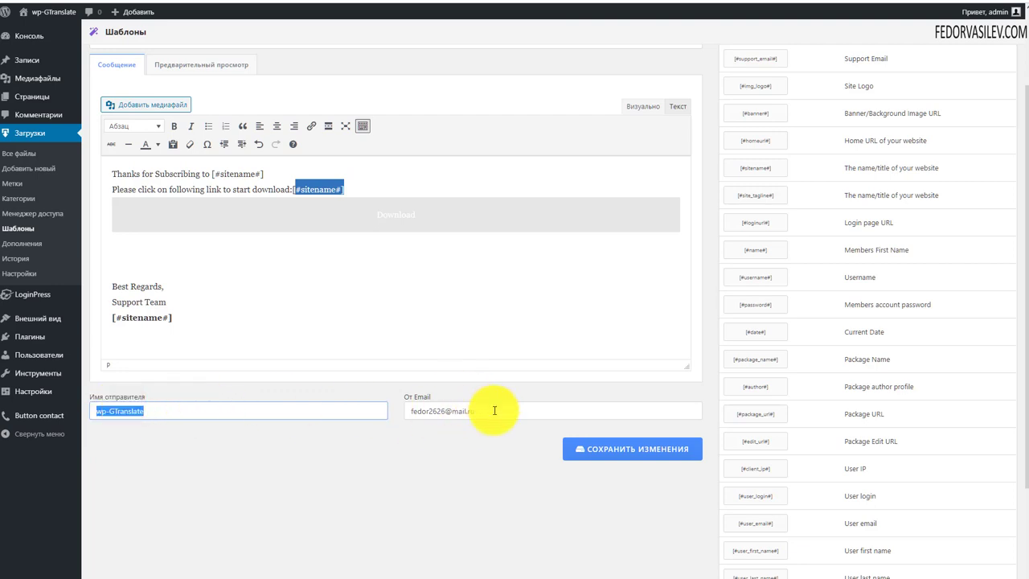
left_click_drag(494, 411, 389, 419)
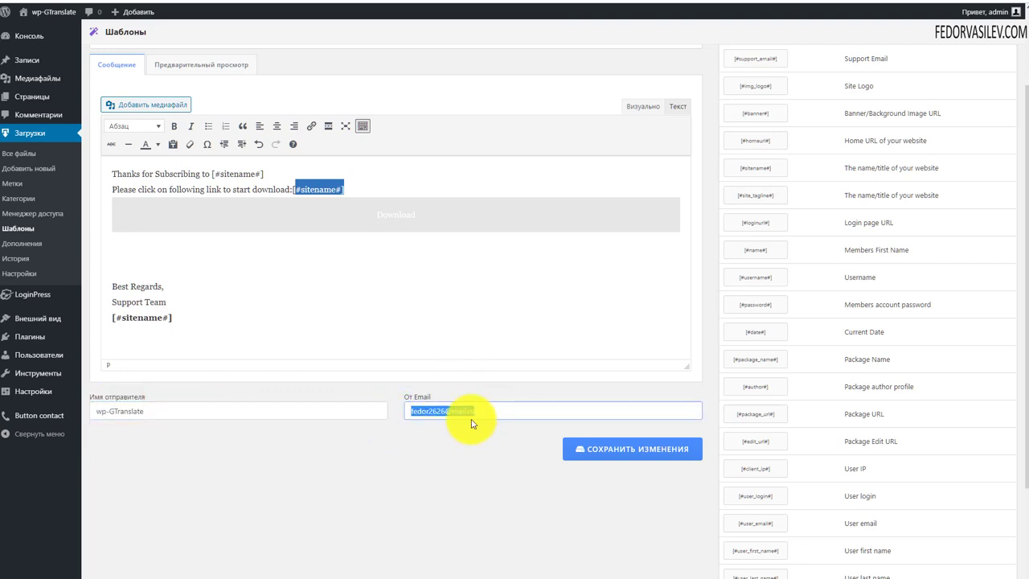
left_click_drag(490, 409, 401, 417)
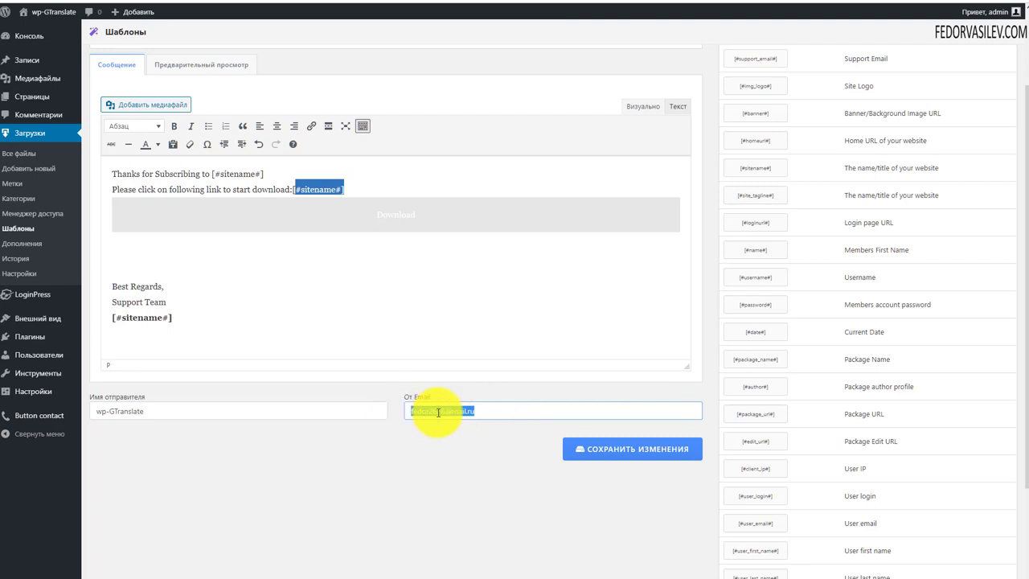
left_click_drag(484, 410, 375, 429)
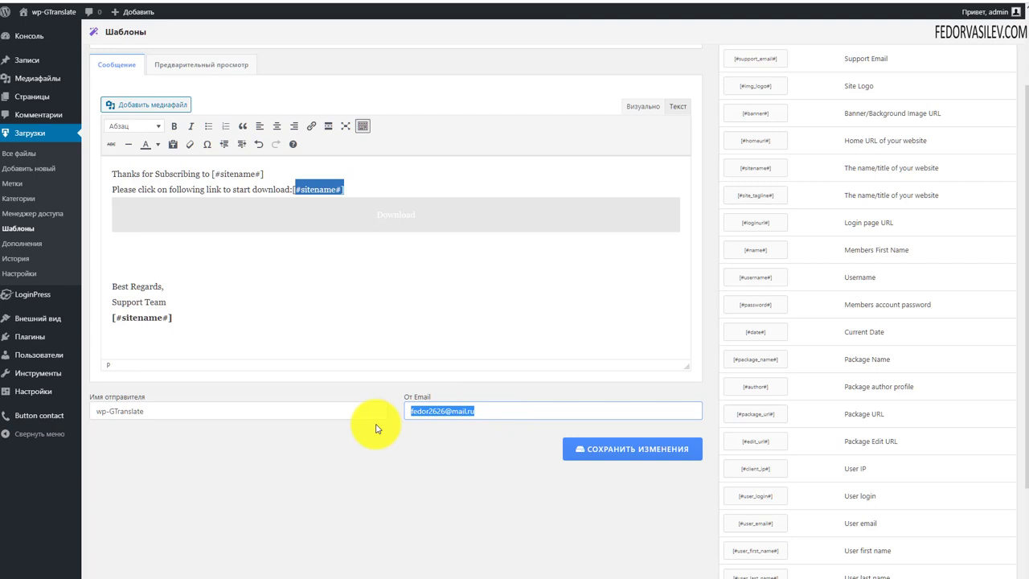
left_click(445, 413)
left_click_drag(491, 411, 405, 415)
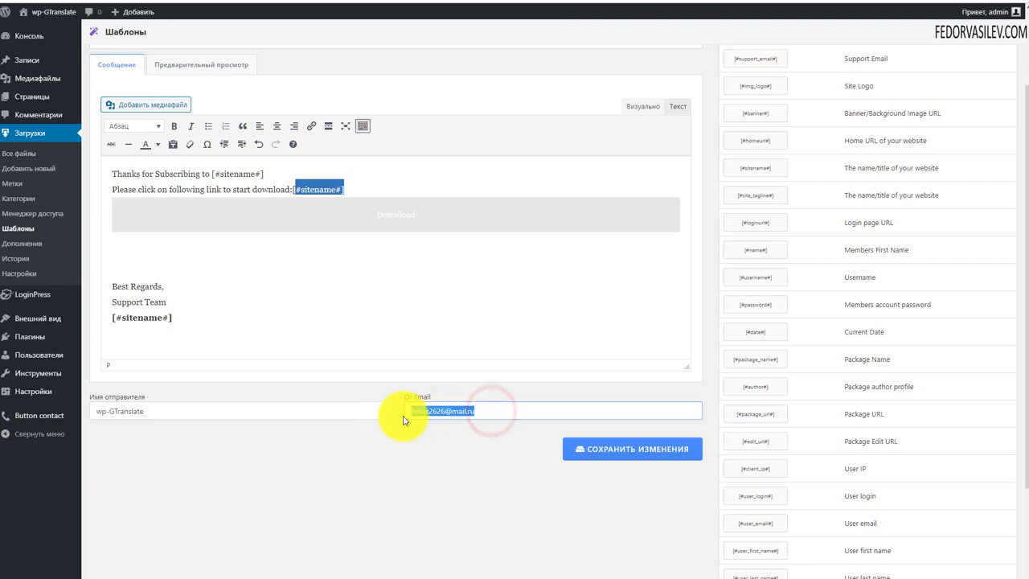
left_click(458, 412)
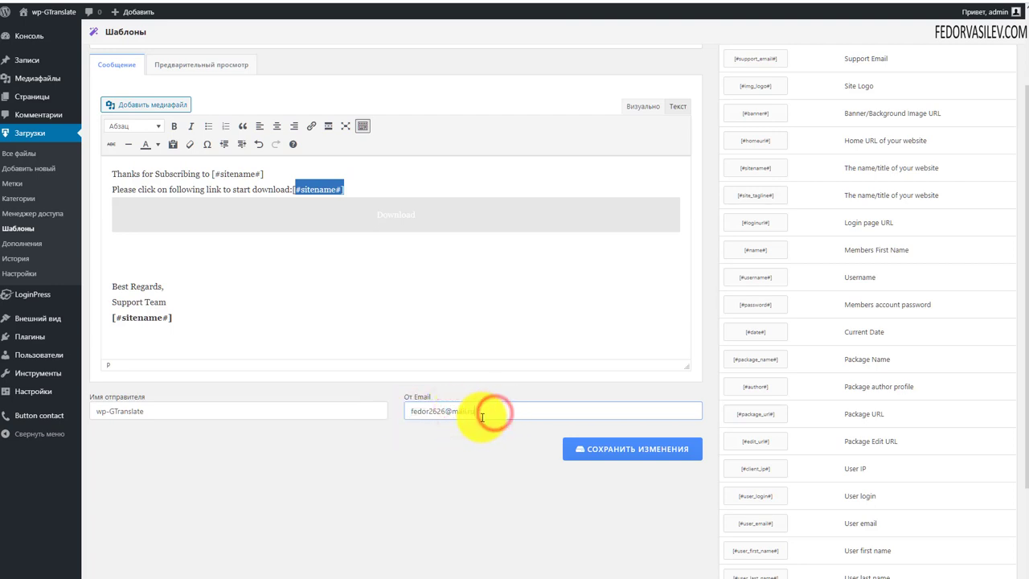
left_click_drag(446, 416, 387, 411)
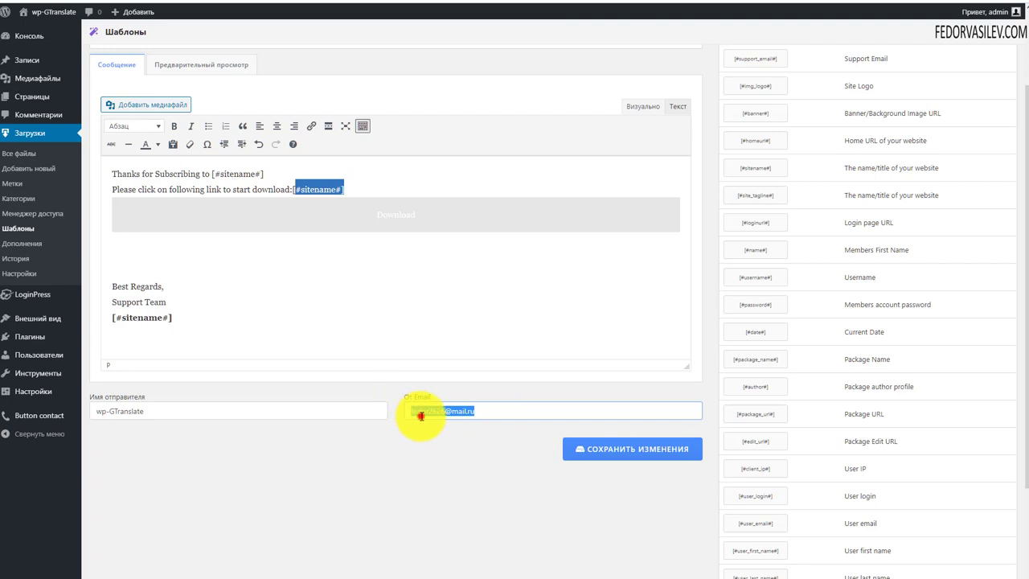
left_click(420, 416)
left_click_drag(504, 409, 390, 406)
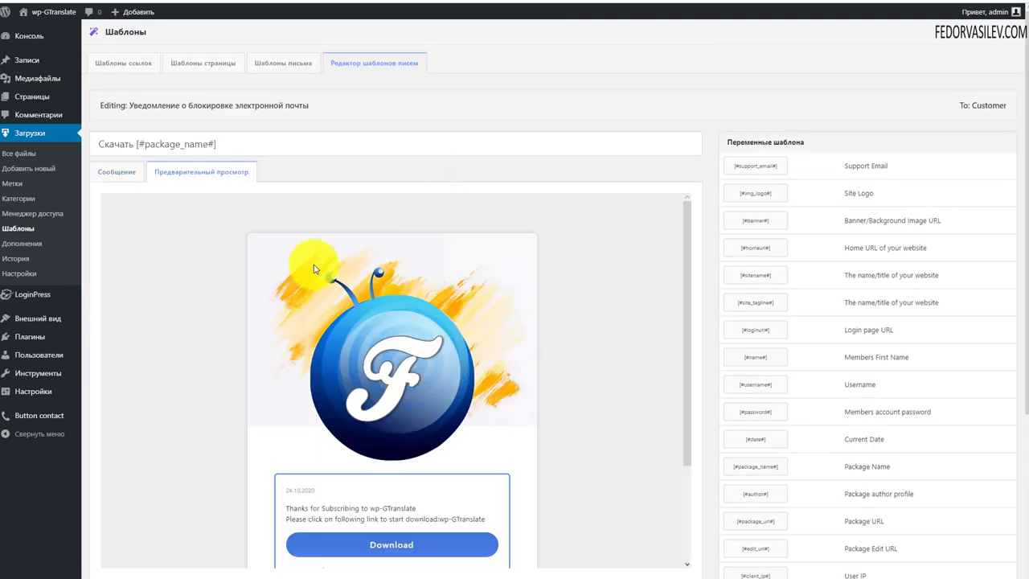
Step: Remove the link from the Download button so it becomes plain bold text
scroll(280, 271, "down", 1)
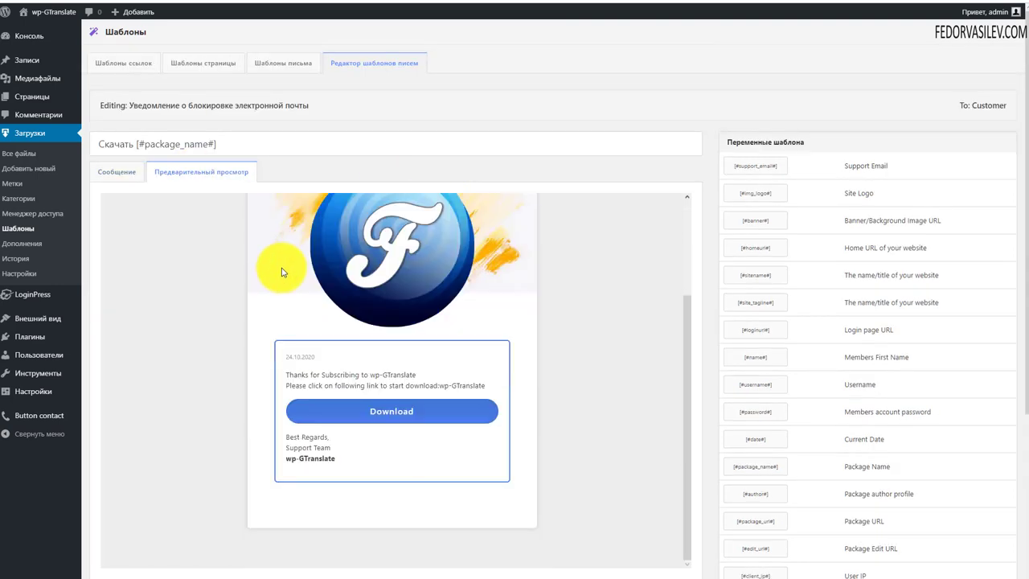
scroll(356, 252, "up", 1)
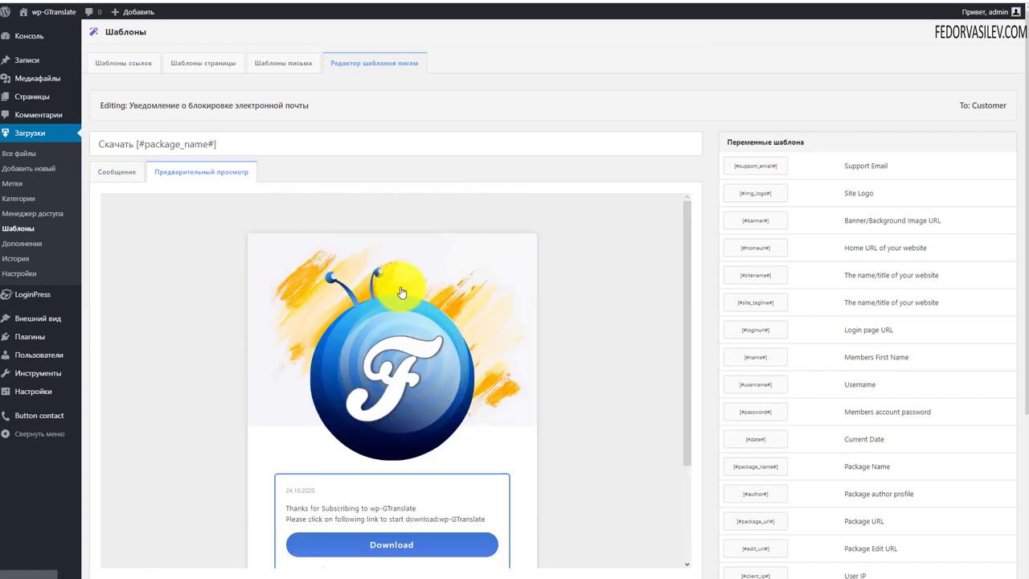
scroll(414, 322, "down", 1)
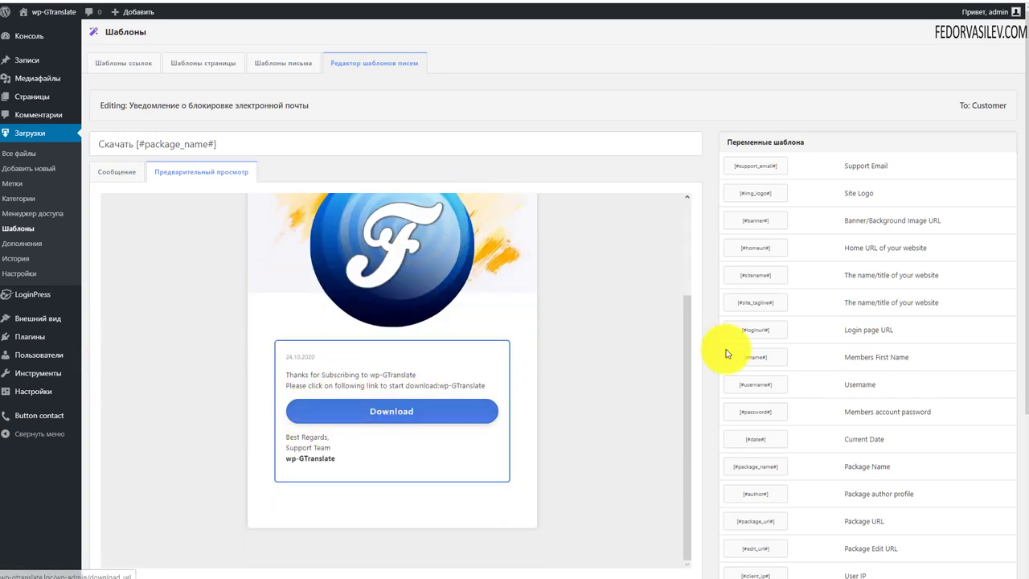
left_click(95, 171)
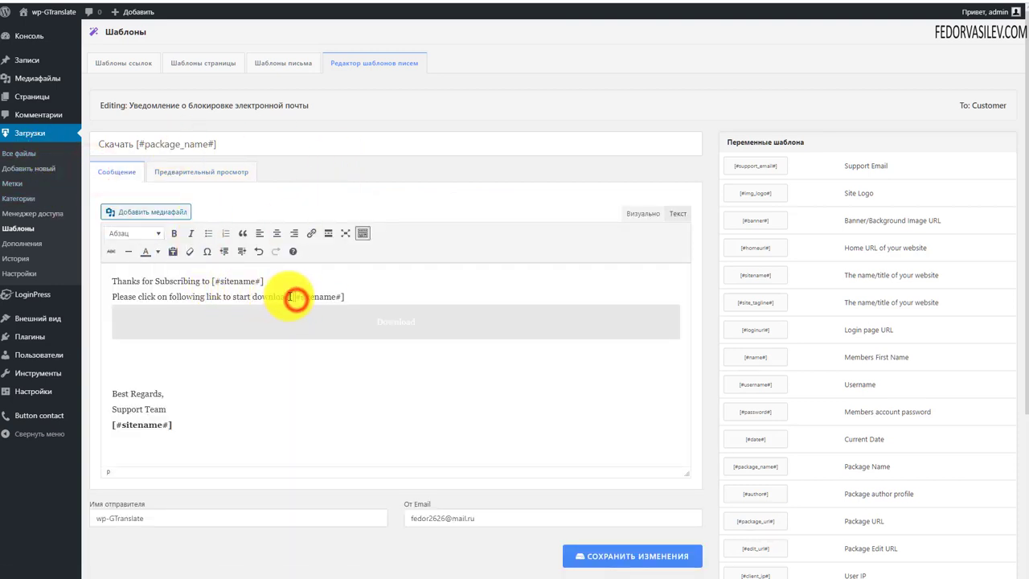
left_click_drag(293, 299, 101, 296)
left_click(342, 324)
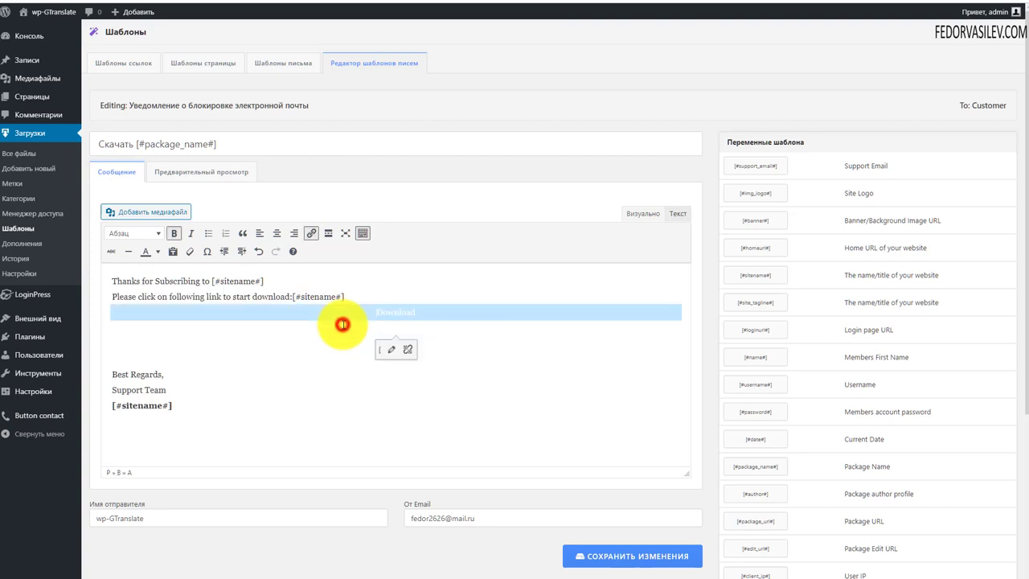
left_click_drag(412, 312, 376, 312)
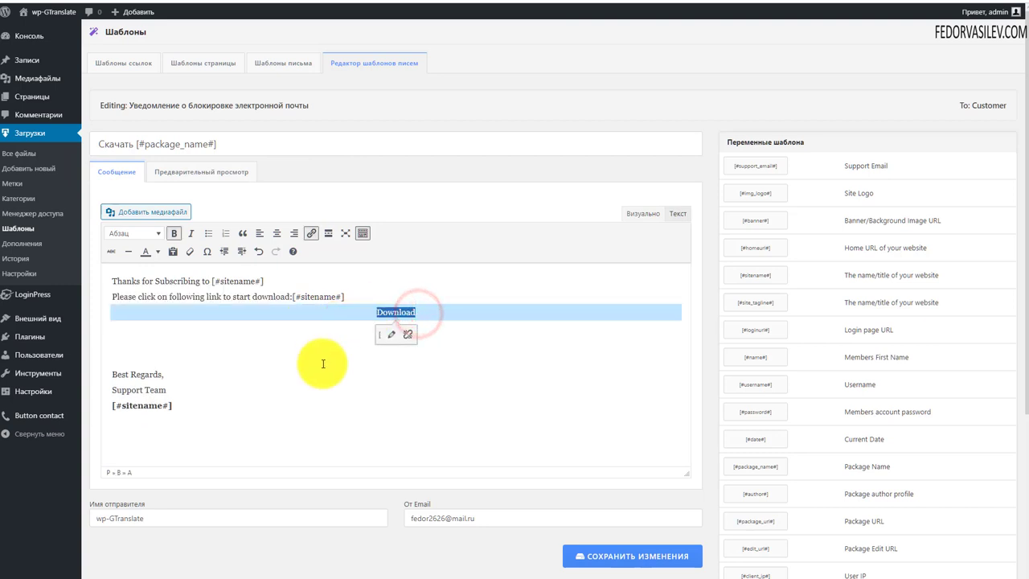
left_click(399, 338)
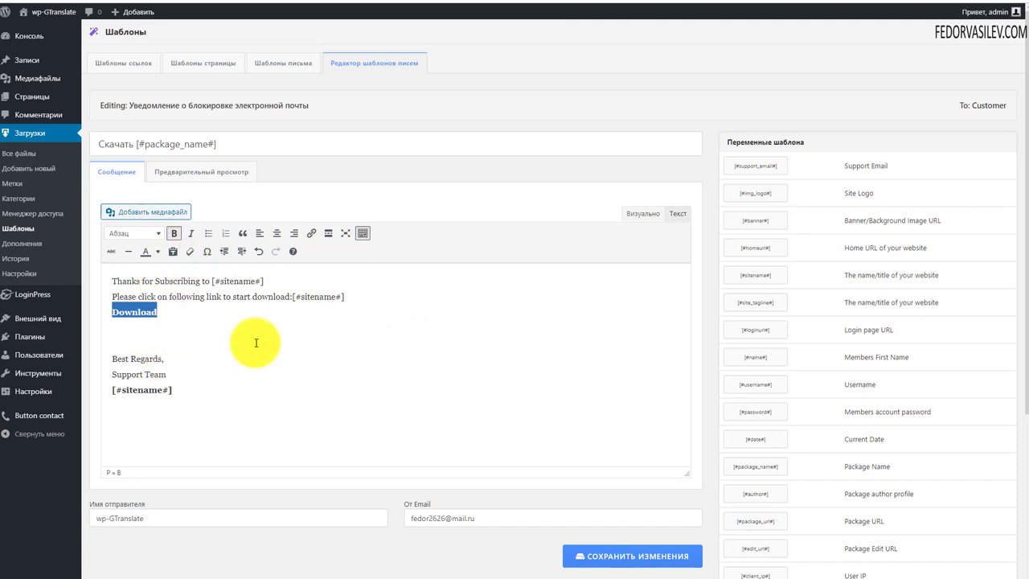
Step: Preview the changed email, then return to the Шаблоны письма list
scroll(256, 342, "down", 3)
scroll(345, 375, "up", 3)
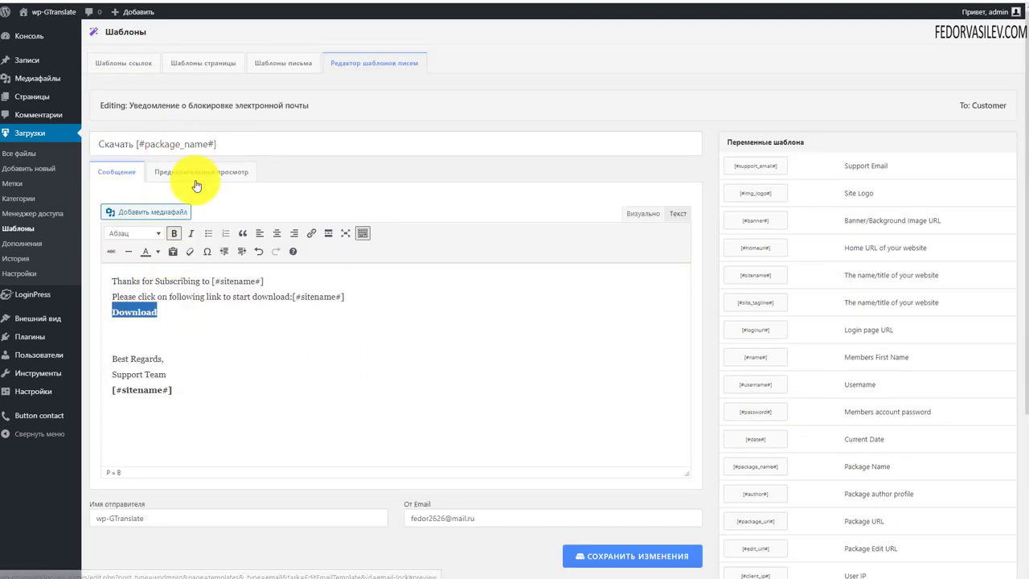
left_click(197, 186)
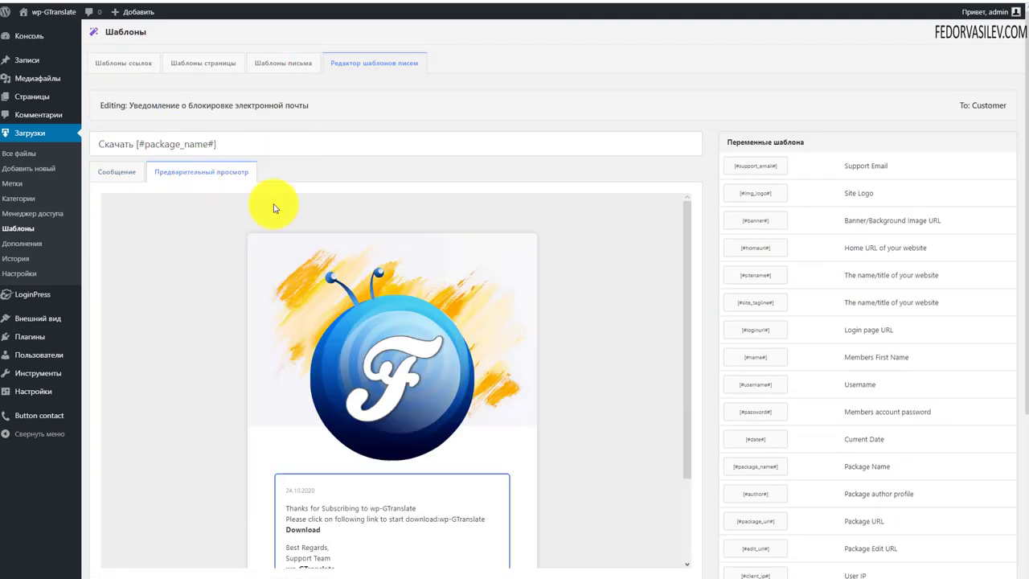
scroll(499, 343, "down", 3)
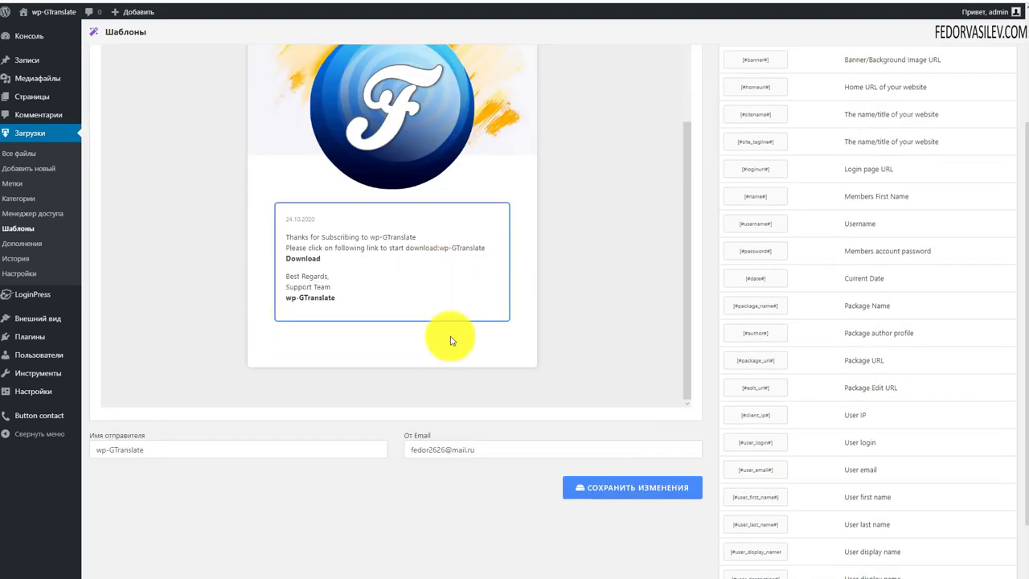
scroll(337, 241, "up", 3)
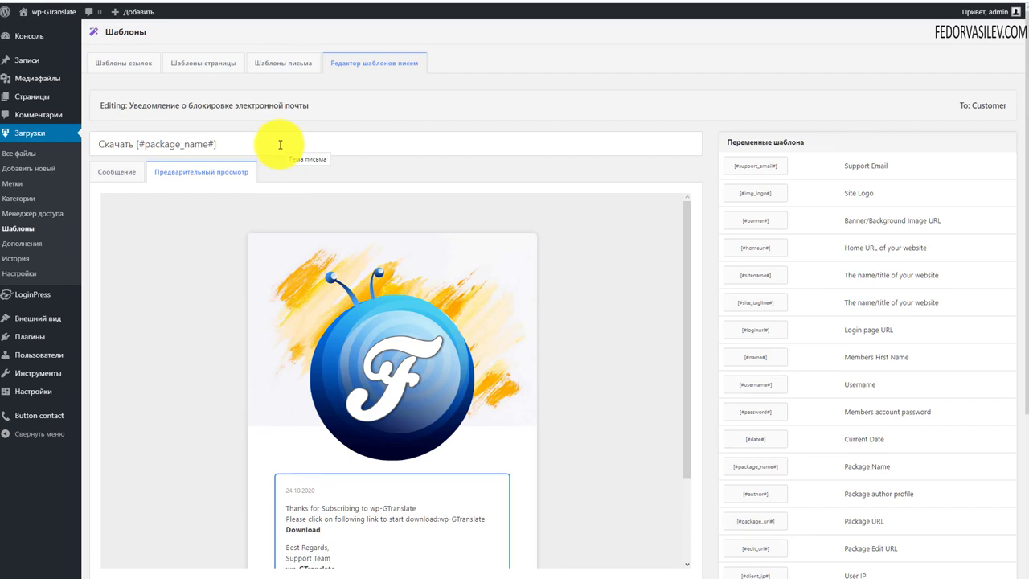
left_click(283, 62)
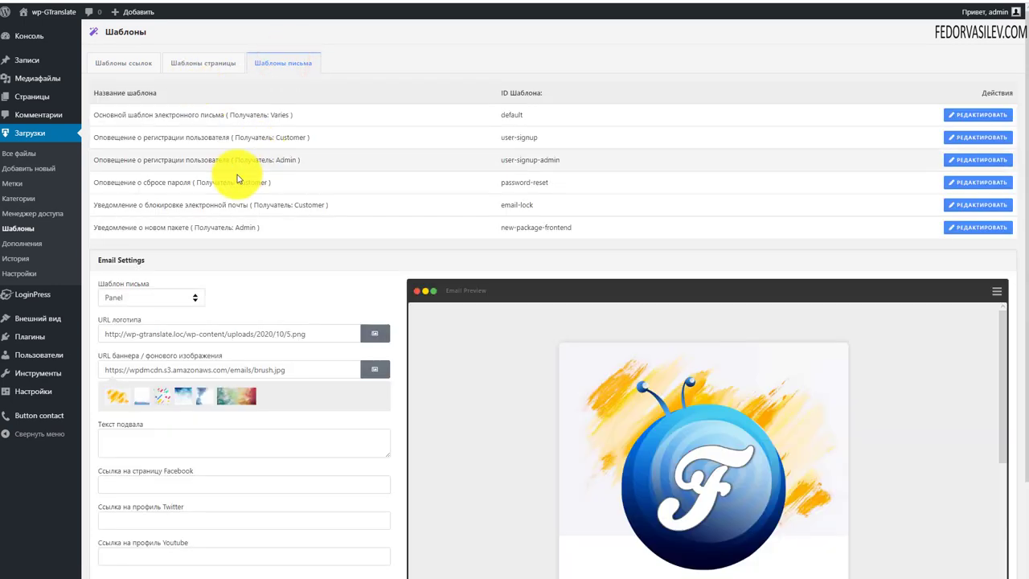
Step: Open the new package notification template and inspect the [#name#] variable in its subject
left_click(974, 230)
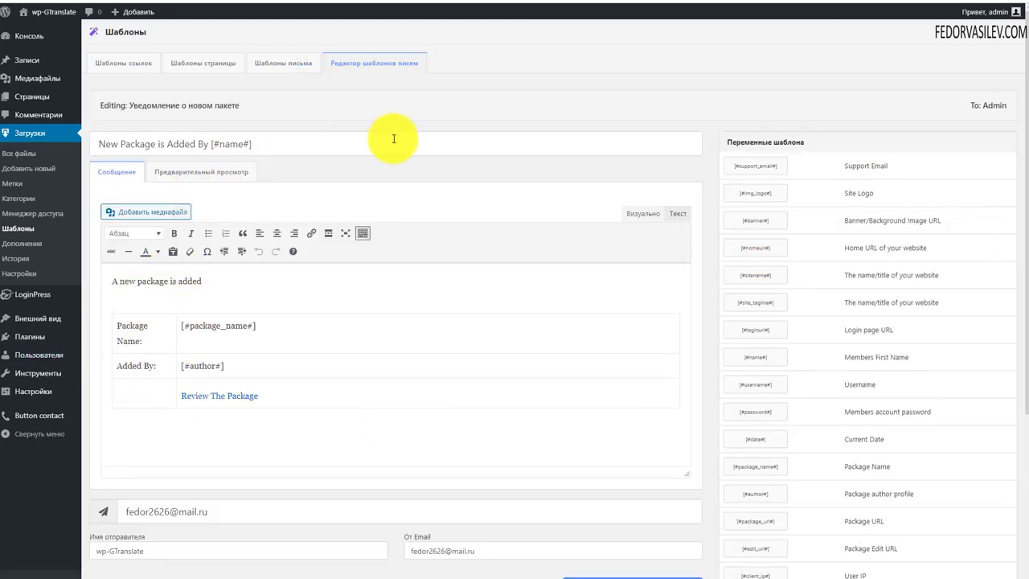
left_click(257, 147)
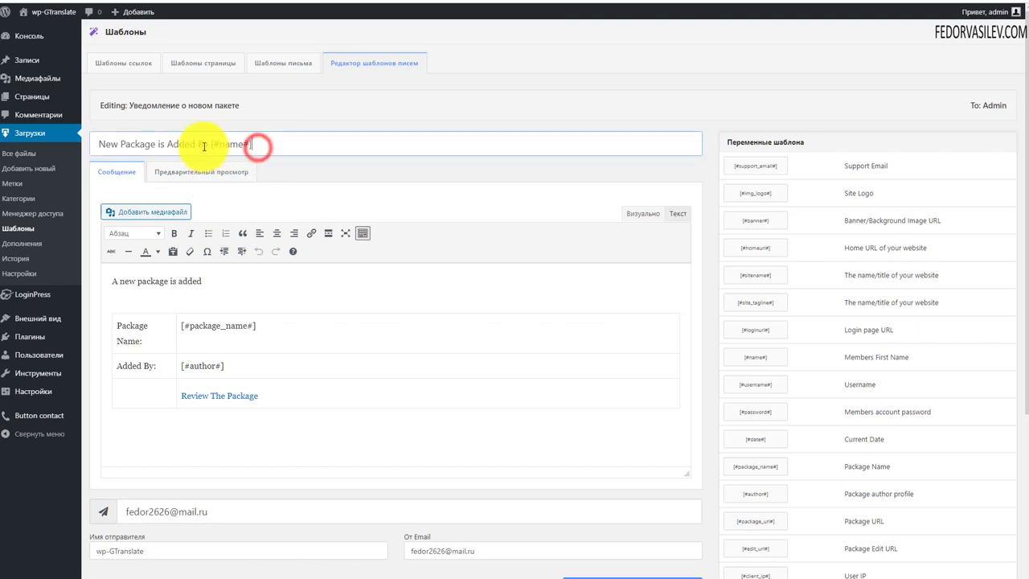
left_click_drag(209, 143, 80, 138)
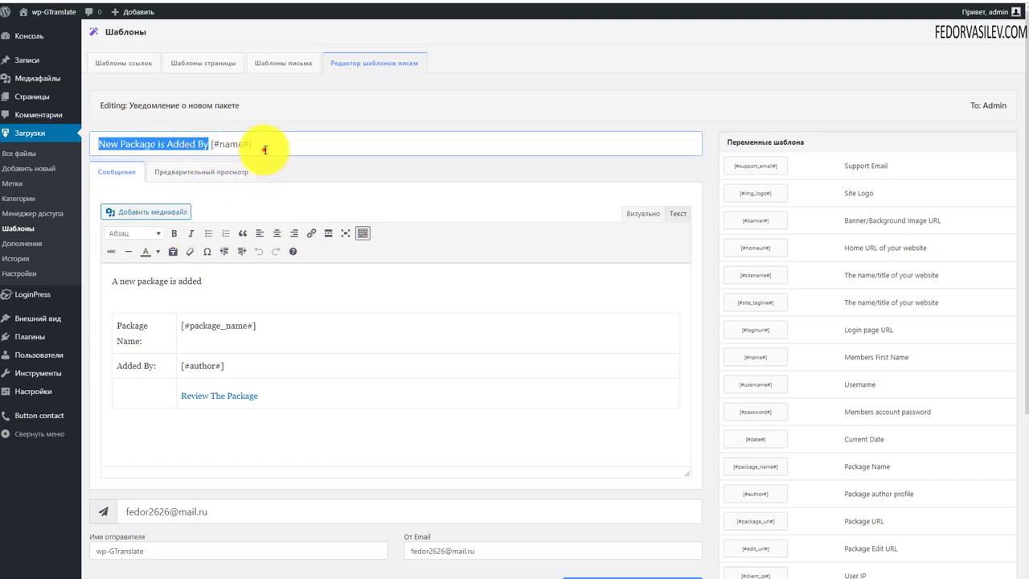
left_click_drag(257, 147, 211, 143)
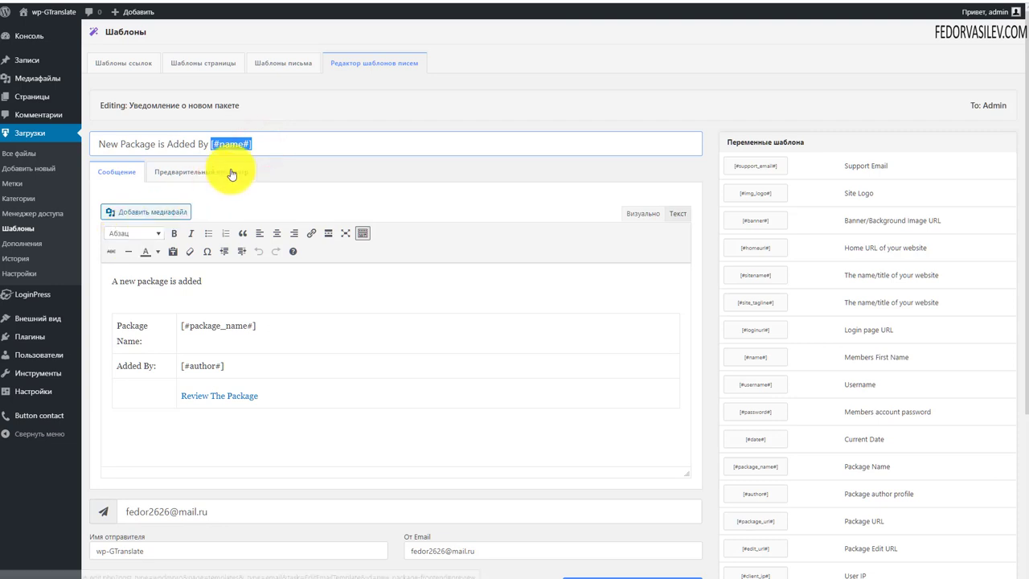
left_click(256, 143)
left_click(299, 152)
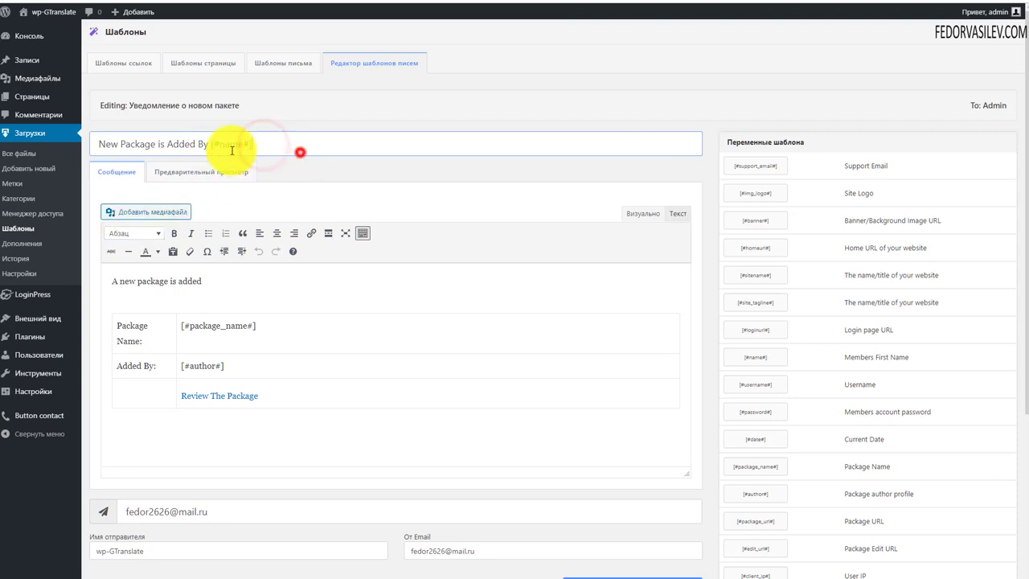
left_click_drag(255, 144, 220, 145)
left_click(216, 147)
left_click(179, 148)
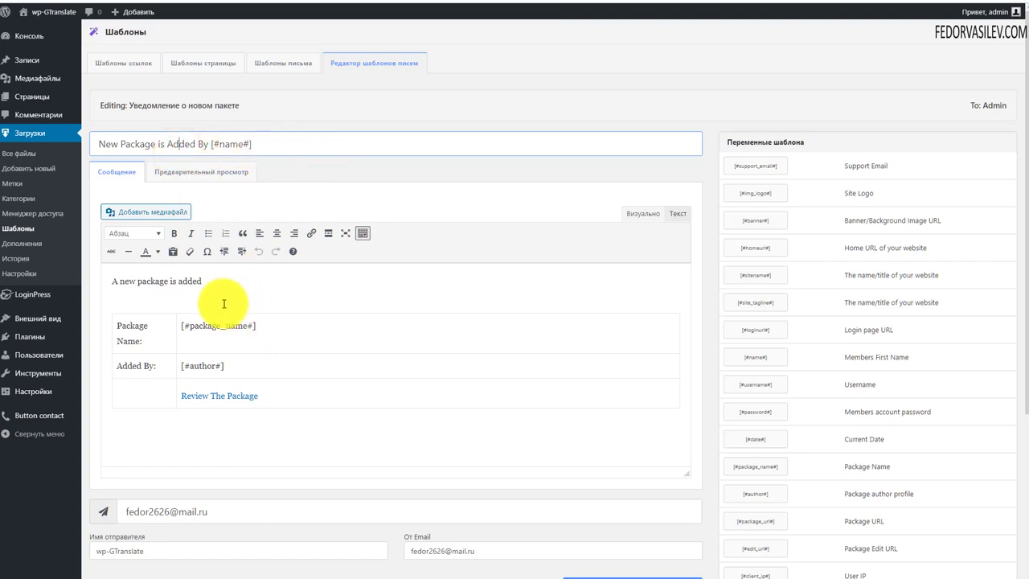
Step: Inspect the message's [#package_name#] and [#author#] variables, then go back to the templates list
left_click_drag(220, 281, 39, 276)
left_click_drag(148, 349, 125, 330)
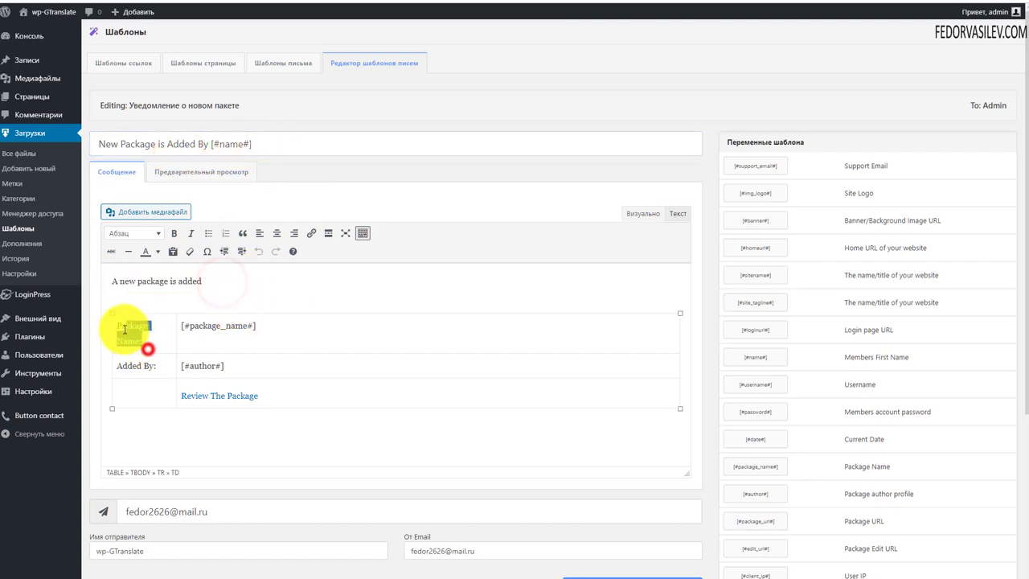
left_click(267, 342)
scroll(291, 309, "down", 2)
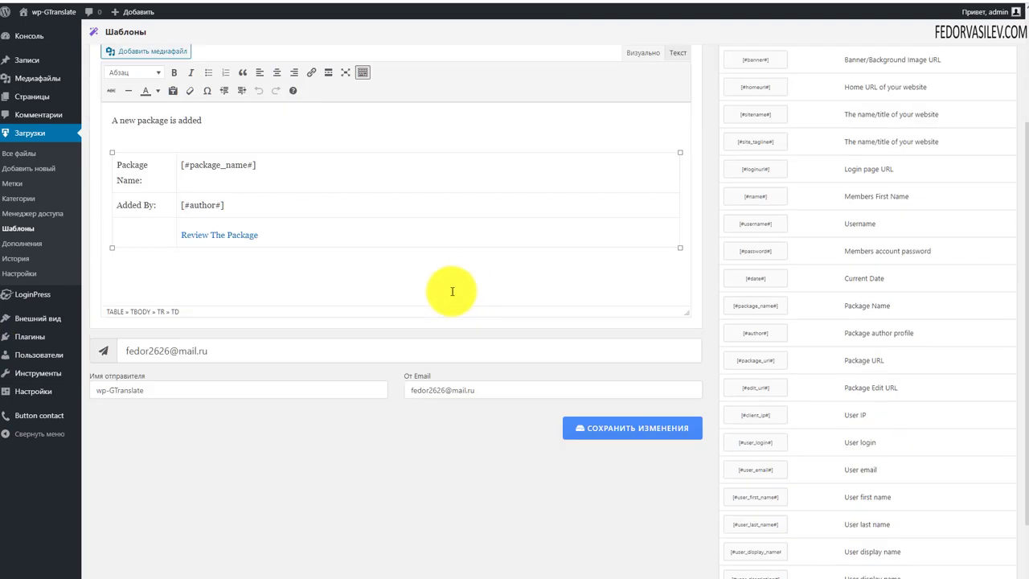
scroll(276, 262, "up", 2)
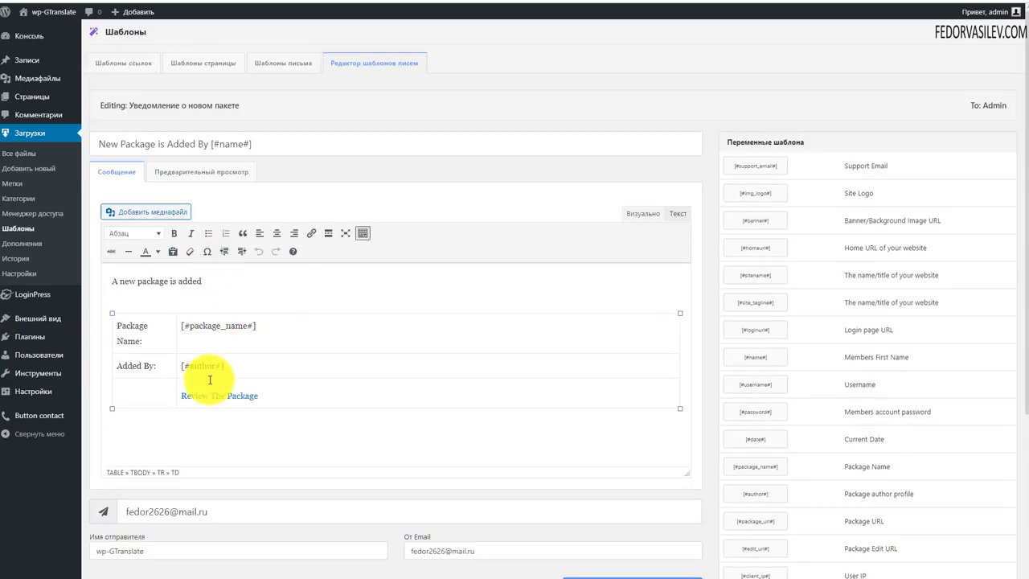
left_click_drag(266, 328, 179, 327)
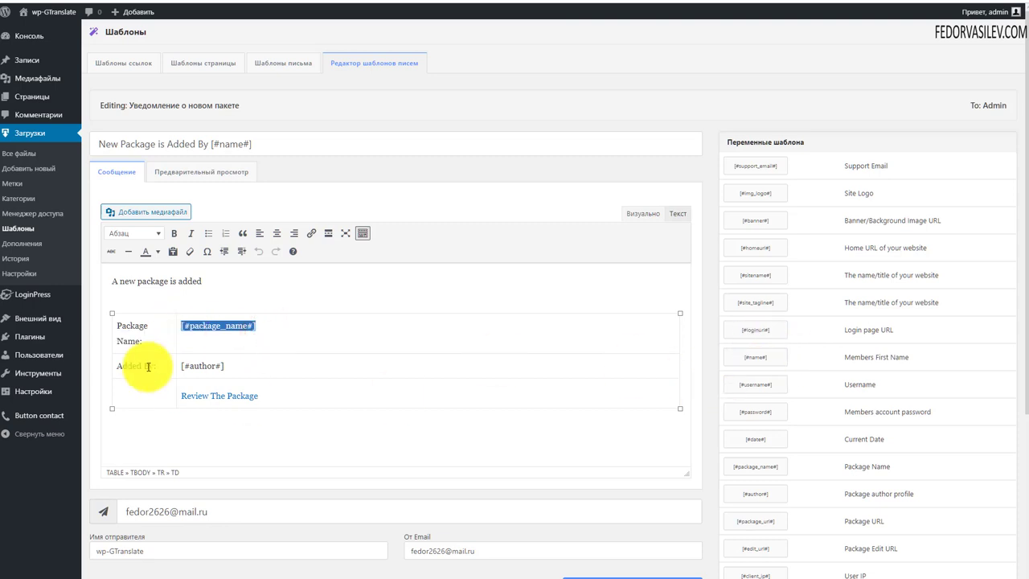
left_click(187, 370)
left_click_drag(255, 364, 180, 368)
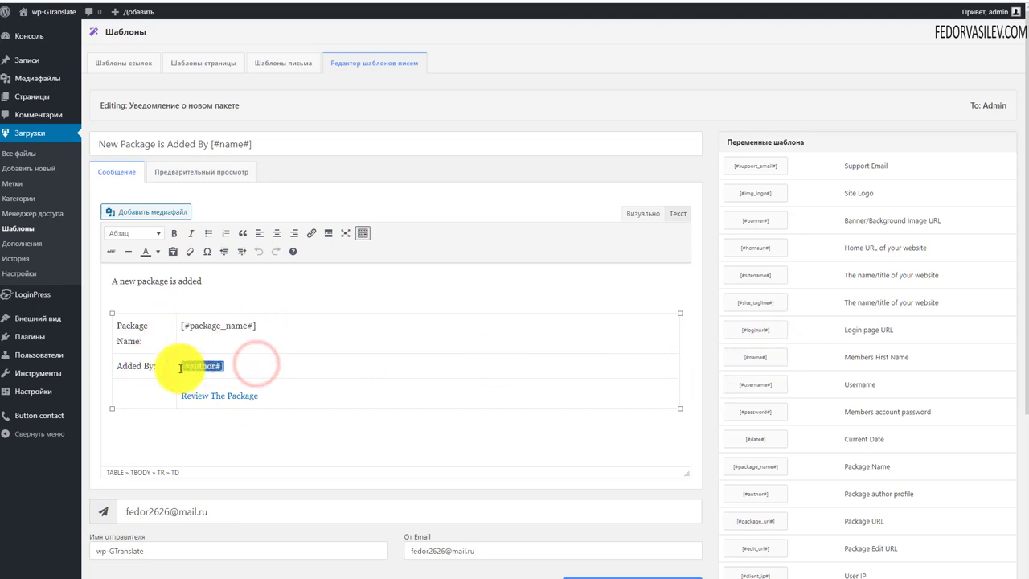
left_click(251, 330)
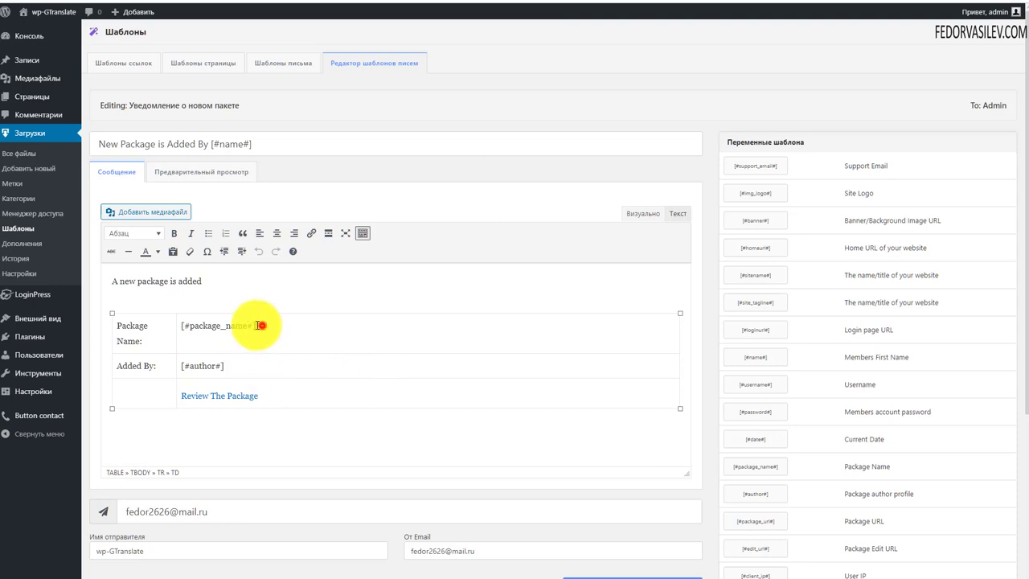
left_click_drag(260, 325, 180, 324)
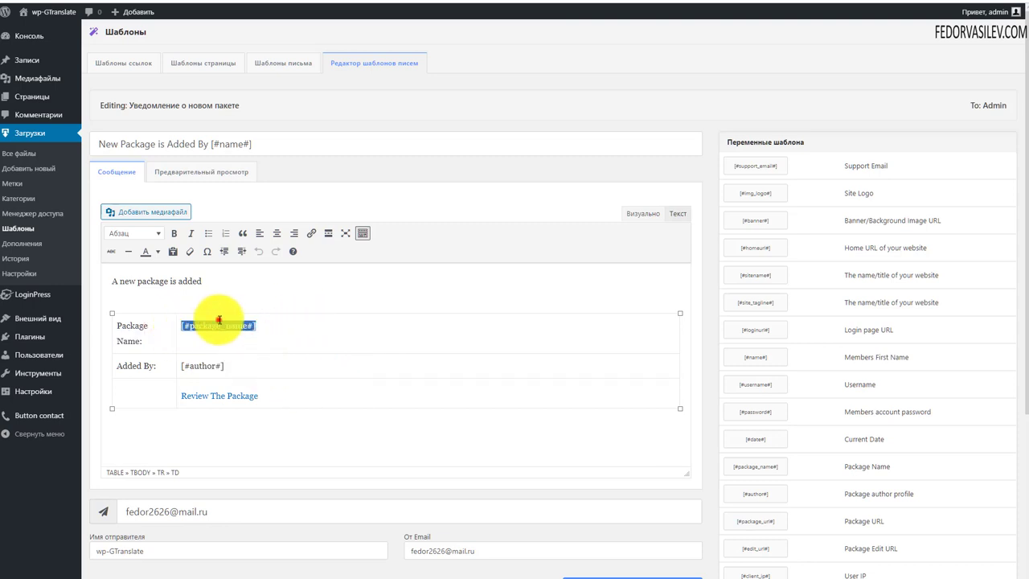
left_click_drag(249, 324, 183, 325)
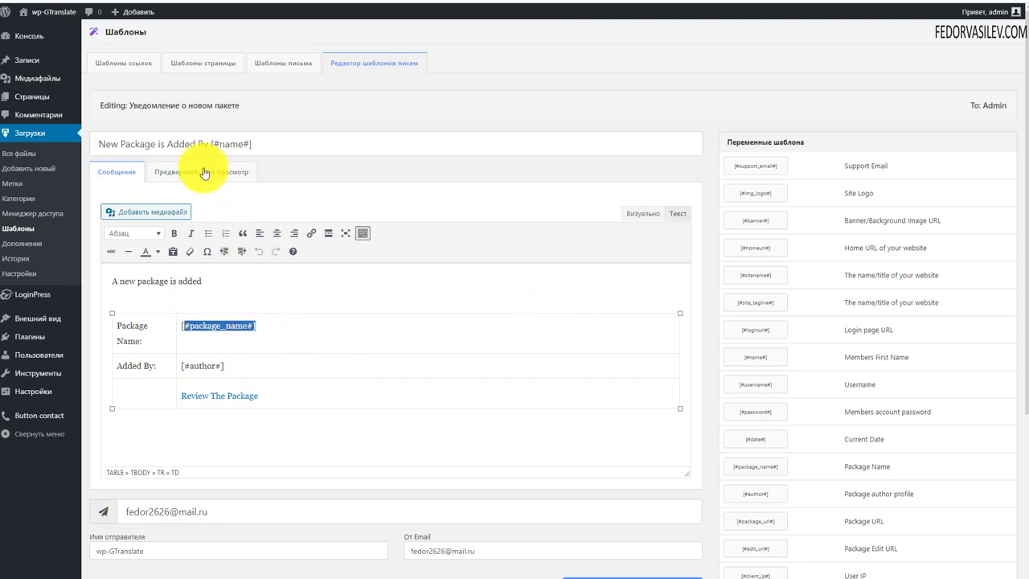
left_click(268, 64)
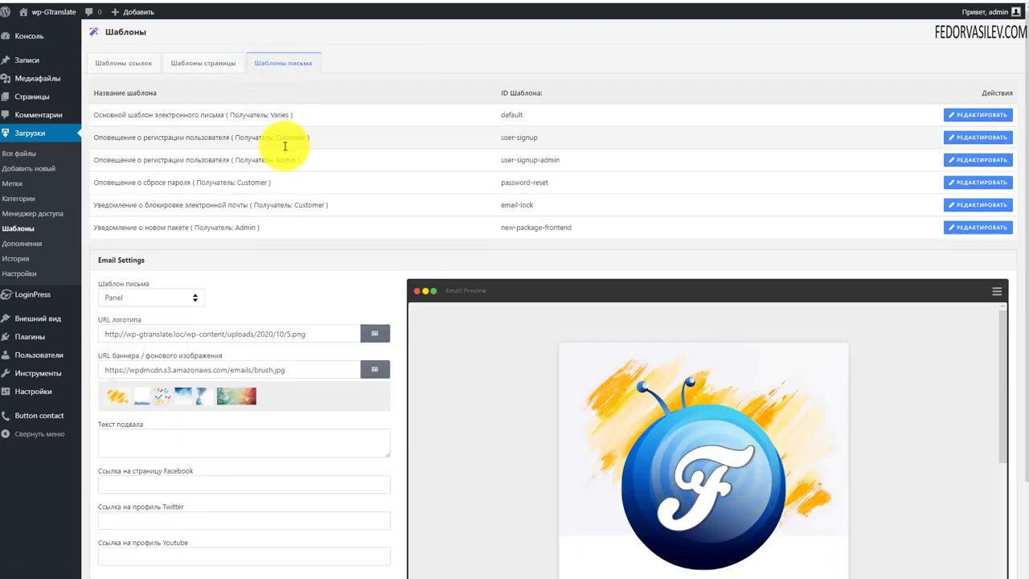
Step: Go to the Download Manager add-ons page and open the WordPress Private Message product page
scroll(472, 242, "down", 5)
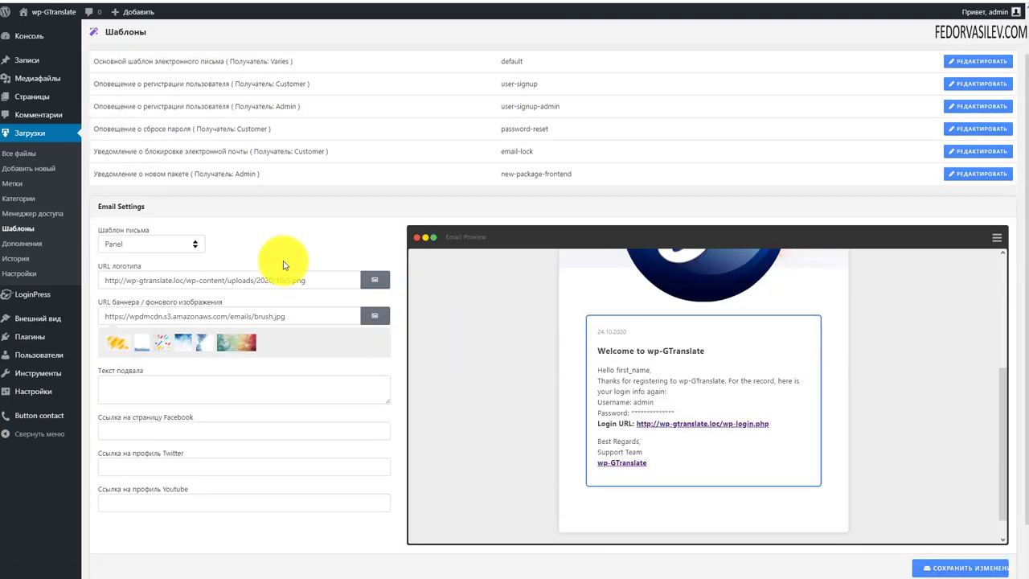
left_click(25, 250)
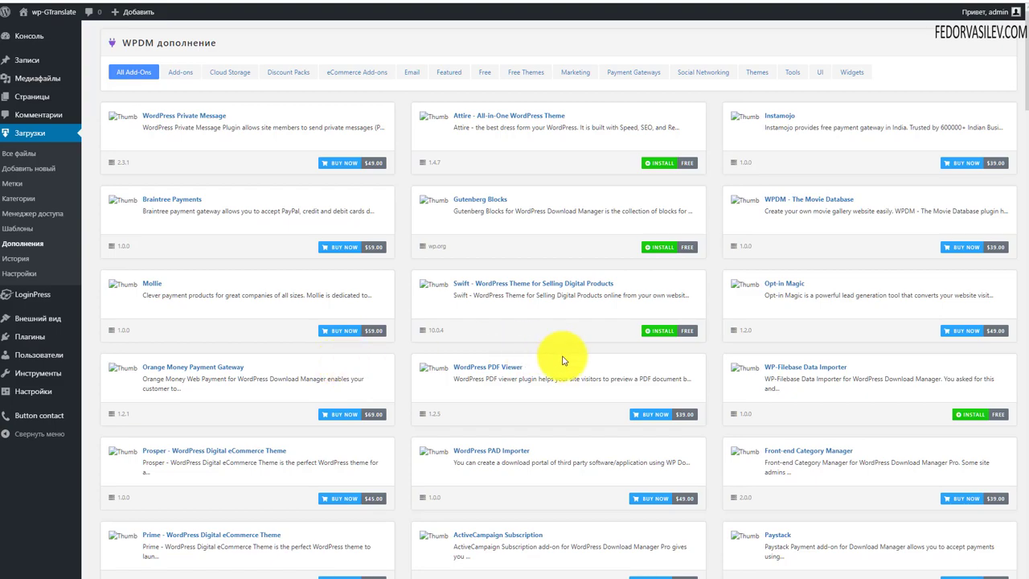
scroll(563, 357, "down", 9)
scroll(563, 362, "up", 12)
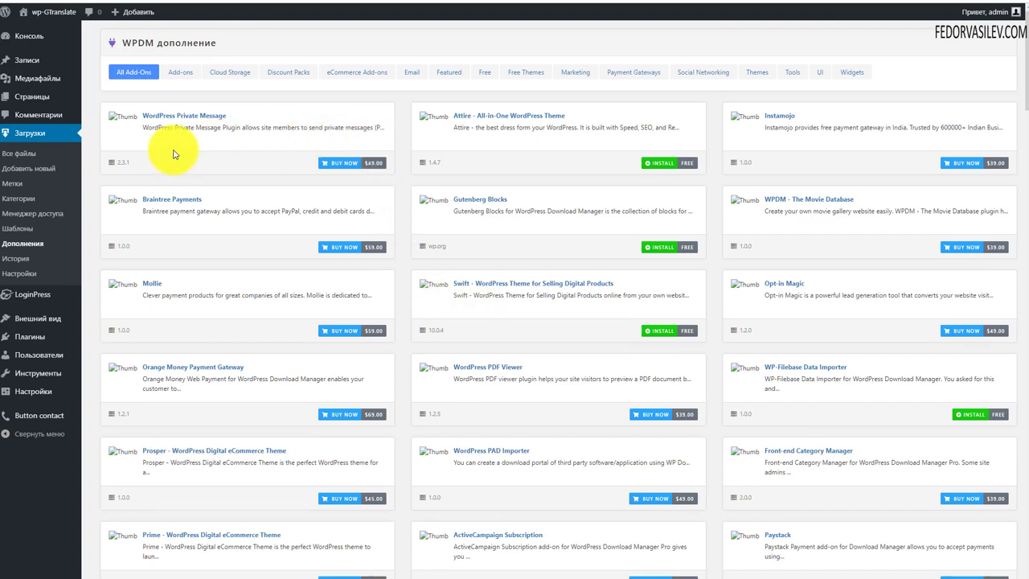
left_click(195, 119)
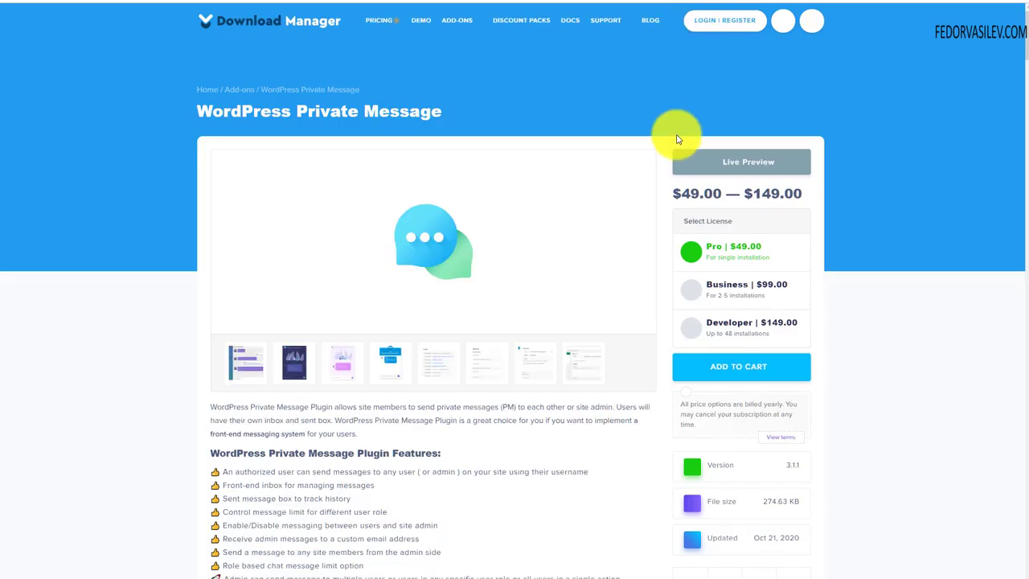
Step: View the chat plugin screenshots enlarged, including the default chat style
left_click(342, 362)
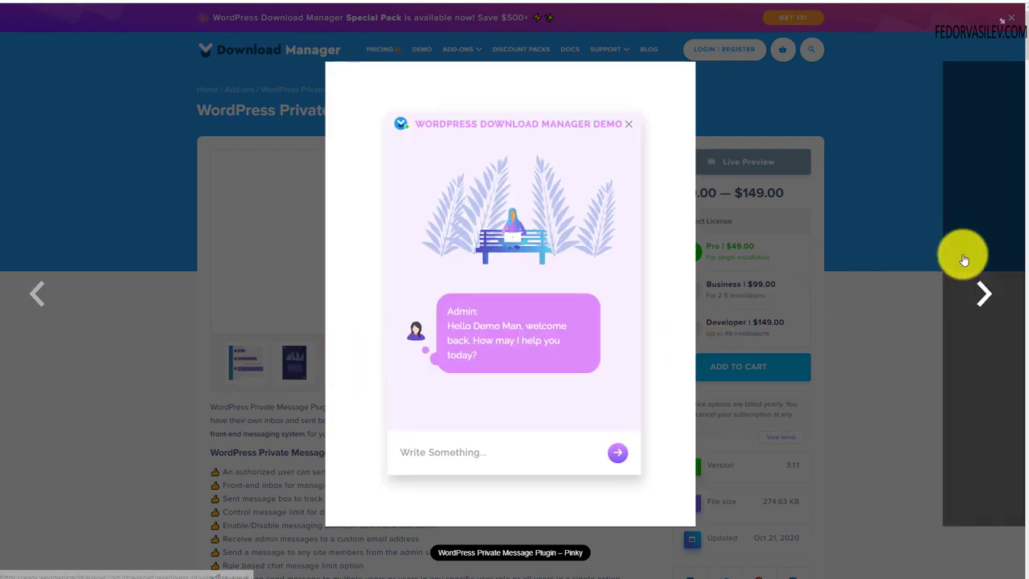
left_click(963, 254)
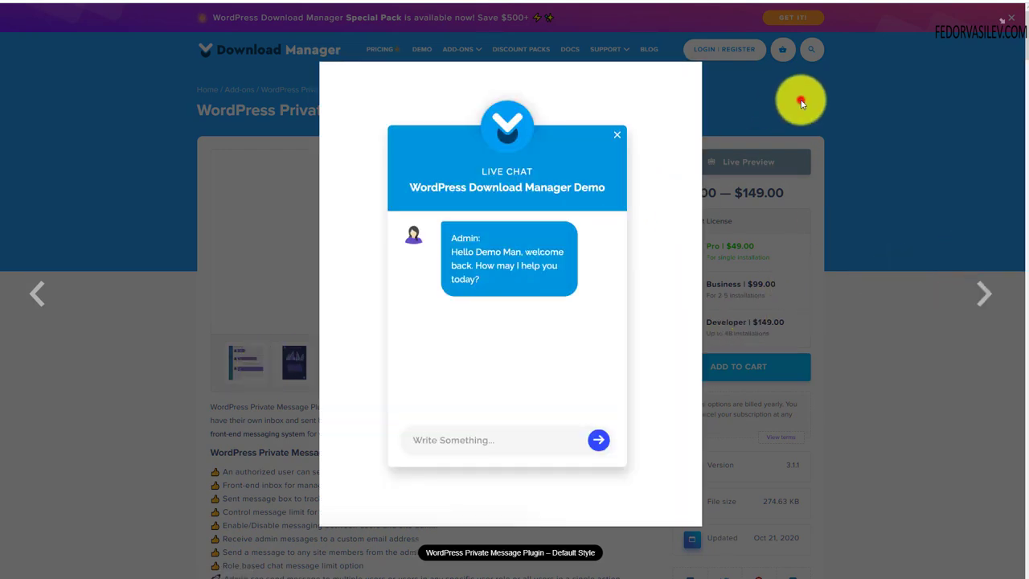
left_click(800, 102)
Step: Scroll through the product features, then close the tab to return to the add-ons list
scroll(635, 307, "down", 2)
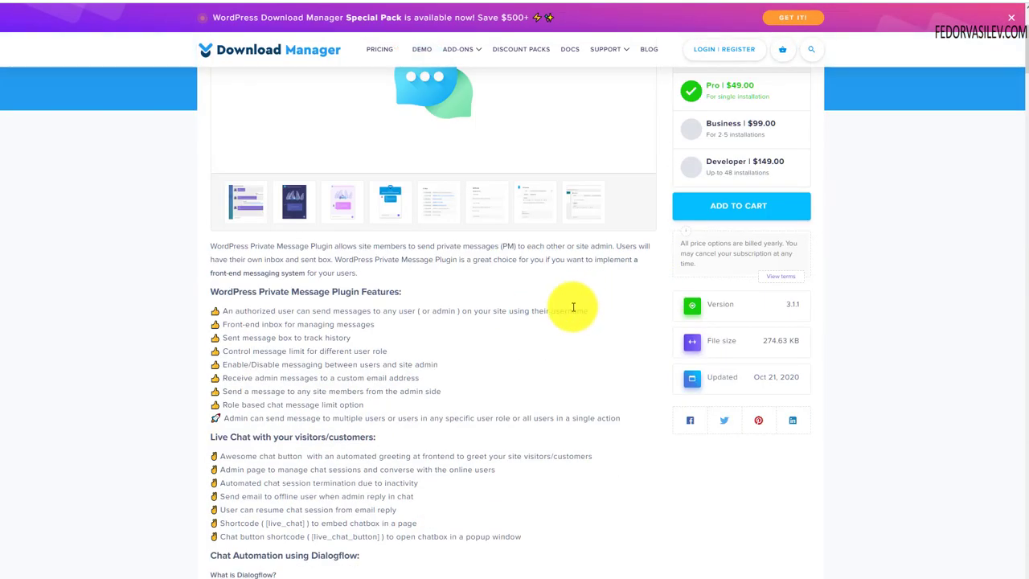
scroll(573, 307, "up", 2)
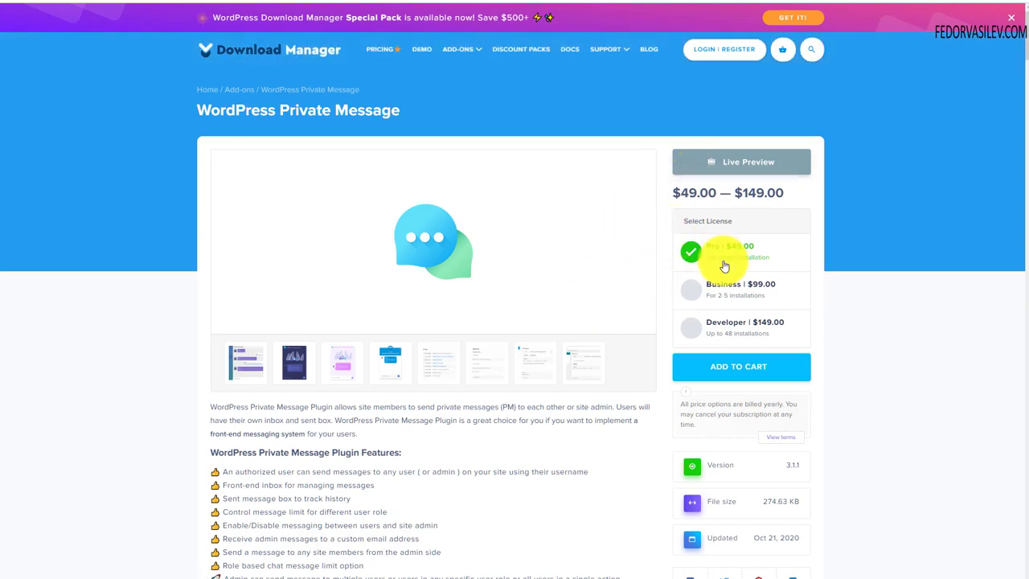
scroll(731, 337, "down", 2)
scroll(482, 329, "down", 2)
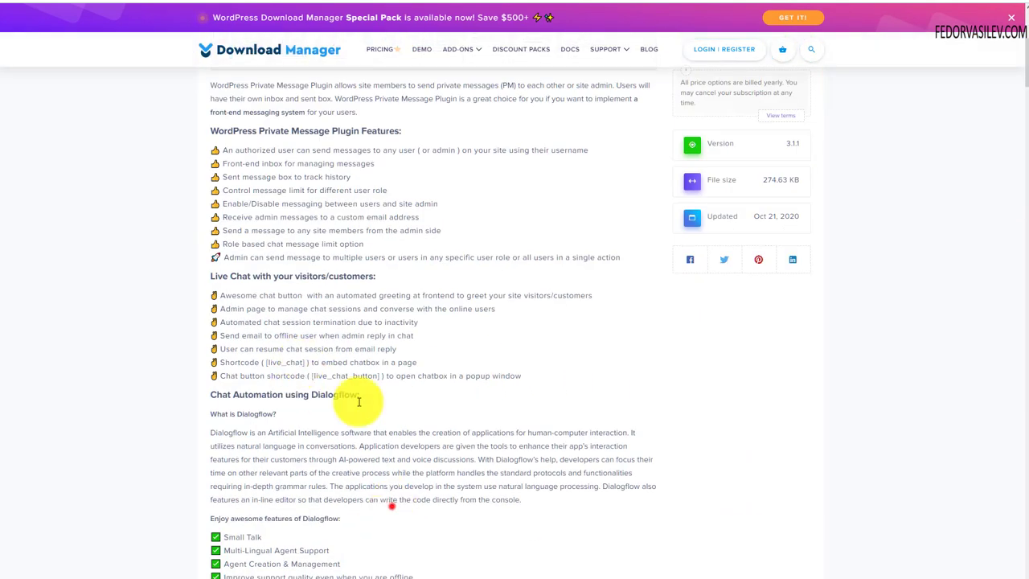
scroll(367, 271, "down", 4)
left_click_drag(391, 503, 496, 312)
scroll(467, 402, "up", 4)
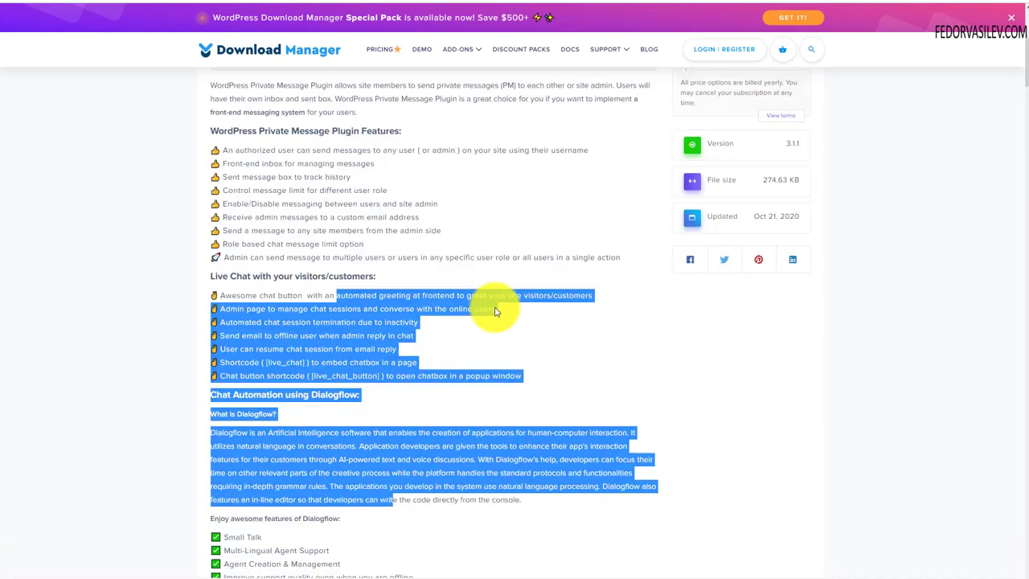
scroll(483, 298, "down", 10)
scroll(378, 322, "down", 2)
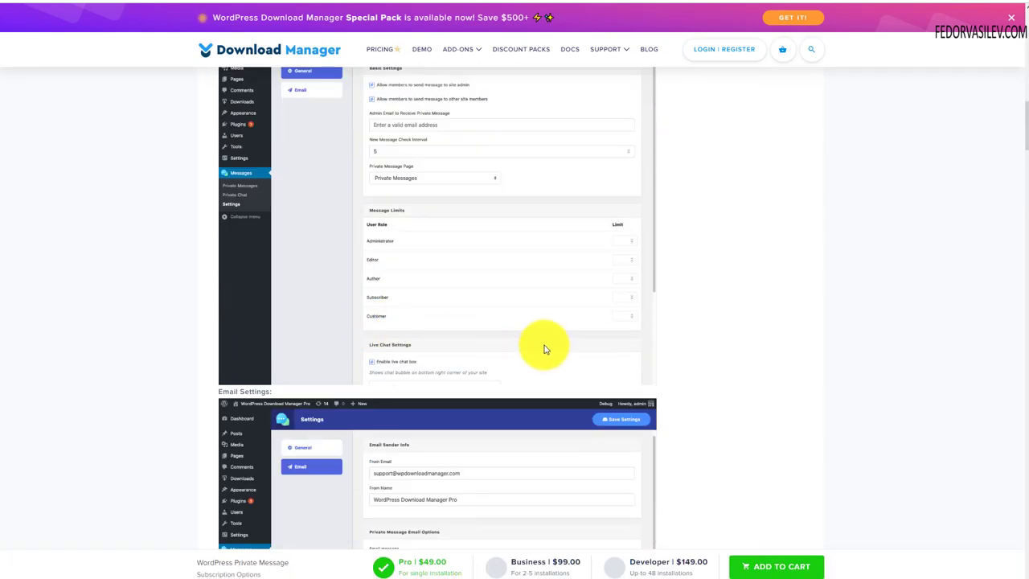
scroll(543, 349, "up", 20)
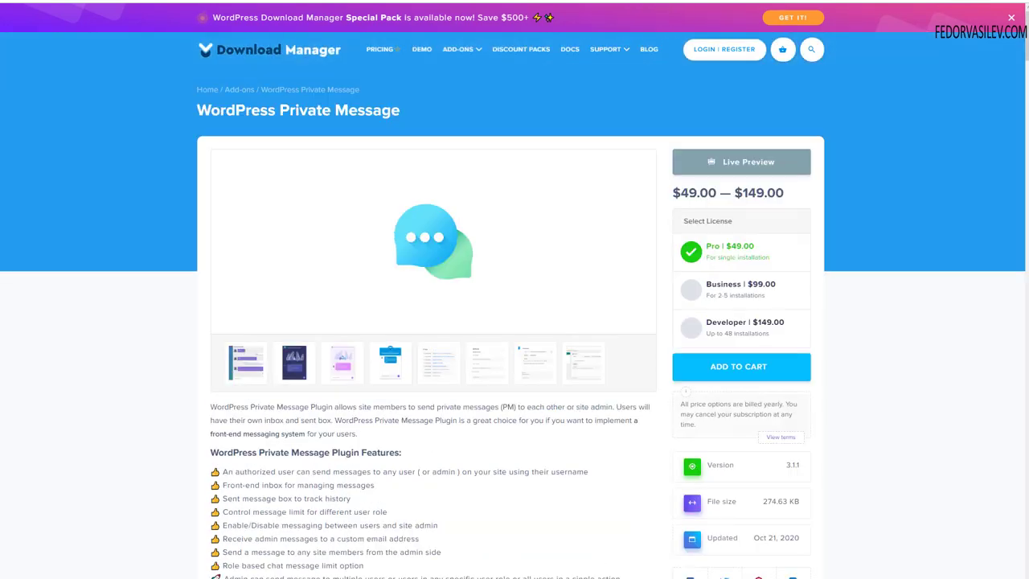
key("ctrl+w")
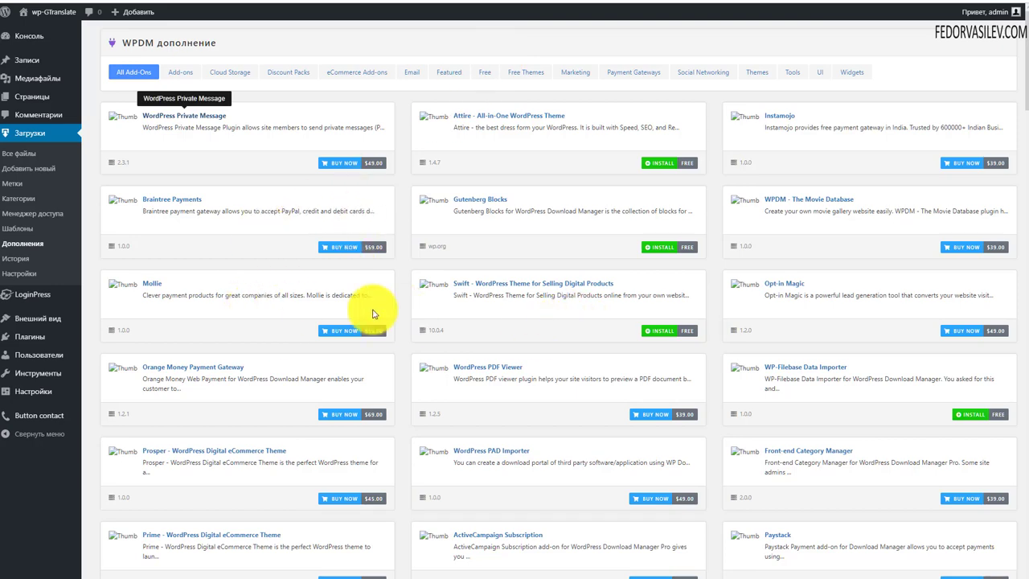
Step: Filter the add-ons to Free Themes and open the Swift theme's product page
left_click(484, 72)
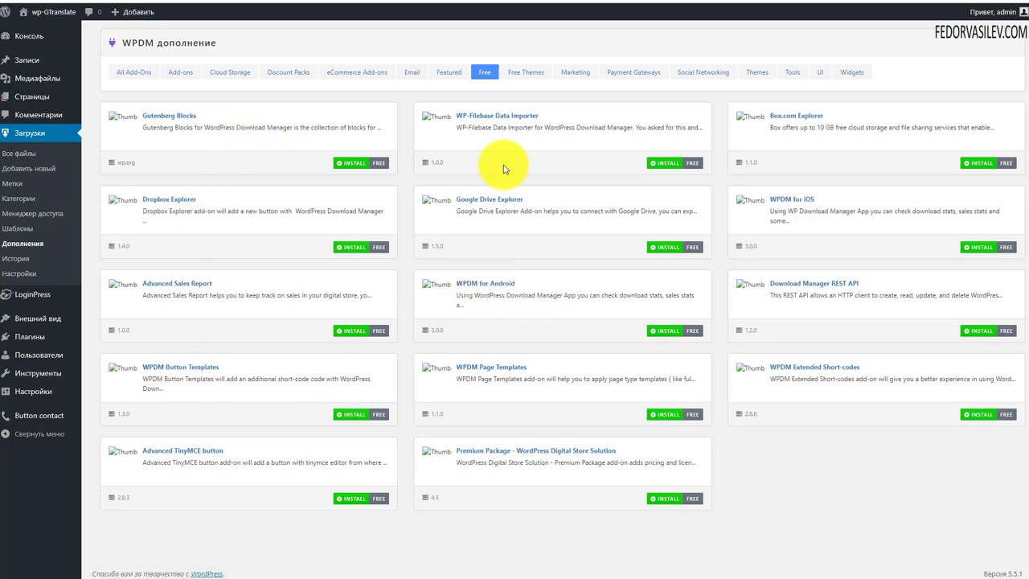
left_click(532, 75)
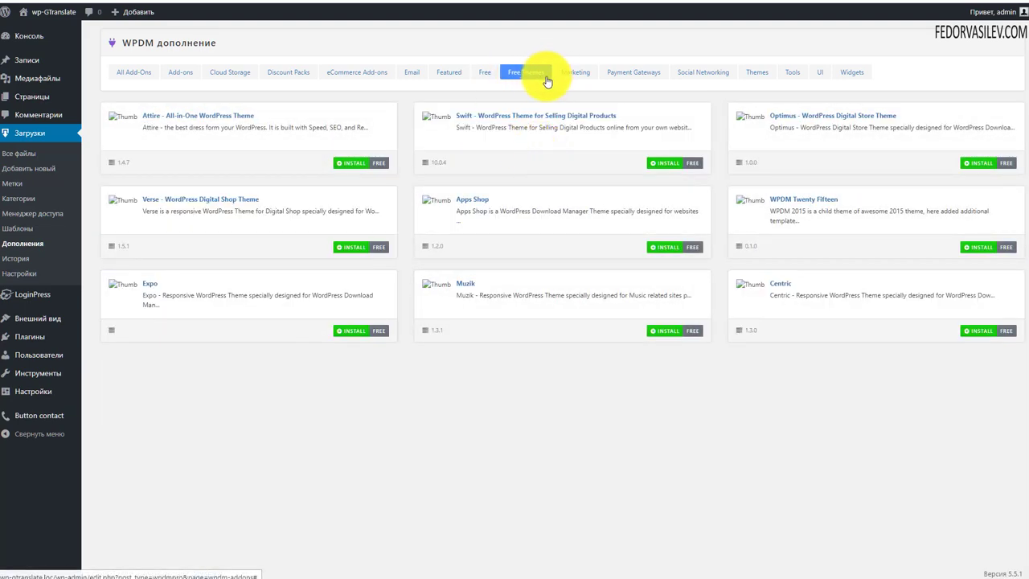
left_click(760, 73)
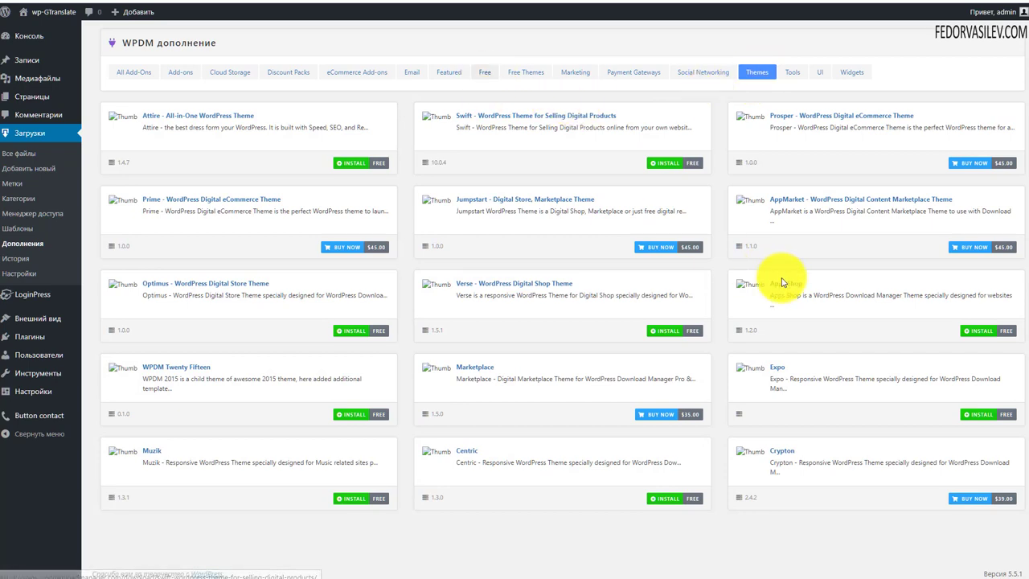
left_click(521, 72)
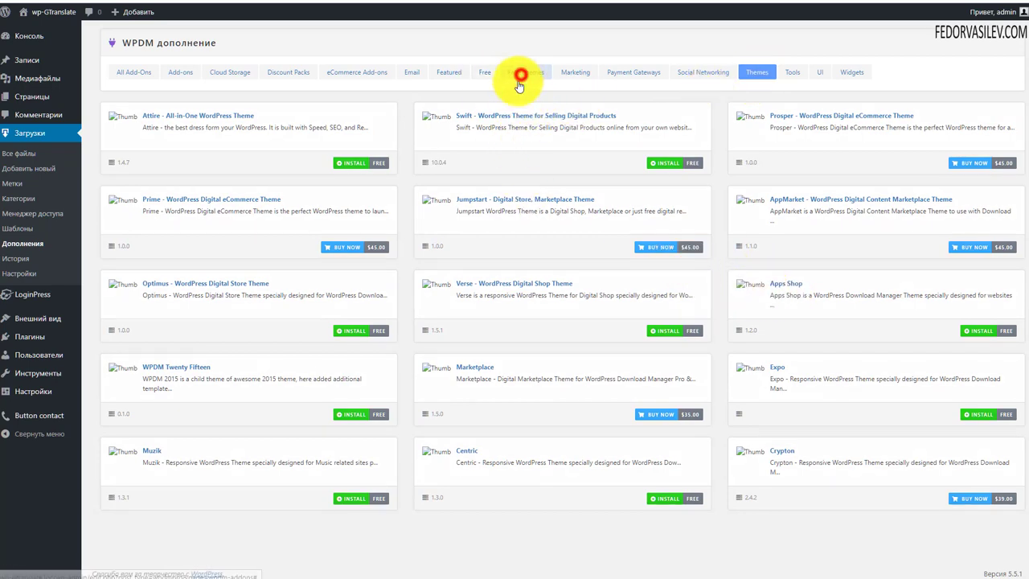
left_click(484, 115)
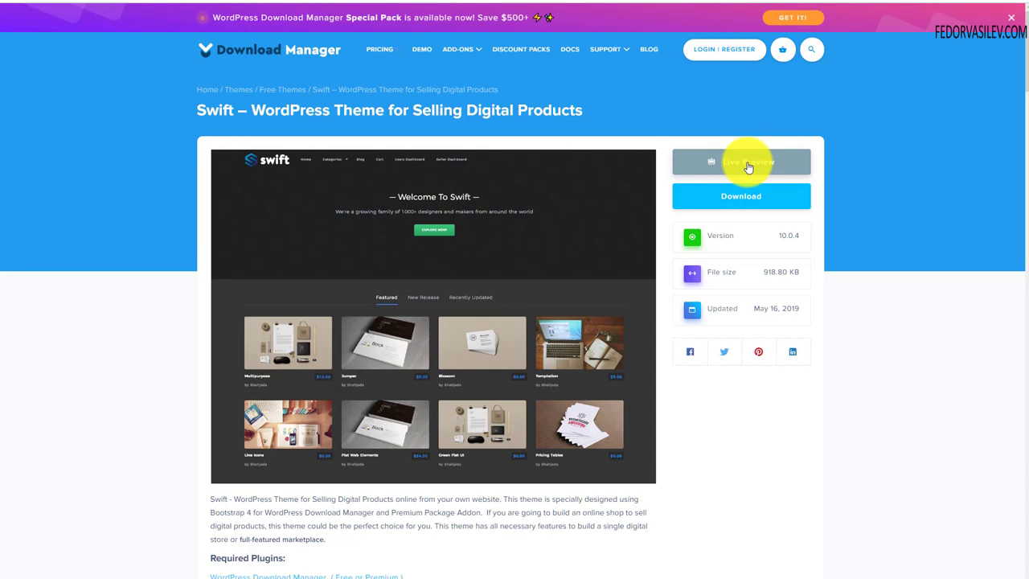
scroll(359, 262, "down", 5)
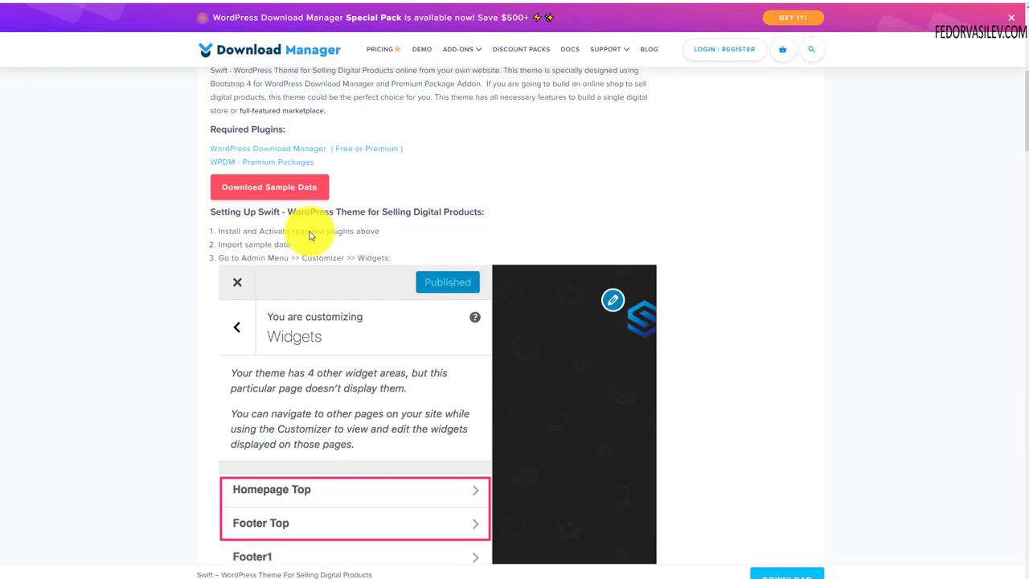
scroll(308, 233, "down", 3)
scroll(356, 394, "down", 3)
scroll(338, 384, "up", 4)
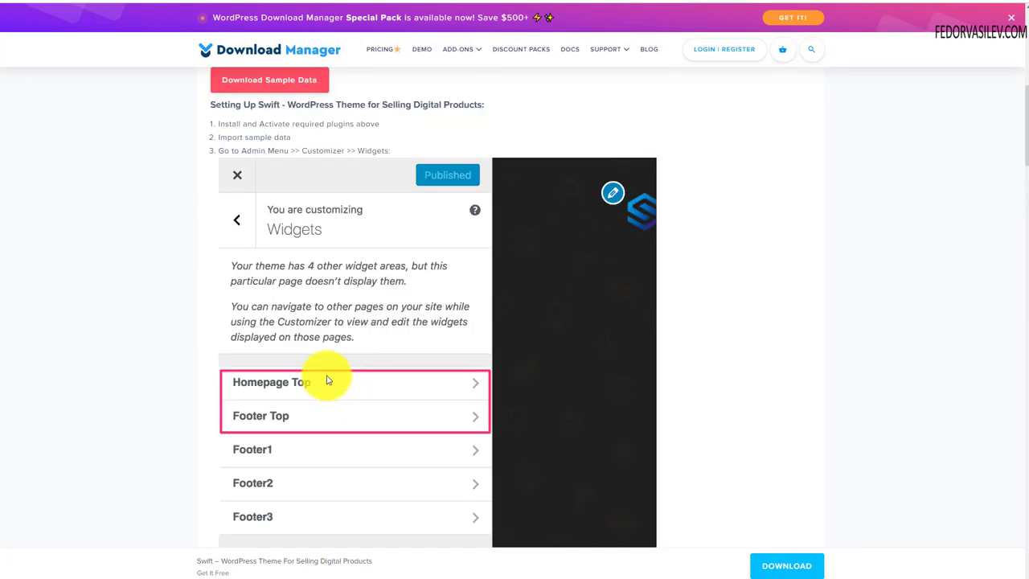
scroll(327, 380, "up", 3)
scroll(391, 266, "down", 5)
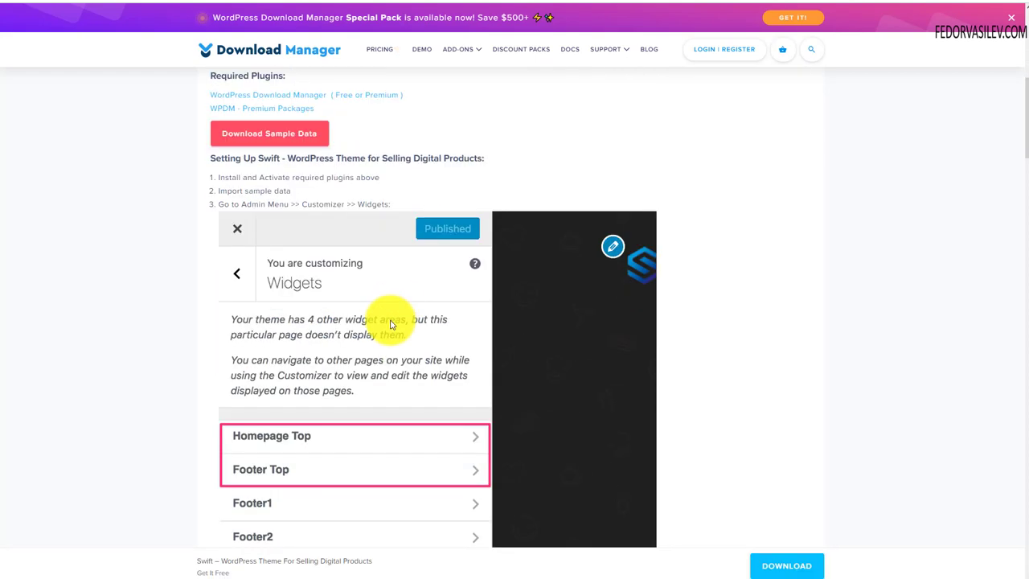
scroll(394, 316, "up", 7)
scroll(394, 316, "up", 1)
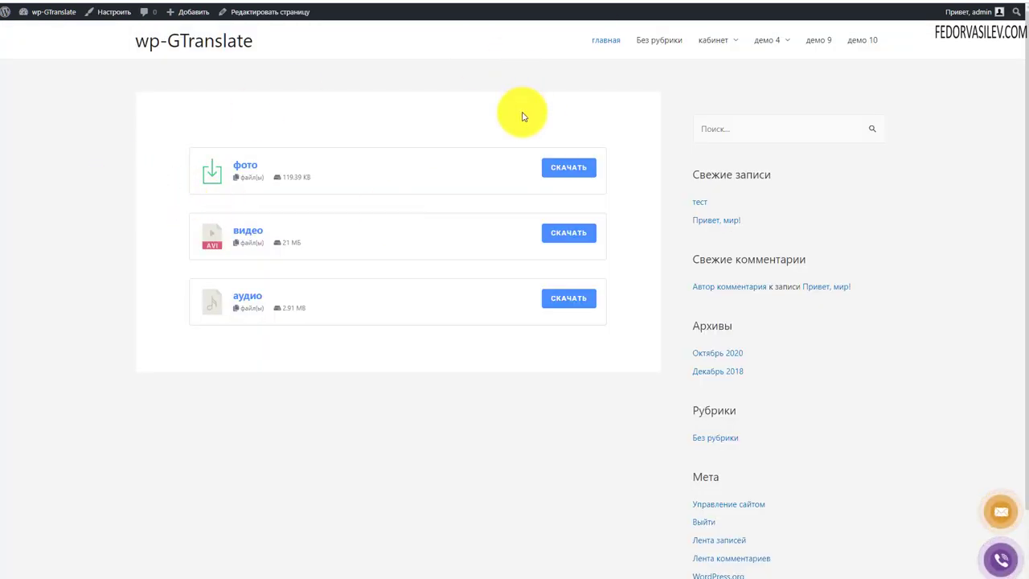
Step: Glance over the front-end download page, then open Загрузки > История in the admin
scroll(519, 153, "down", 1)
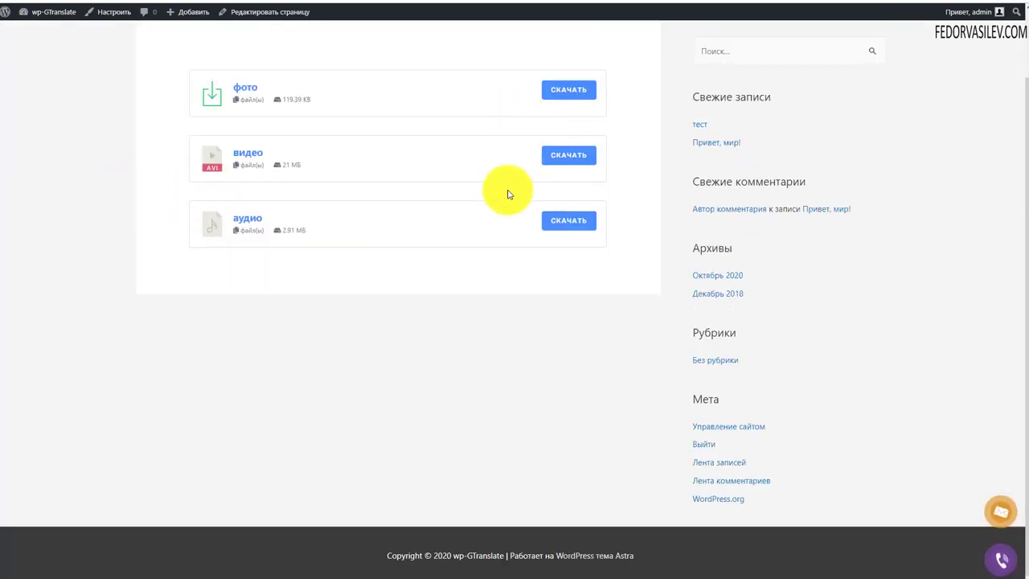
scroll(510, 191, "up", 1)
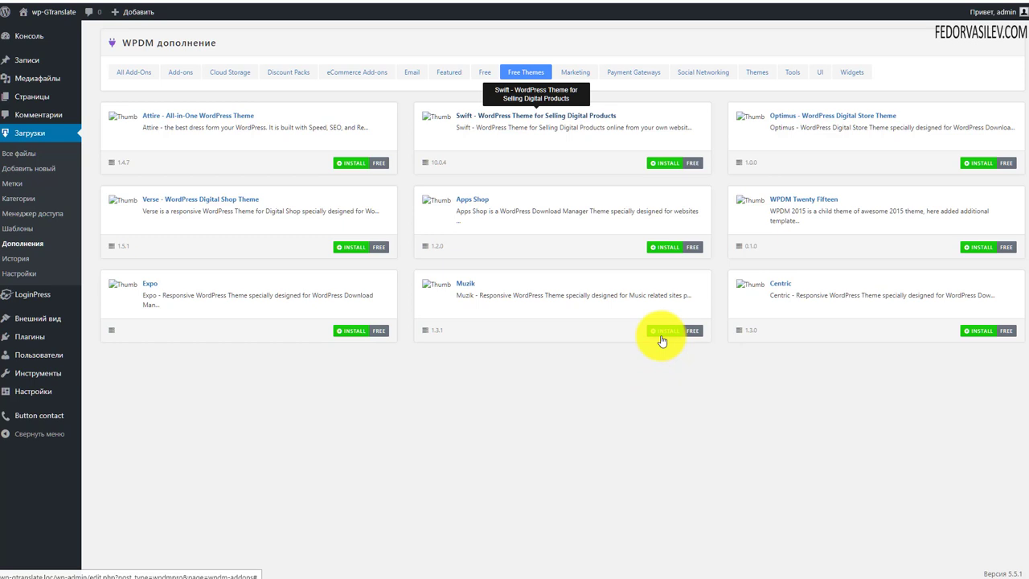
left_click(20, 258)
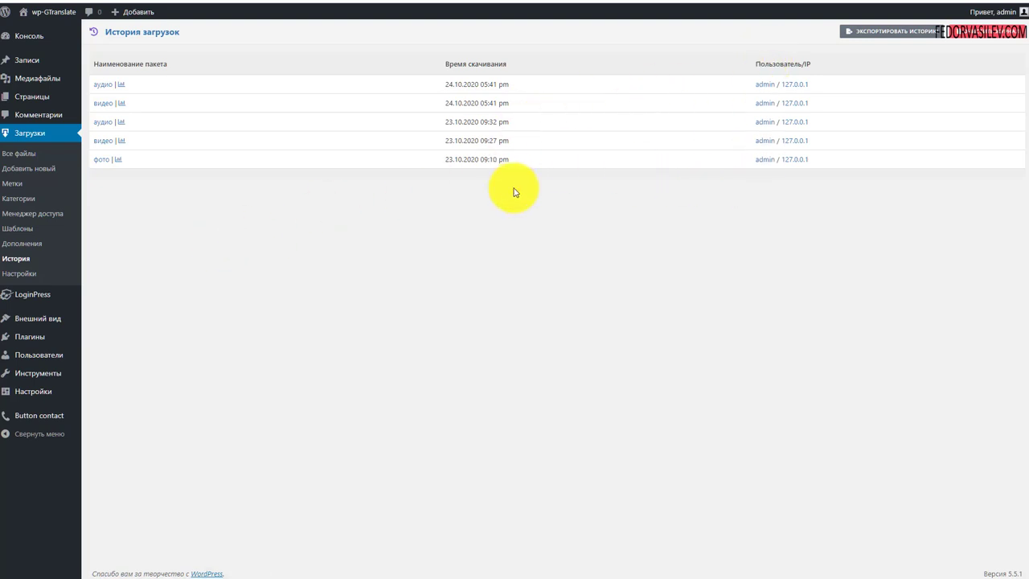
Step: Clear the entire download history with confirmation, then open Загрузки > Настройки
left_click(985, 38)
left_click(590, 42)
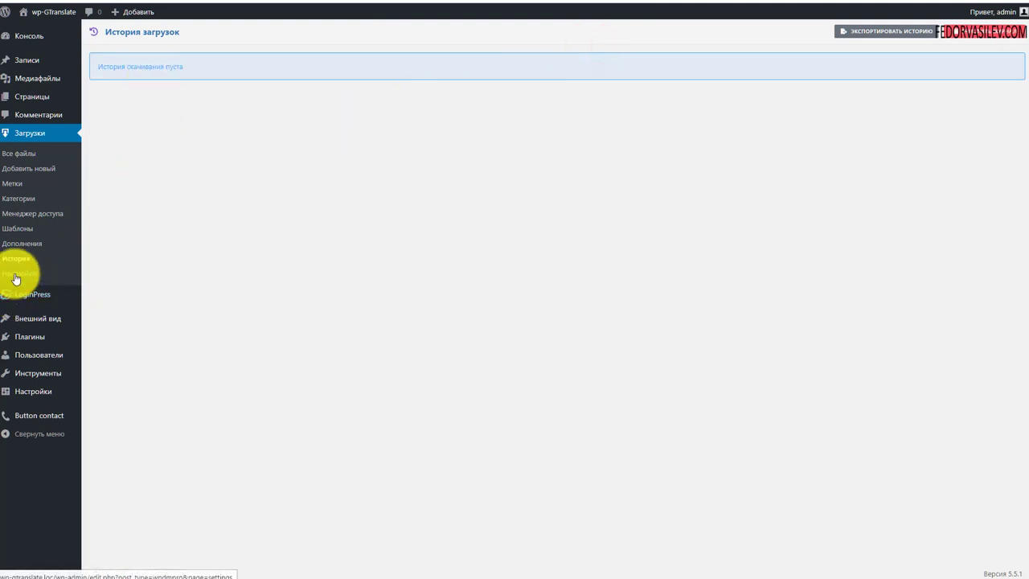
left_click(15, 275)
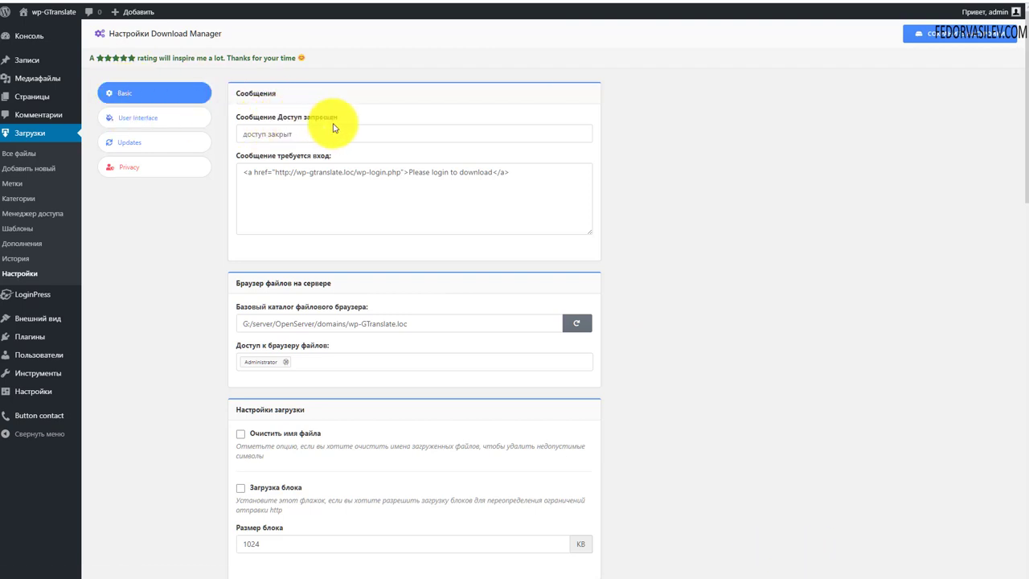
Step: Check the доступ закрыт message and make the wp-login.php link read 'Please login to download'
left_click_drag(302, 138, 246, 134)
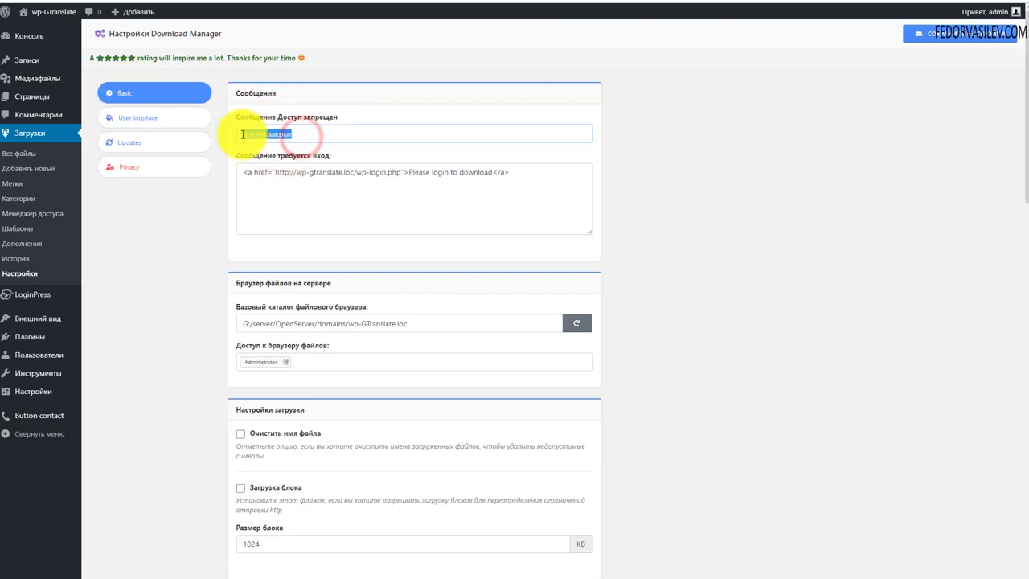
left_click(267, 136)
double_click(312, 134)
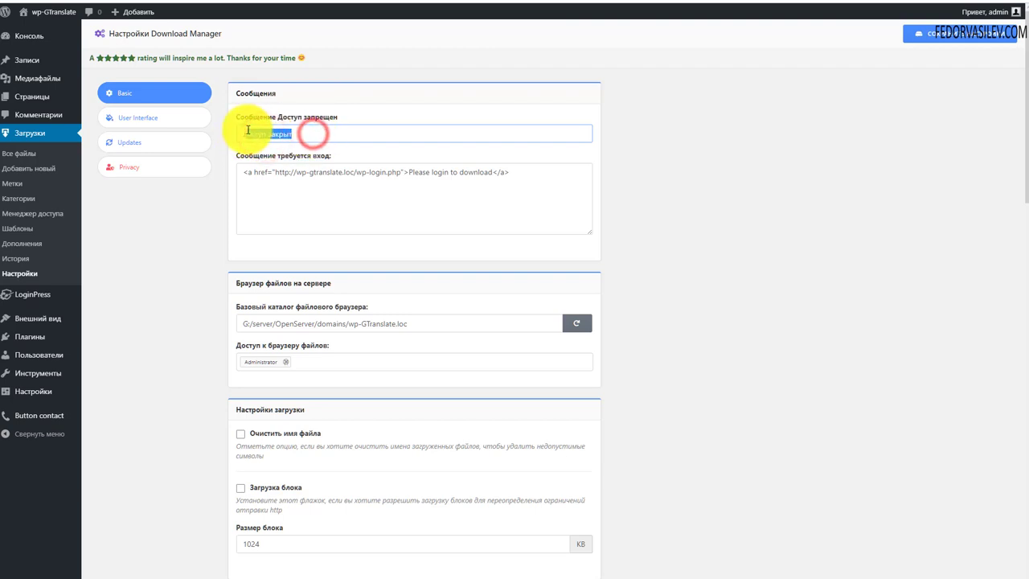
left_click(270, 134)
left_click_drag(291, 134, 252, 144)
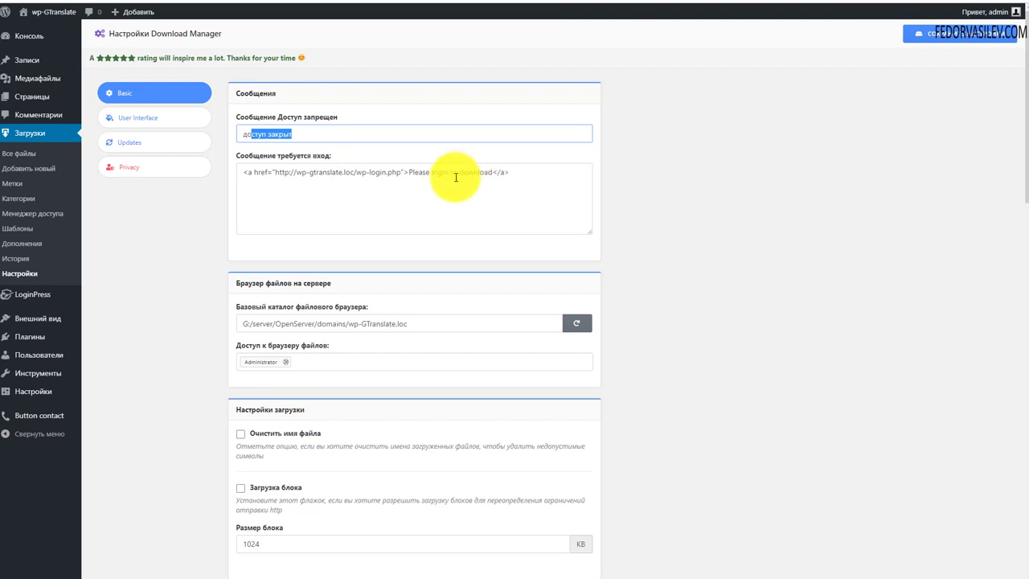
left_click_drag(406, 172, 211, 179)
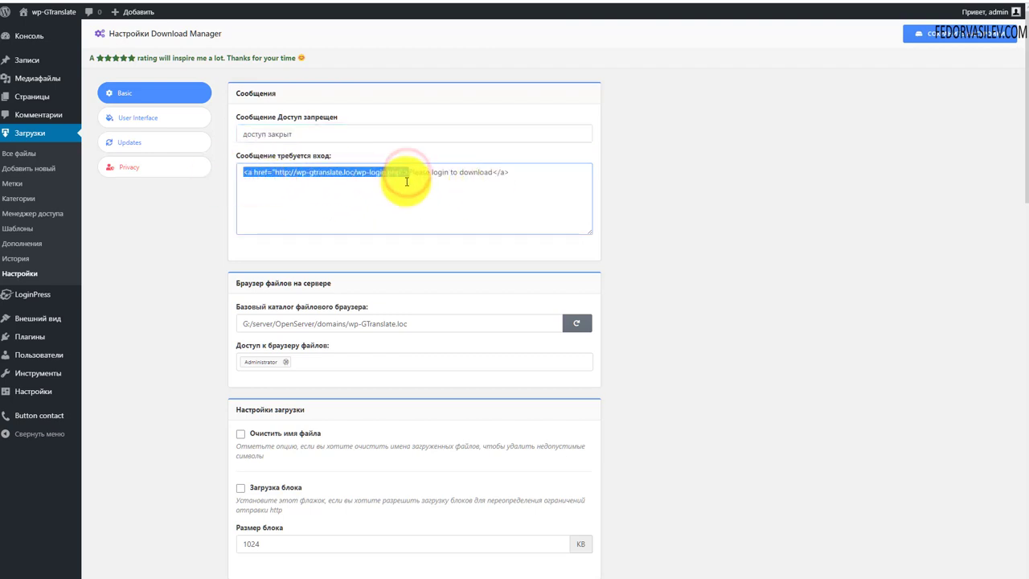
left_click(406, 181)
left_click_drag(408, 171, 484, 173)
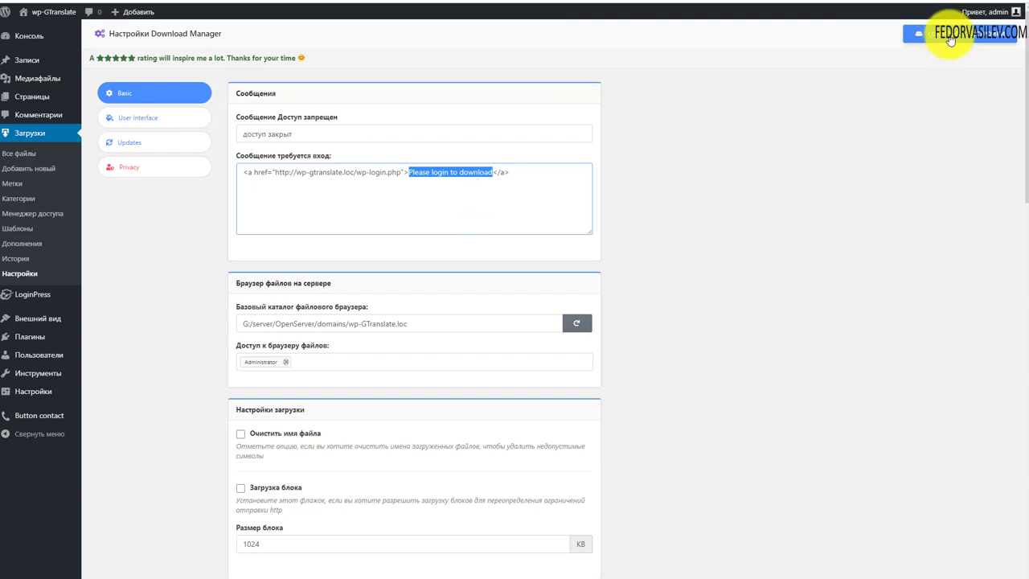
left_click(608, 184)
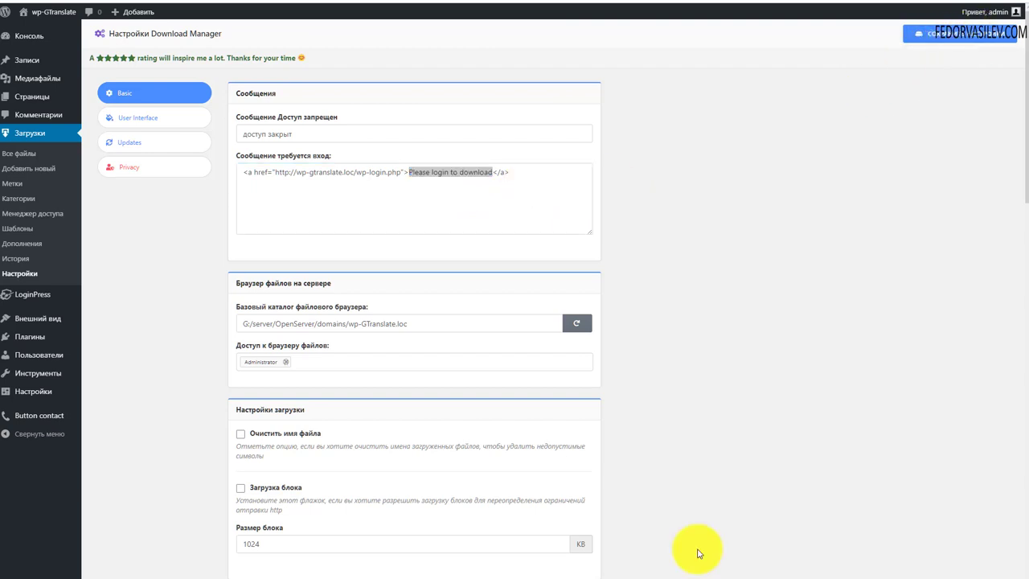
scroll(322, 313, "down", 1)
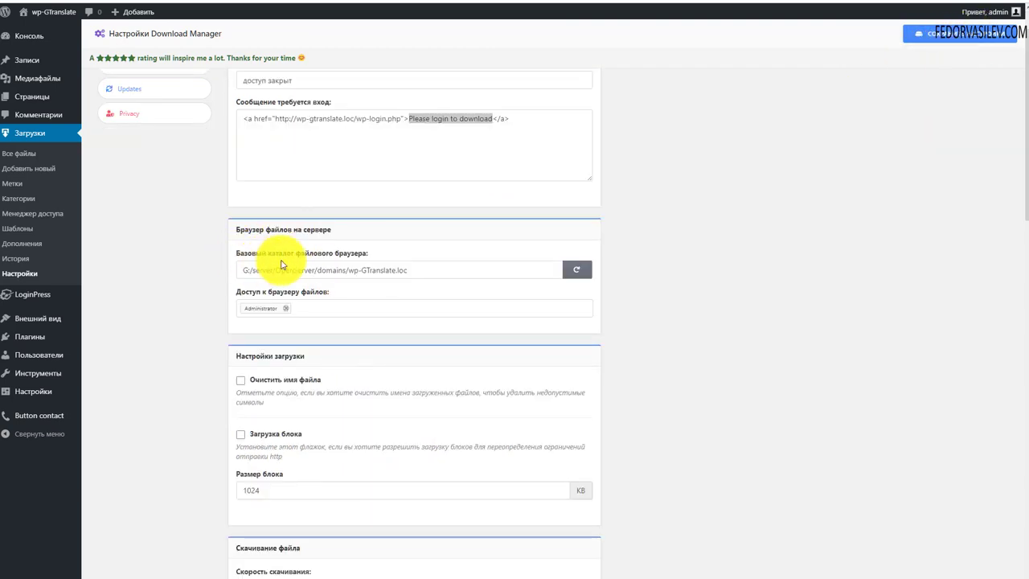
triple_click(420, 271)
left_click(673, 256)
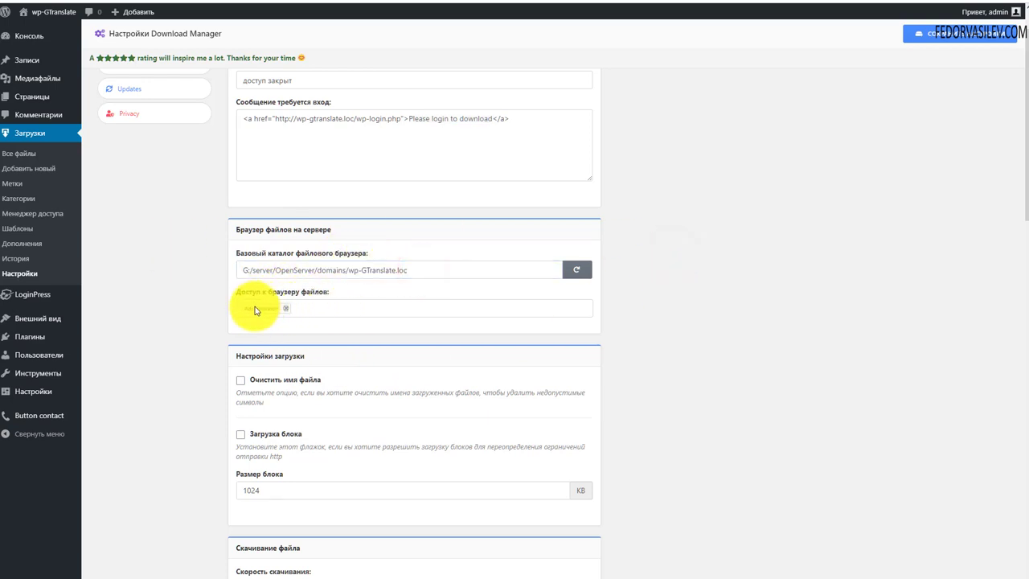
left_click(304, 312)
left_click(268, 342)
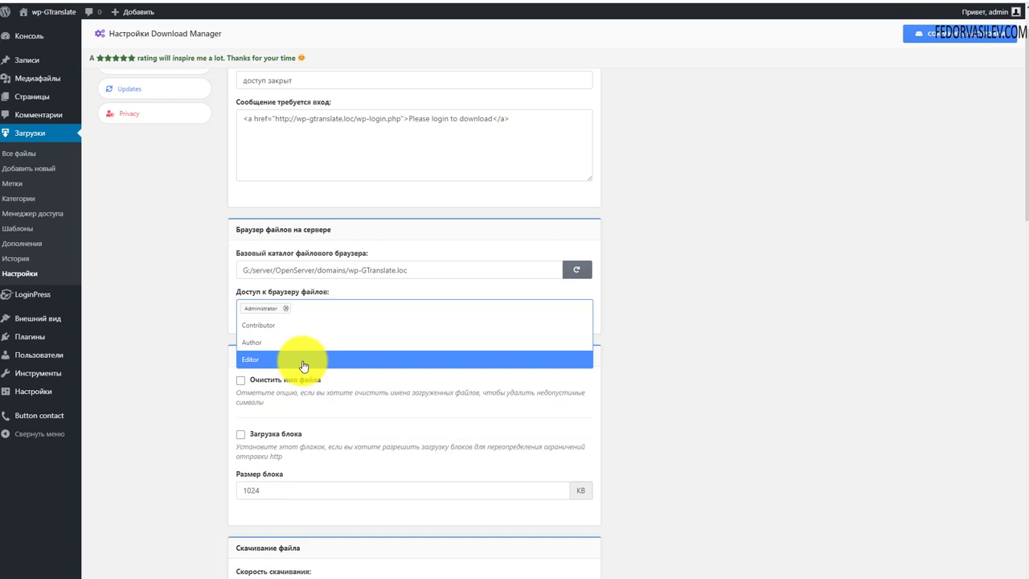
left_click(204, 307)
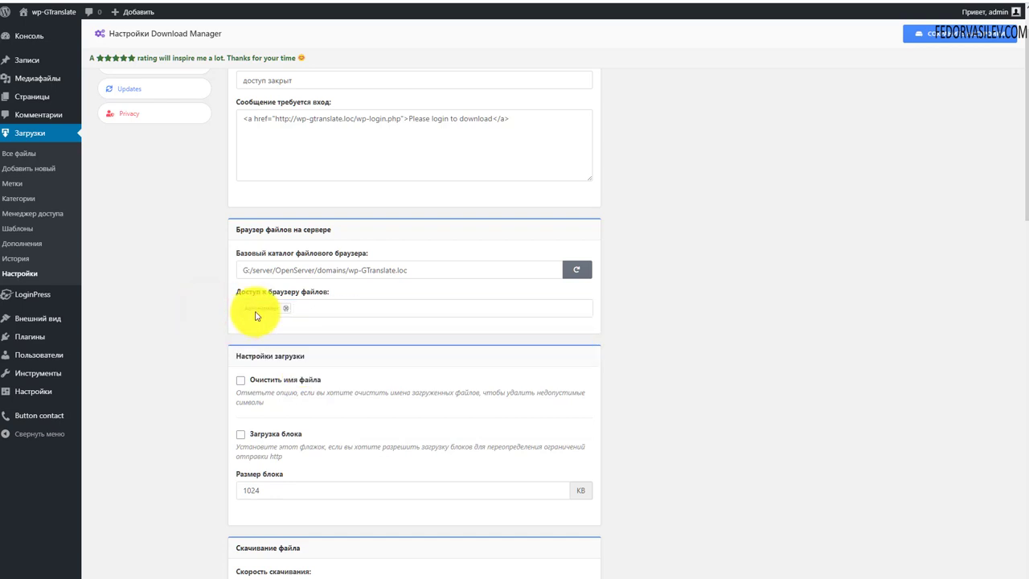
left_click(309, 307)
left_click(834, 306)
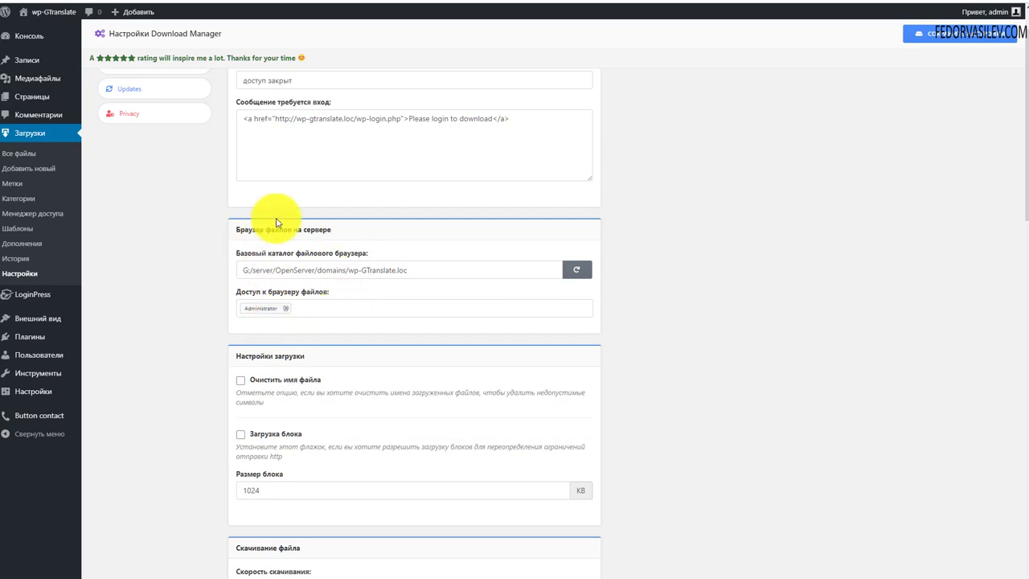
left_click(300, 309)
left_click(753, 287)
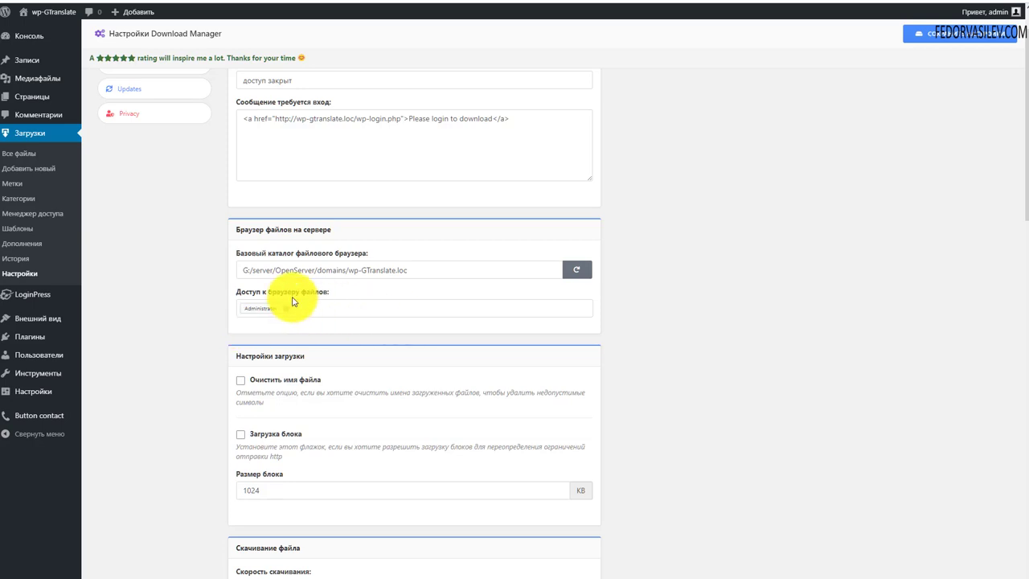
scroll(370, 289, "down", 2)
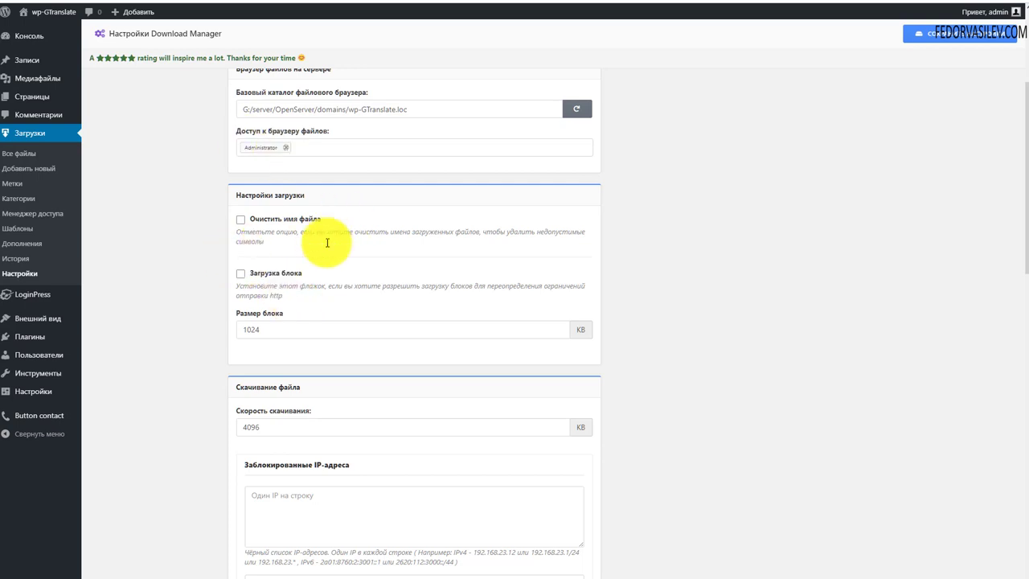
triple_click(272, 242)
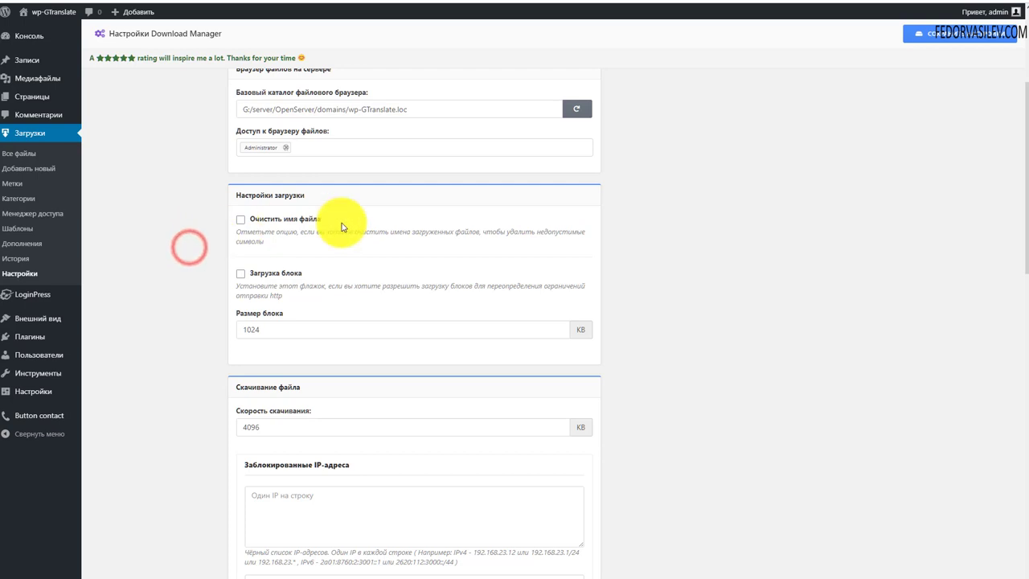
left_click(243, 222)
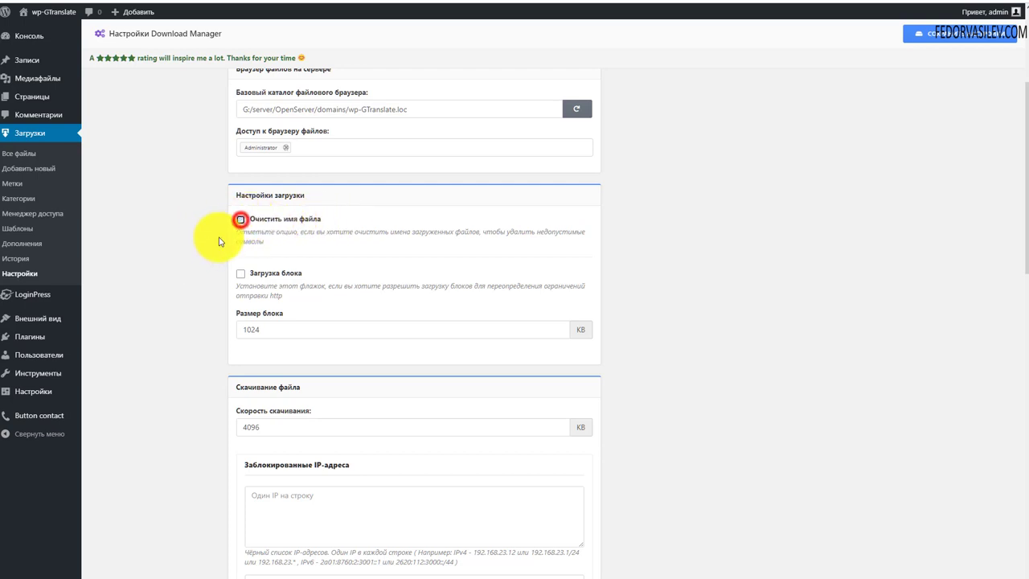
left_click(243, 222)
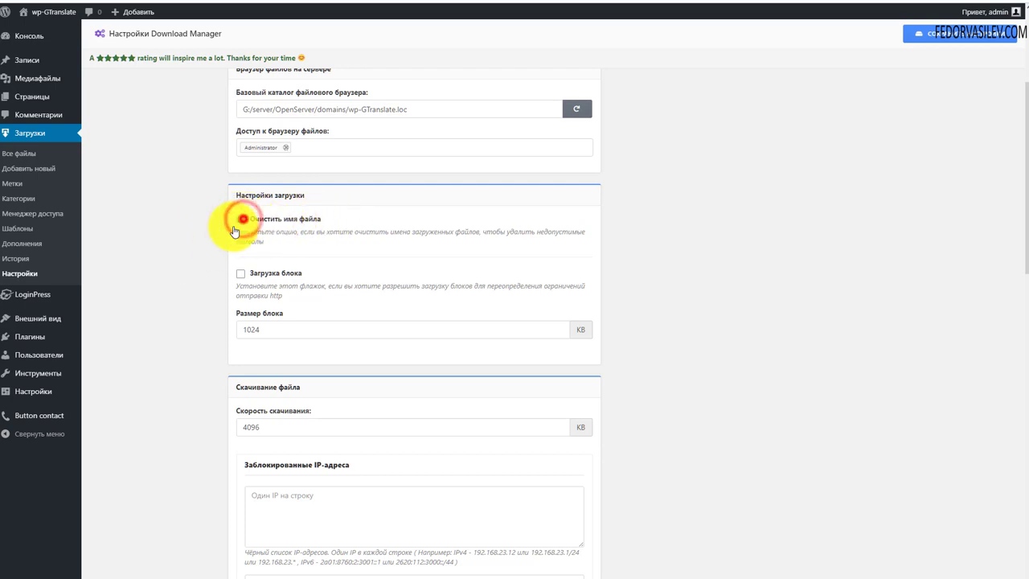
scroll(335, 273, "down", 2)
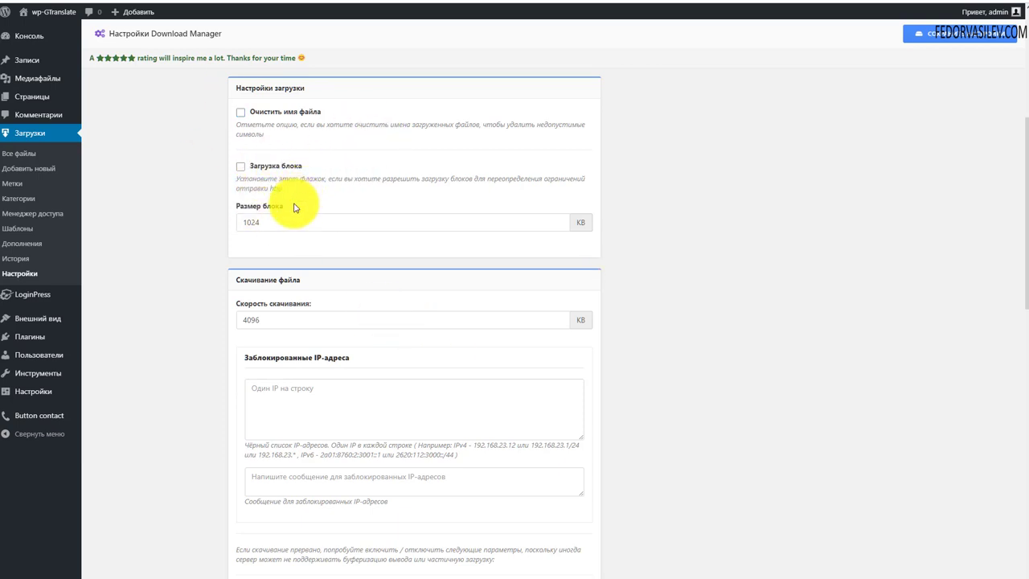
scroll(294, 207, "down", 2)
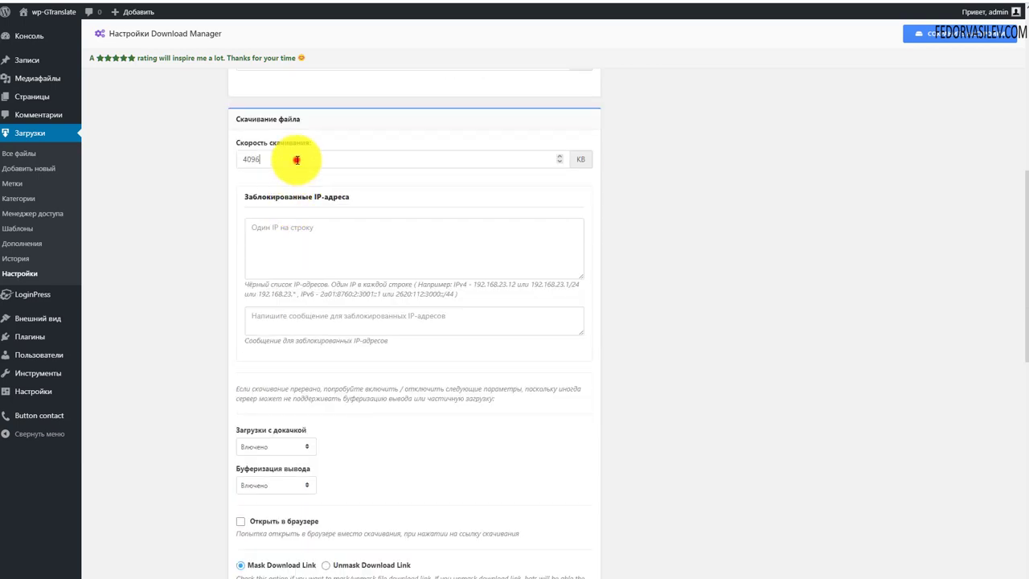
double_click(297, 159)
left_click(198, 168)
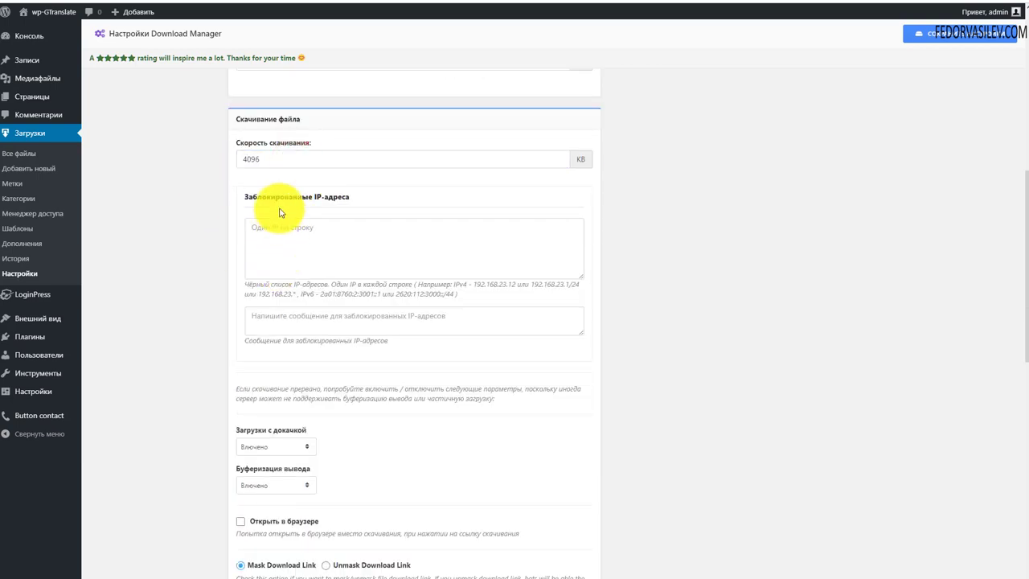
left_click(305, 235)
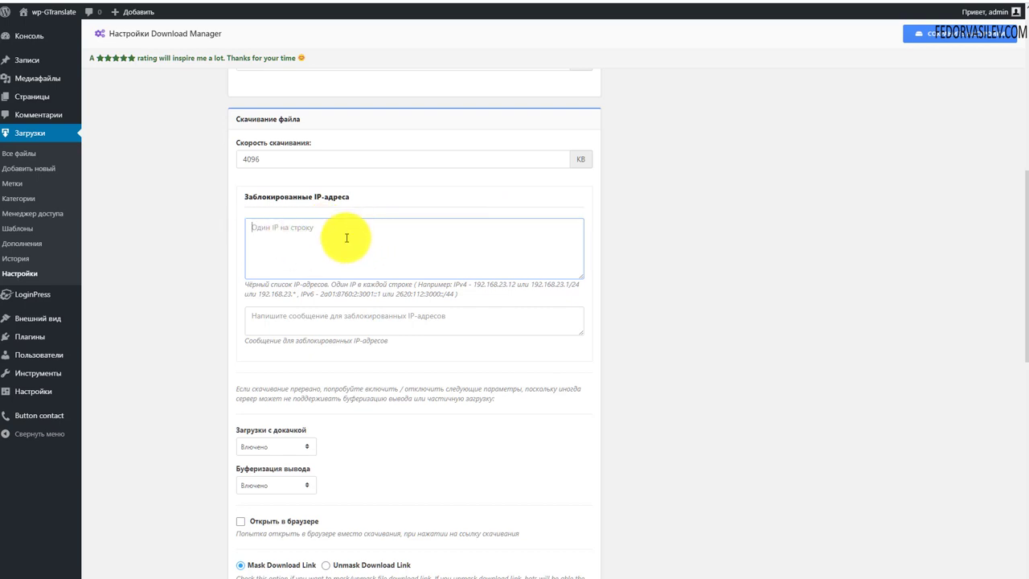
scroll(431, 238, "down", 2)
left_click(313, 167)
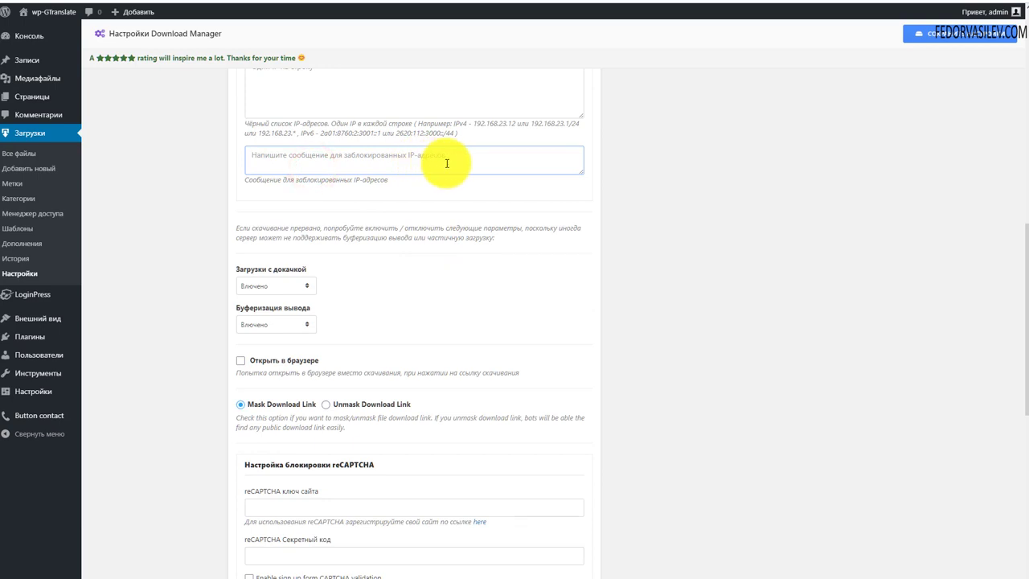
left_click(346, 241)
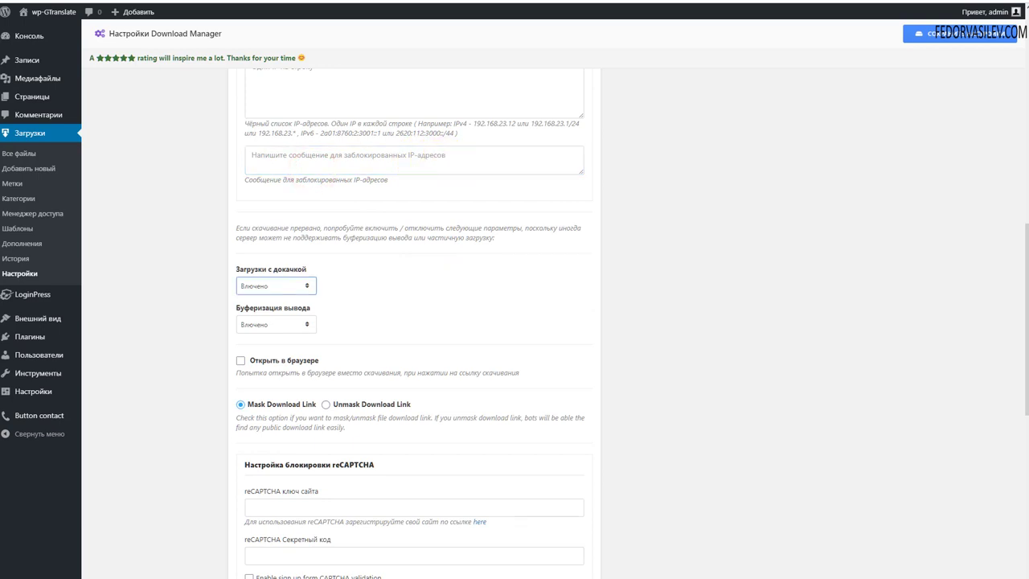
left_click(289, 288)
left_click(412, 283)
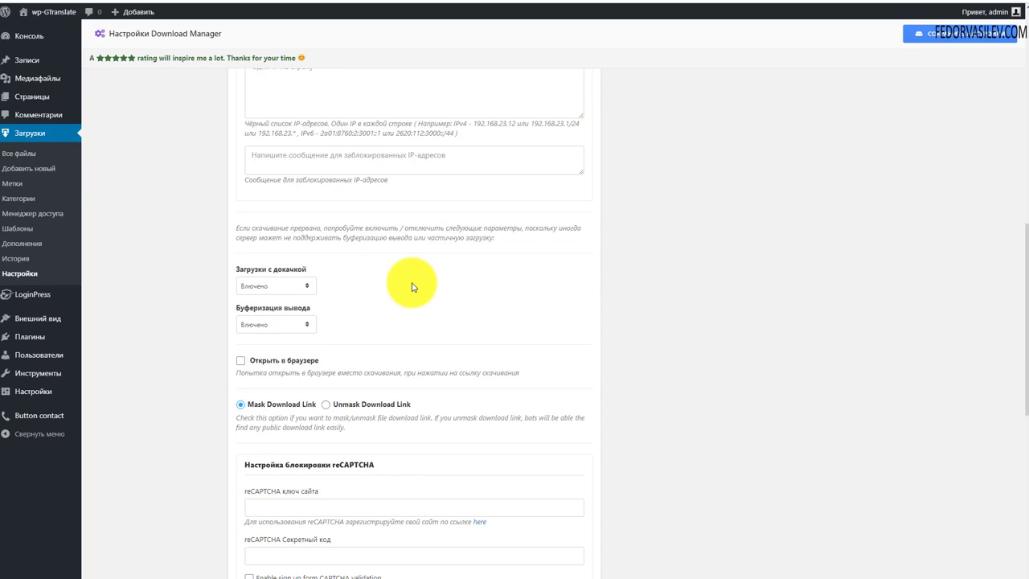
scroll(406, 291, "down", 3)
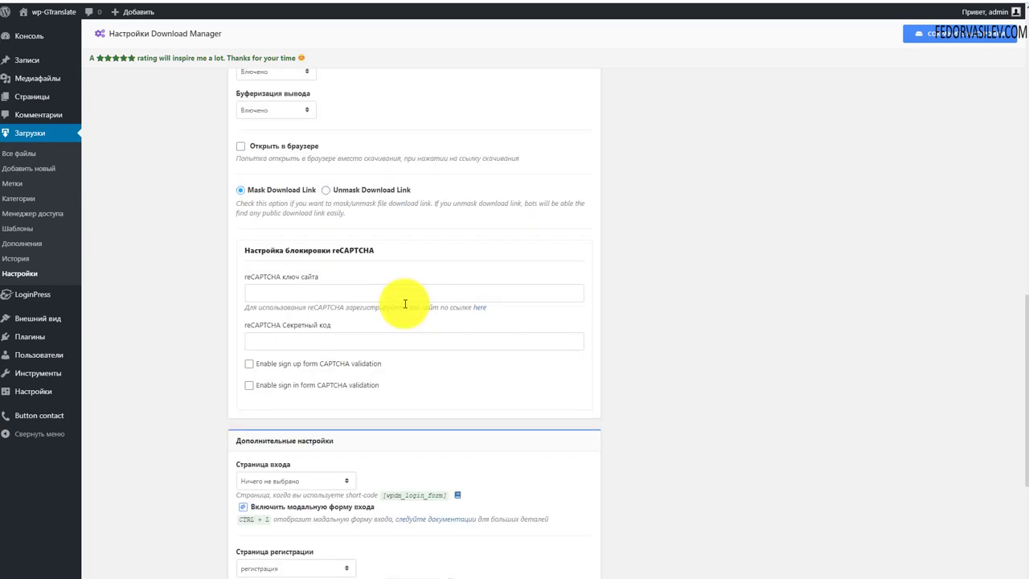
left_click_drag(350, 216, 225, 215)
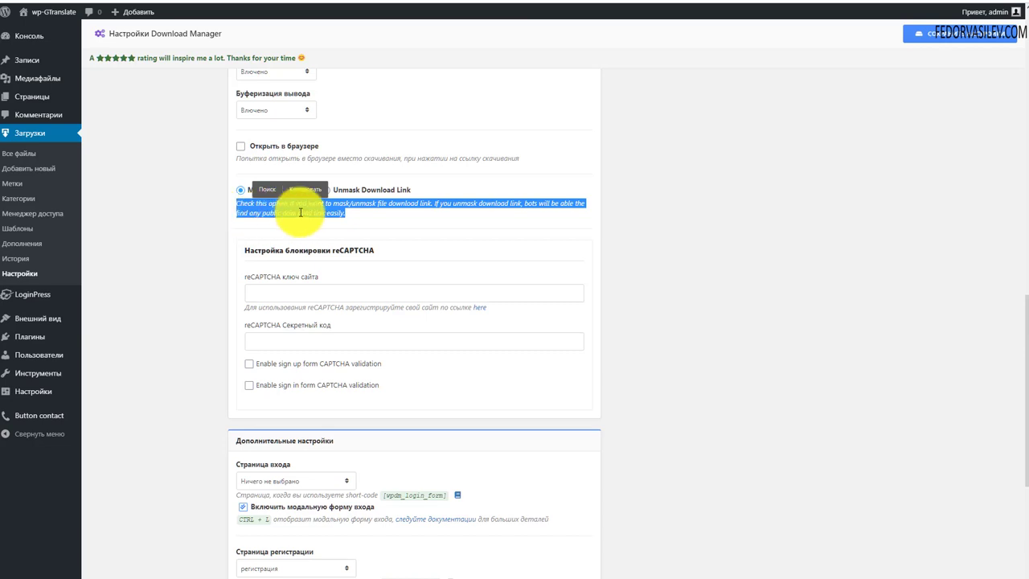
left_click(362, 219)
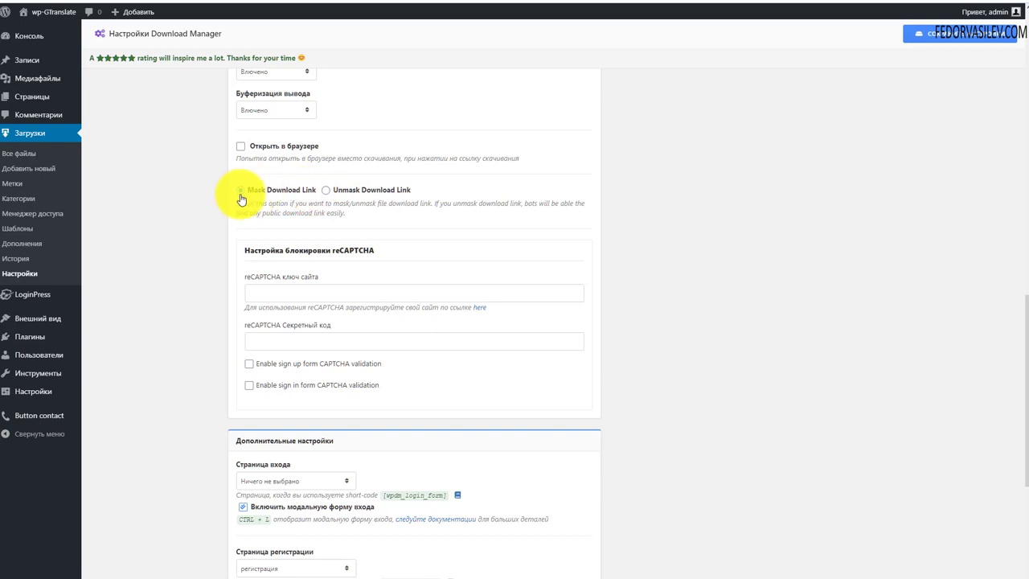
scroll(239, 202, "down", 1)
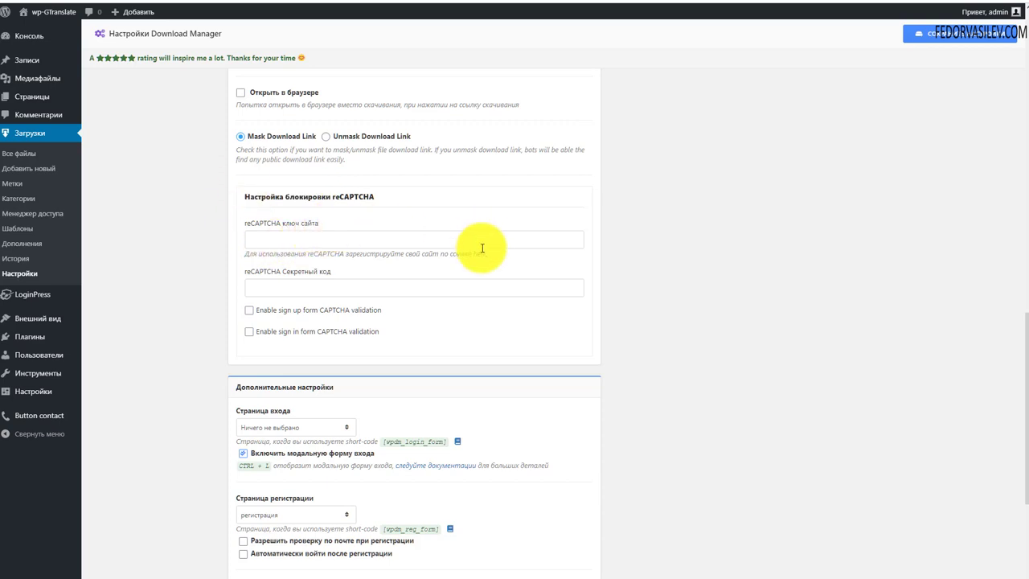
scroll(486, 250, "down", 4)
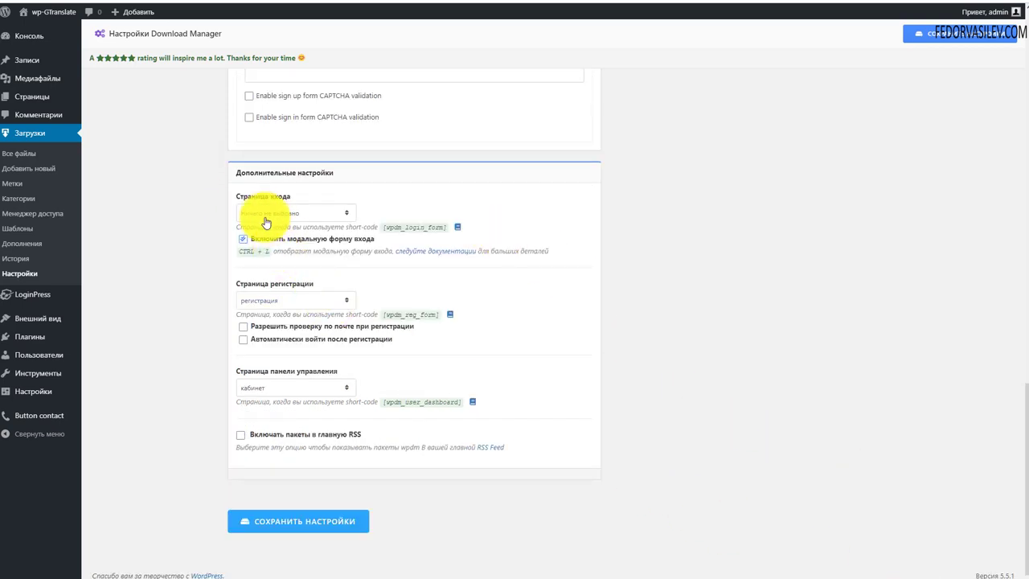
Step: Choose демо 9 as the Download Manager login page
left_click(296, 214)
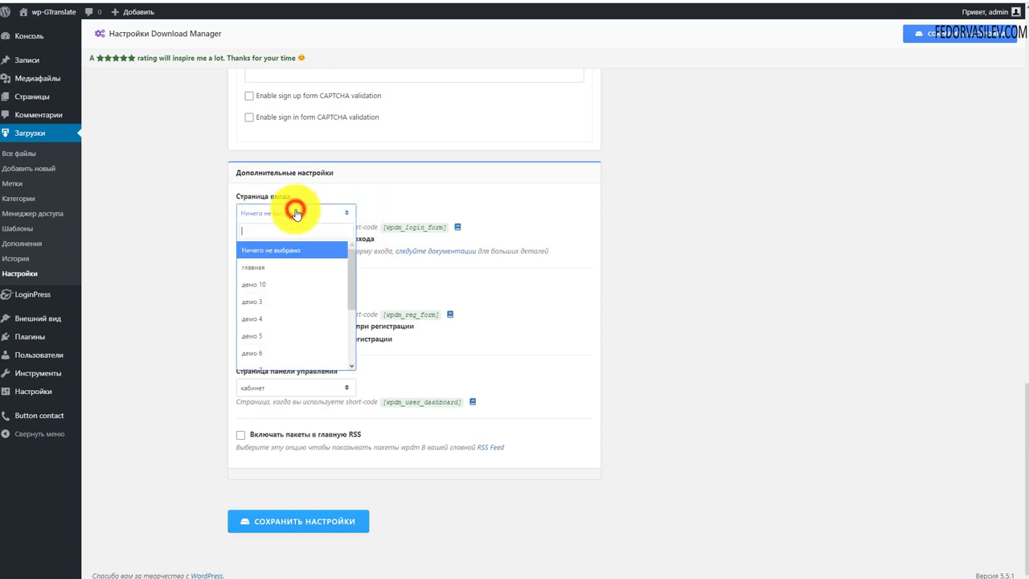
scroll(298, 306, "down", 3)
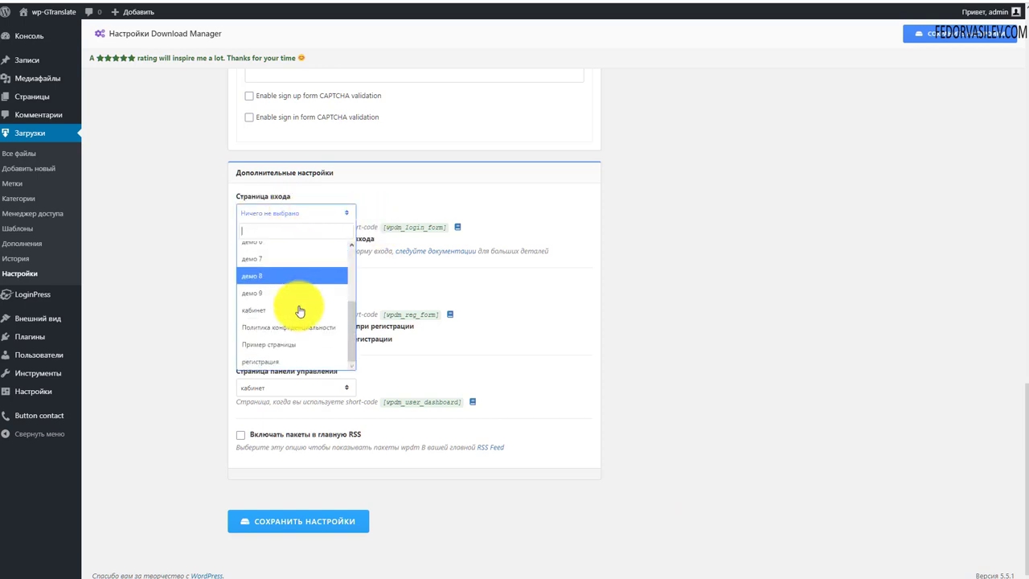
left_click(273, 298)
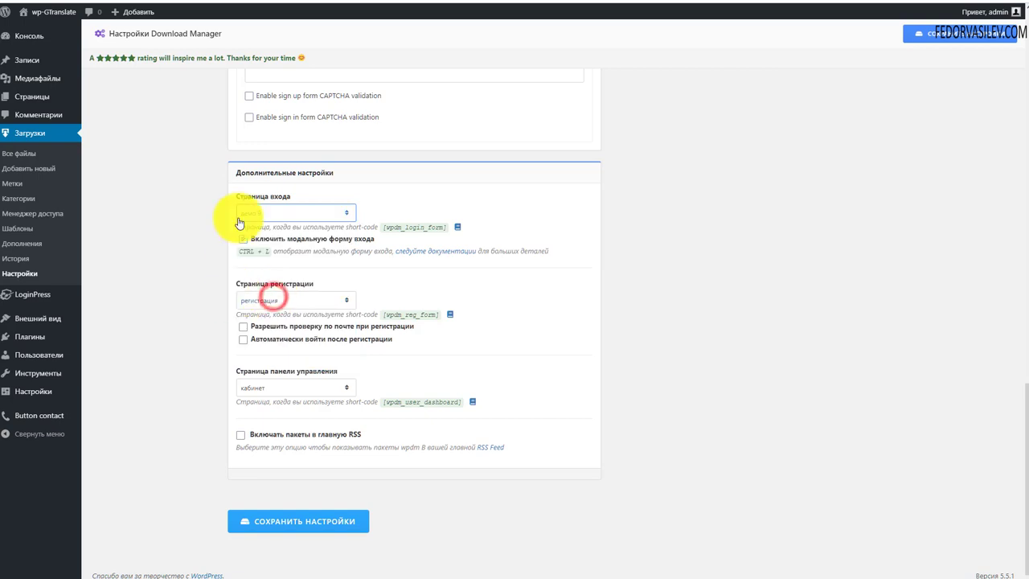
left_click(250, 213)
scroll(252, 297, "up", 1)
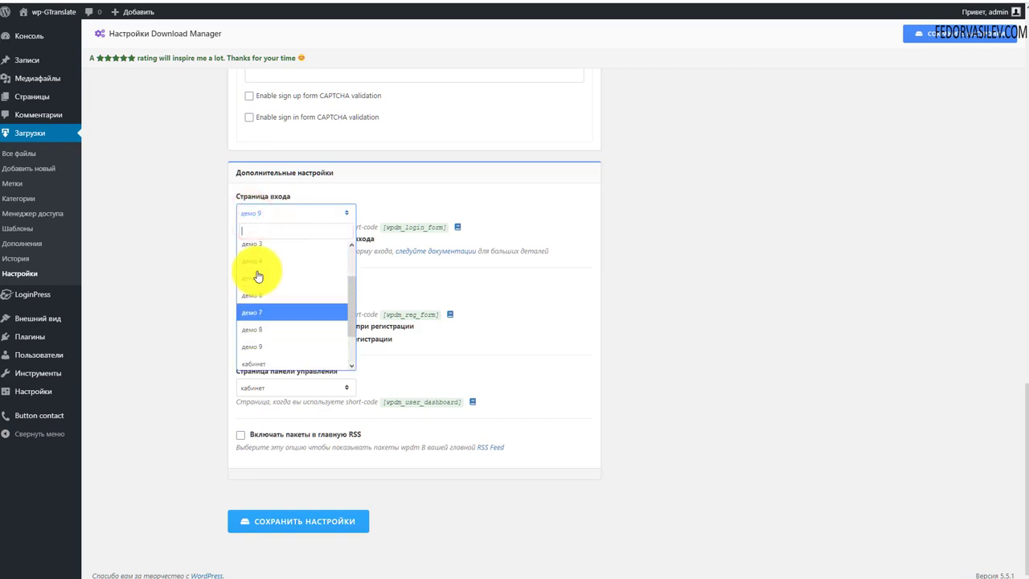
left_click(258, 345)
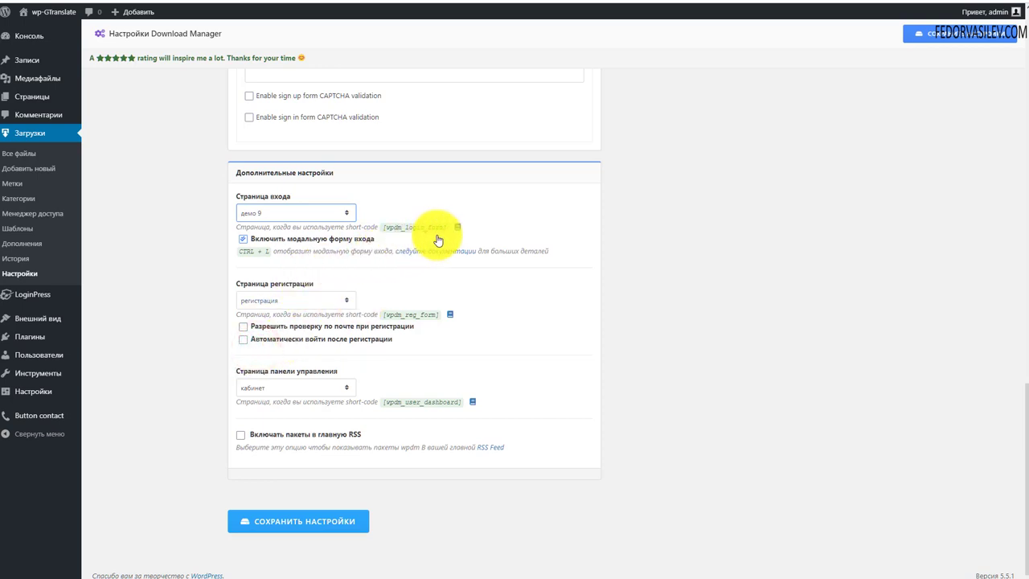
Step: Copy the [wpdm_login_form] shortcode and save the login-page settings
left_click_drag(447, 226, 386, 229)
key("ctrl+c")
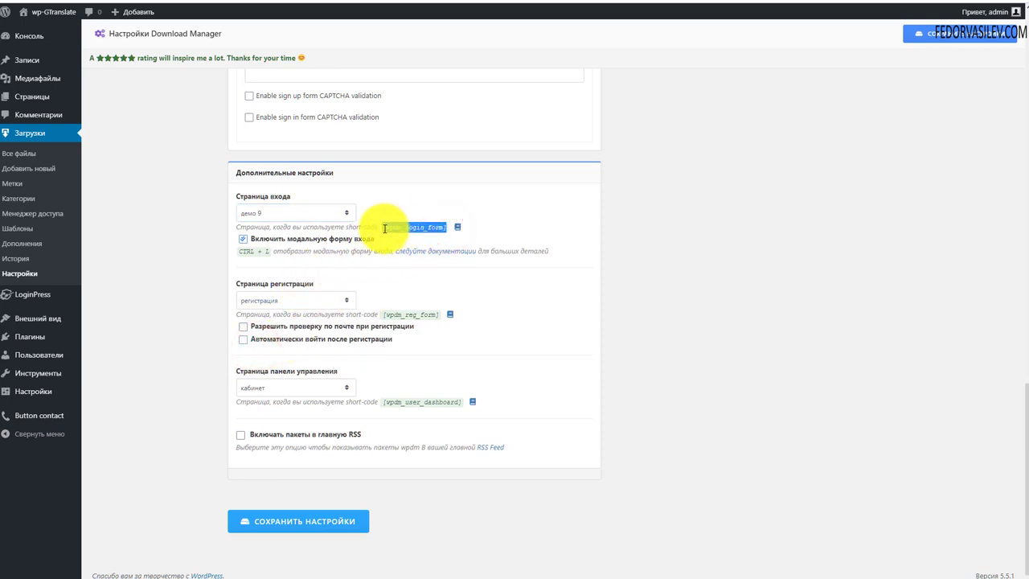
left_click(421, 215)
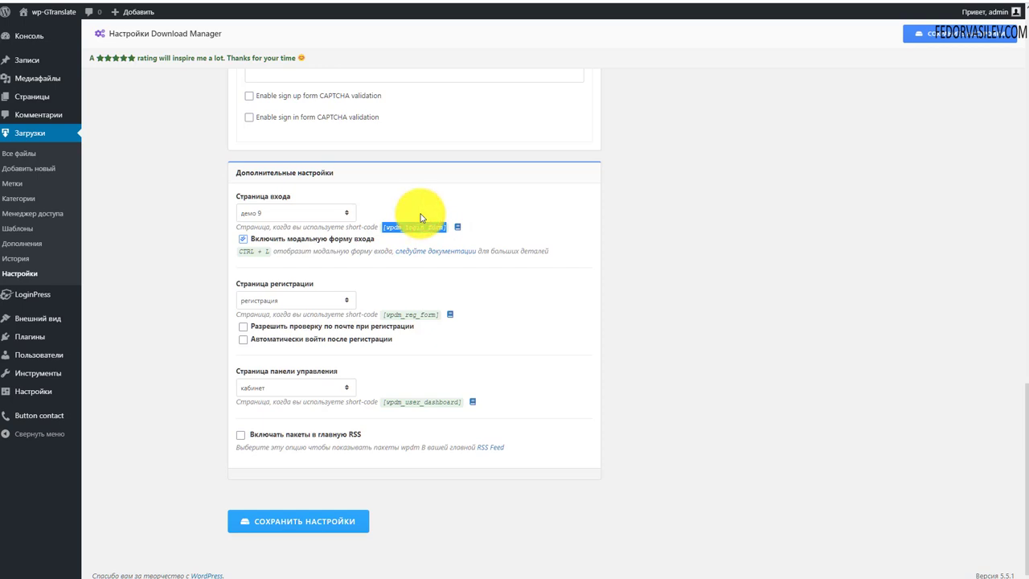
left_click(288, 530)
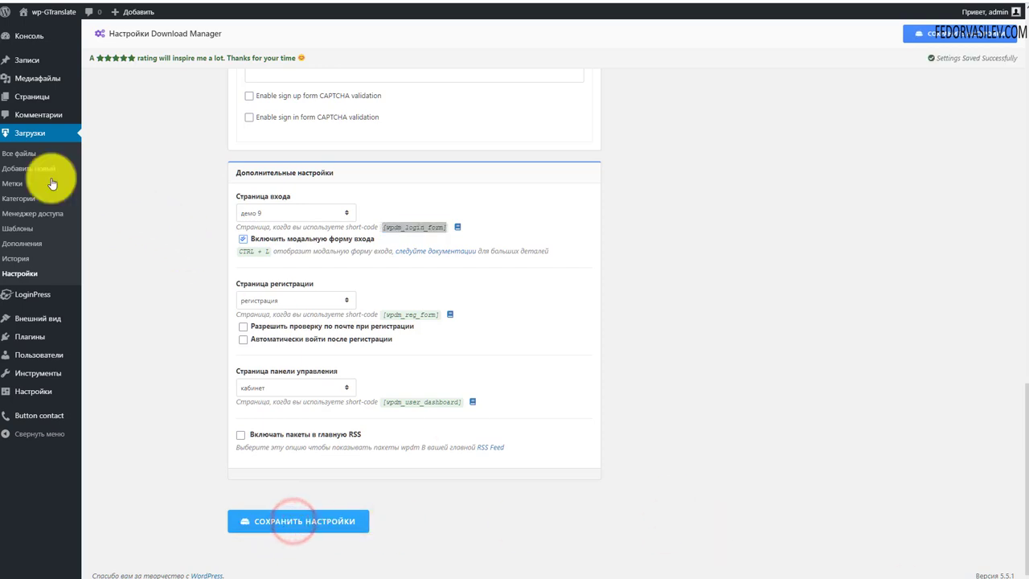
left_click(33, 100)
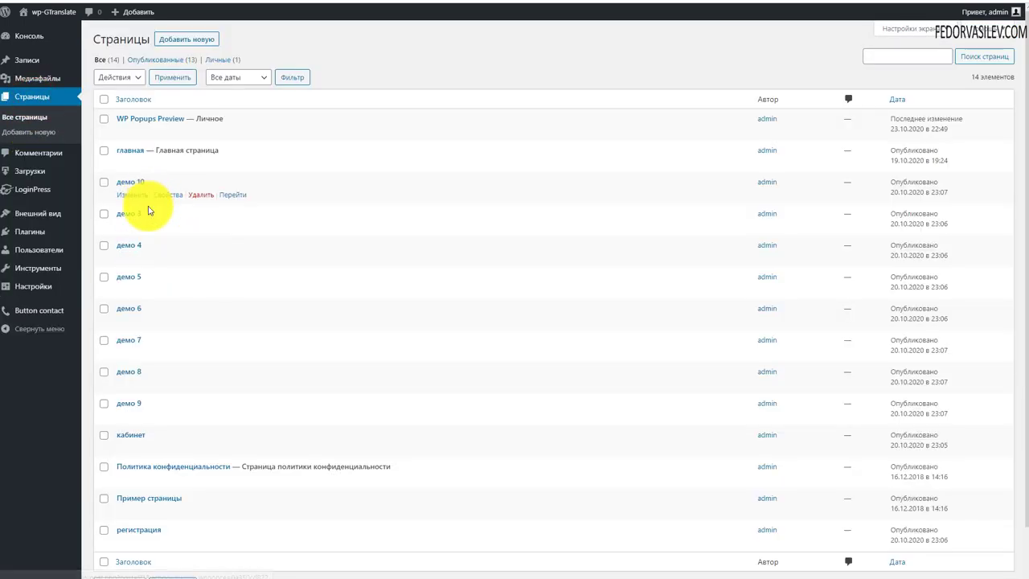
Step: Paste [wpdm_login_form] into a new paragraph on the демо 9 page and update it
left_click(131, 403)
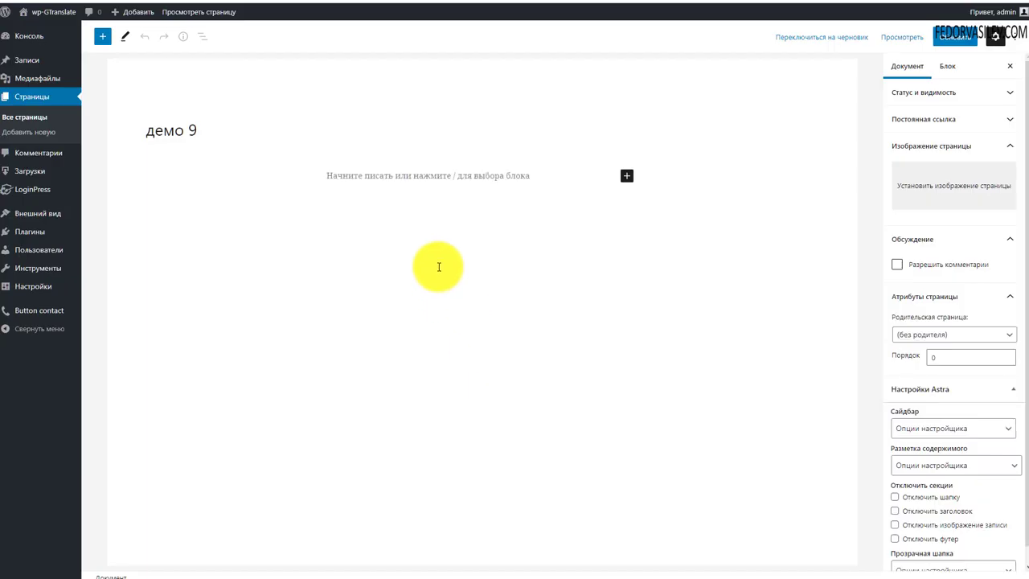
left_click(386, 175)
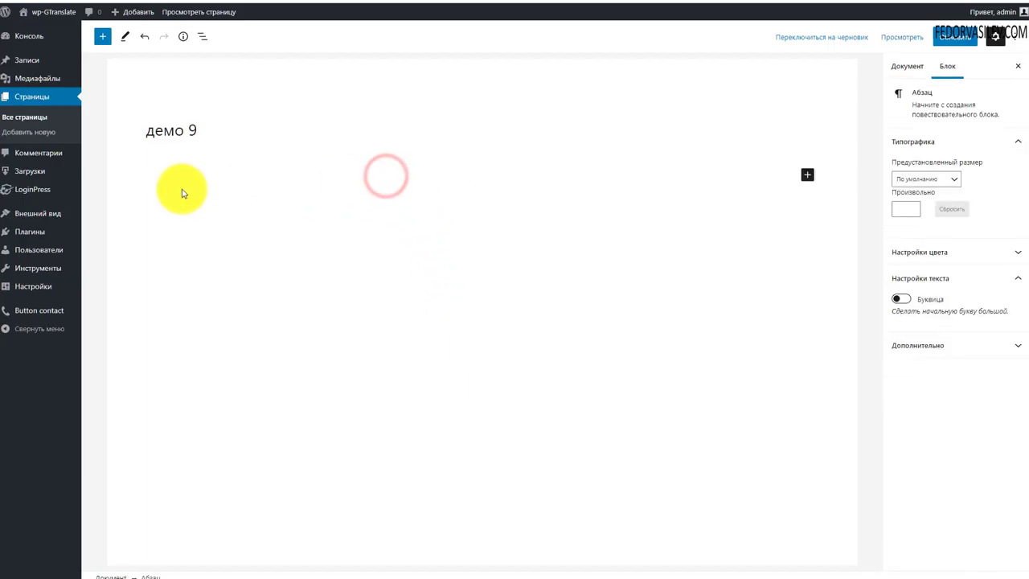
key("ctrl+v")
left_click_drag(230, 176, 131, 175)
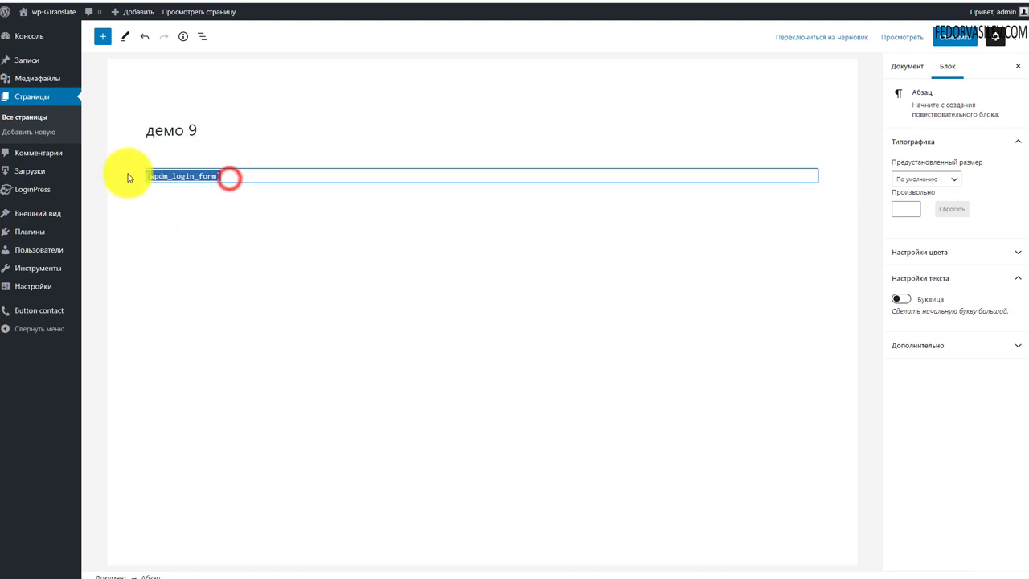
left_click(953, 36)
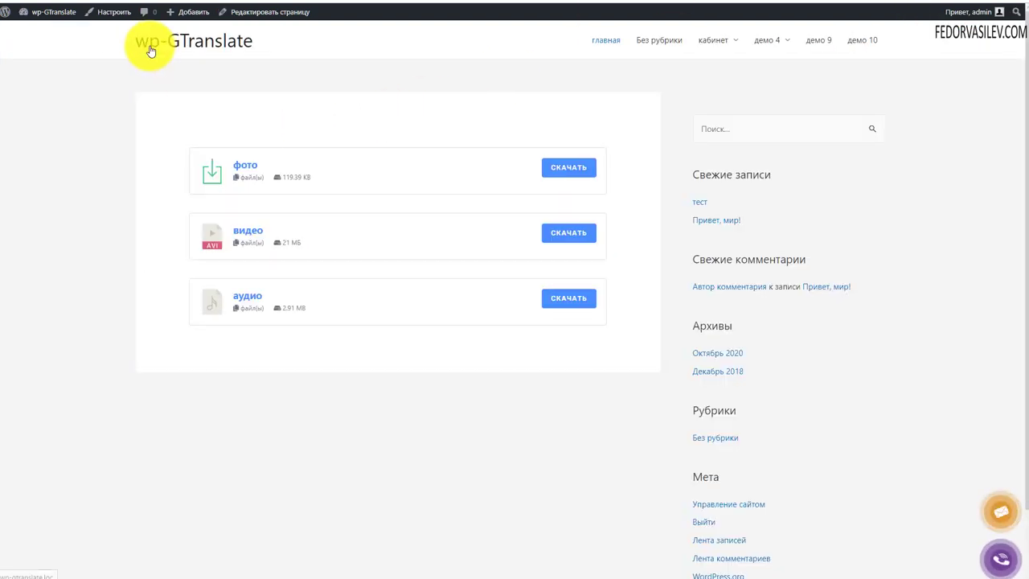
Step: Check демо 9 and the кабинет page on the site, keeping регистрация as the registration page
left_click(819, 40)
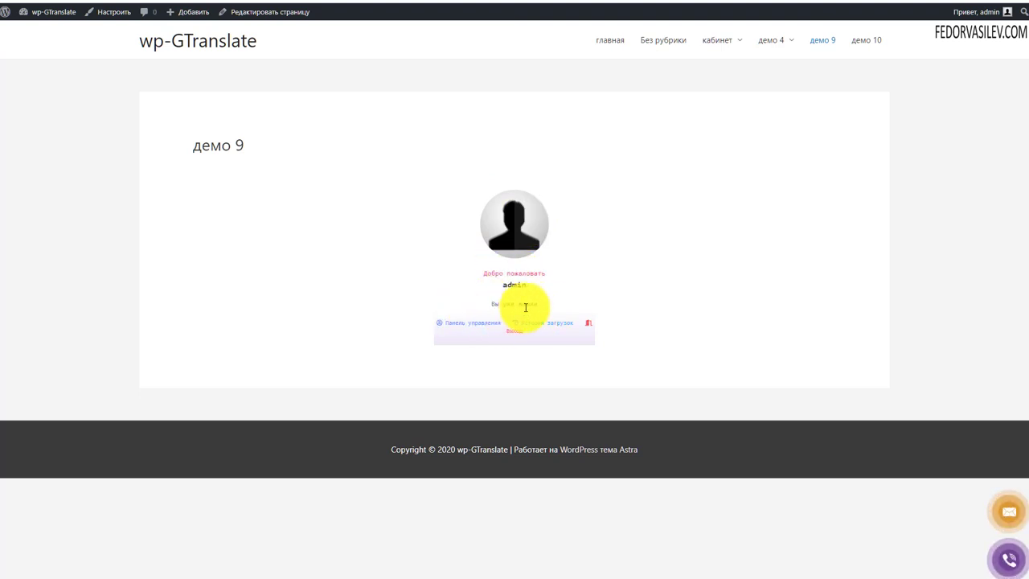
left_click(453, 327)
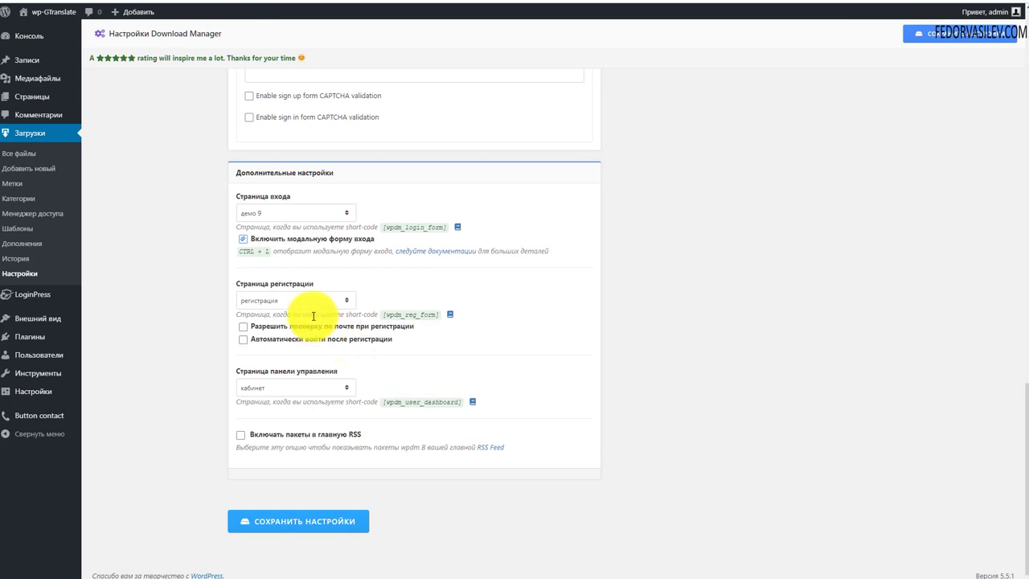
left_click(302, 301)
left_click(362, 296)
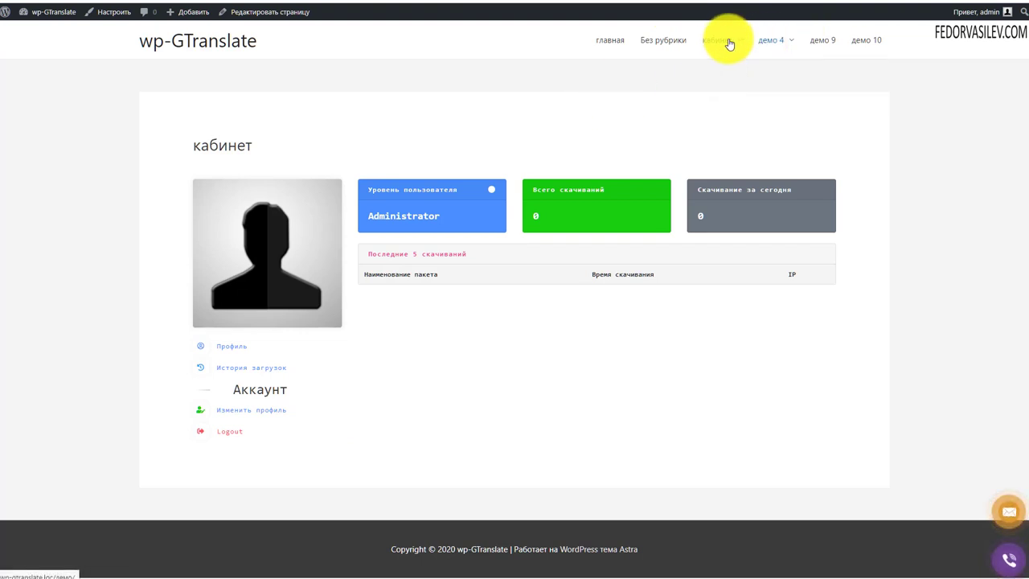
left_click(718, 44)
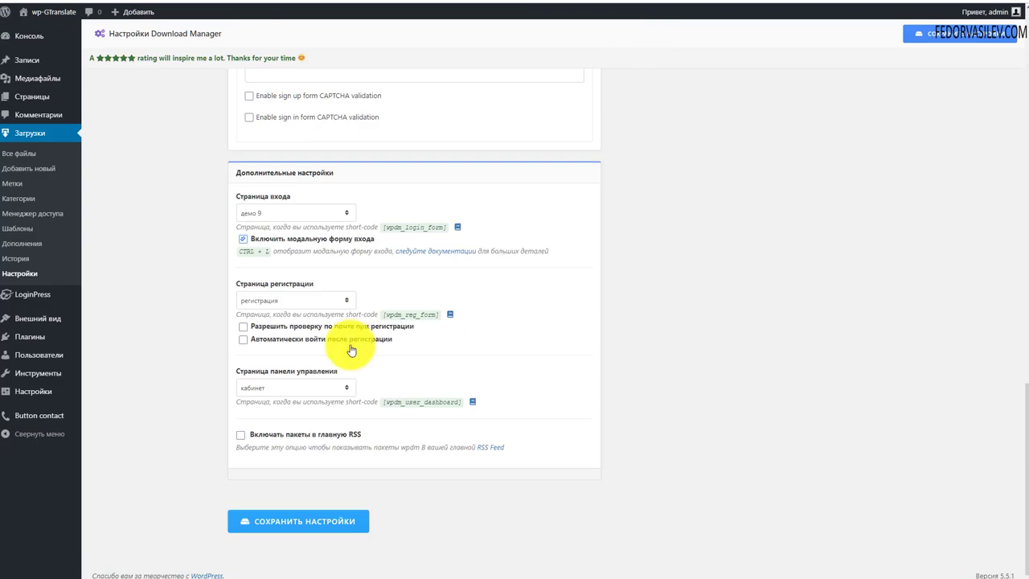
scroll(351, 351, "up", 20)
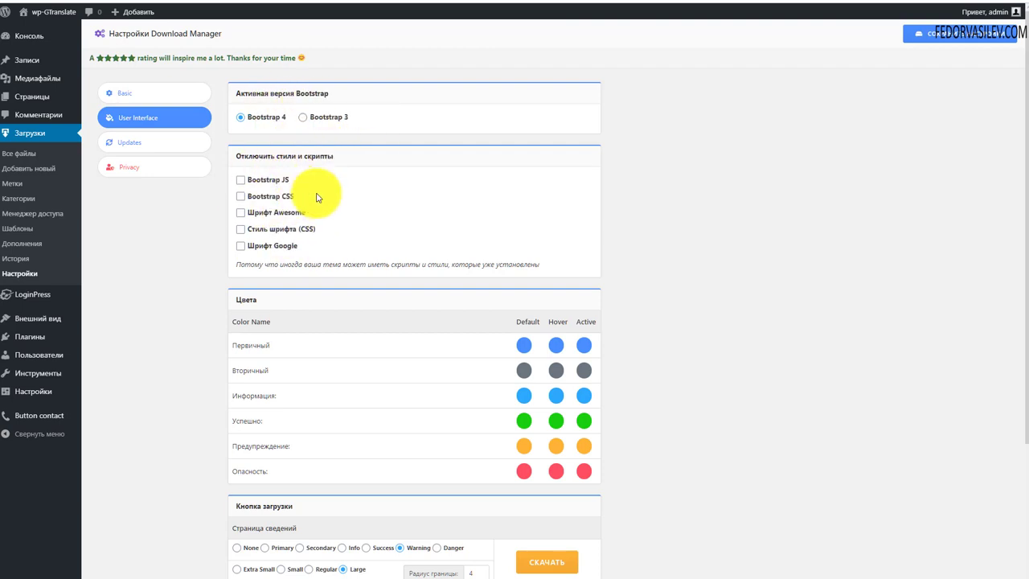
scroll(242, 200, "down", 3)
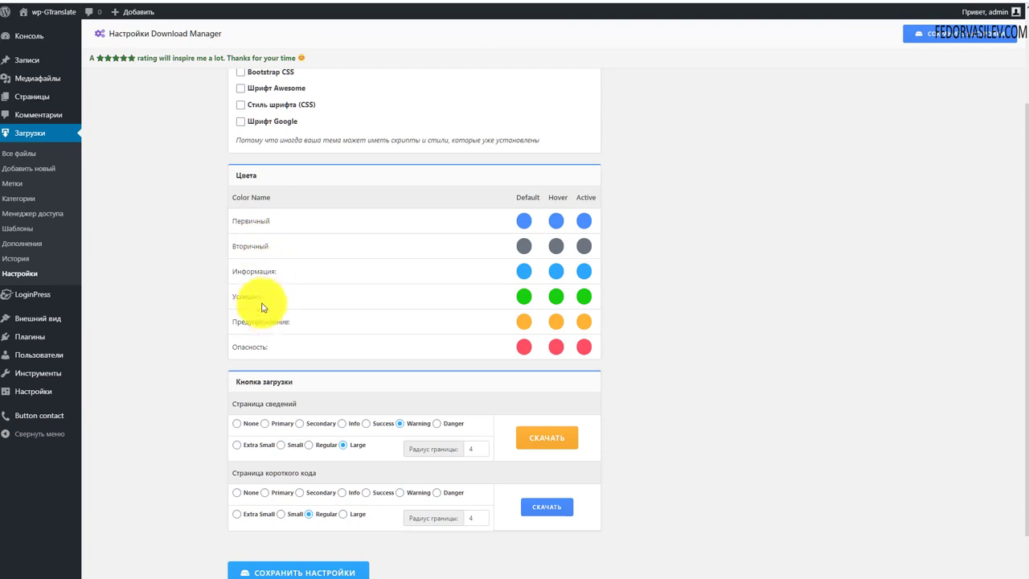
left_click(523, 299)
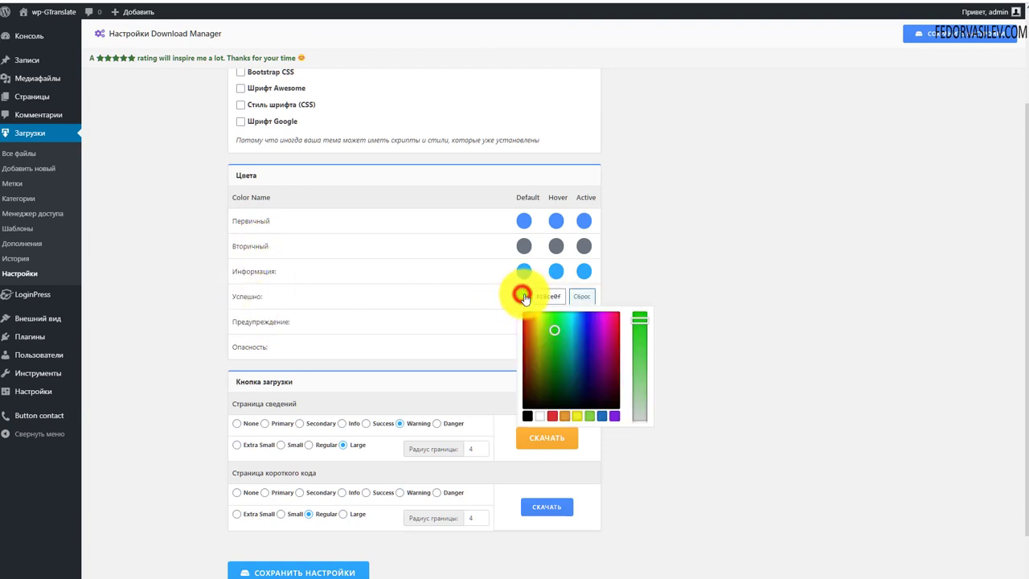
left_click(623, 284)
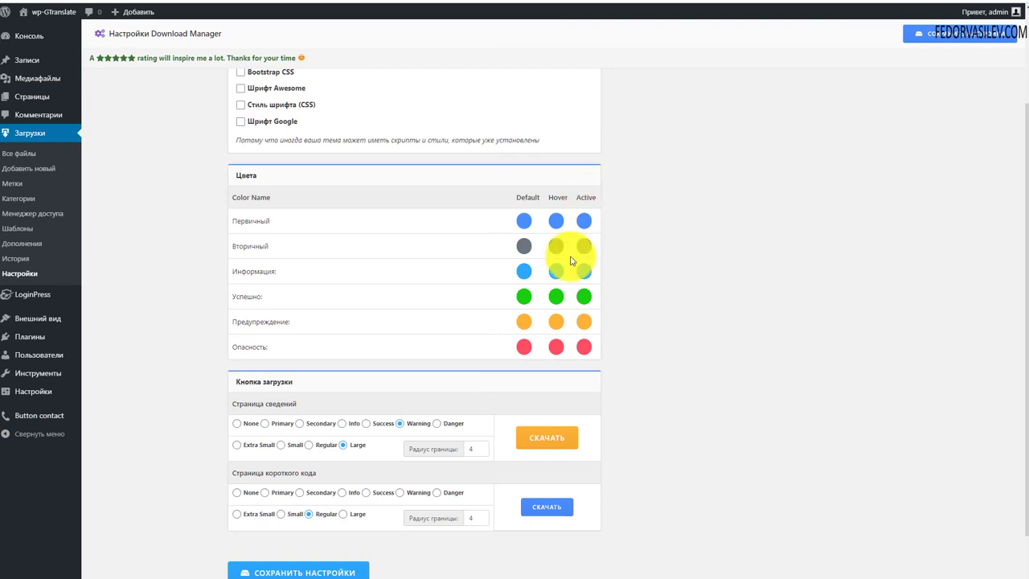
double_click(272, 219)
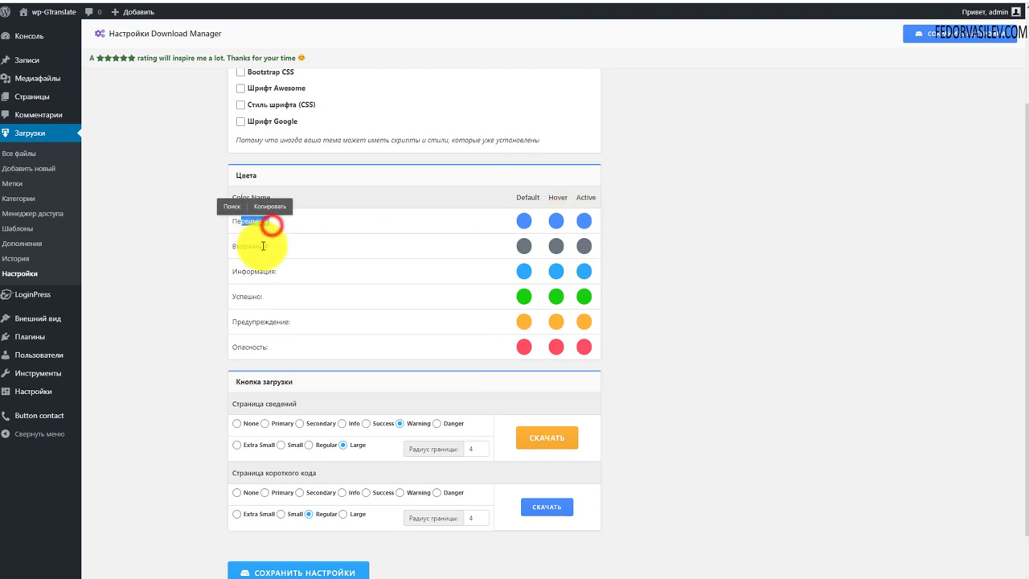
double_click(274, 244)
double_click(282, 271)
double_click(258, 295)
scroll(258, 291, "down", 2)
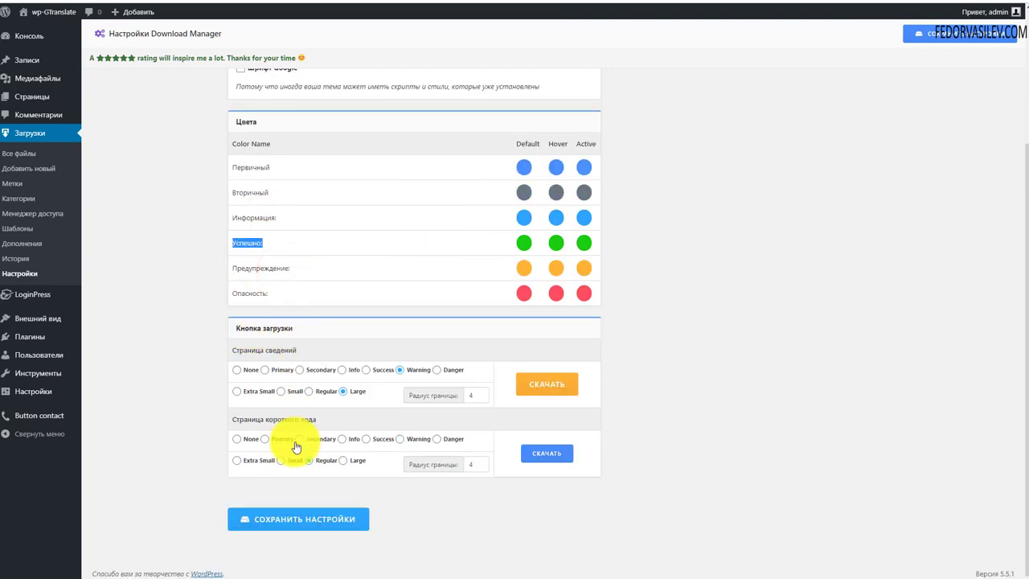
Step: Make the details-page download button Large and Success green, then save the settings
left_click(309, 392)
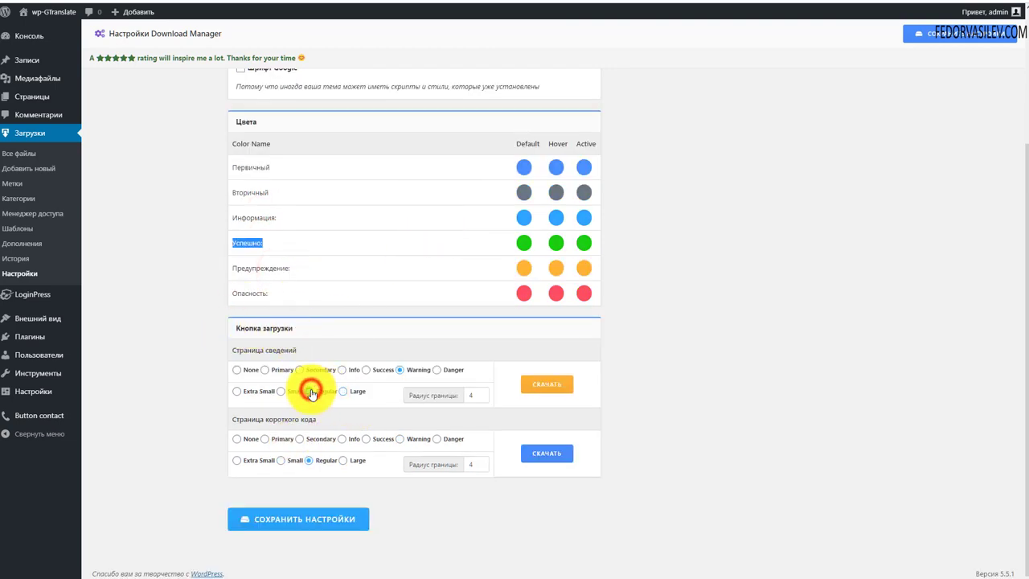
left_click(237, 391)
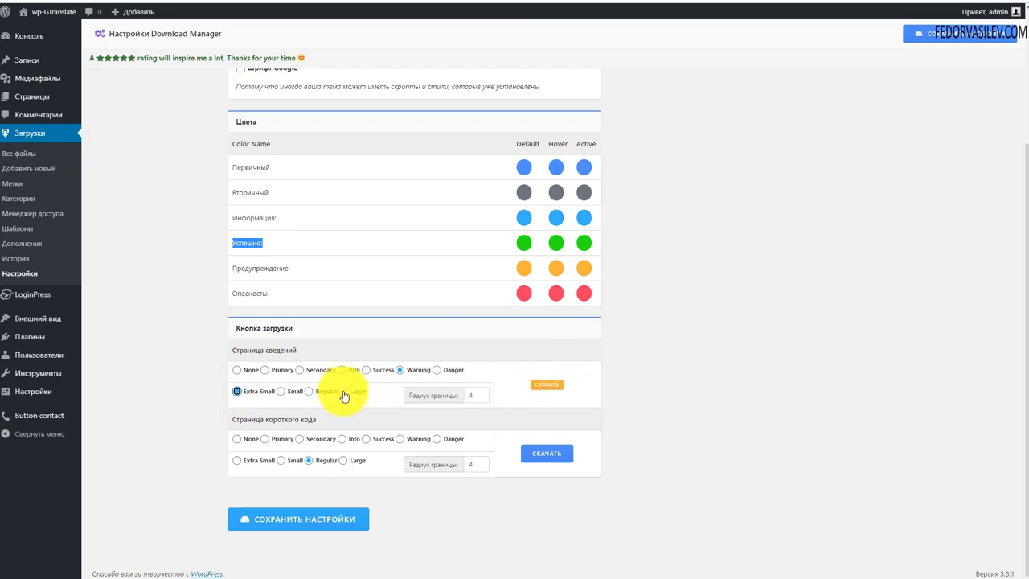
left_click(343, 390)
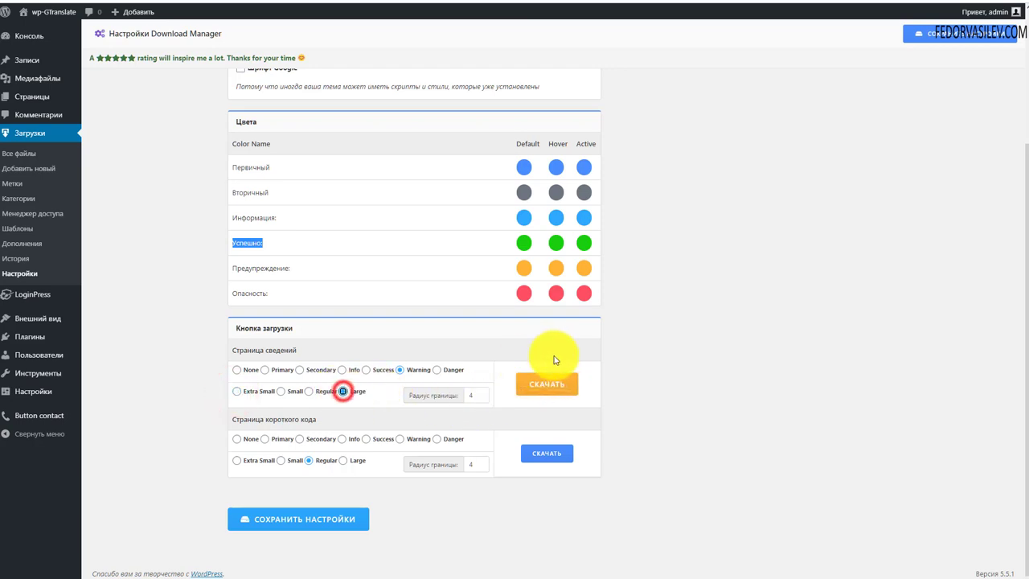
left_click(236, 370)
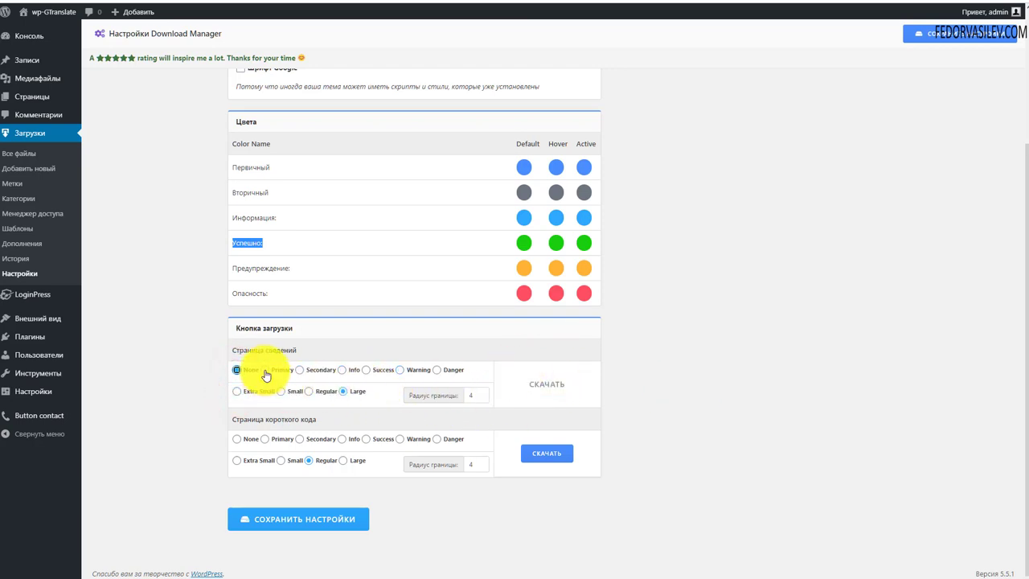
left_click(265, 370)
left_click(300, 370)
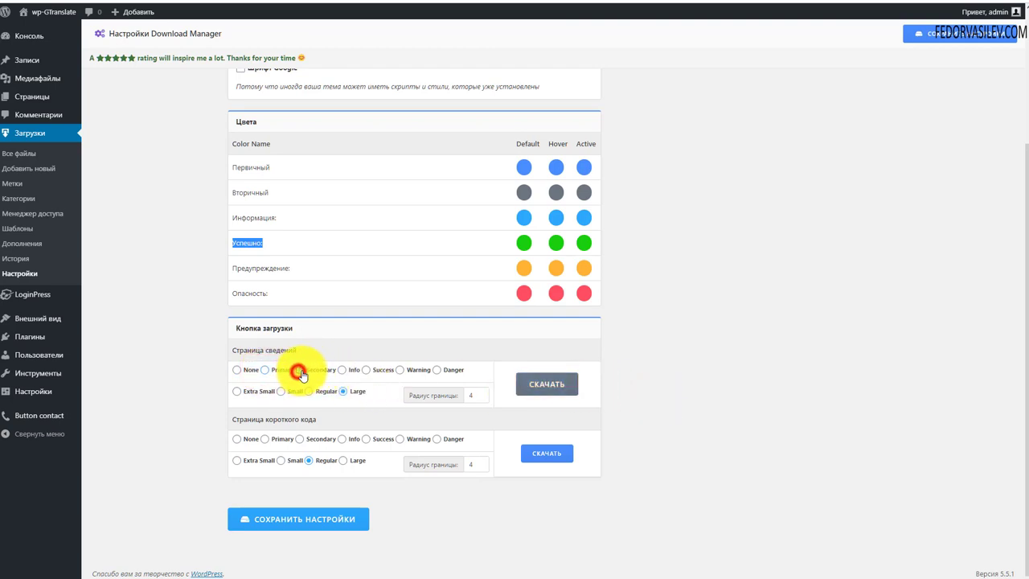
left_click(366, 369)
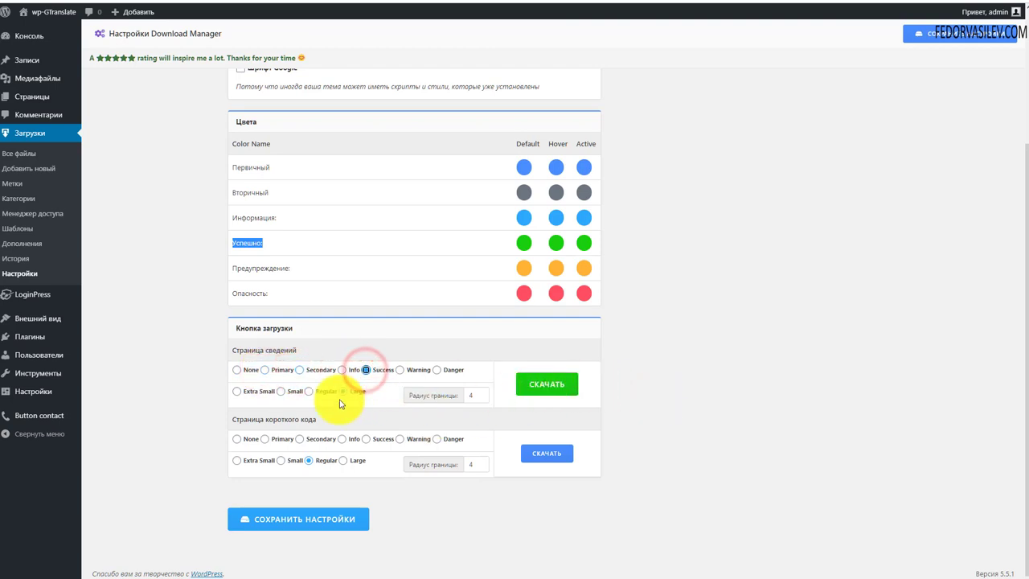
left_click(475, 393)
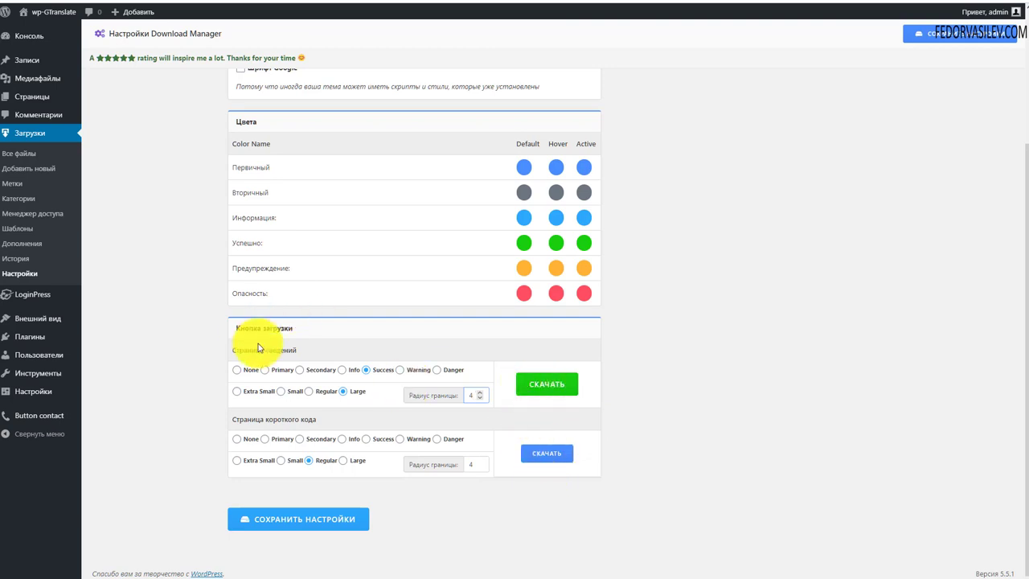
left_click(301, 524)
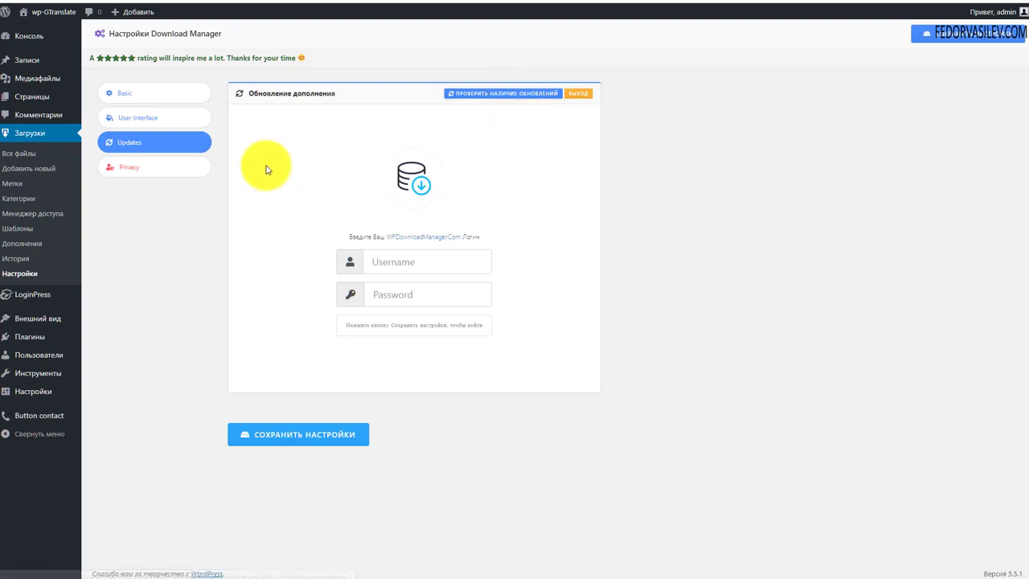
Step: Switch to the Privacy section with visitor-IP and download-history options
left_click(156, 167)
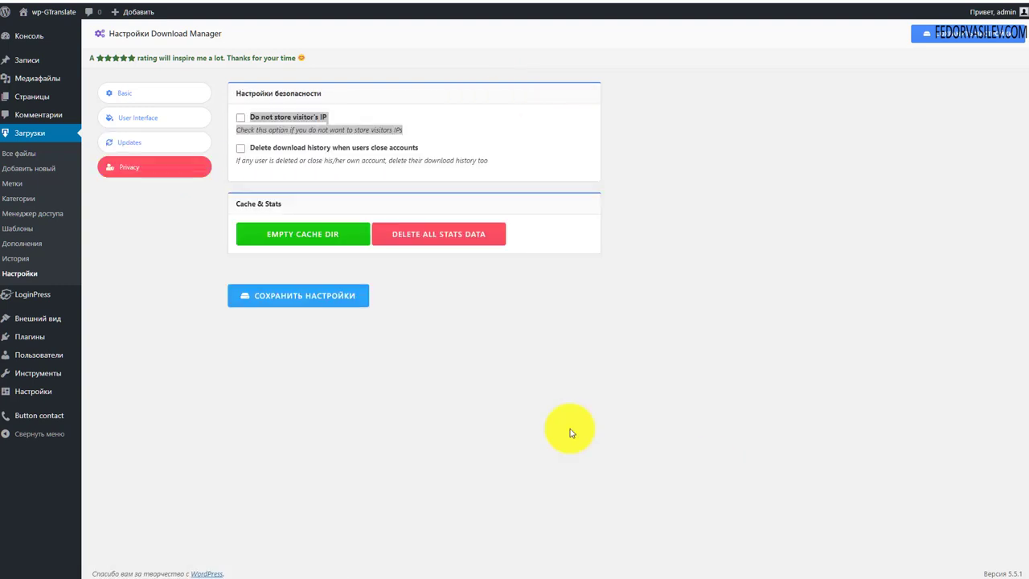
left_click(409, 104)
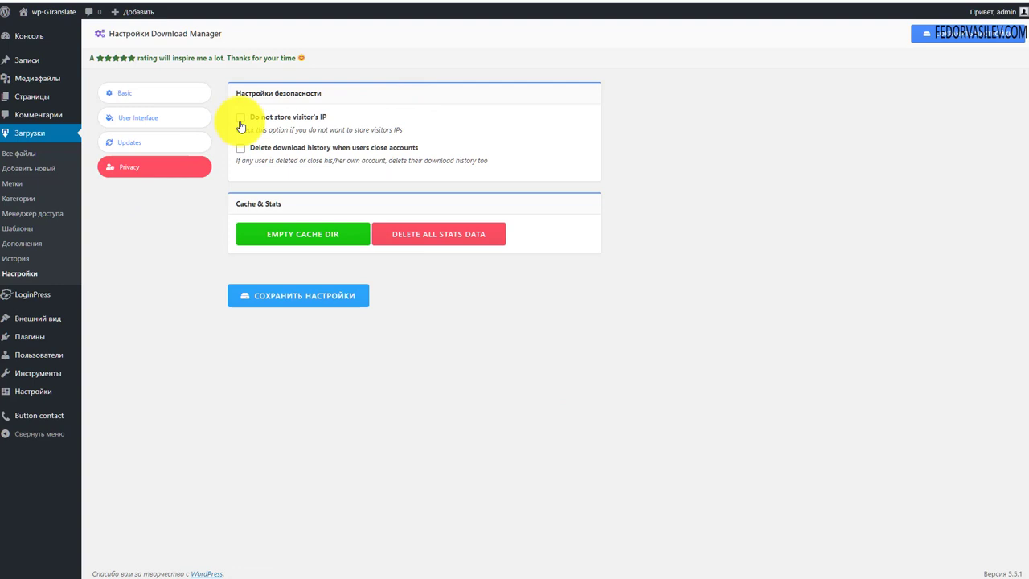
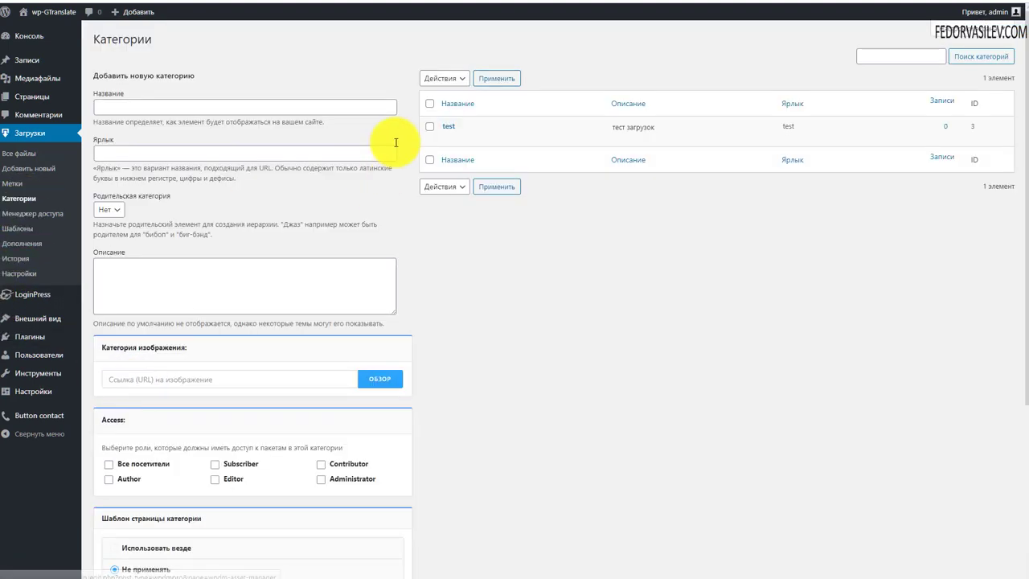
Step: Try adding a new download category with an empty form
mouse_move(464, 127)
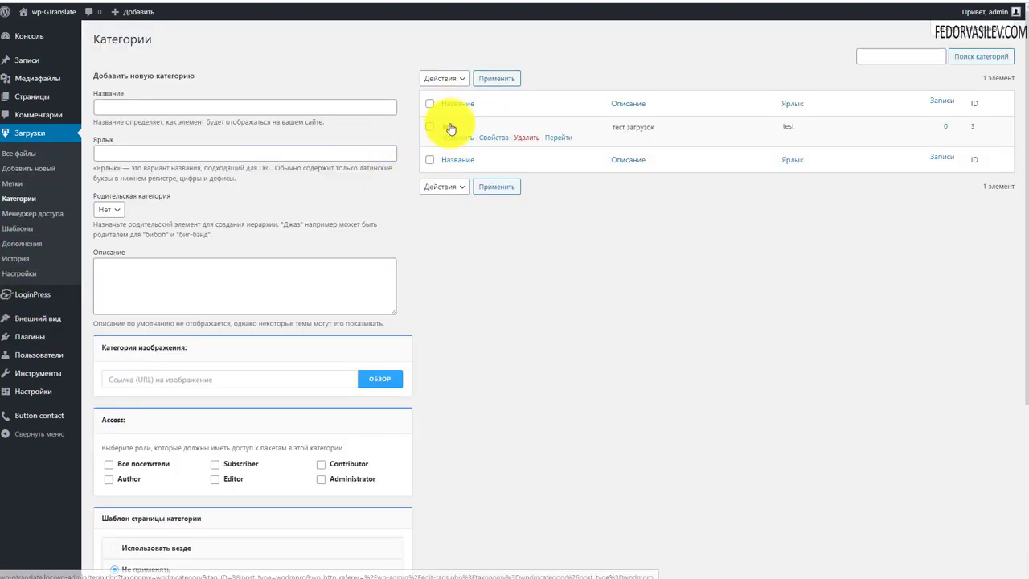
left_click(160, 107)
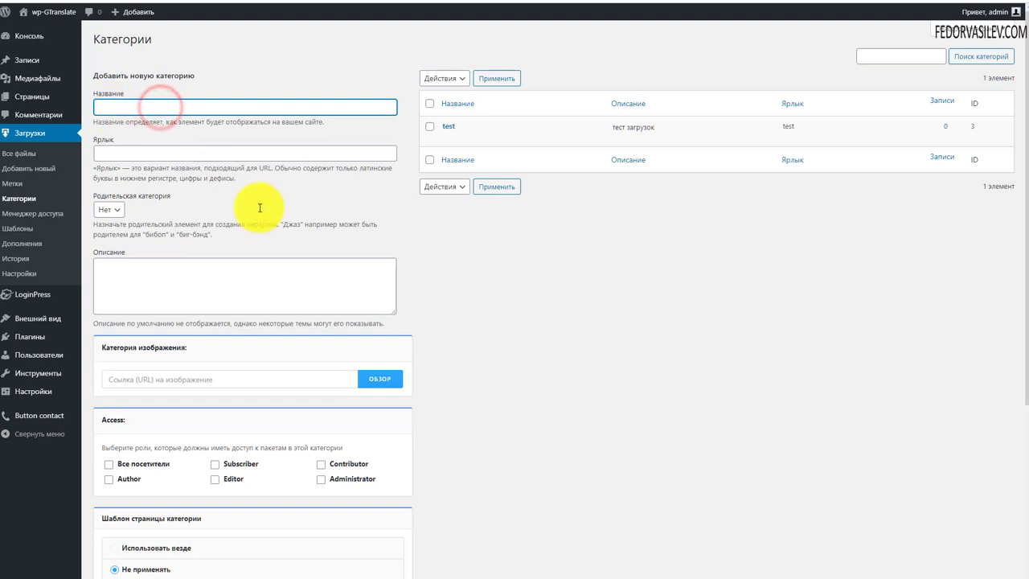
scroll(281, 229, "down", 3)
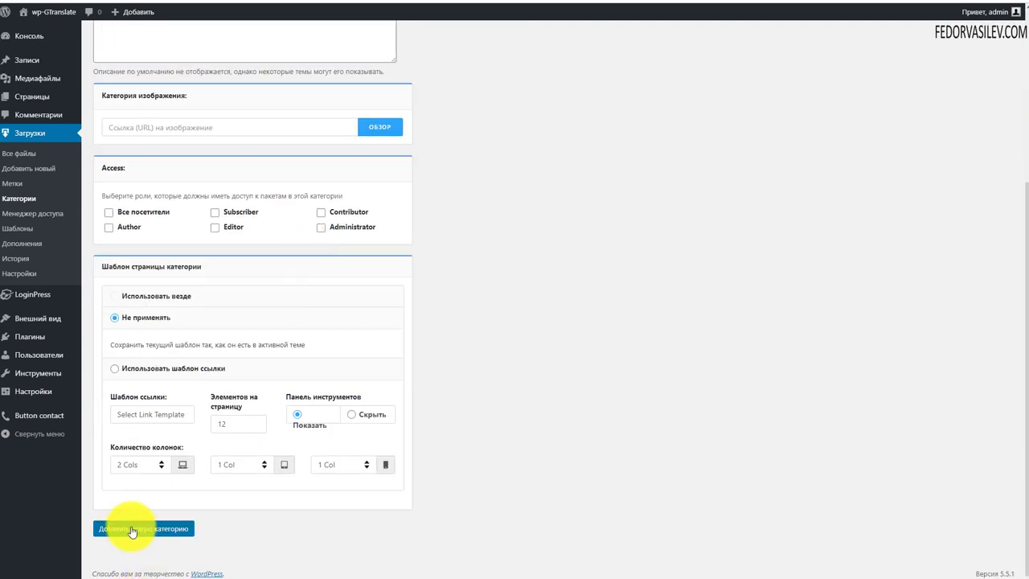
left_click(133, 529)
Step: Open and close the media library without a category image, and enable access for Все посетители
mouse_move(485, 146)
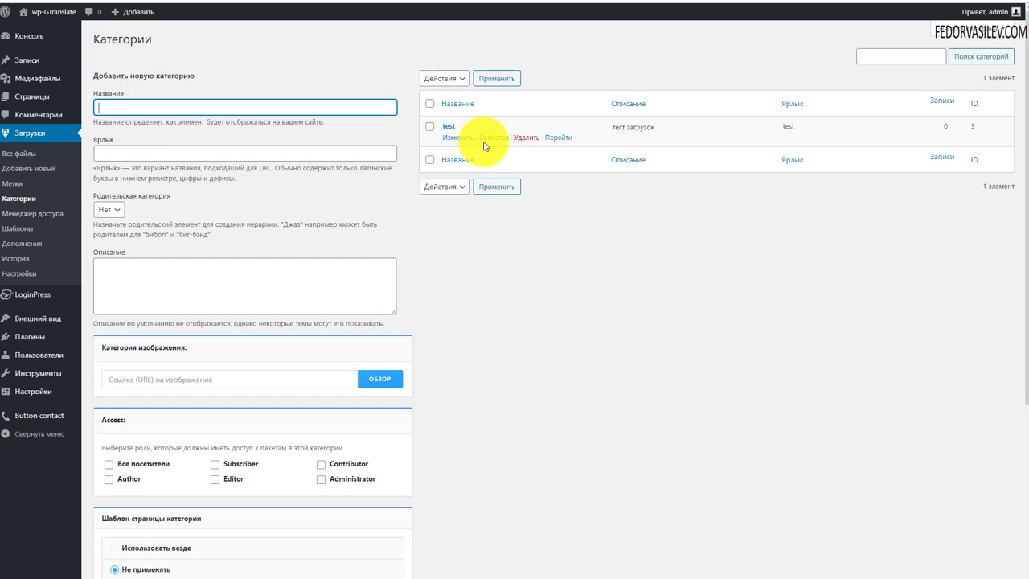
scroll(402, 271, "down", 3)
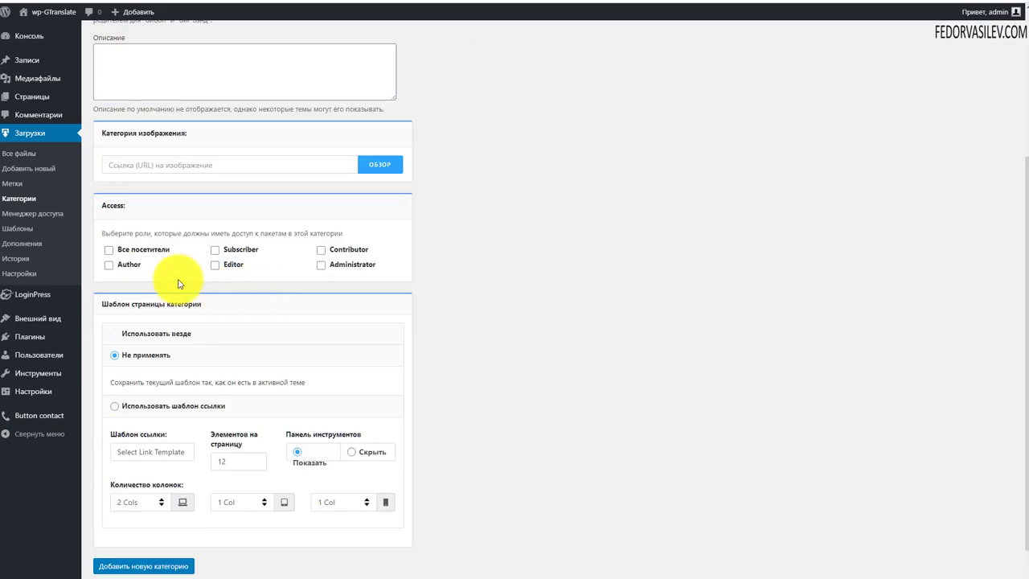
left_click(379, 163)
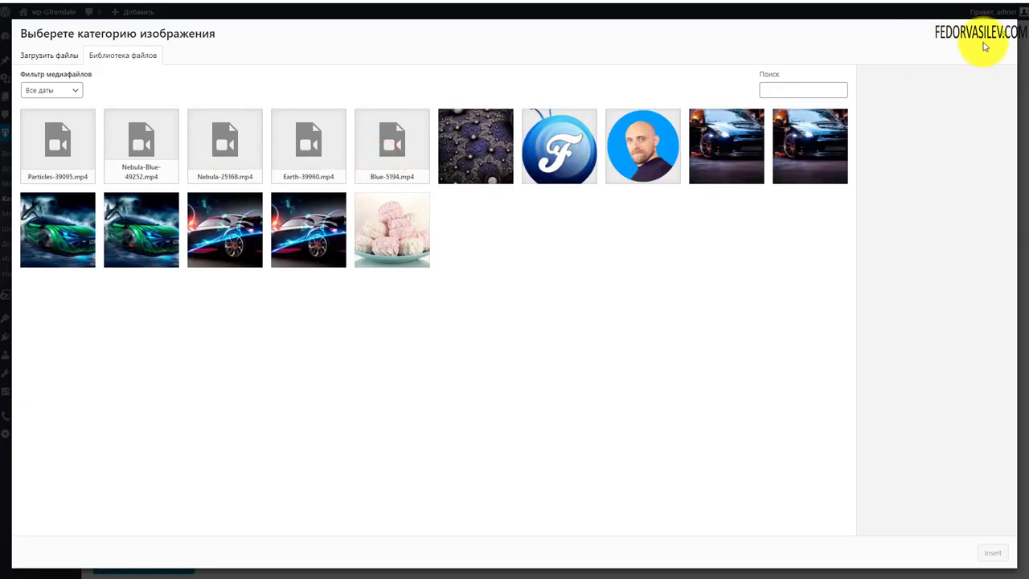
left_click(1005, 34)
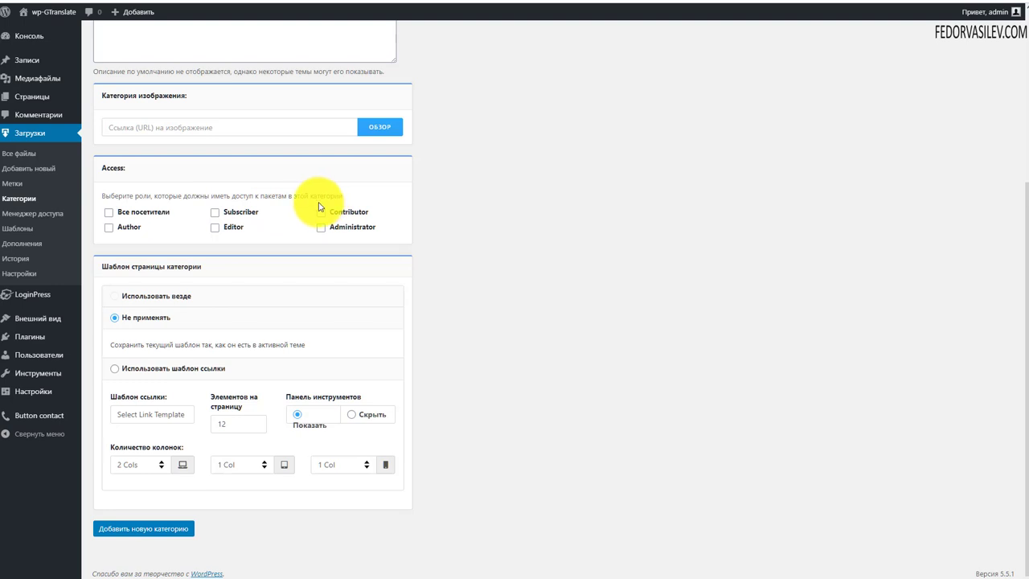
left_click(109, 213)
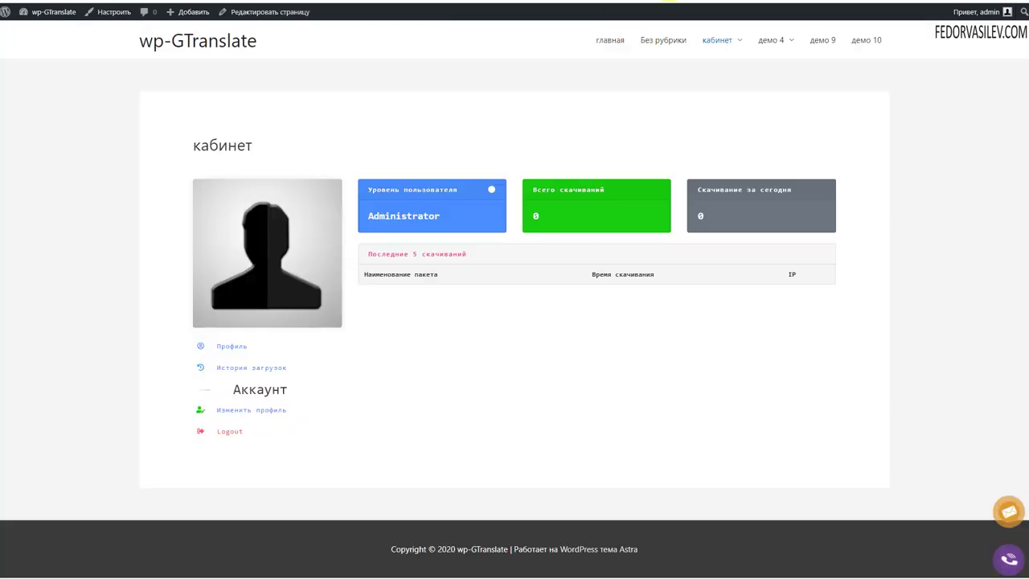
Step: Go to the site's главная (home) page from the front-end menu
left_click(610, 39)
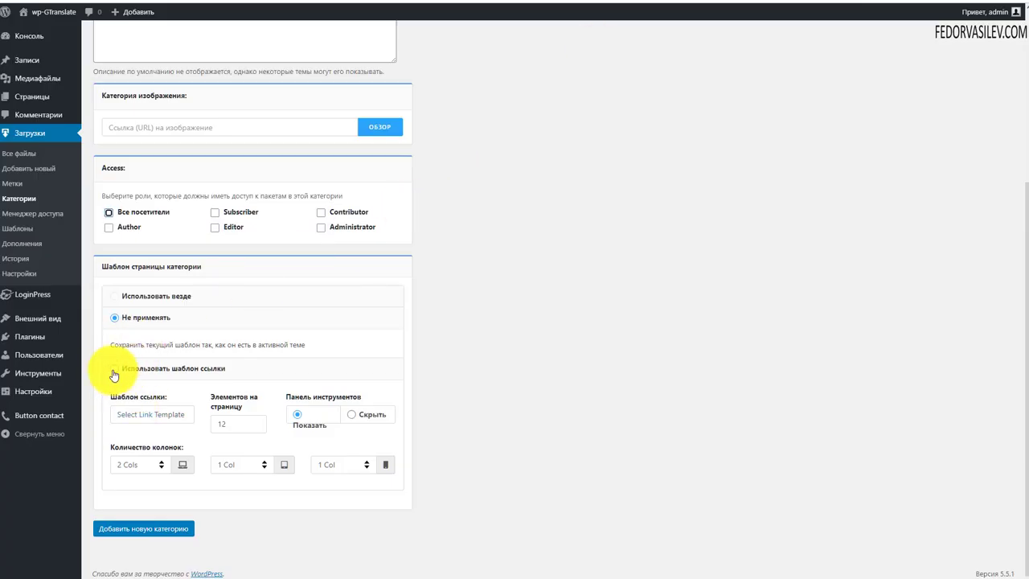
left_click(114, 368)
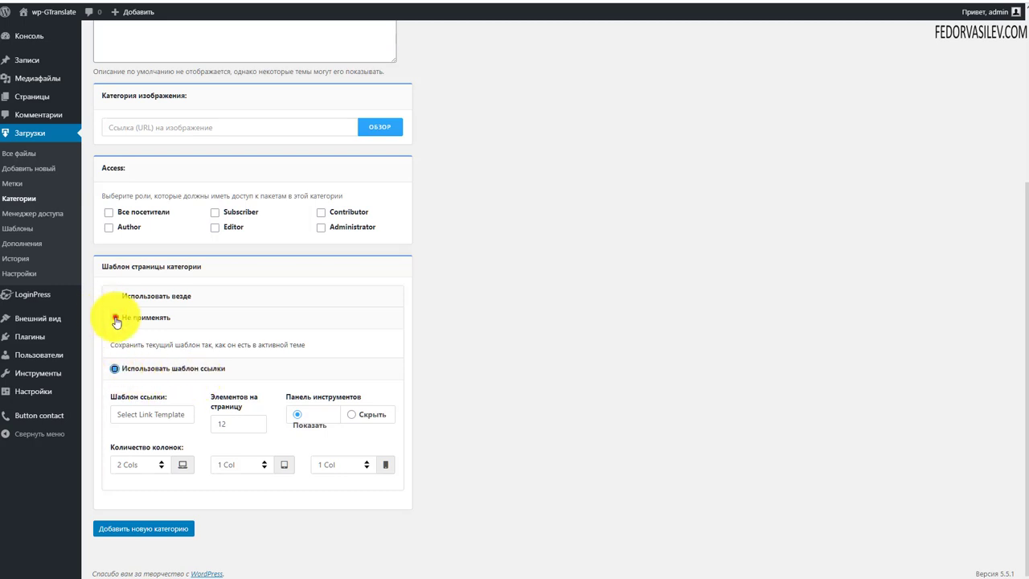
left_click(114, 318)
left_click(139, 402)
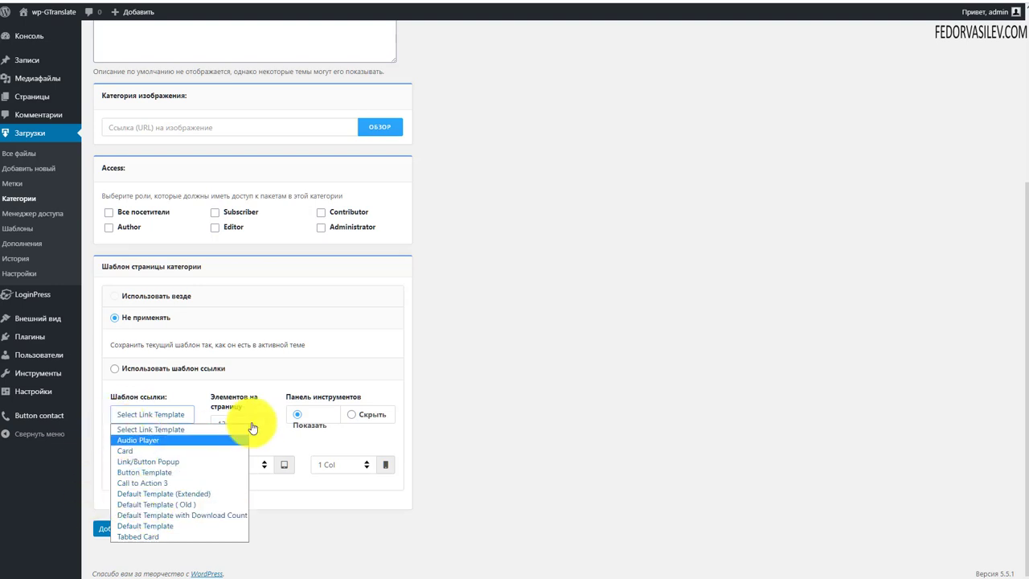
left_click(545, 426)
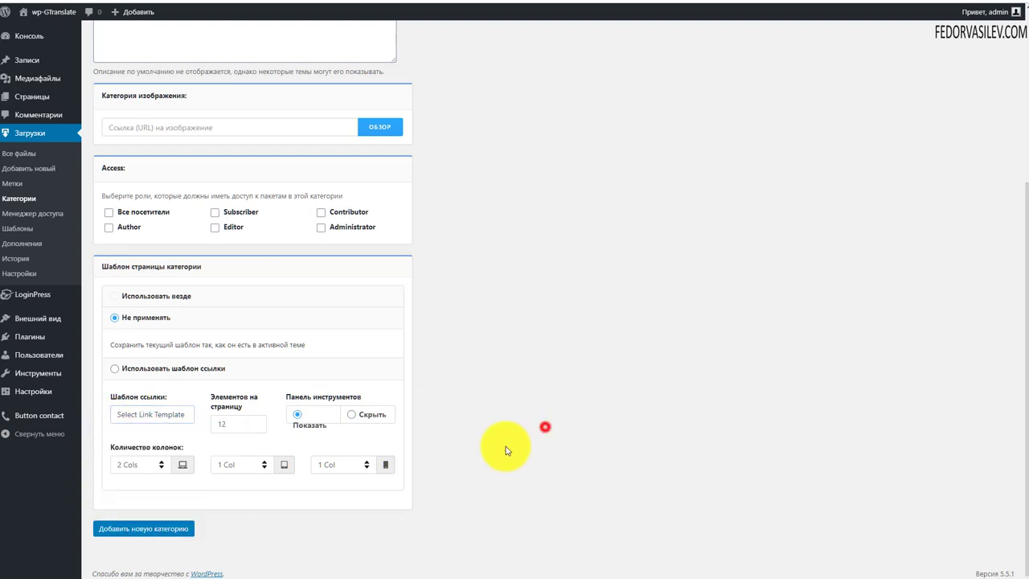
double_click(230, 423)
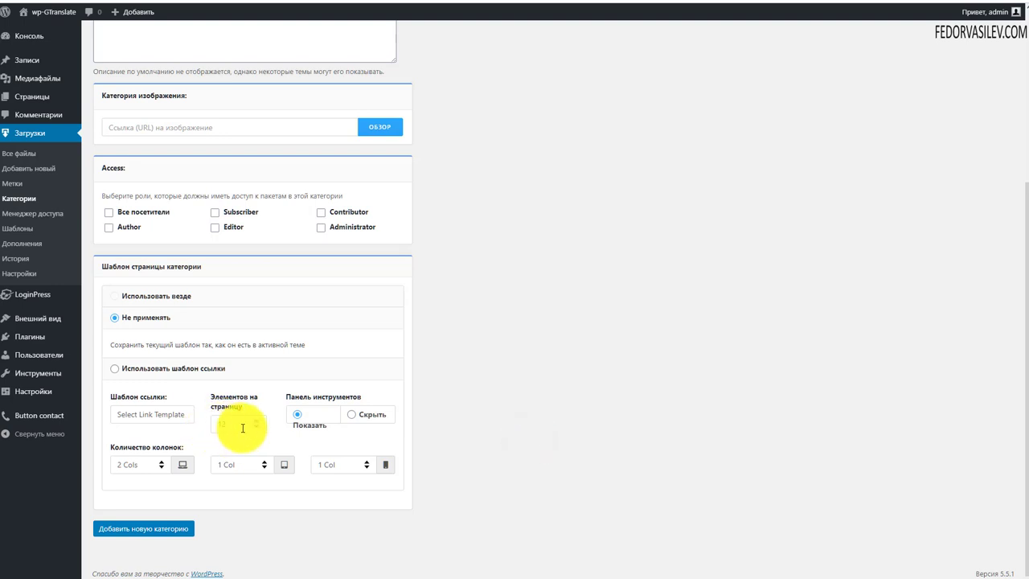
left_click(218, 421)
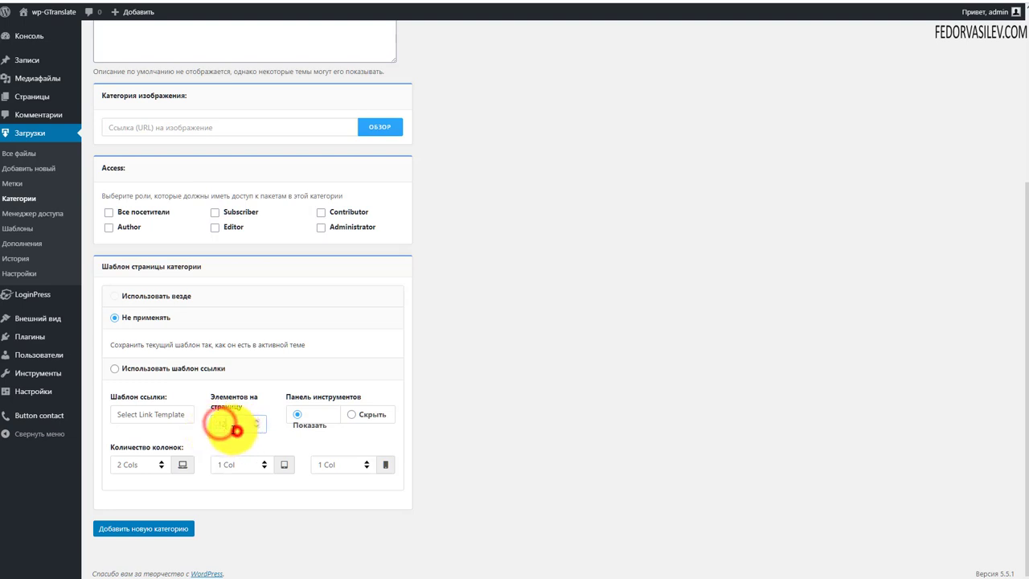
left_click(233, 422)
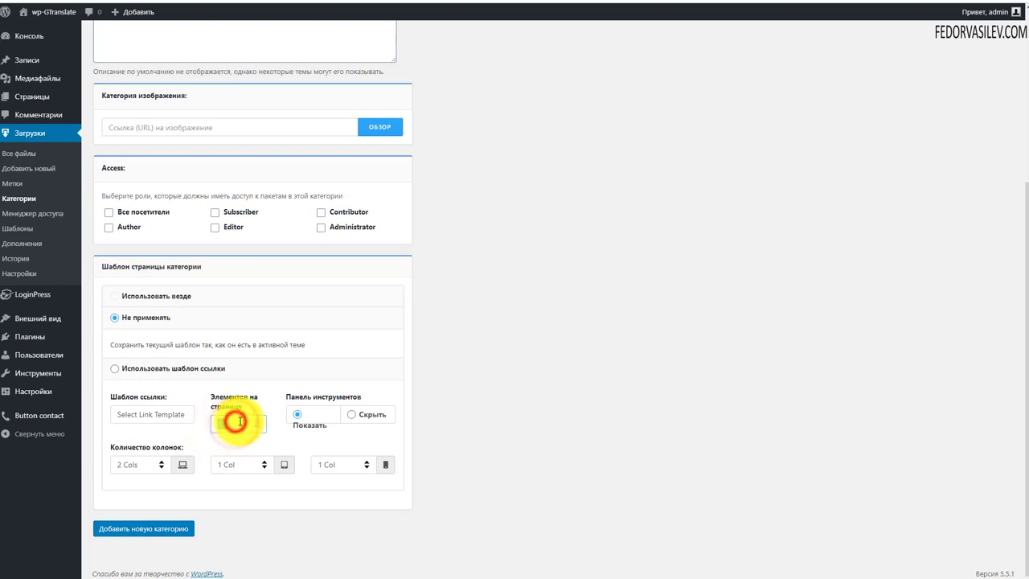
type("12")
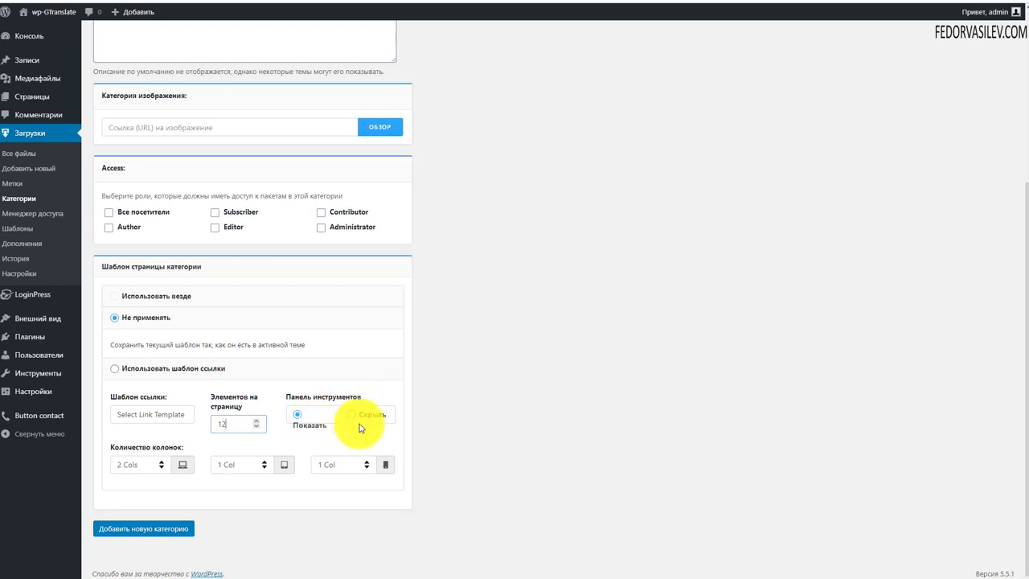
left_click(149, 470)
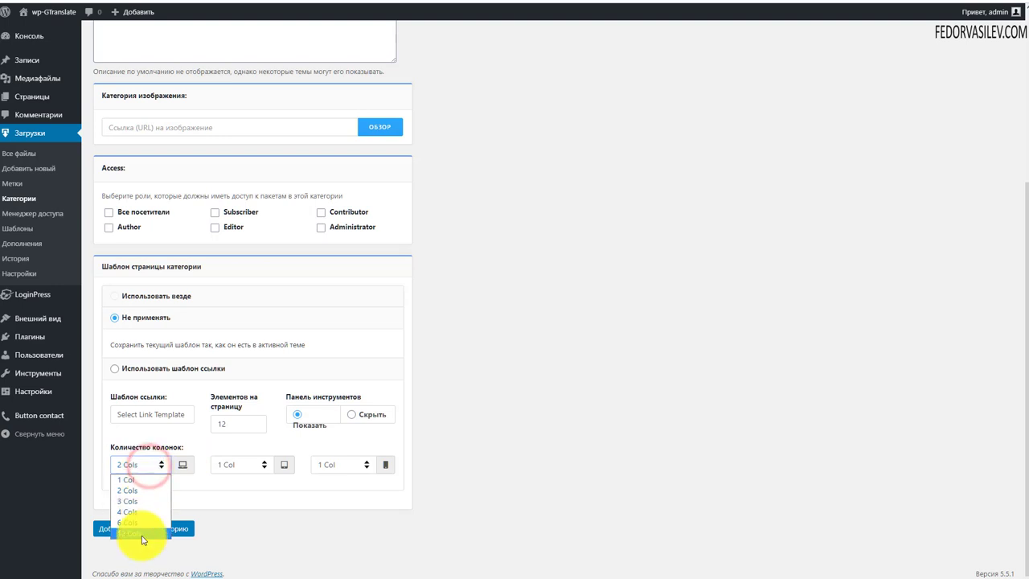
left_click(528, 427)
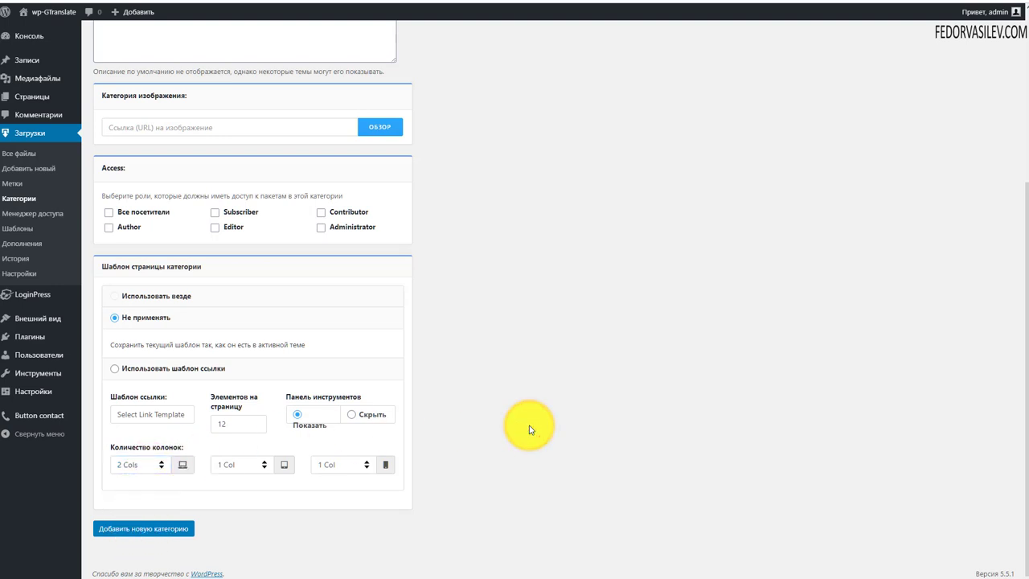
left_click(257, 466)
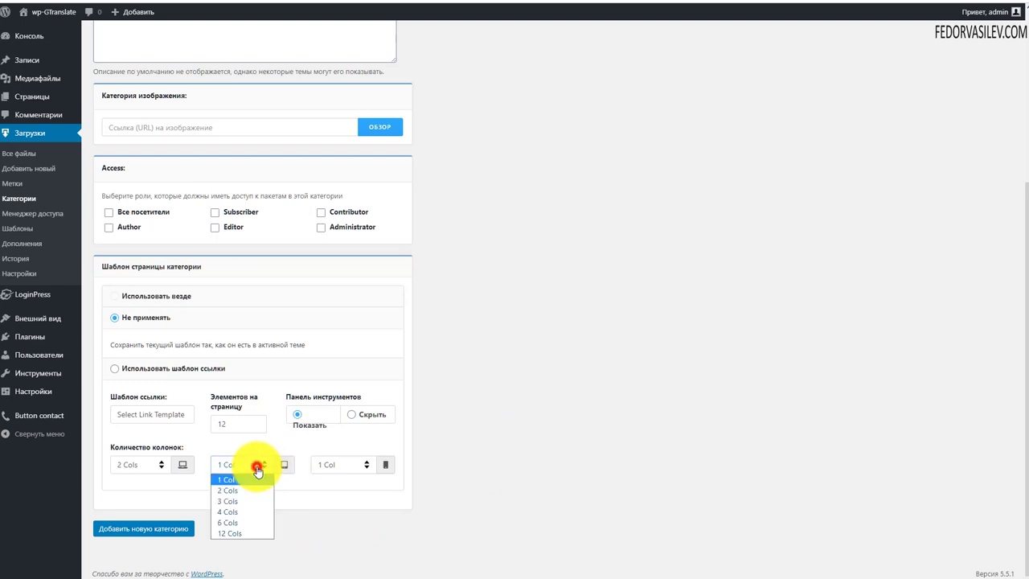
left_click(486, 430)
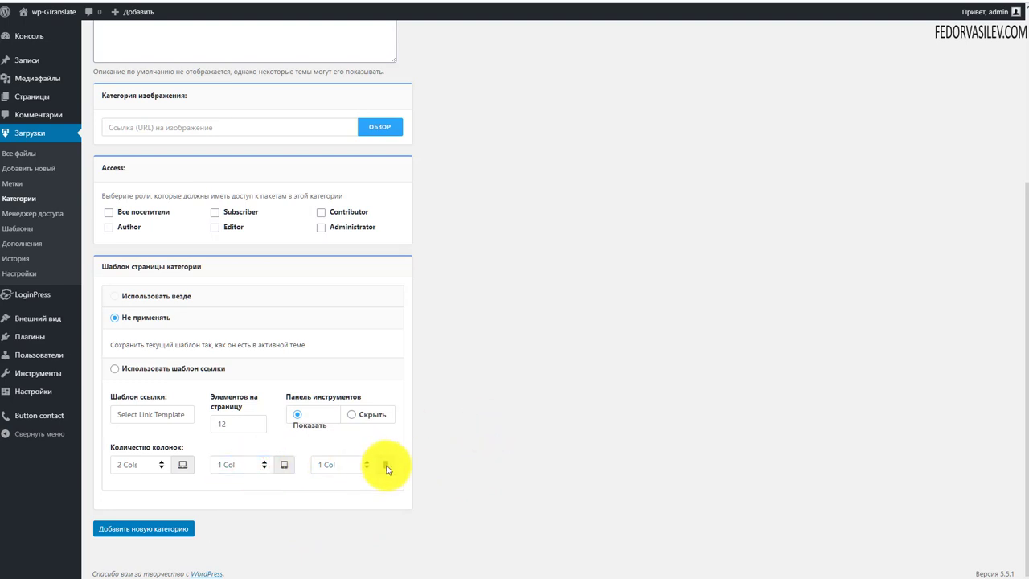
left_click(344, 468)
left_click(561, 406)
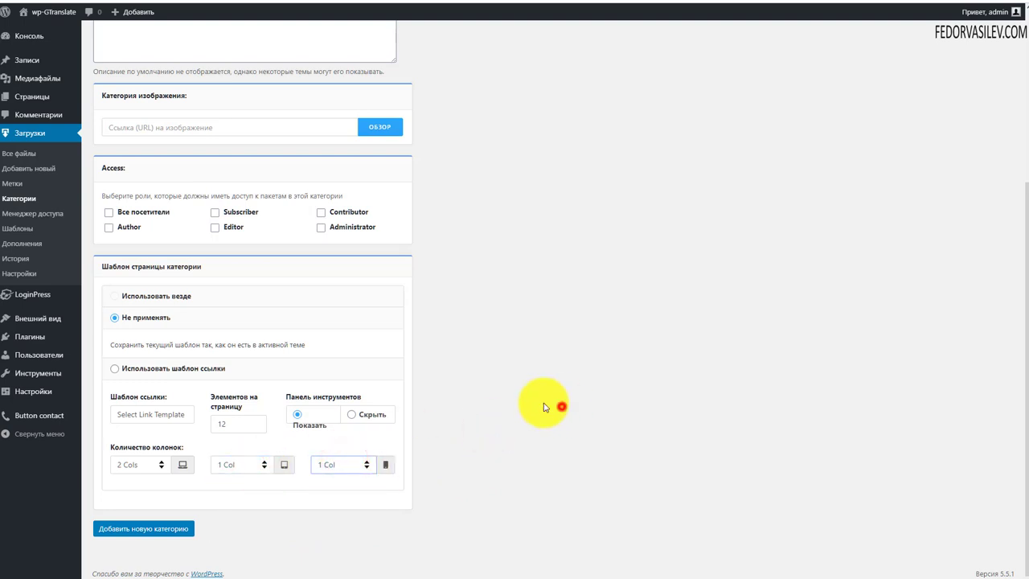
left_click(344, 465)
left_click(494, 450)
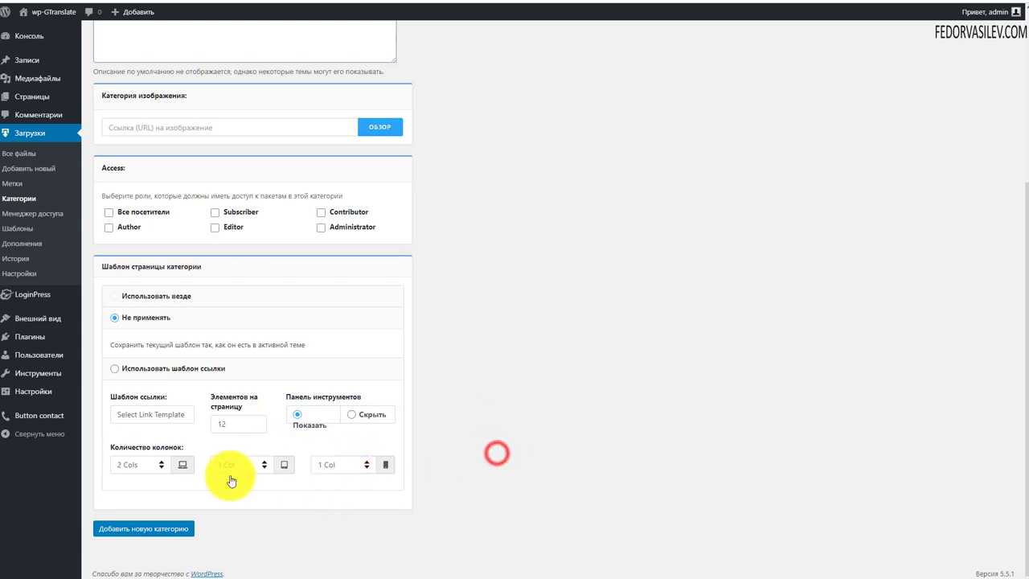
scroll(553, 408, "up", 3)
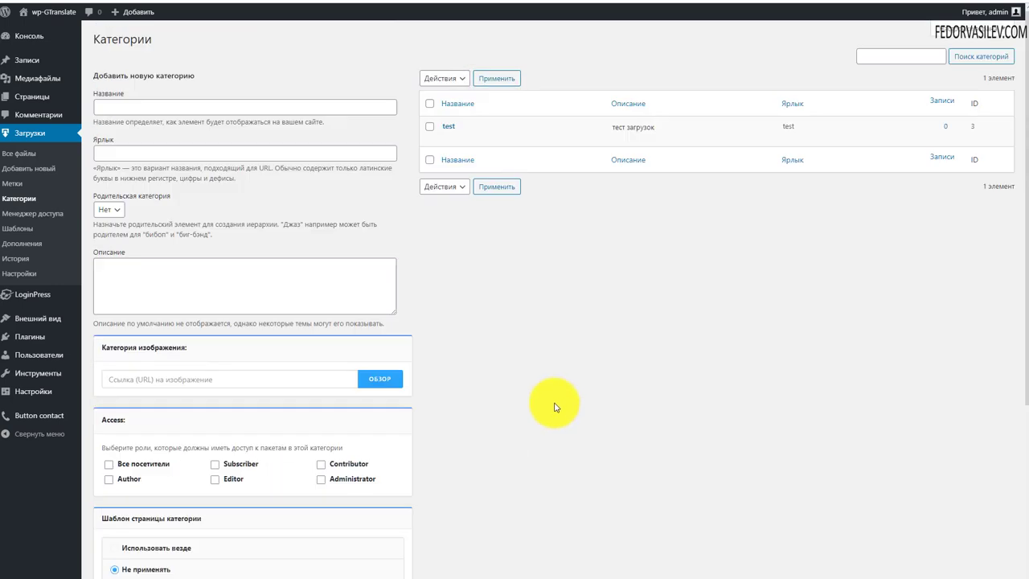
Step: Start a new download package via Добавить новый, titled файл-1
scroll(184, 214, "down", 3)
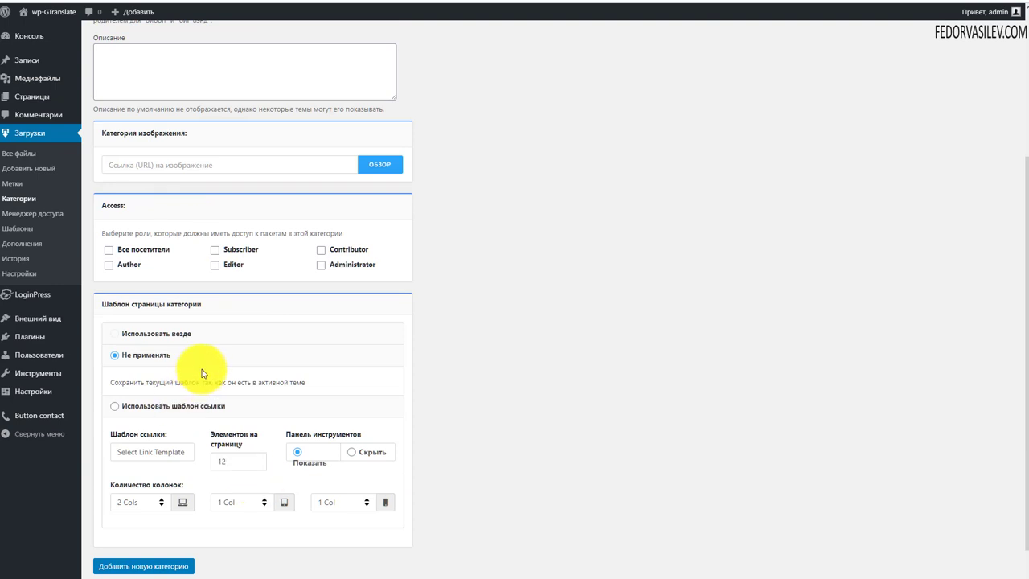
scroll(230, 441, "up", 3)
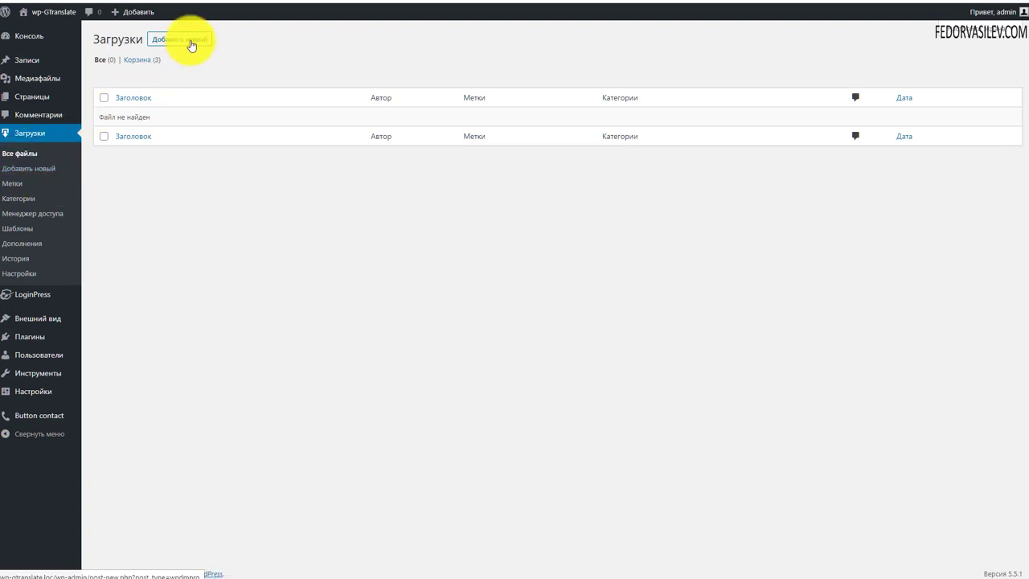
left_click(21, 168)
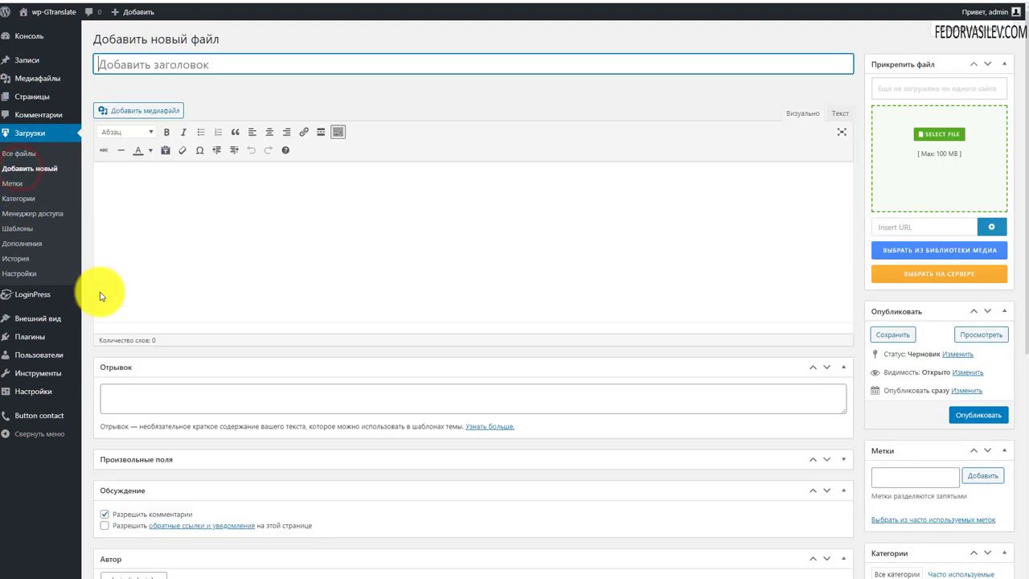
scroll(228, 264, "down", 1)
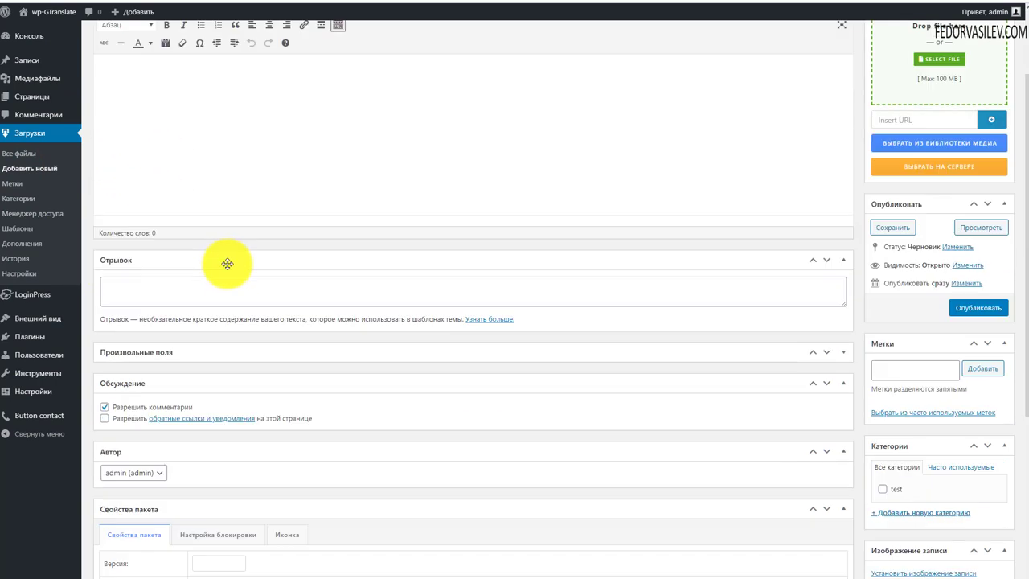
scroll(227, 263, "down", 1)
scroll(489, 379, "up", 2)
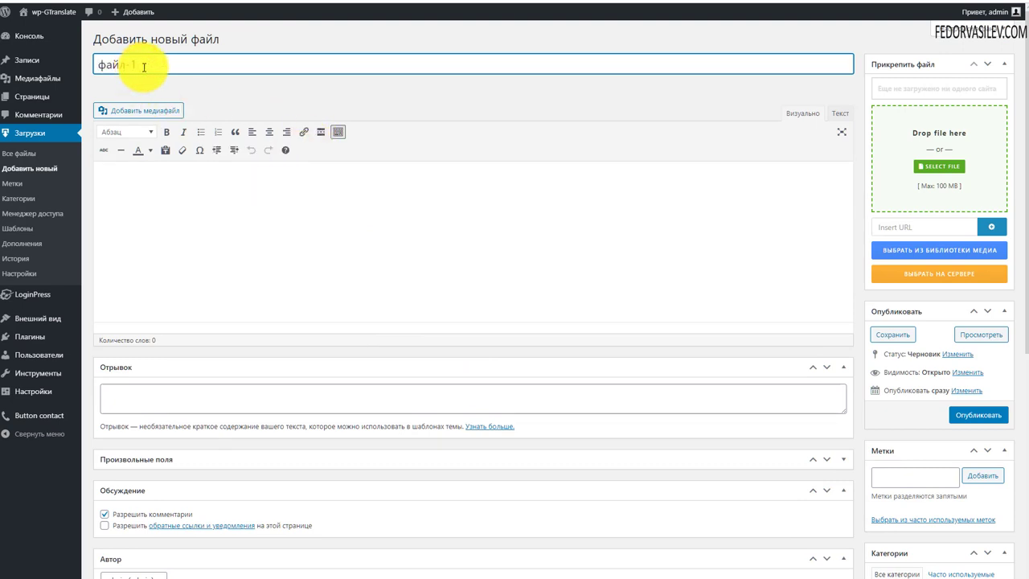
Step: Replace the stray word in the package description with 'описание'
left_click(230, 226)
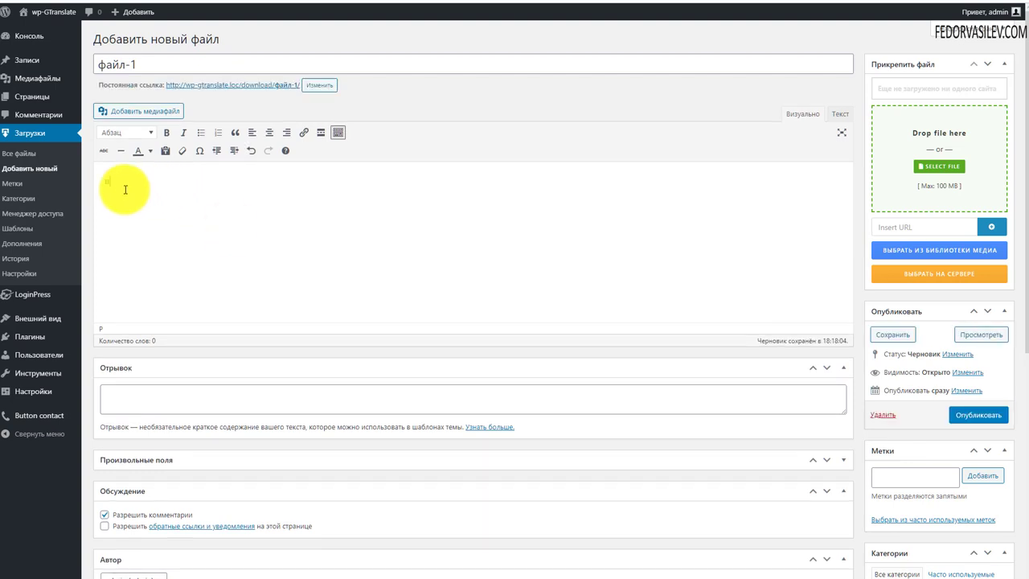
type("ннаая")
left_click_drag(172, 188, 88, 188)
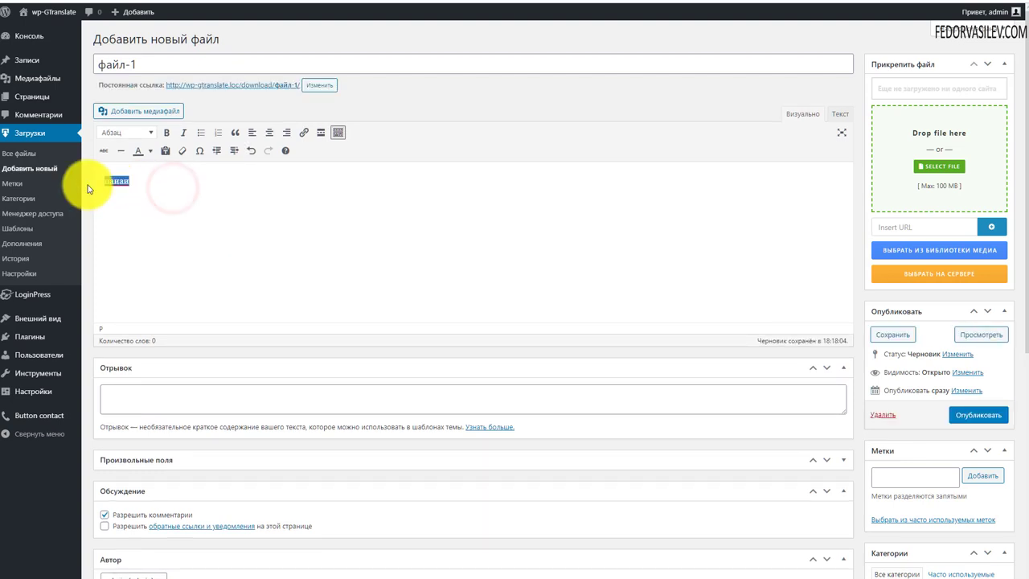
type("описание")
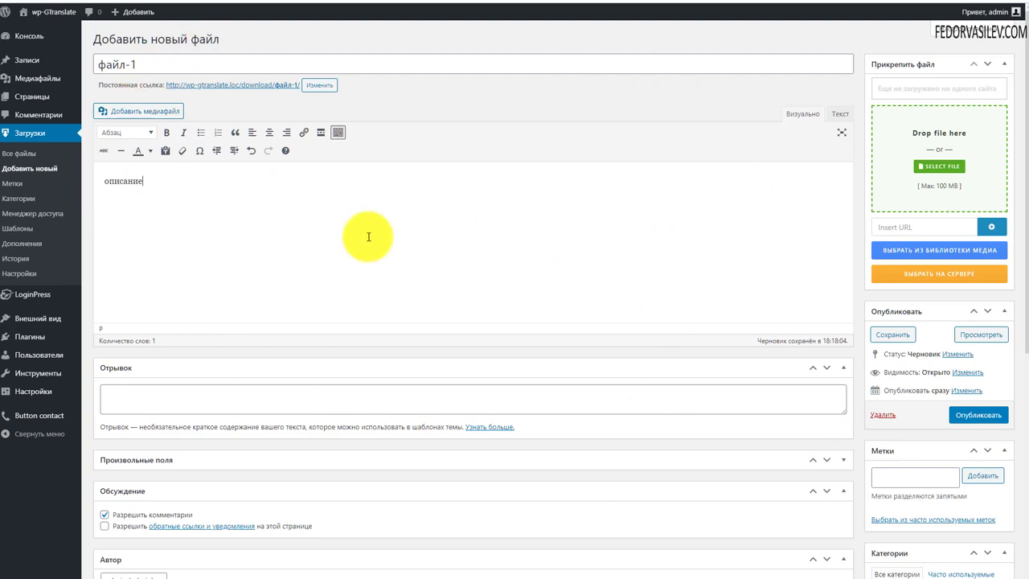
scroll(355, 209, "down", 1)
scroll(356, 209, "down", 1)
left_click(170, 235)
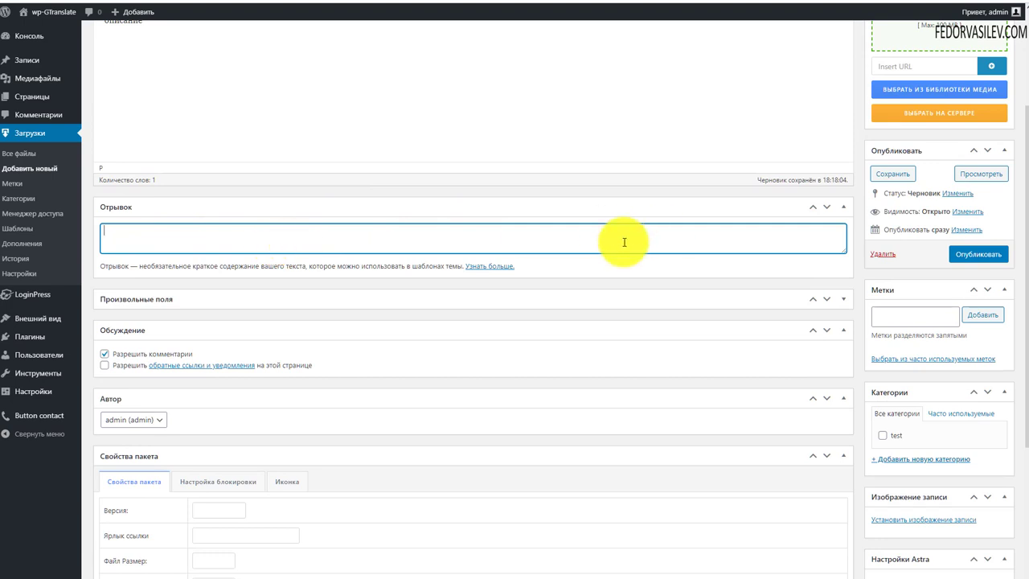
Step: Collapse the custom fields, excerpt, discussion and author panels
left_click(514, 299)
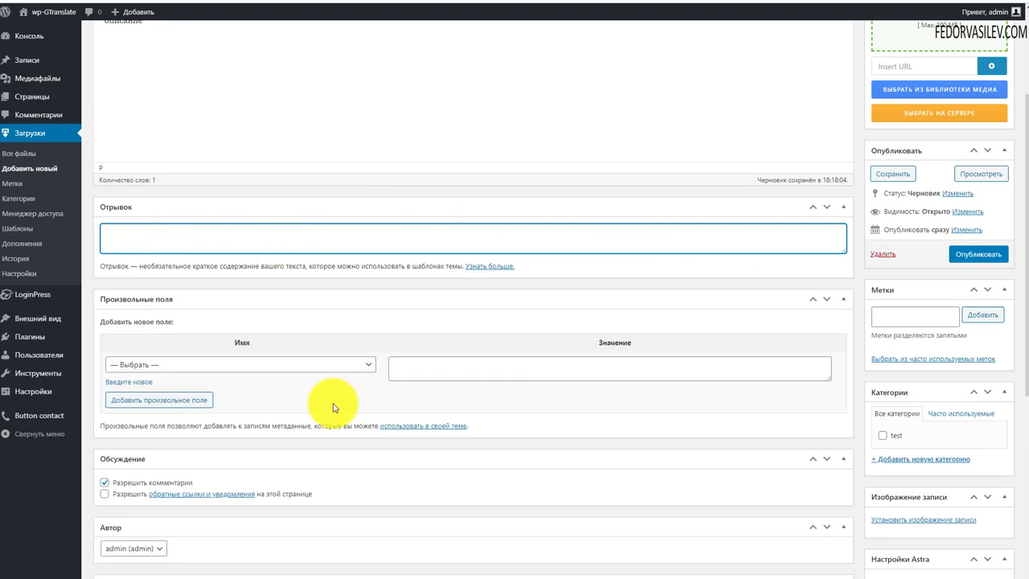
left_click(315, 365)
left_click(314, 366)
left_click(277, 296)
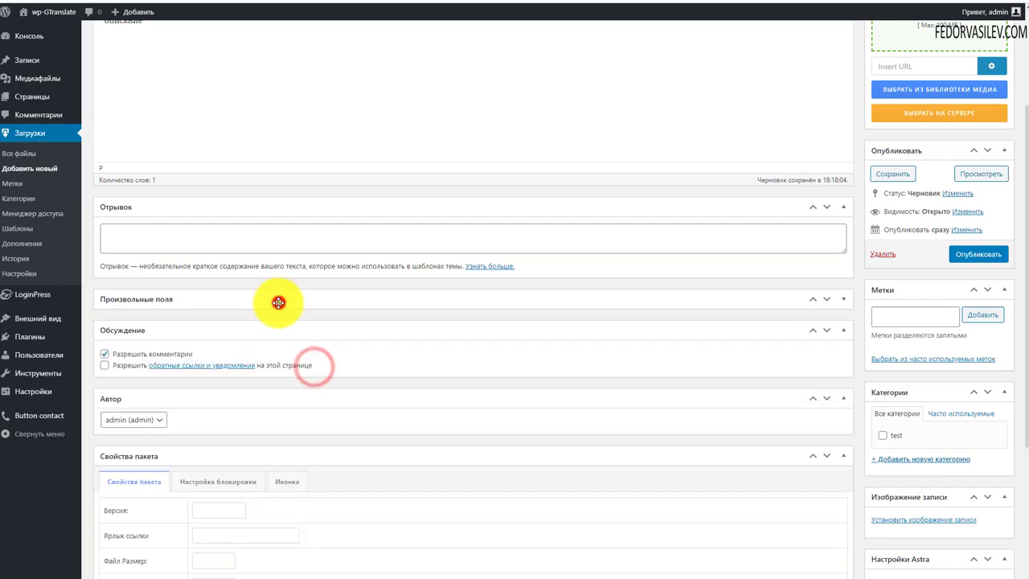
left_click(293, 211)
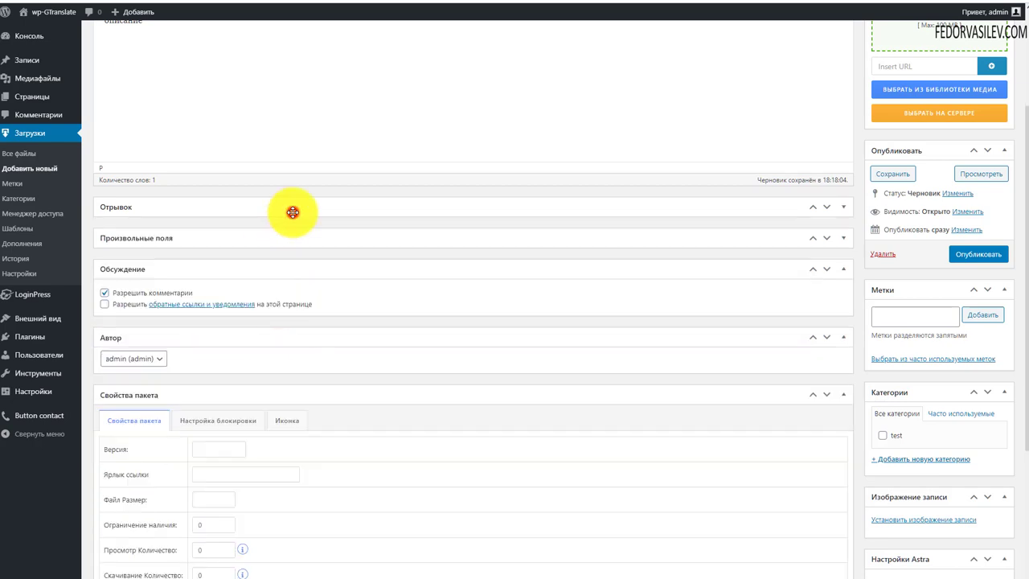
left_click(188, 269)
left_click(156, 299)
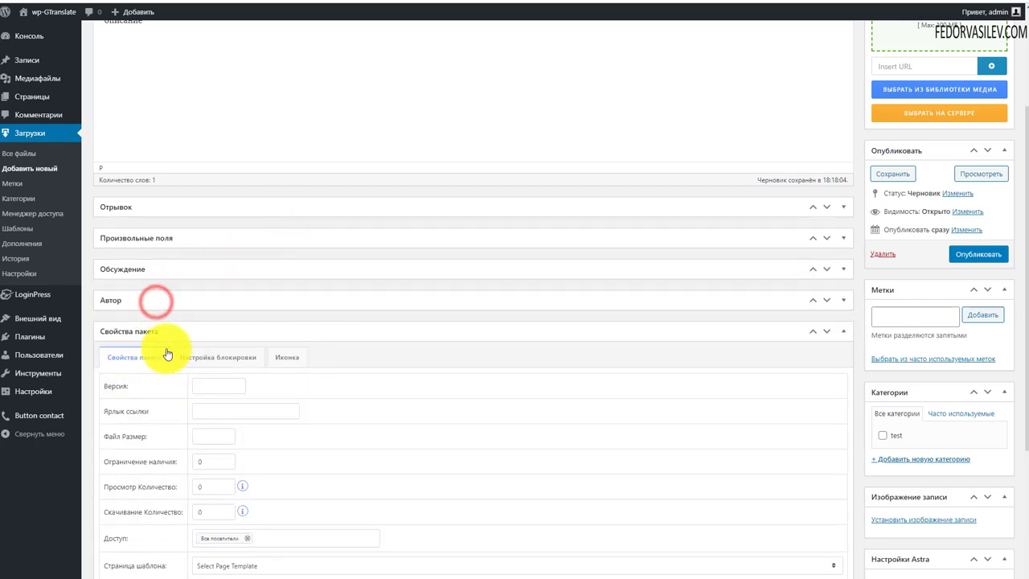
scroll(354, 352, "down", 3)
scroll(241, 322, "up", 3)
left_click(135, 232)
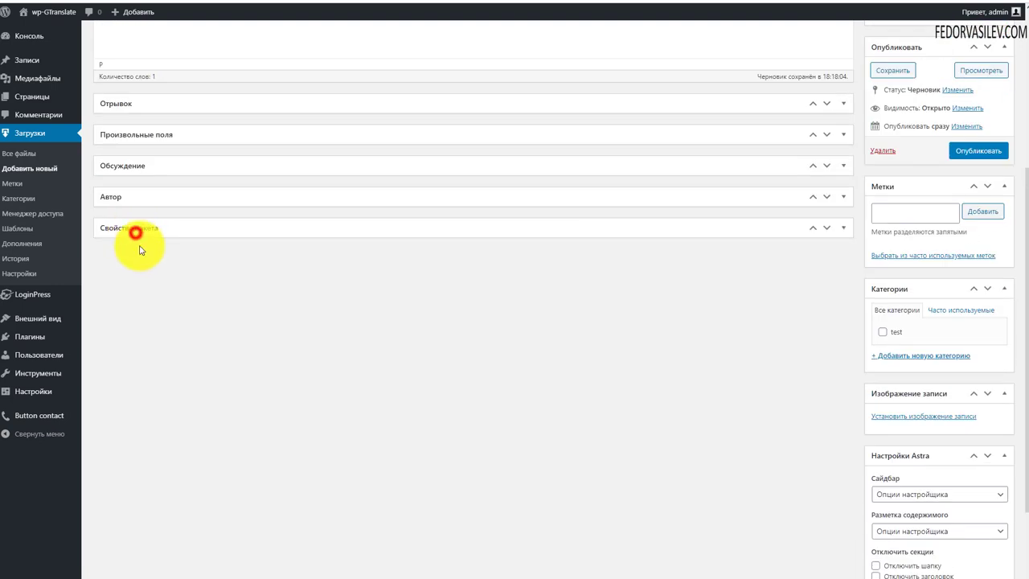
left_click(135, 232)
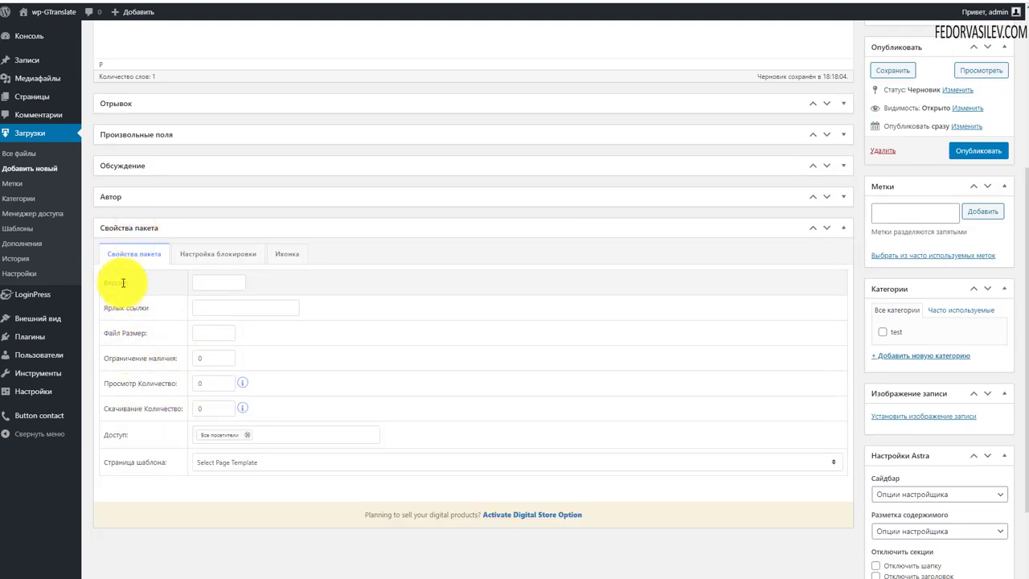
Step: Set the package version to 1.0 and the file size to 10
left_click(236, 281)
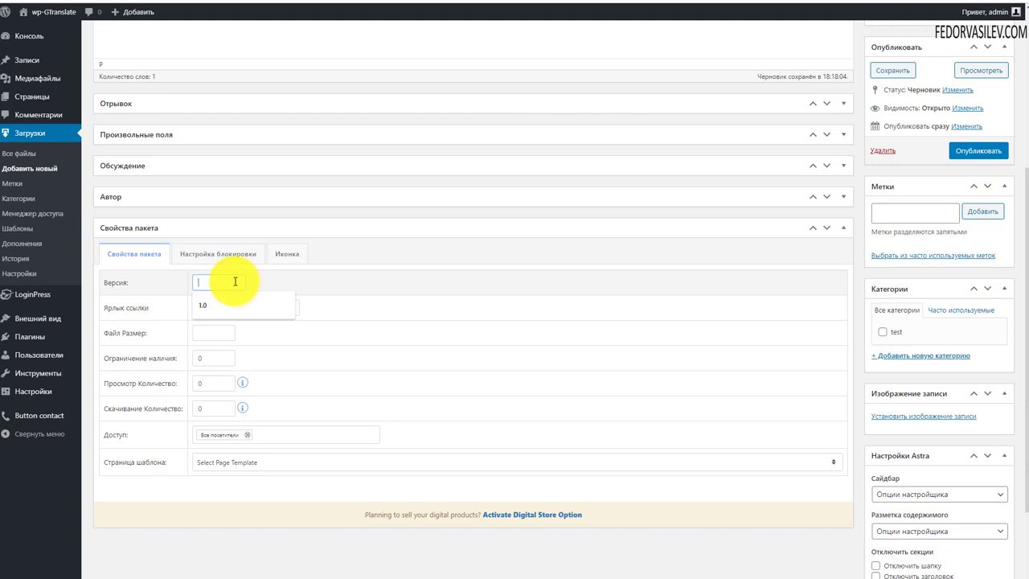
left_click(202, 306)
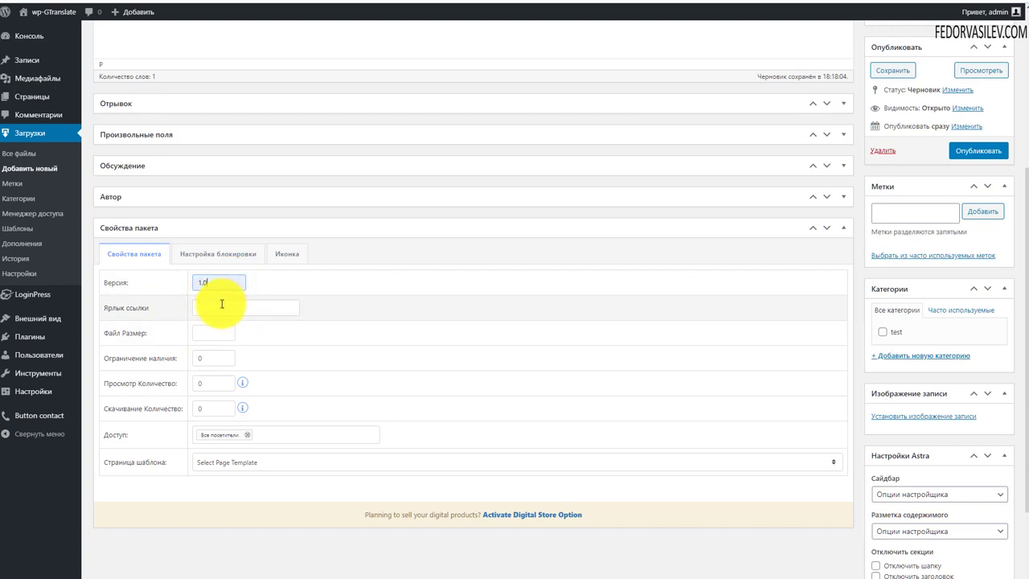
left_click(218, 304)
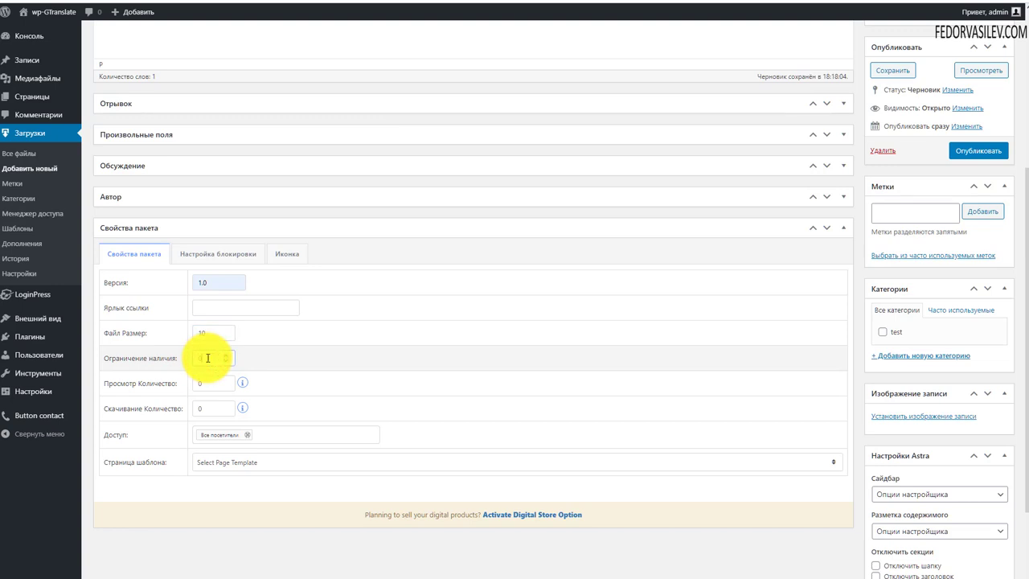
Step: Review the download count, access roles and page template options without changing them
left_click(212, 408)
mouse_move(238, 412)
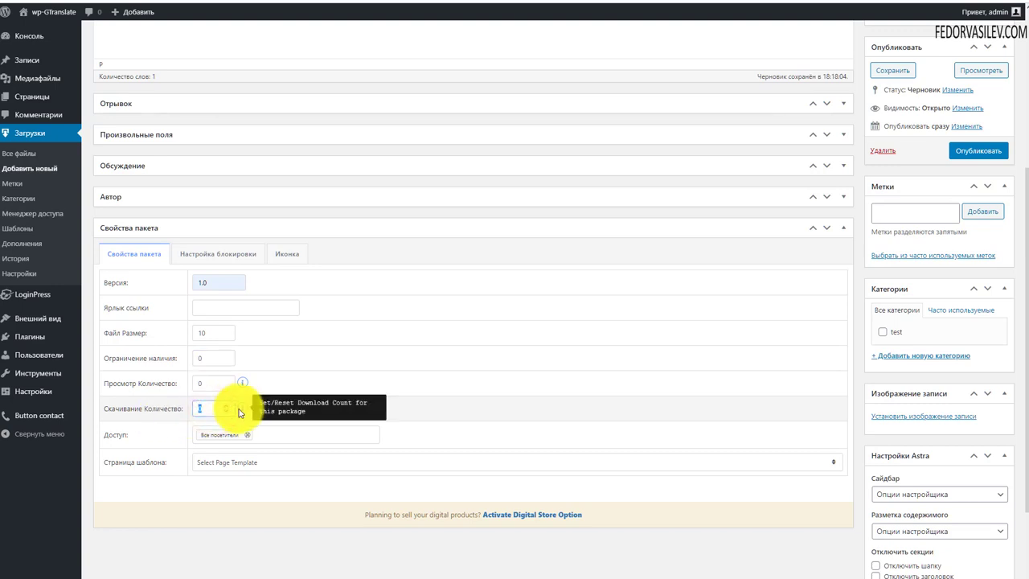
left_click(305, 432)
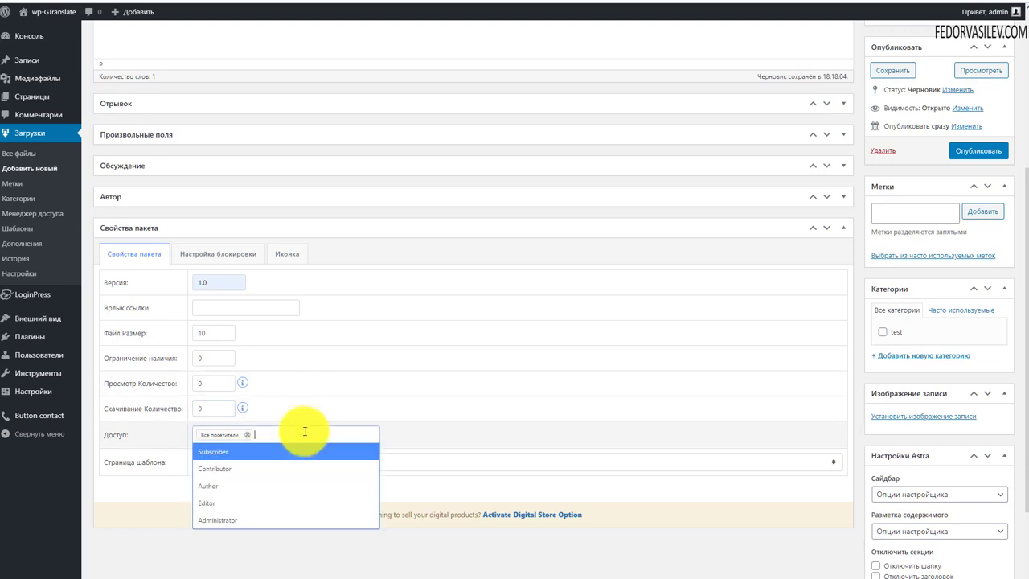
left_click(469, 442)
left_click(320, 464)
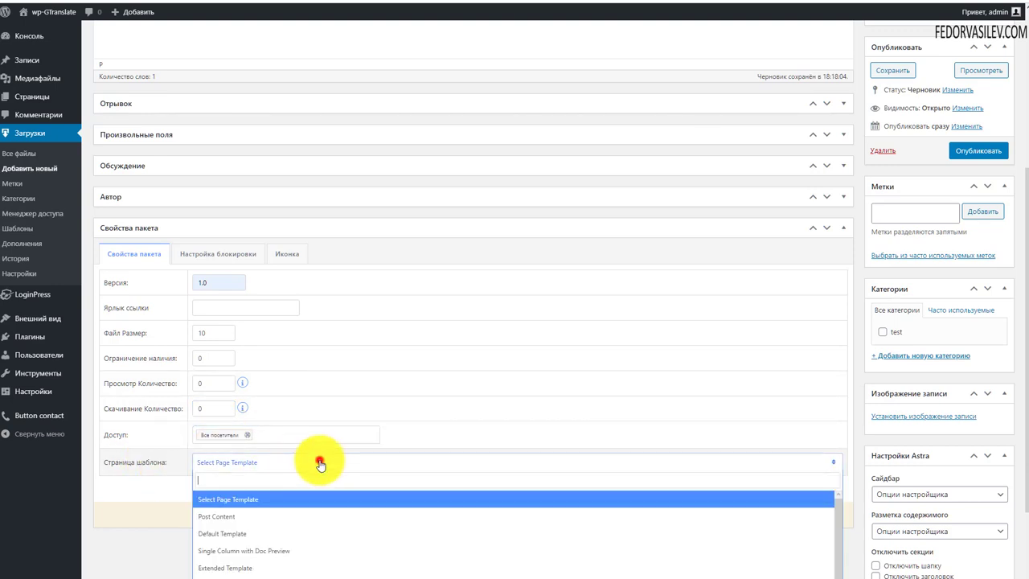
scroll(455, 282, "down", 2)
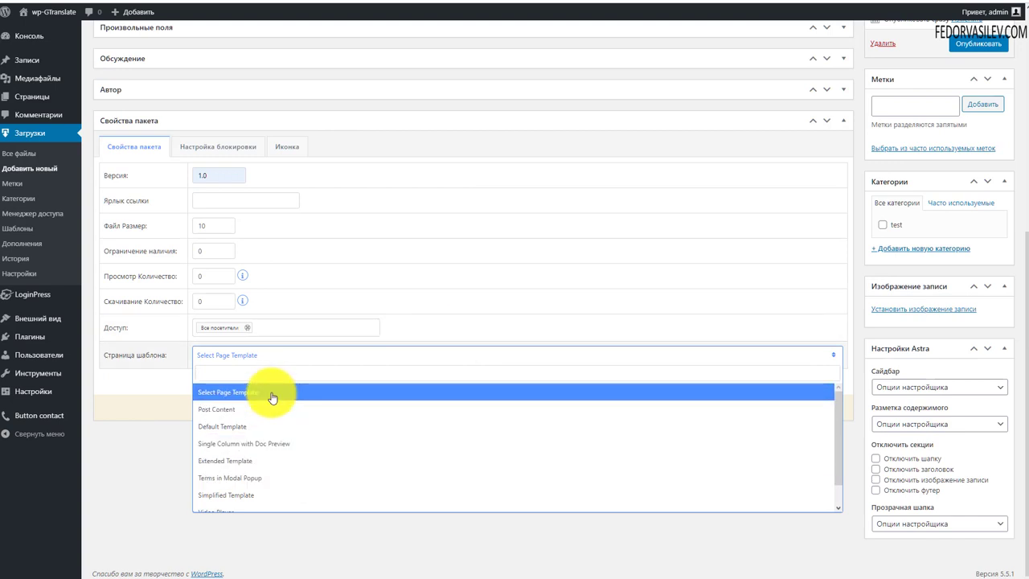
left_click(175, 374)
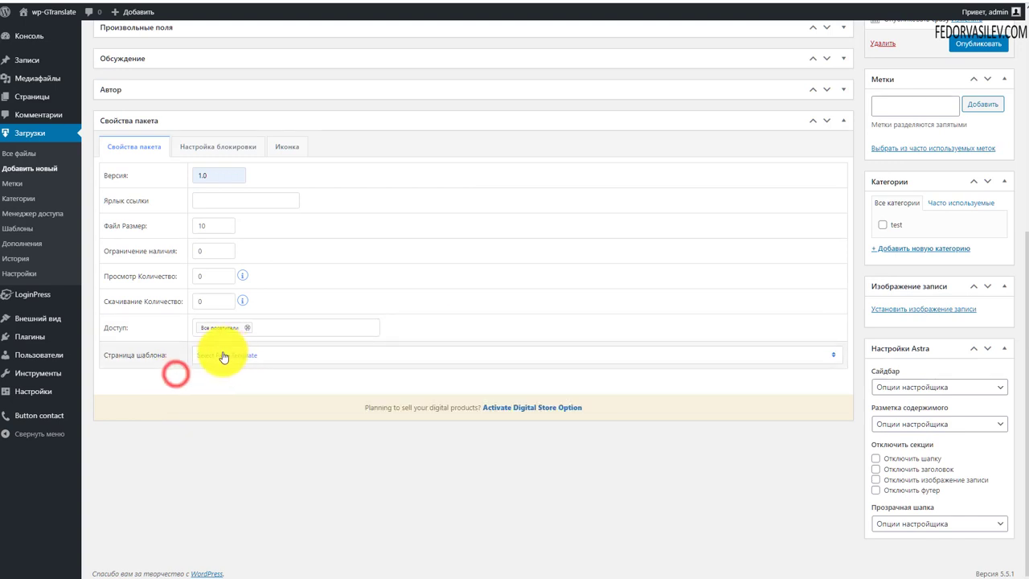
scroll(268, 379, "up", 3)
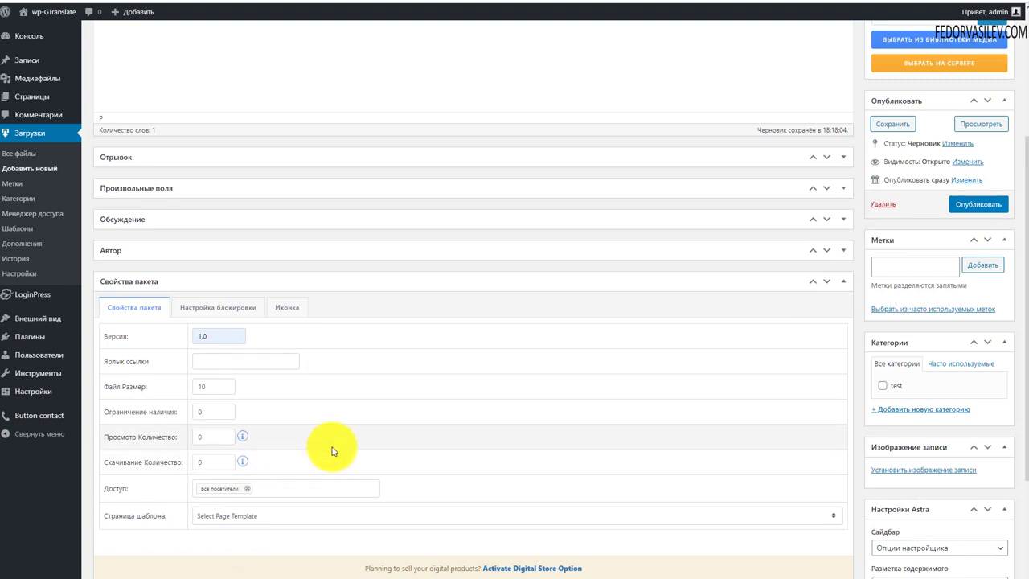
Step: Set the package icon to the red download icon, download2.png
left_click(214, 309)
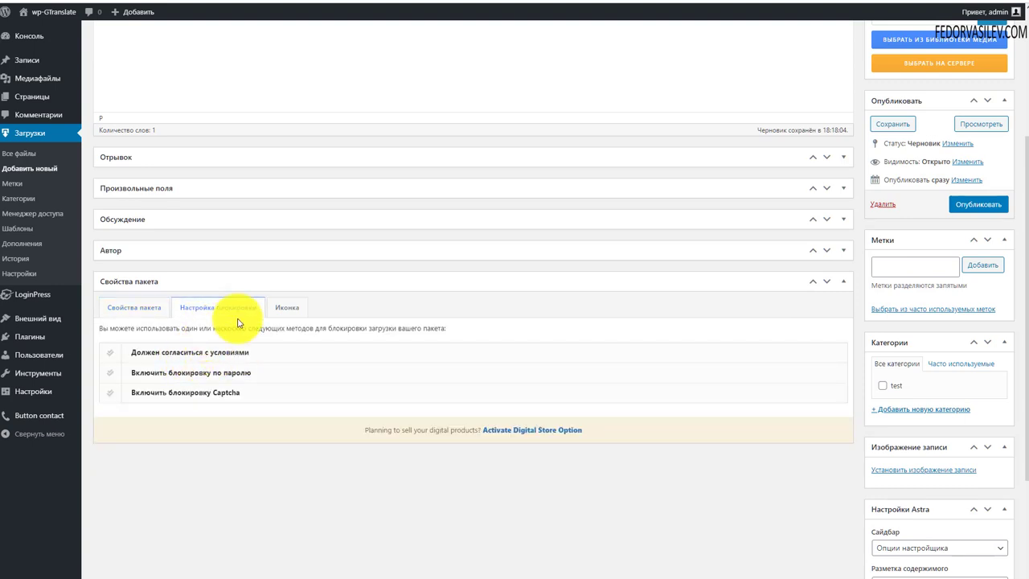
left_click(287, 308)
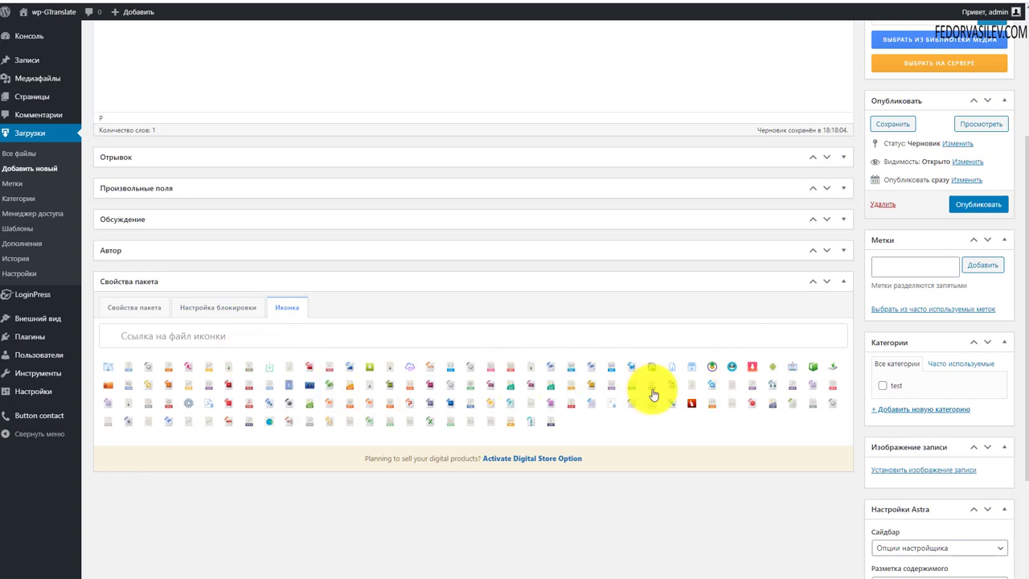
left_click(748, 370)
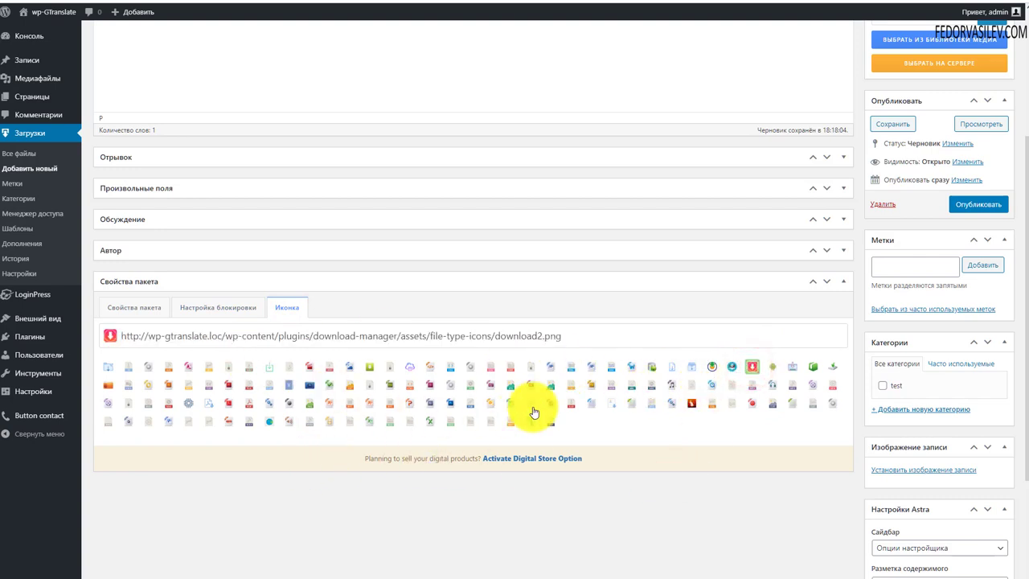
scroll(351, 345, "up", 3)
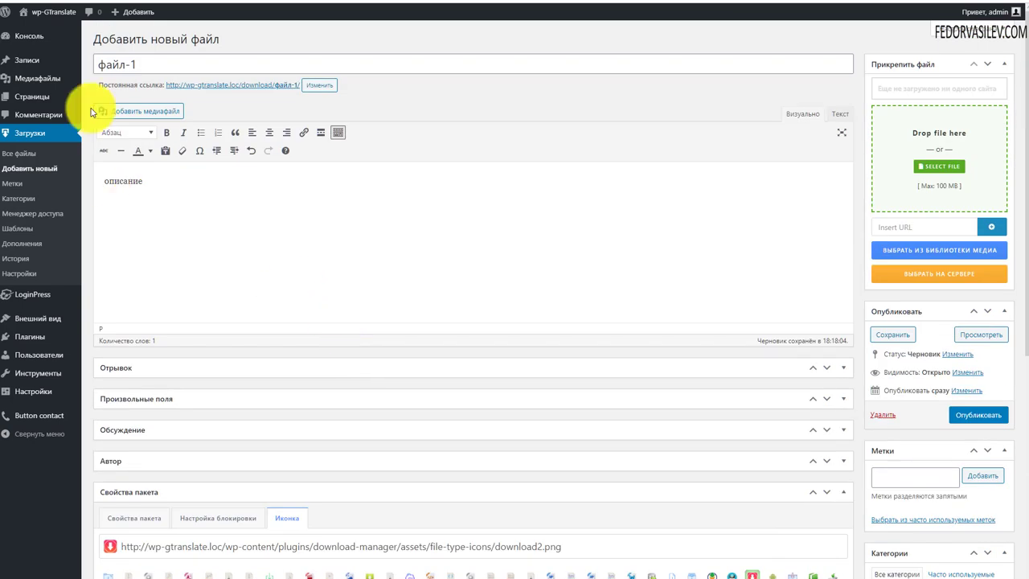
Step: Try attaching a file from the computer and by URL, dismissing the invalid URL alert
scroll(388, 376, "down", 2)
scroll(394, 378, "down", 2)
scroll(404, 383, "up", 4)
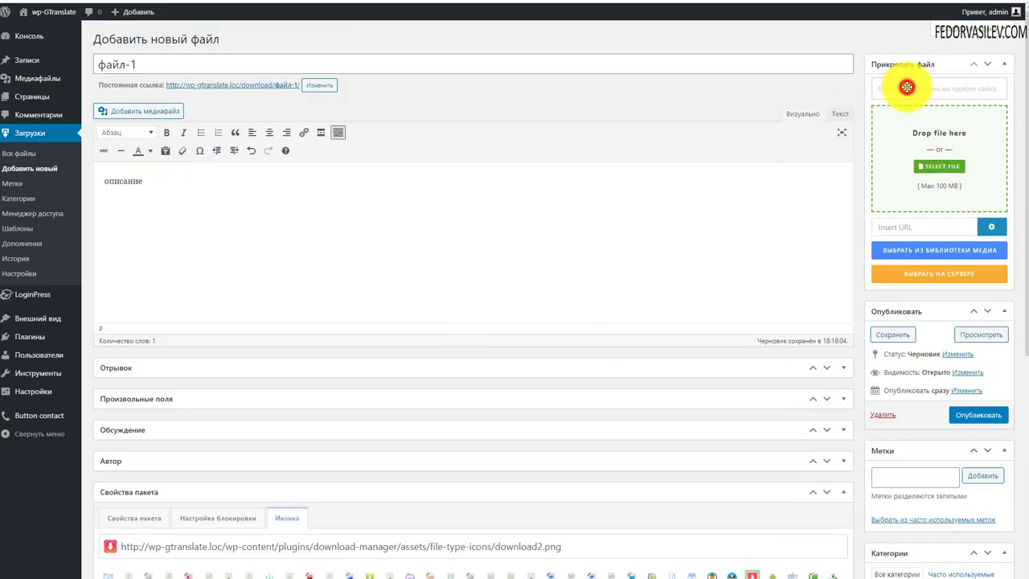
left_click(933, 170)
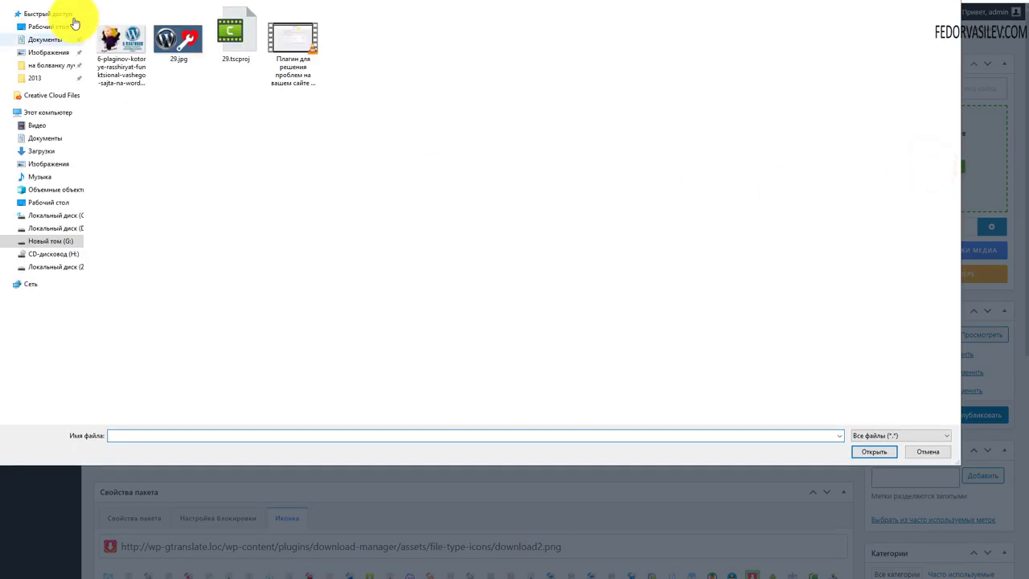
key("Escape")
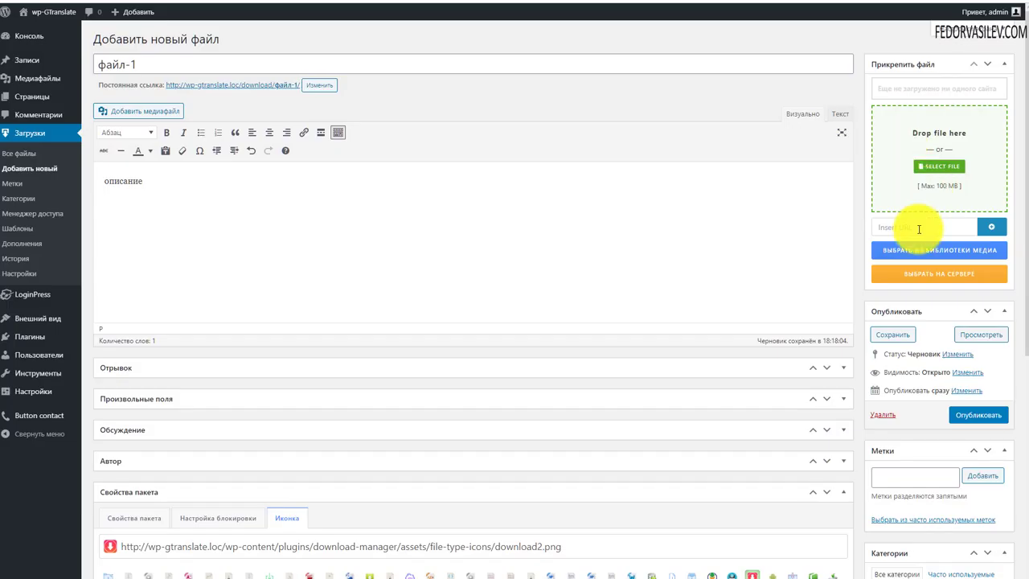
left_click(944, 227)
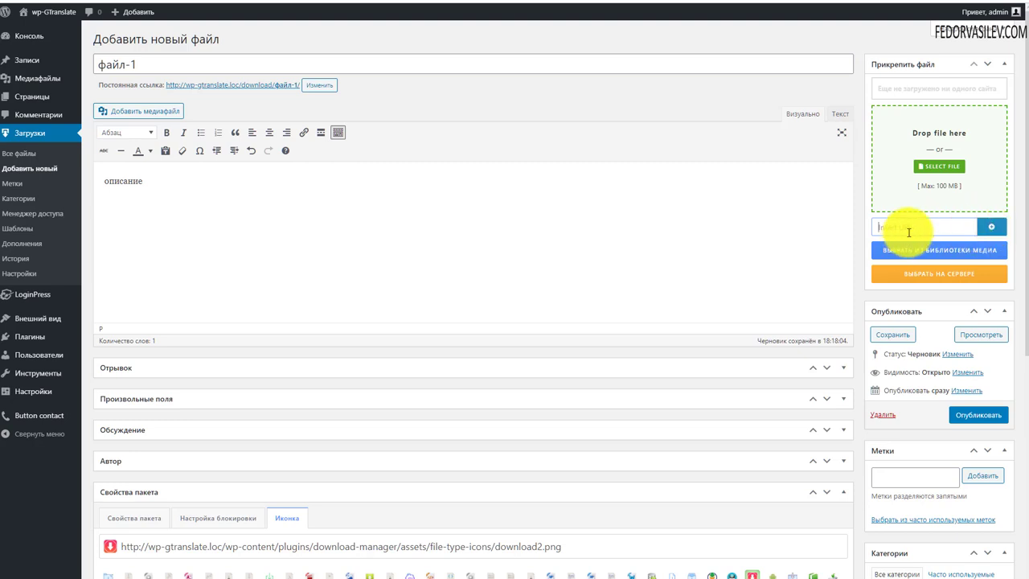
left_click(990, 226)
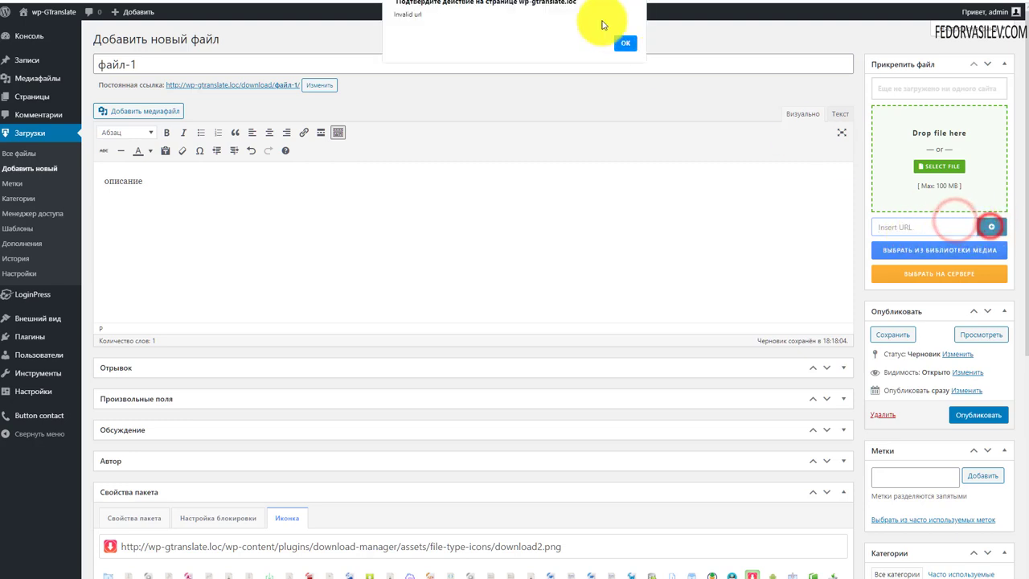
left_click(621, 40)
Step: Attach zef.jpg from the media library to the package with its protection removed
left_click(948, 256)
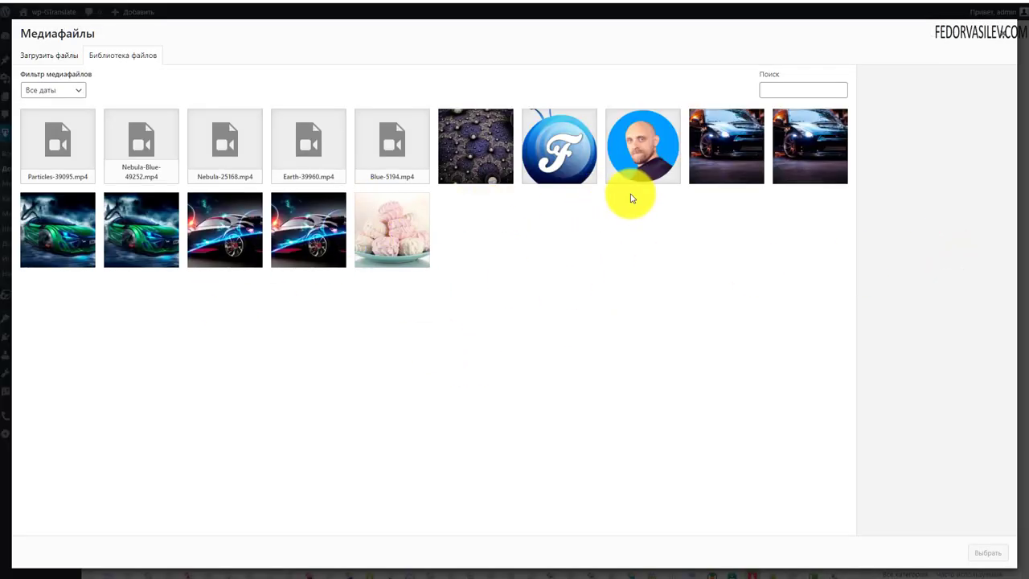
left_click(402, 228)
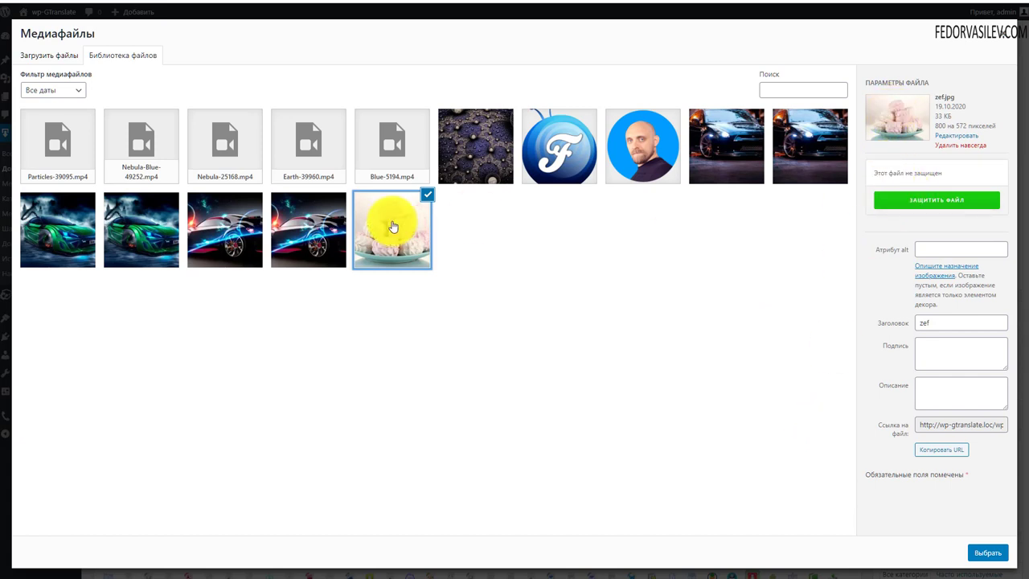
left_click(935, 206)
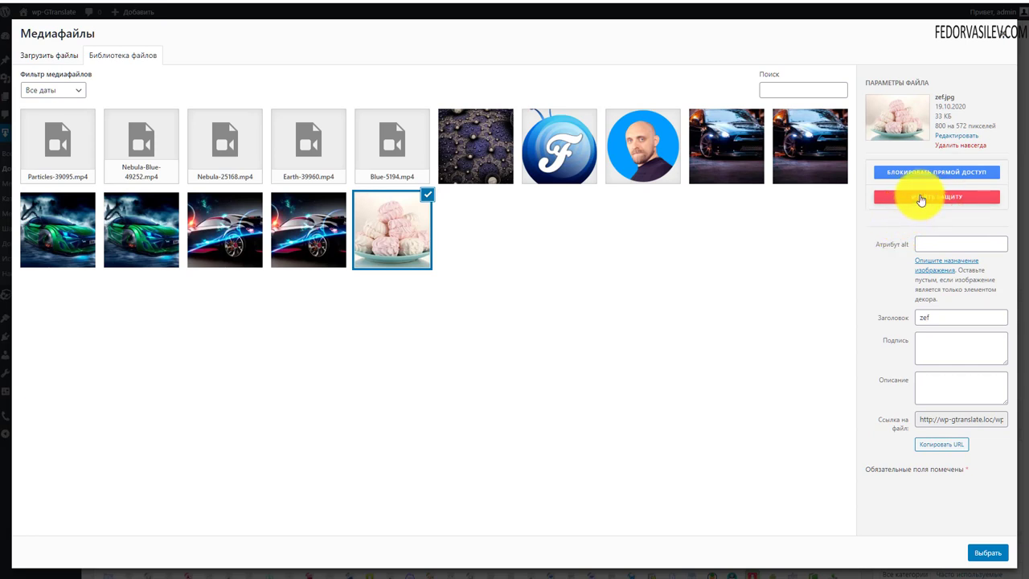
left_click(921, 199)
left_click(905, 198)
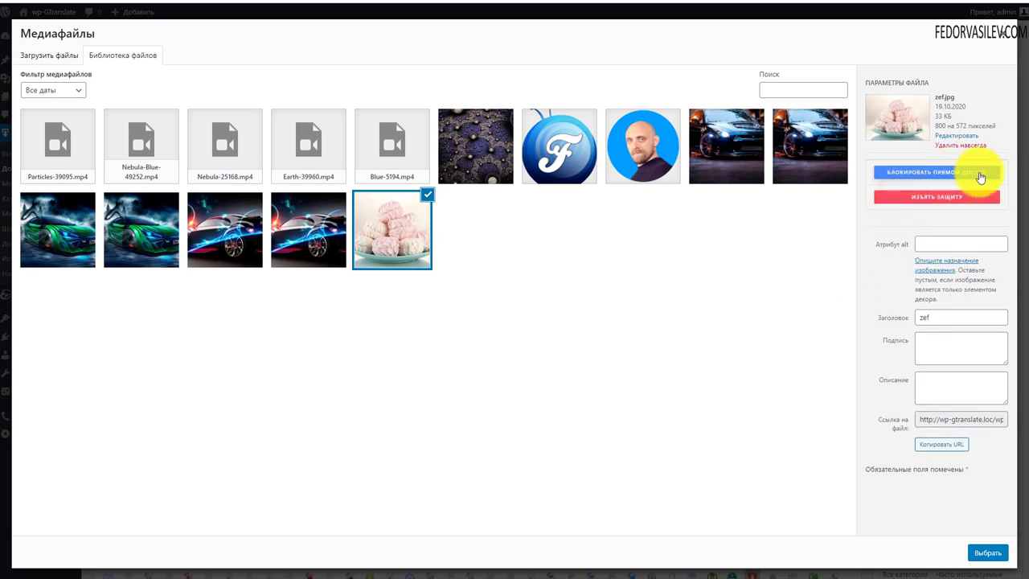
left_click(925, 199)
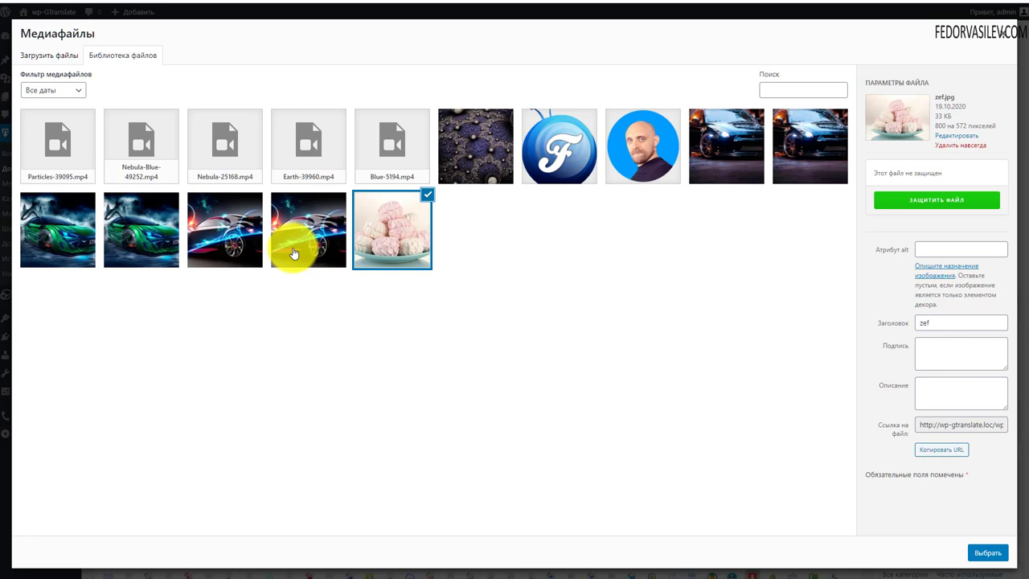
left_click(972, 555)
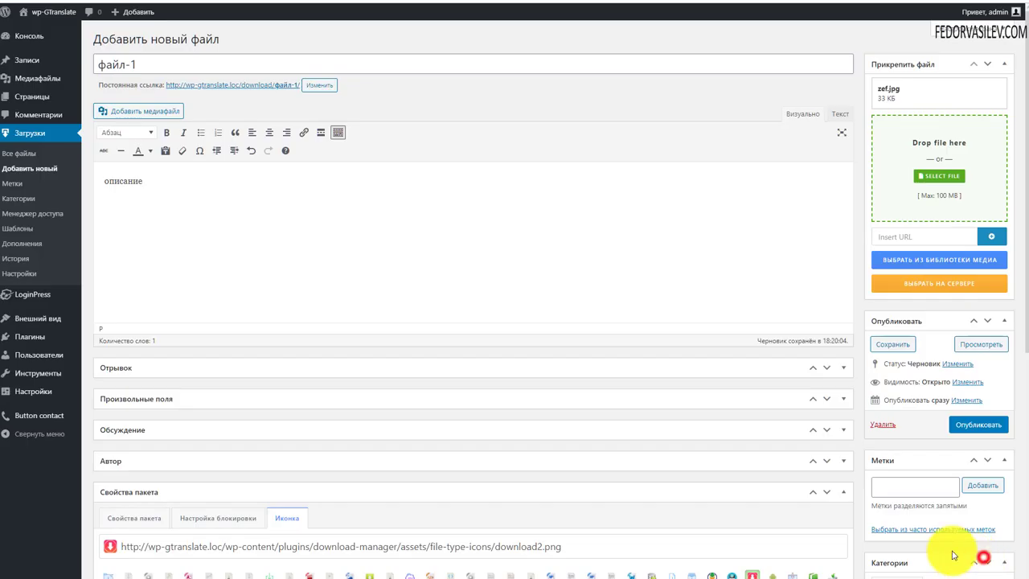
Step: Open and close the server file picker, then put the package in the test category
left_click(935, 288)
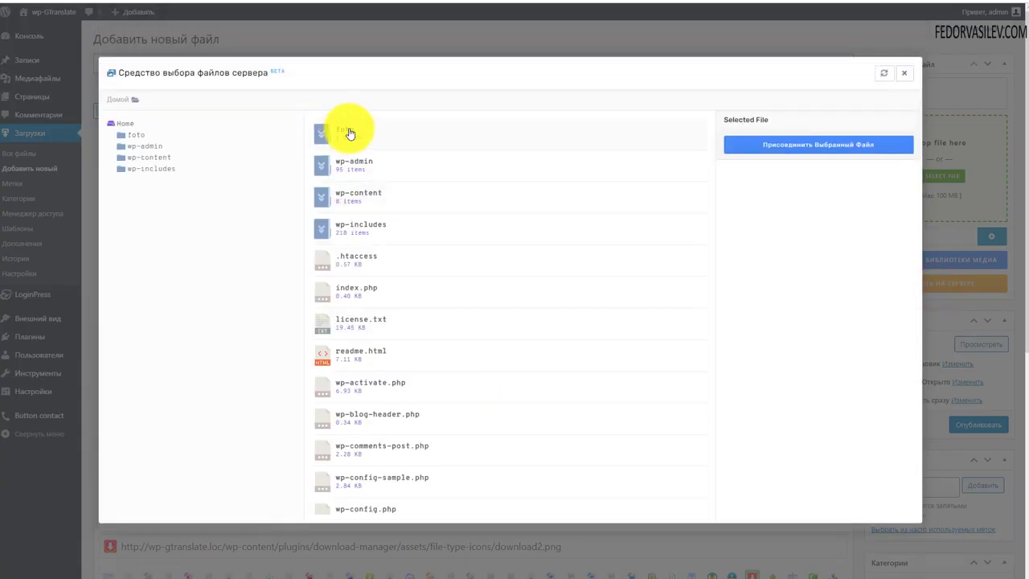
left_click(903, 72)
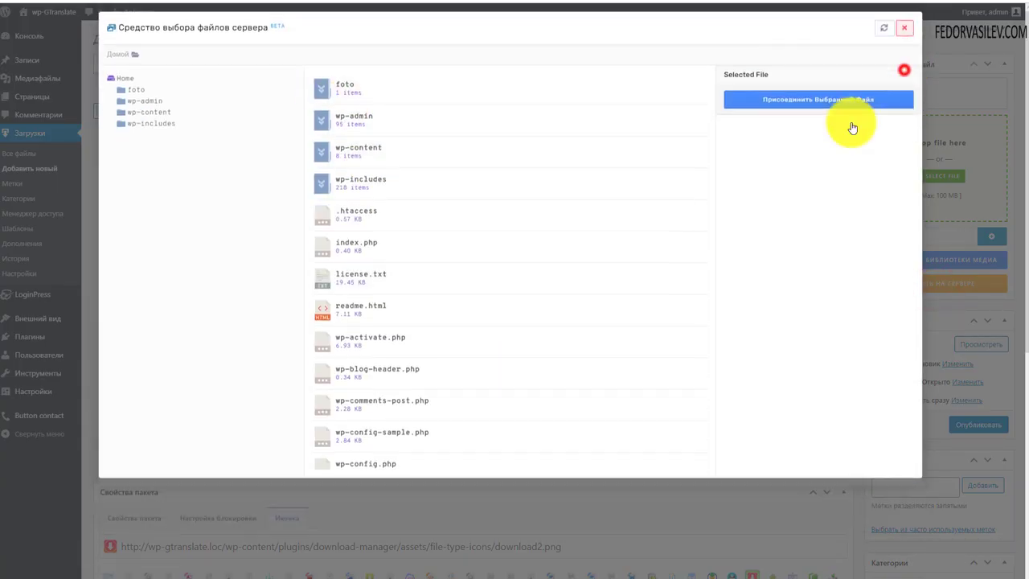
scroll(919, 223, "down", 4)
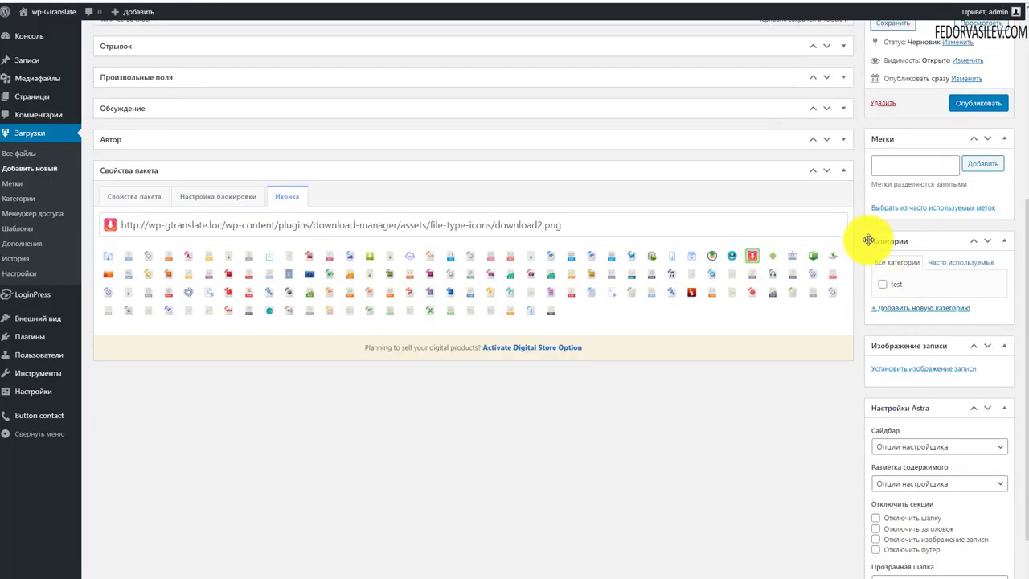
left_click(882, 283)
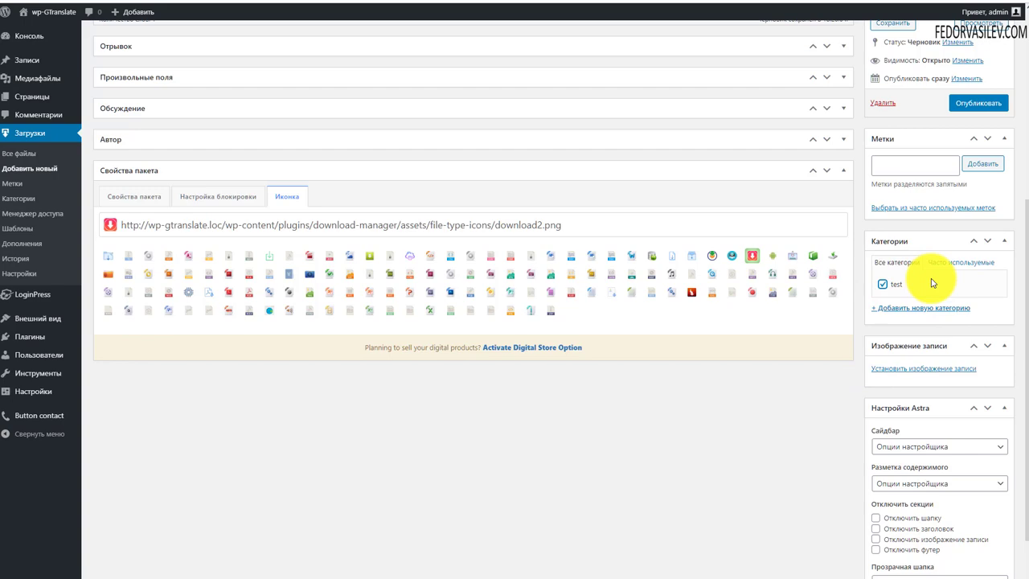
Step: Set zef.jpg as the featured image and collapse the Astra settings box
scroll(935, 265, "down", 1)
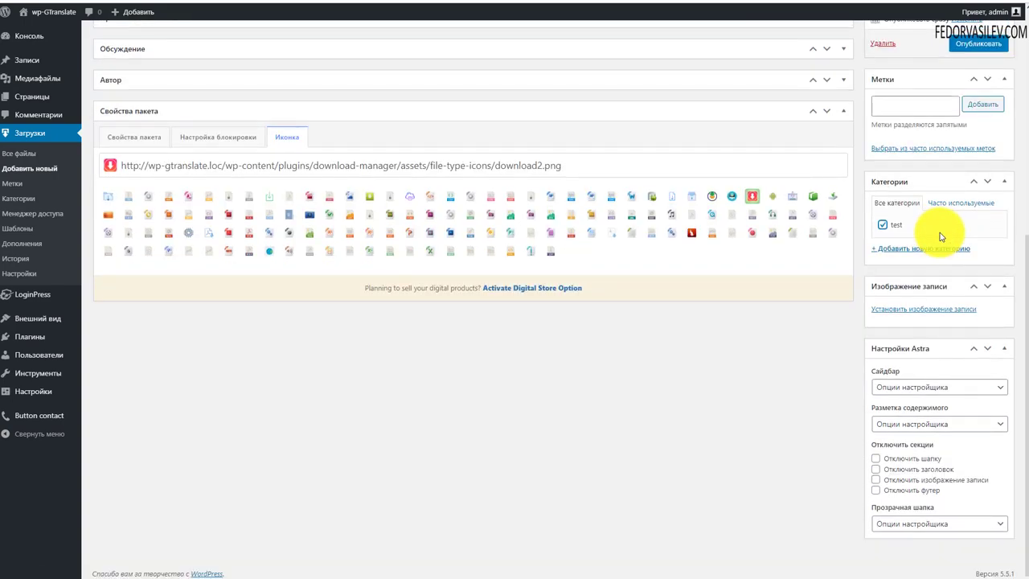
left_click(933, 309)
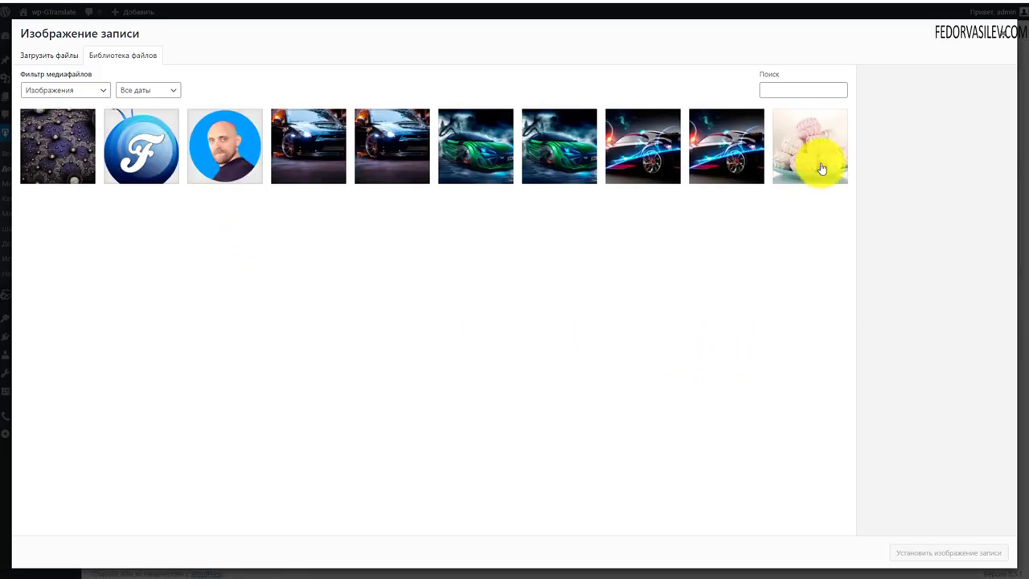
left_click(817, 161)
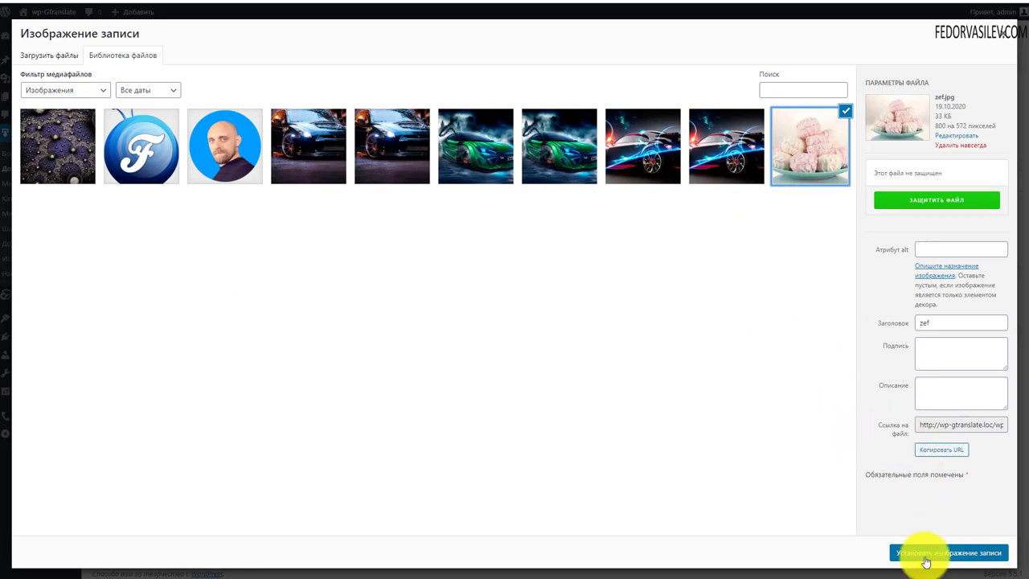
left_click(920, 553)
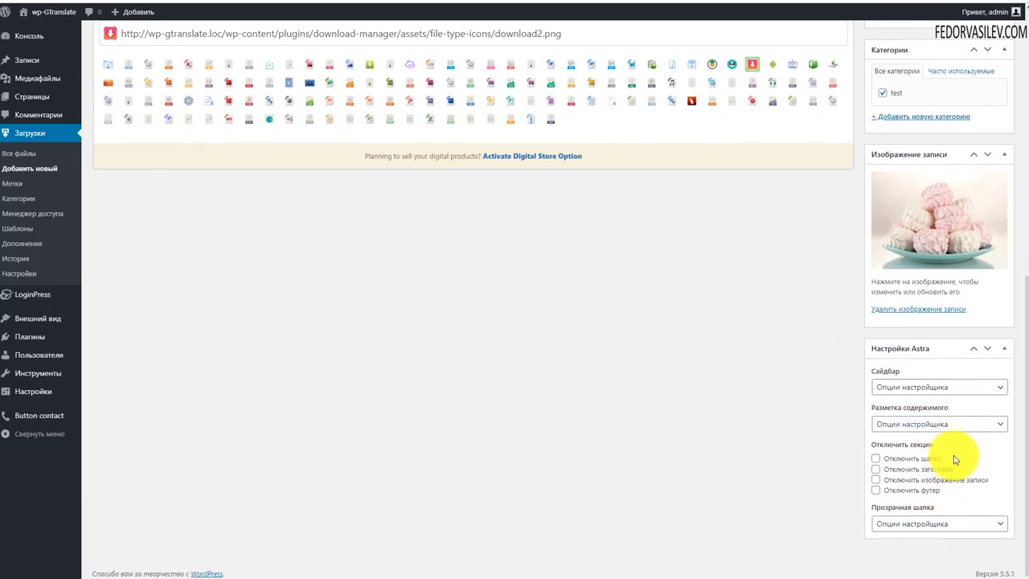
left_click(998, 354)
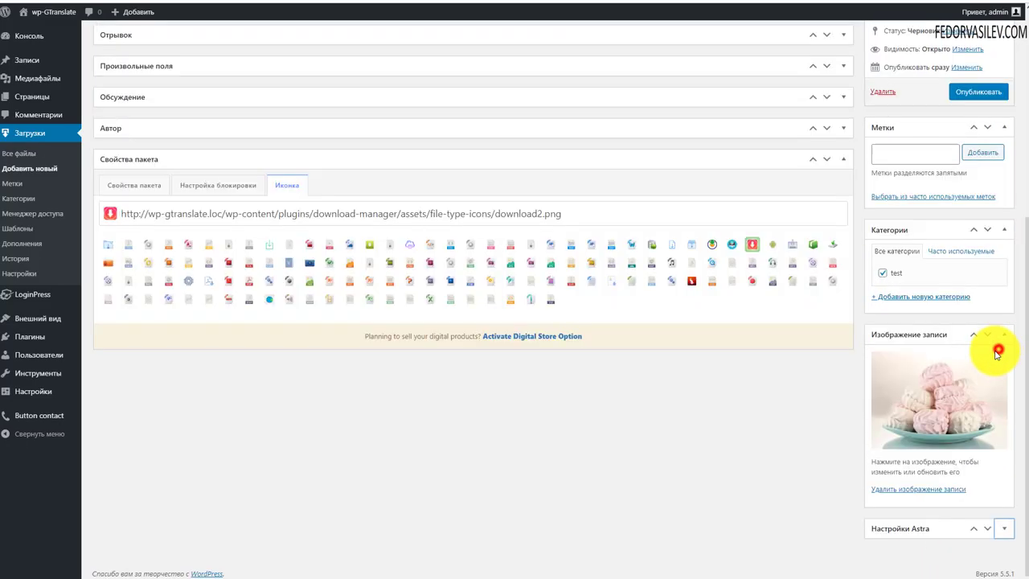
Step: Publish файл-1 and open the Все файлы downloads list
scroll(925, 346, "up", 5)
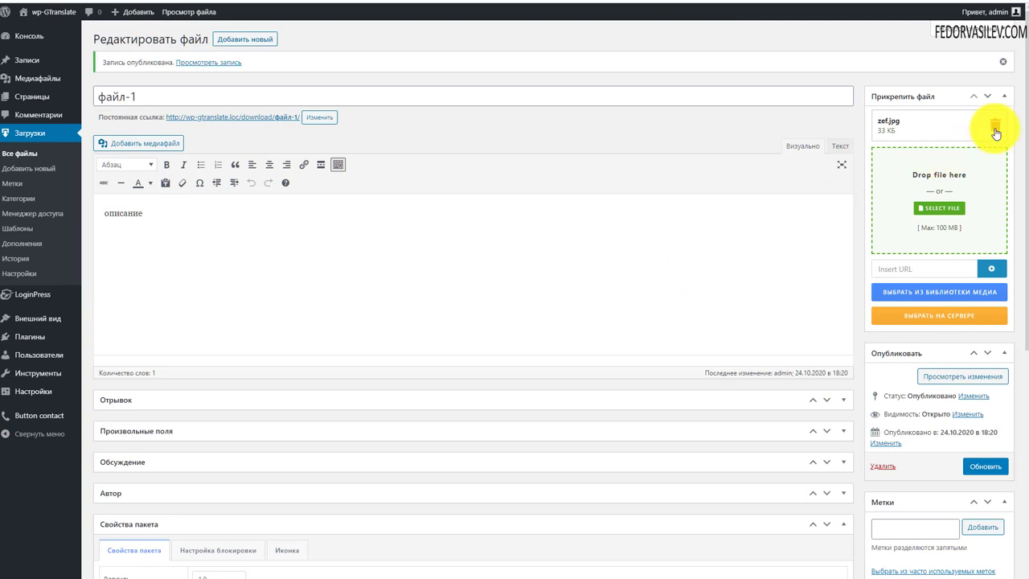
left_click(37, 138)
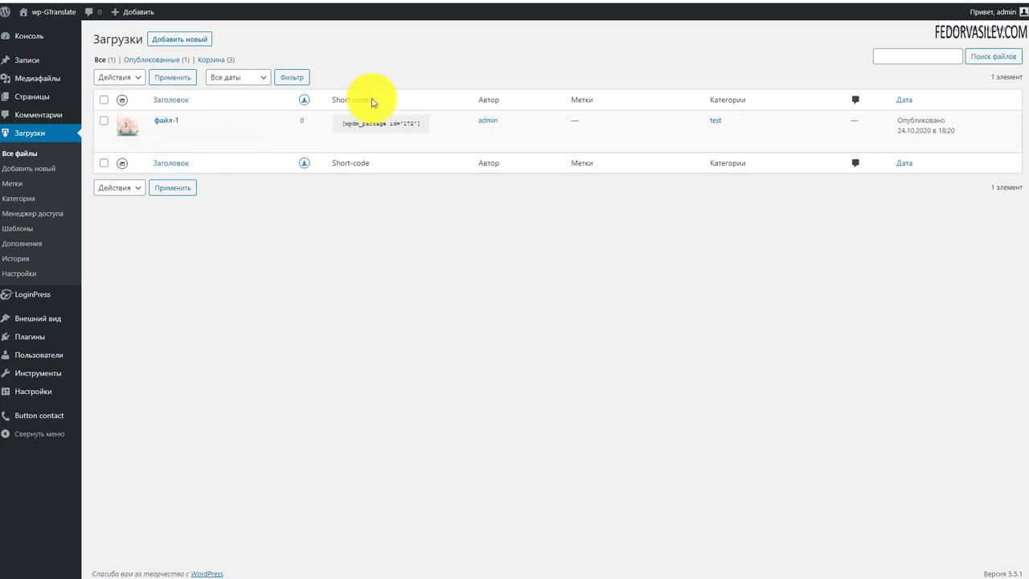
Step: Copy the package shortcode [wpdm_package id='172']
left_click(425, 124)
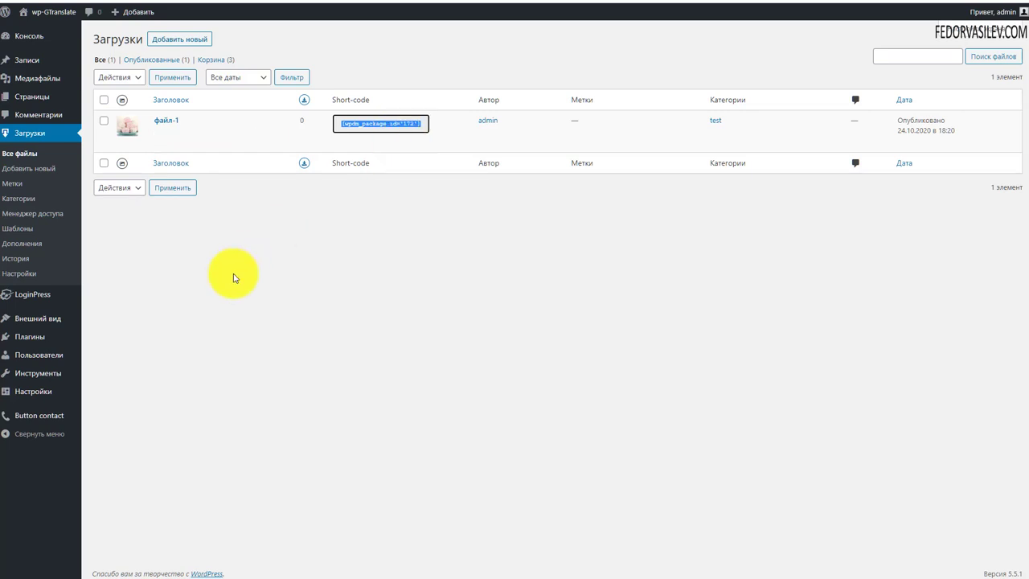
right_click(383, 120)
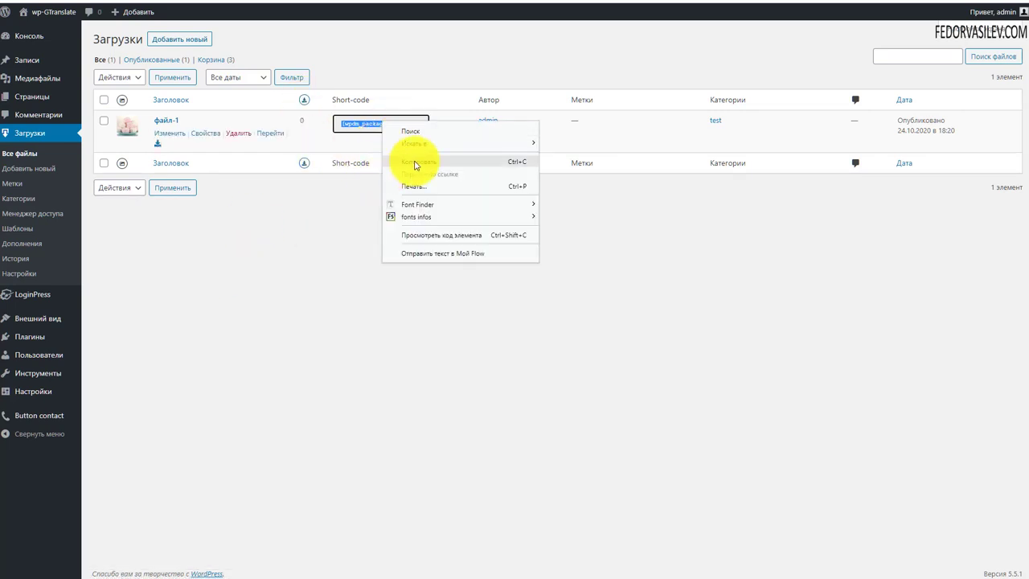
left_click(414, 160)
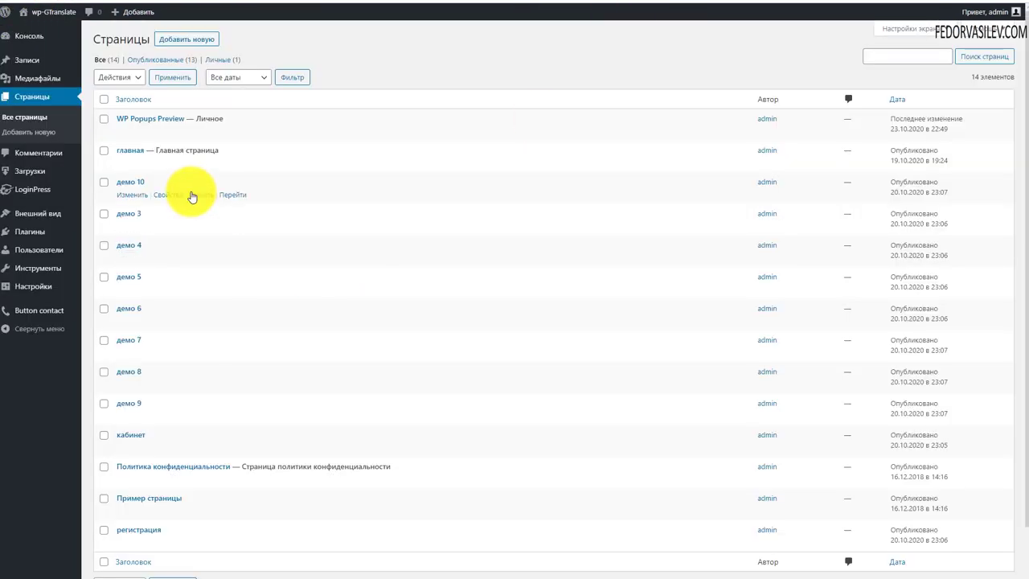
Step: Add the [wpdm_package id='172'] shortcode block to the главная page, update it, and view the home page
left_click(133, 152)
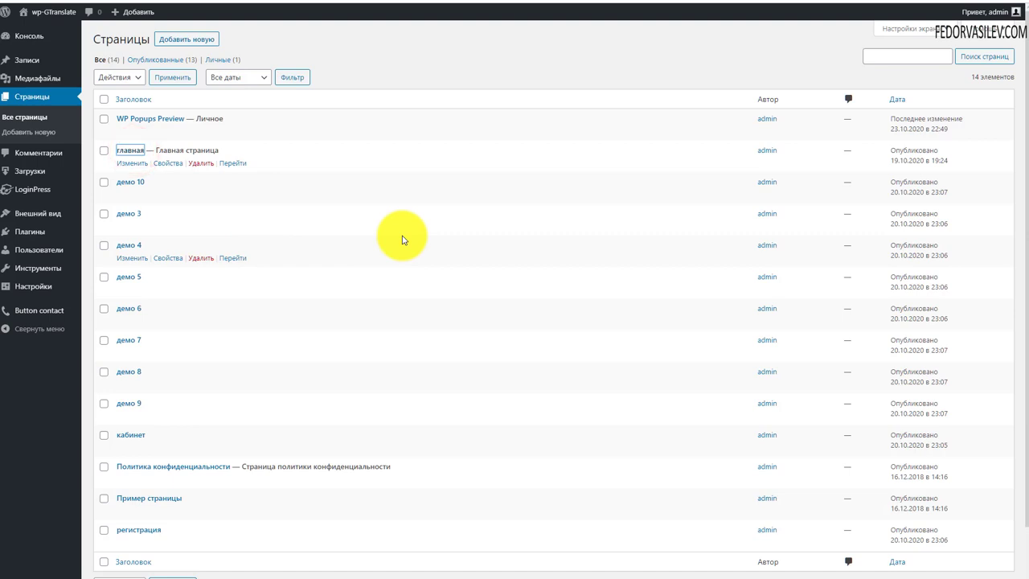
left_click(204, 262)
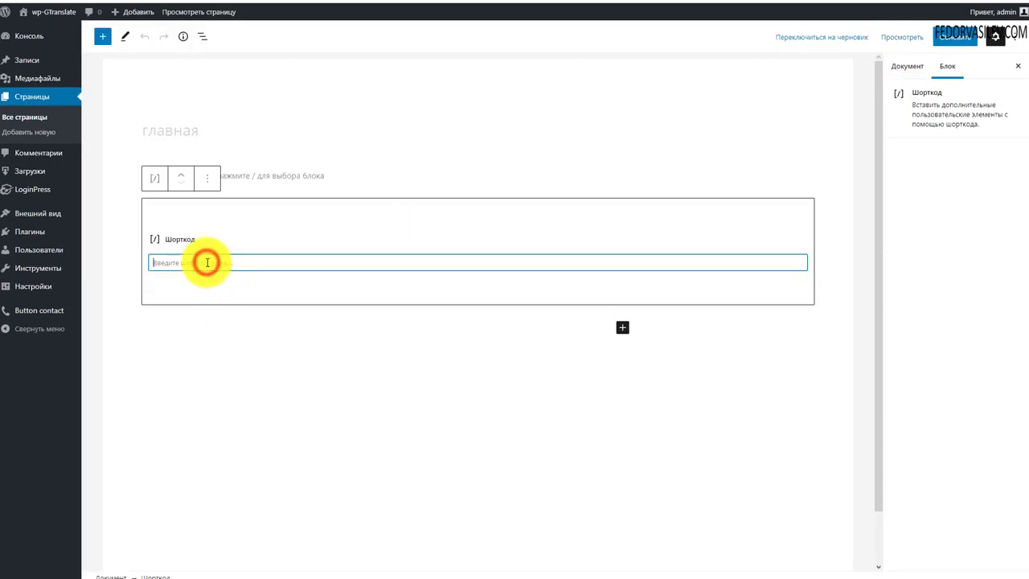
left_click(950, 37)
left_click(66, 12)
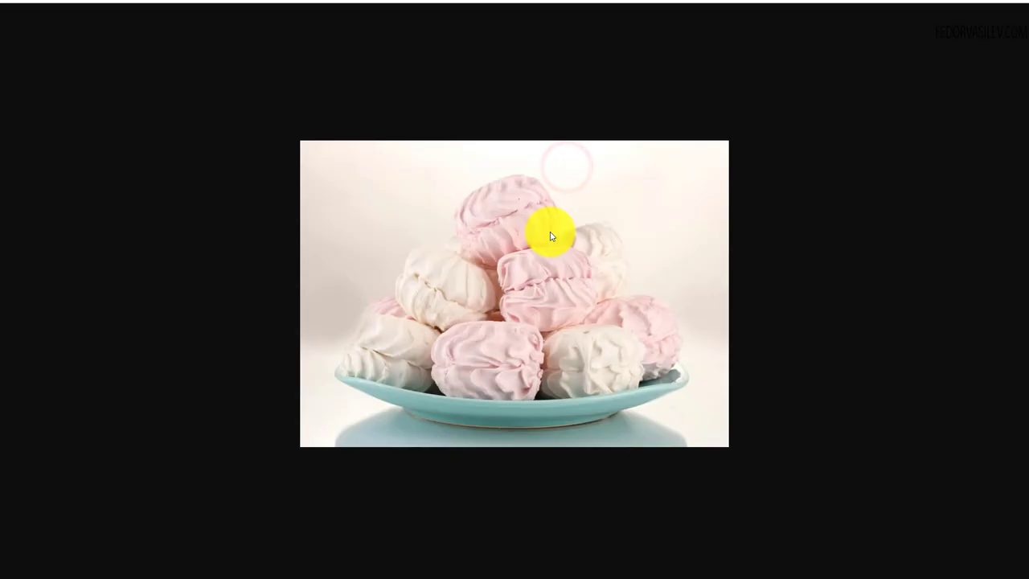
Step: Check the downloaded marshmallow image, then open and scroll through the файл-1 package page
right_click(492, 235)
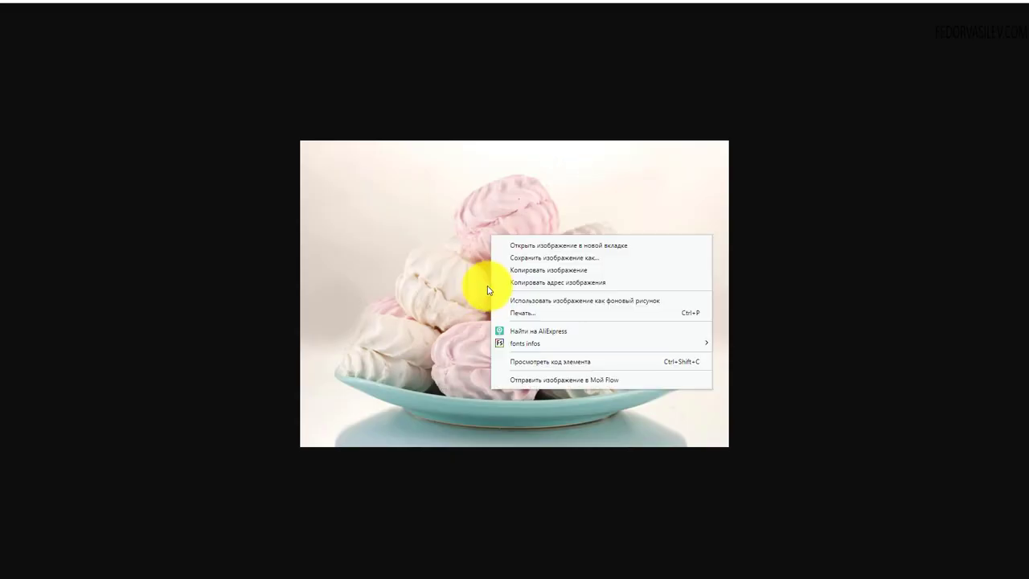
key("Escape")
key("Escape")
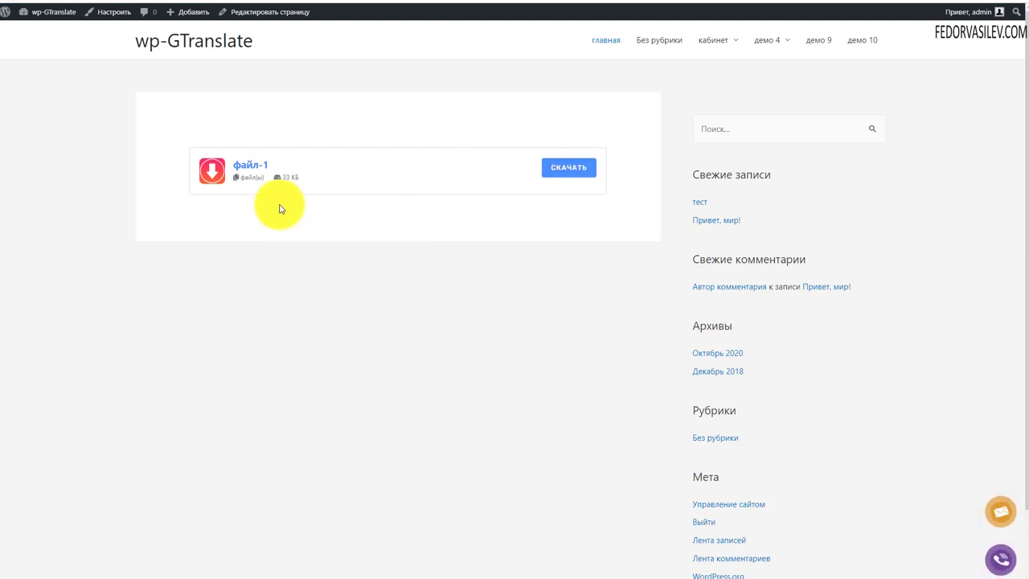
left_click(251, 166)
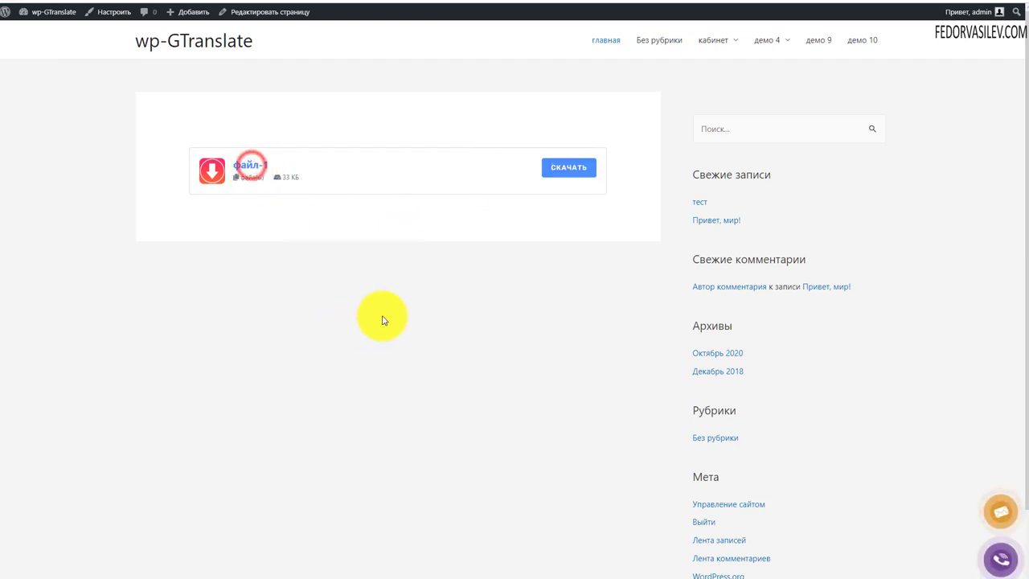
scroll(306, 296, "down", 3)
scroll(356, 407, "up", 3)
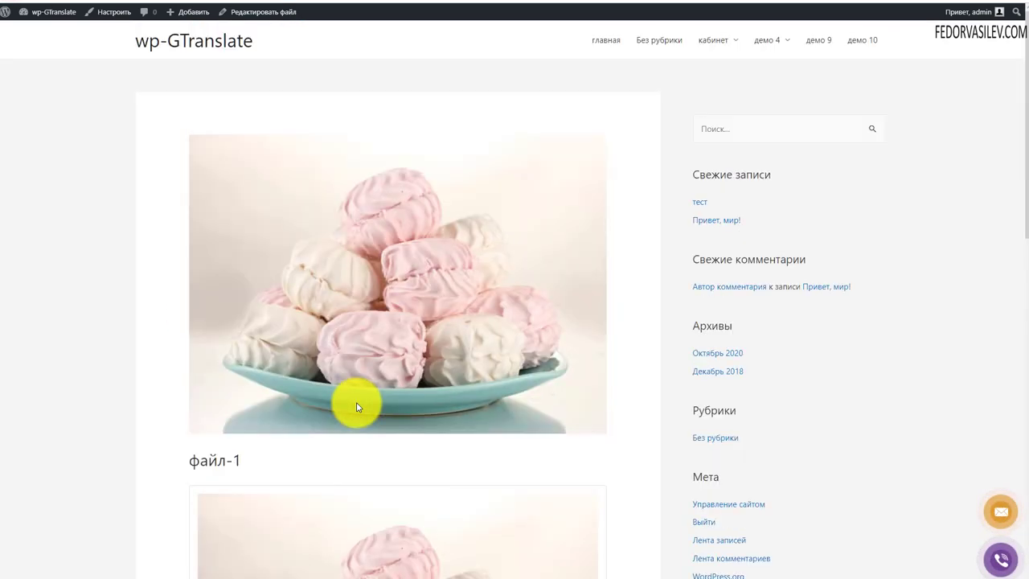
scroll(361, 271, "down", 5)
scroll(393, 424, "up", 1)
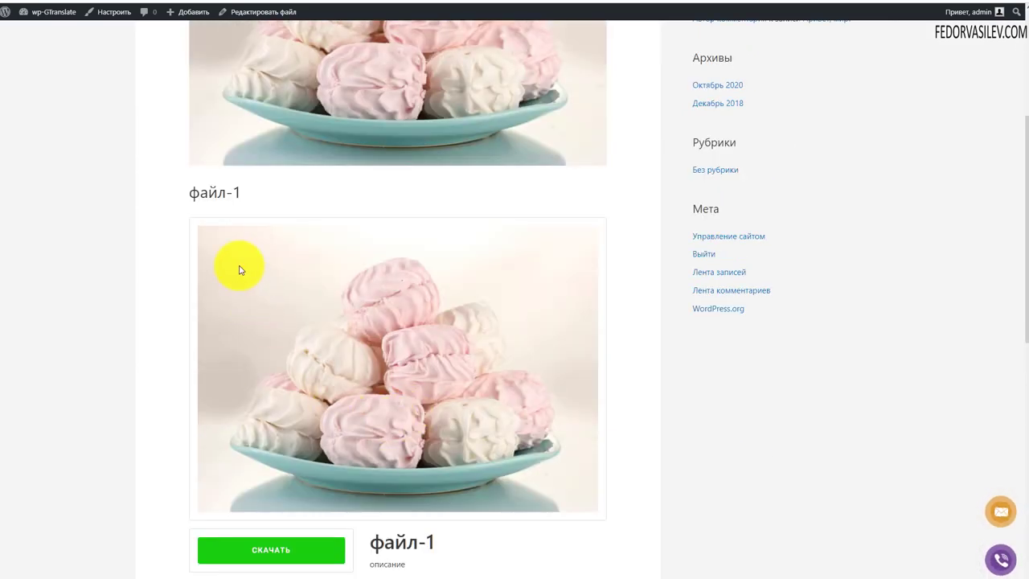
scroll(427, 390, "down", 1)
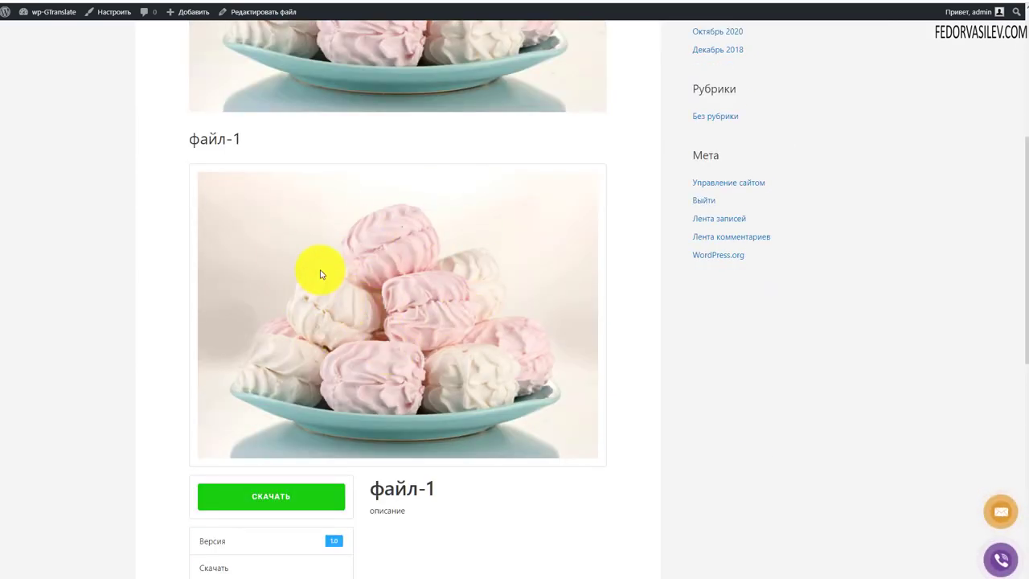
scroll(323, 271, "up", 5)
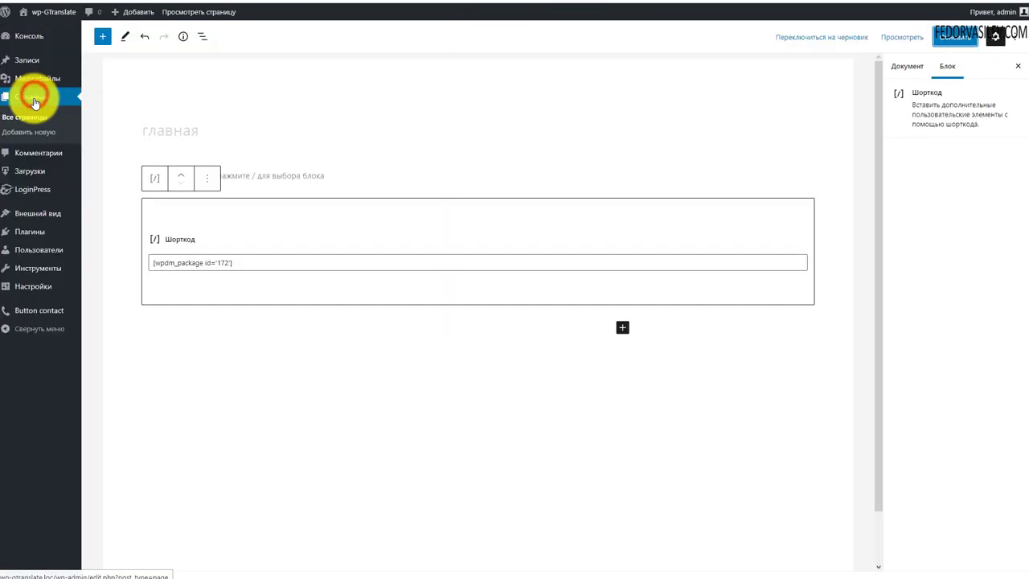
Step: Open файл-1 from Все файлы and remove its featured image
left_click(30, 171)
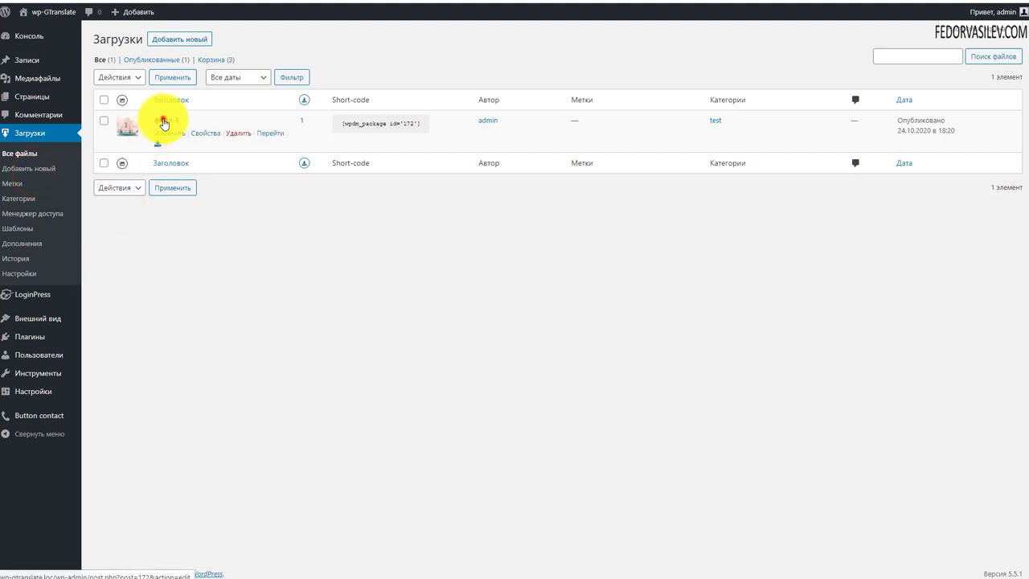
left_click(164, 123)
scroll(933, 321, "down", 5)
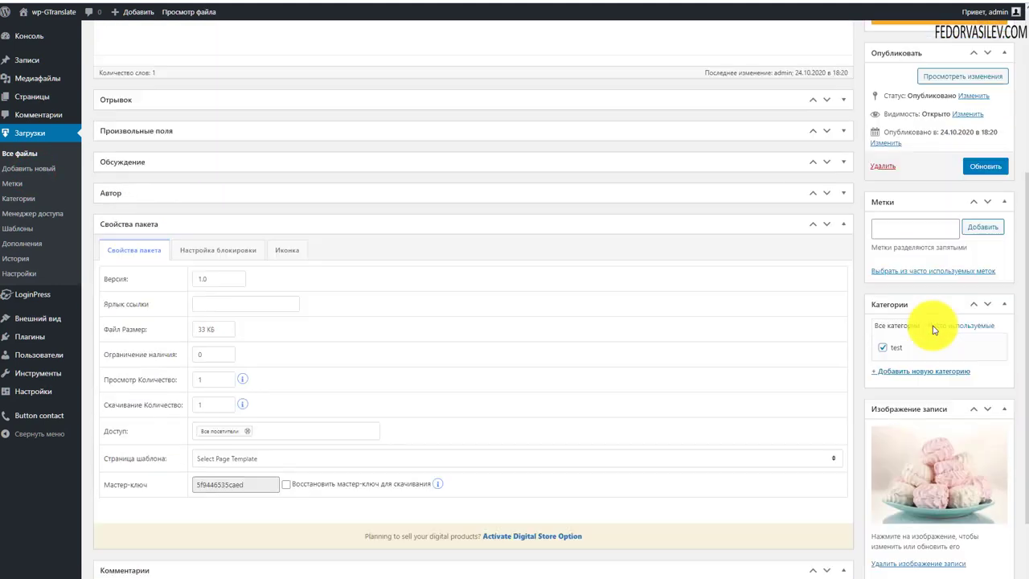
scroll(931, 370, "down", 1)
left_click(911, 476)
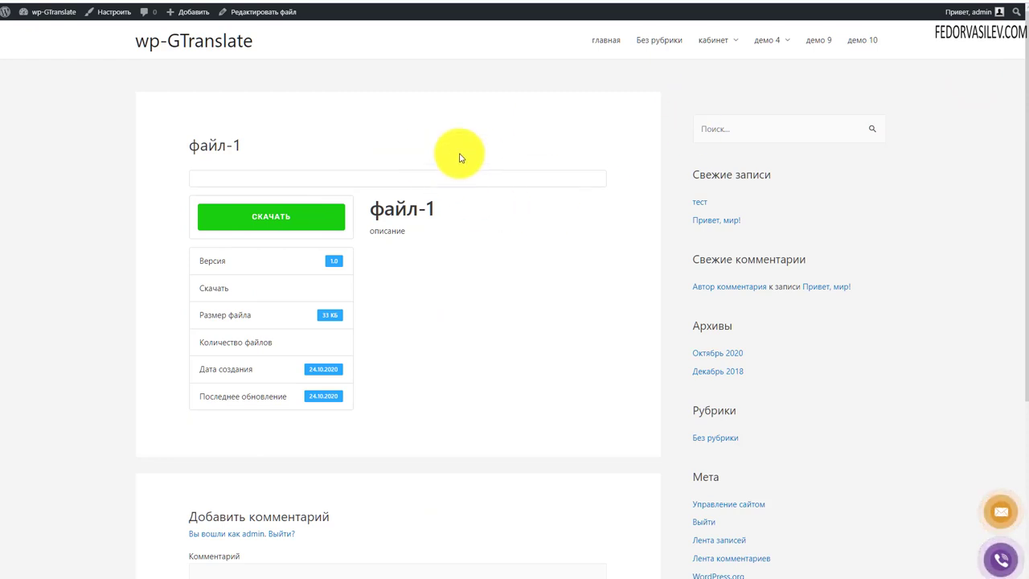
Step: Inspect the файл-1 page's title, Версия and Размер файла details and comment field
left_click_drag(444, 207, 370, 211)
left_click(411, 245)
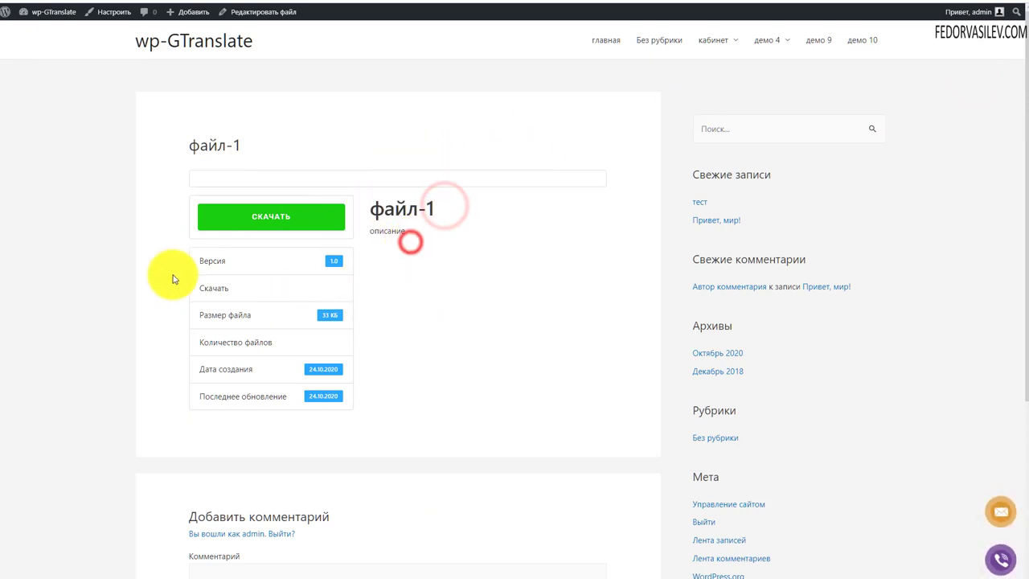
double_click(217, 259)
left_click(489, 307)
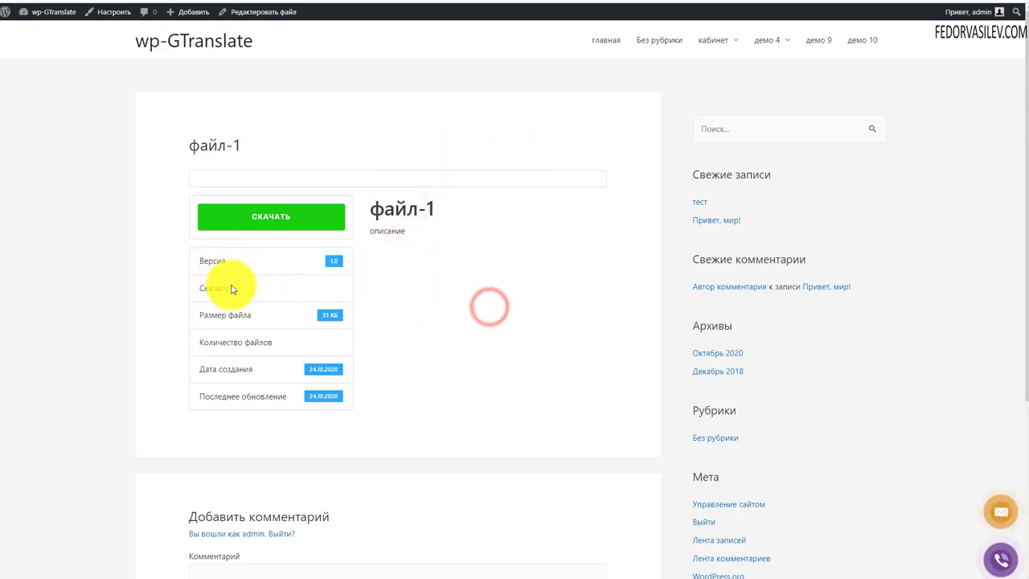
double_click(260, 314)
left_click(482, 337)
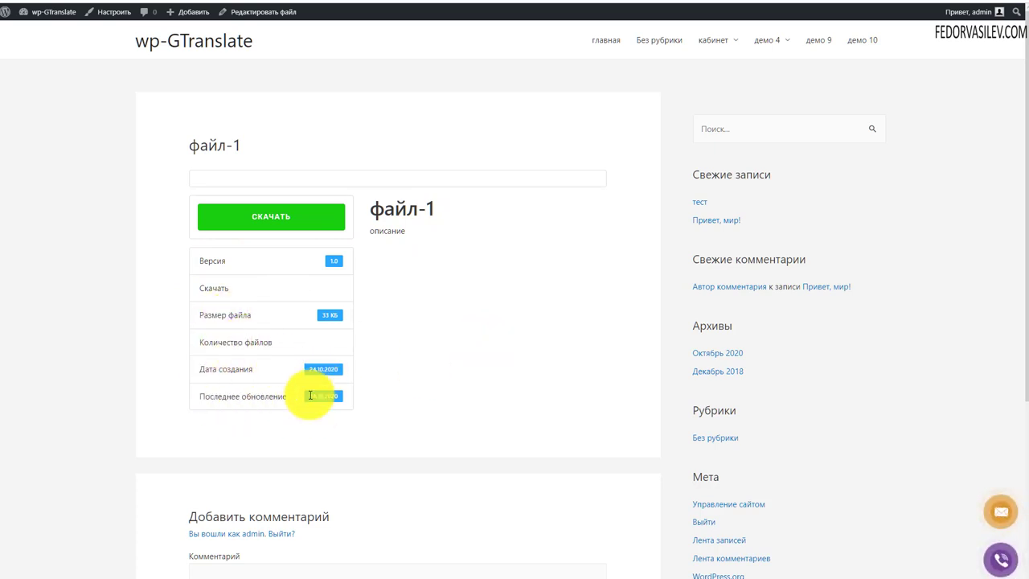
scroll(273, 350, "down", 1)
scroll(408, 336, "down", 3)
left_click(286, 368)
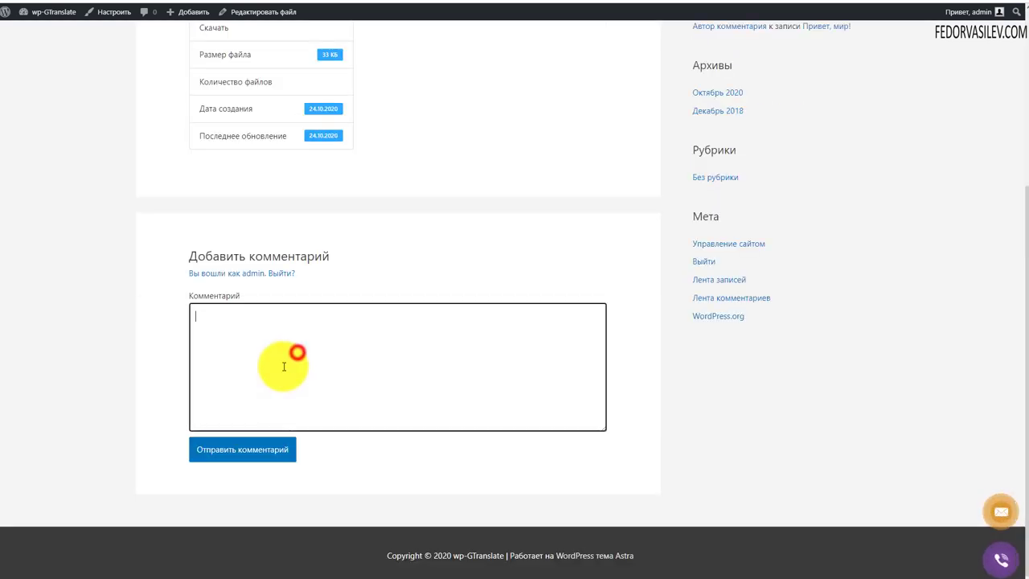
scroll(391, 346, "up", 3)
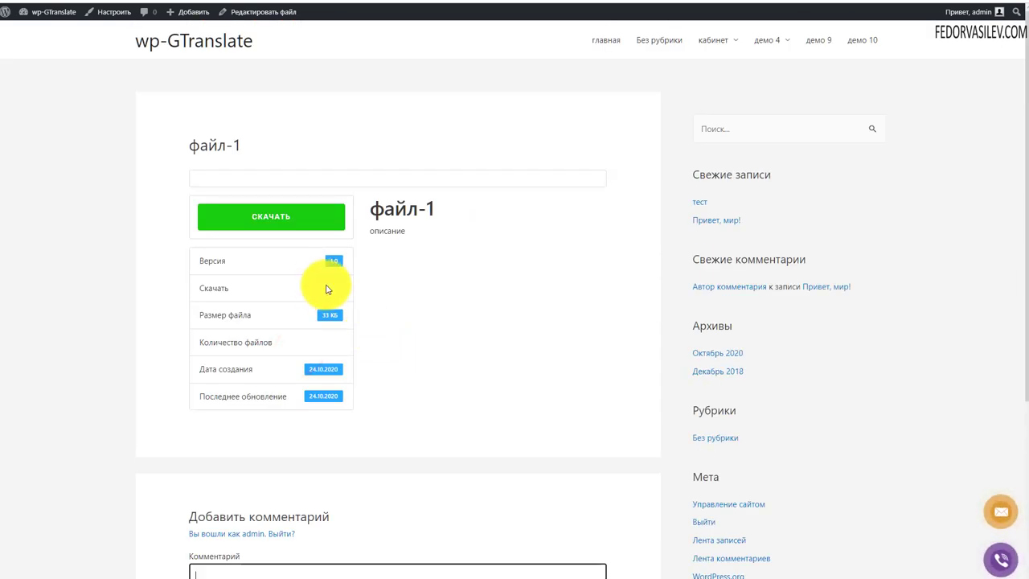
Step: Download файл-1, then navigate back to the package's edit page
left_click(278, 218)
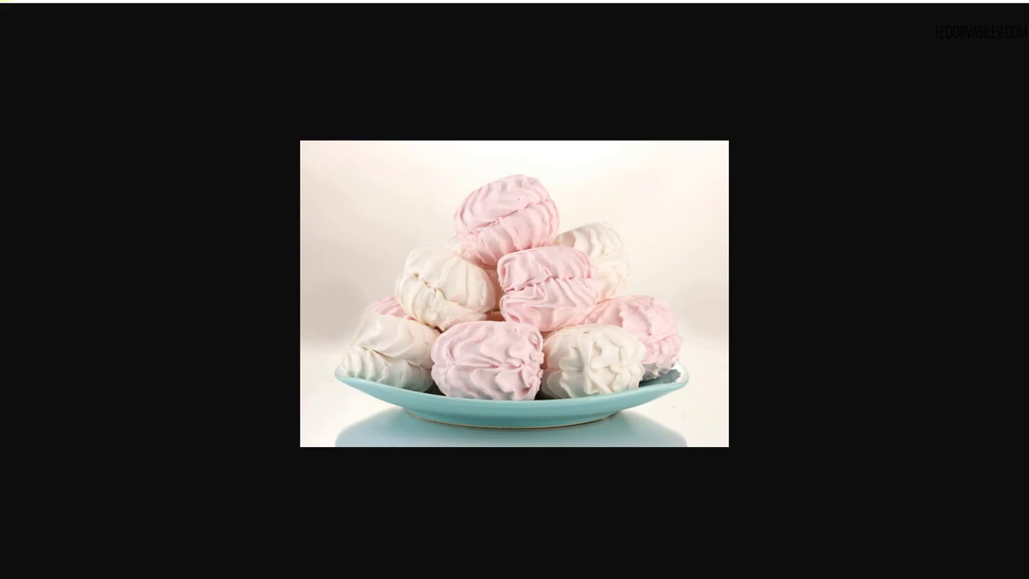
key("alt+Left")
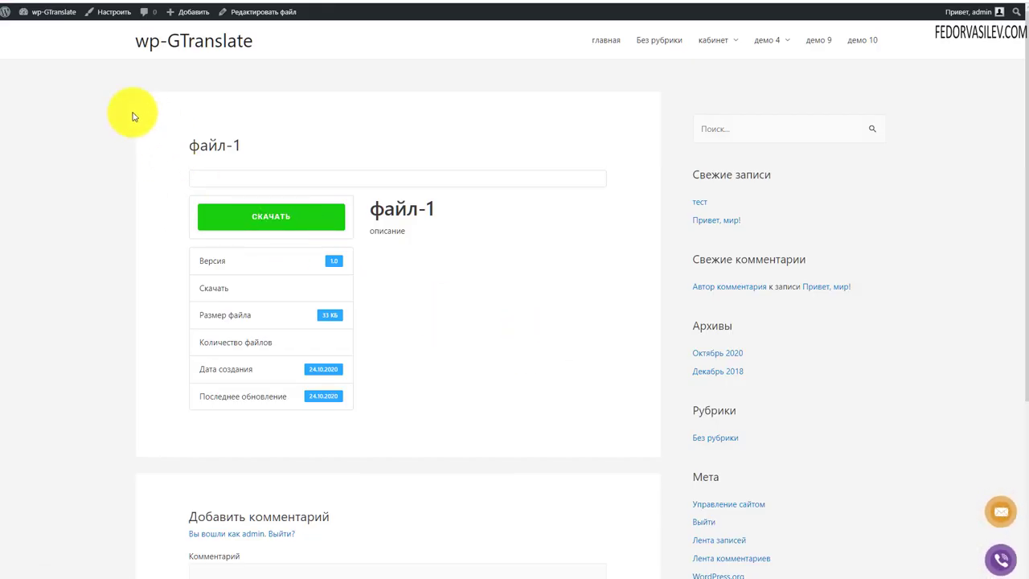
key("alt+Left")
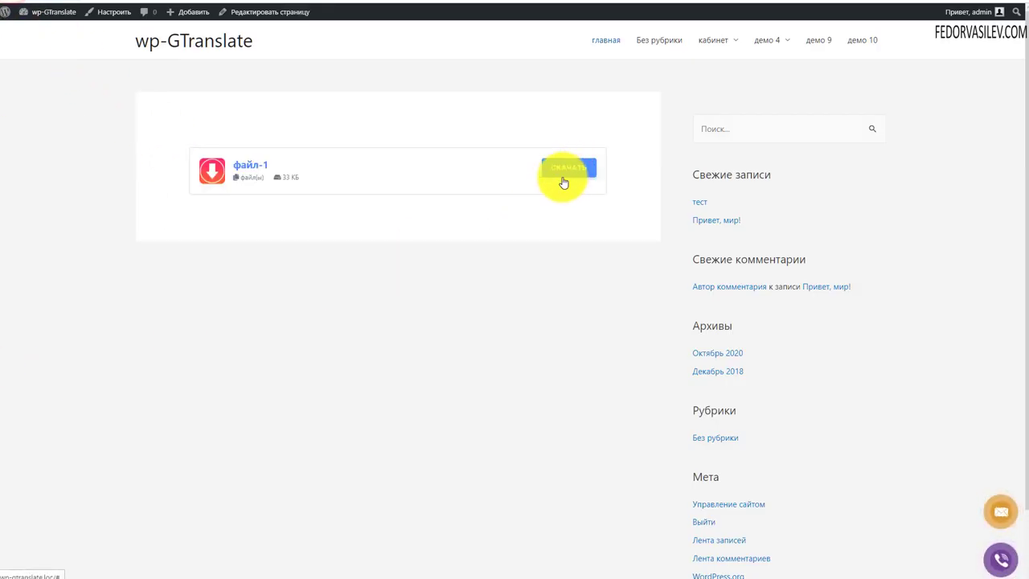
key("alt+Left")
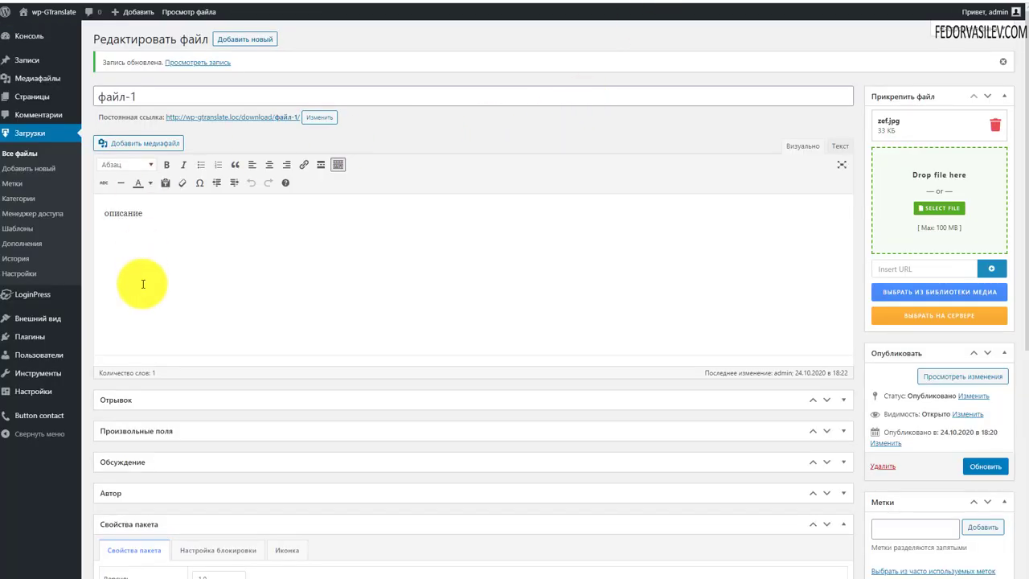
Step: In Download Manager User Interface settings, set the shortcode download button to Warning and save
left_click(28, 275)
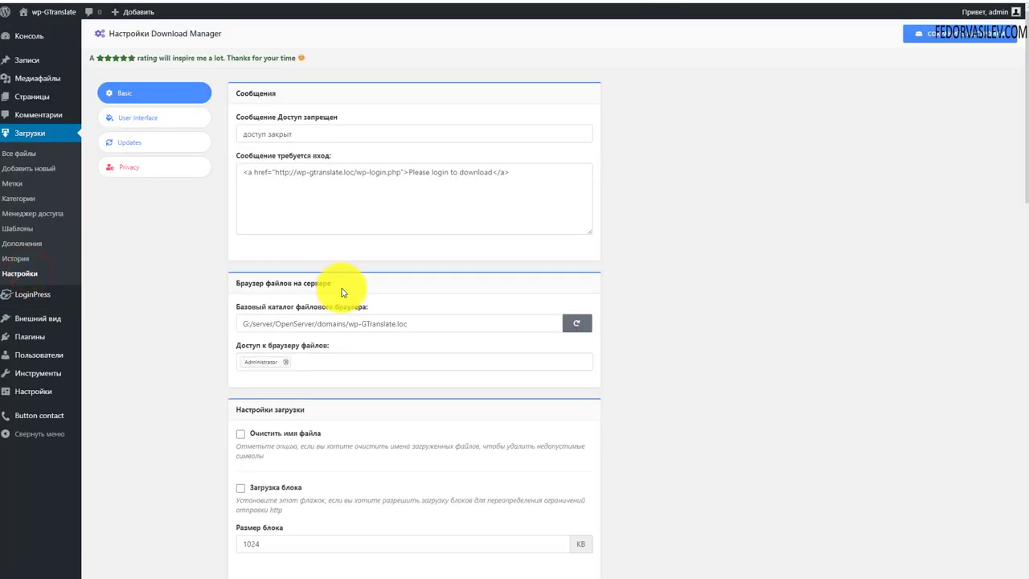
scroll(337, 287, "down", 4)
scroll(140, 175, "up", 5)
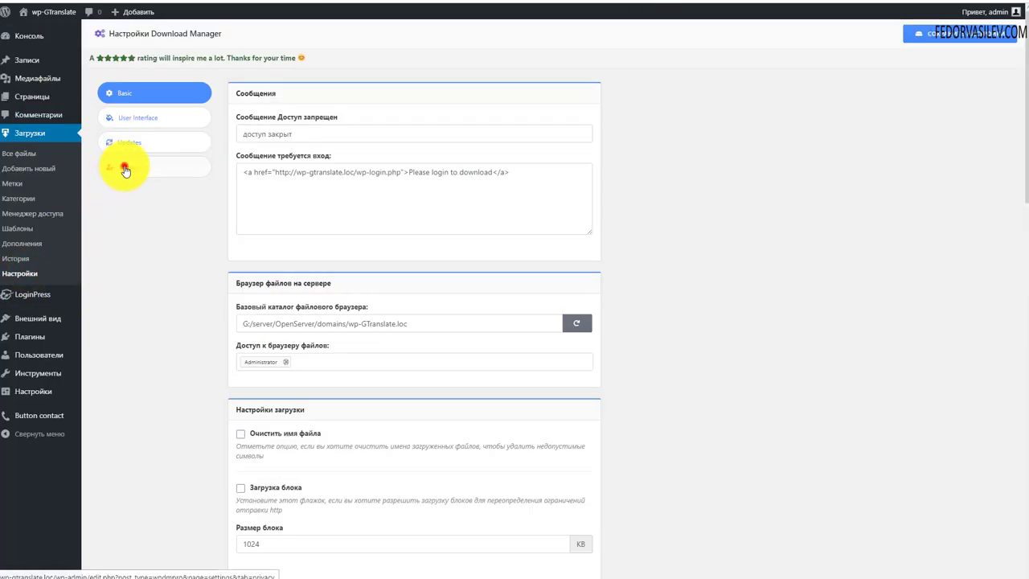
left_click(136, 168)
left_click(136, 123)
scroll(443, 229, "down", 3)
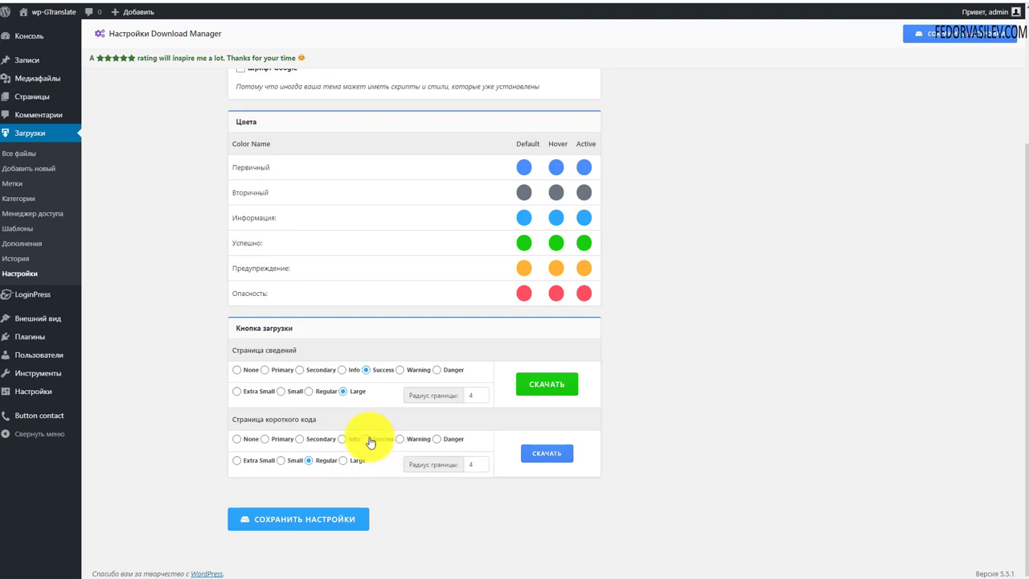
left_click(342, 521)
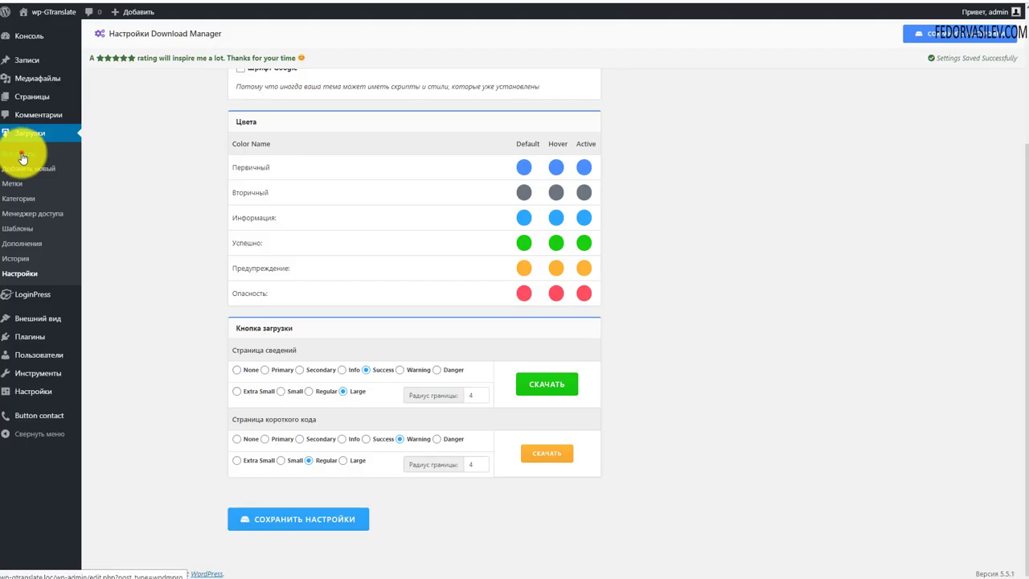
Step: Set файл-1's Страница шаблона to Post Content and update the package
left_click(20, 153)
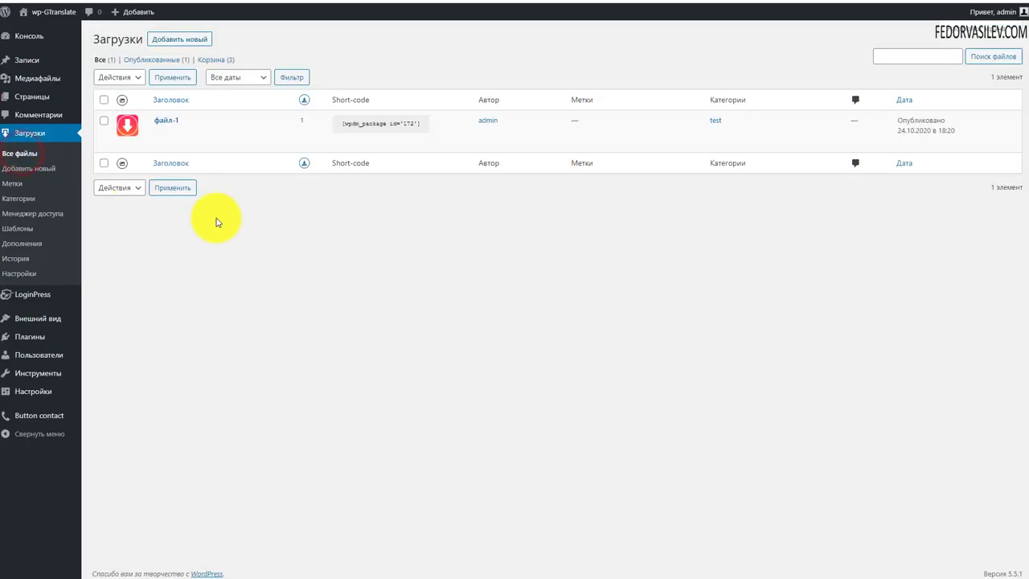
left_click(164, 123)
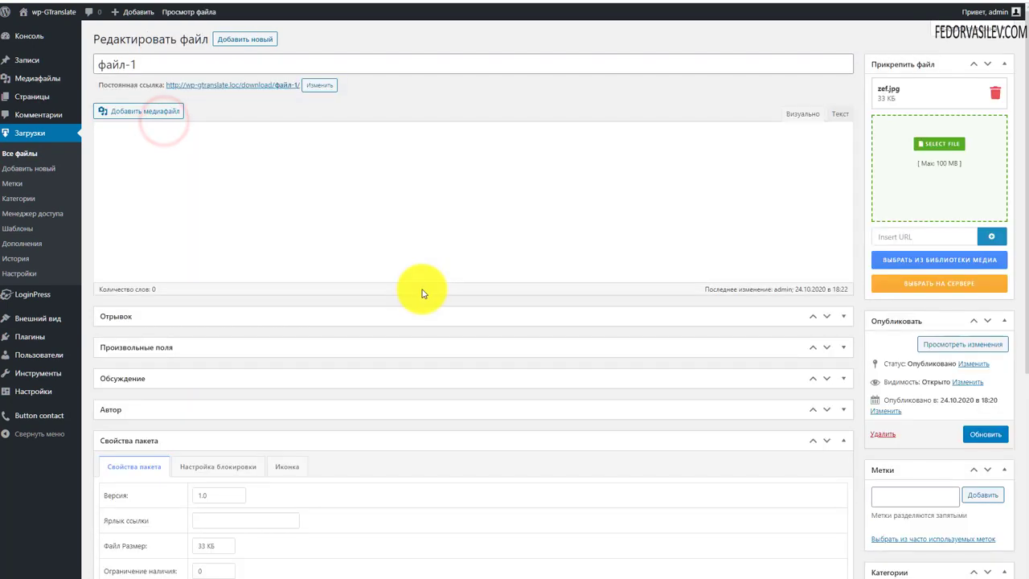
scroll(758, 395, "down", 4)
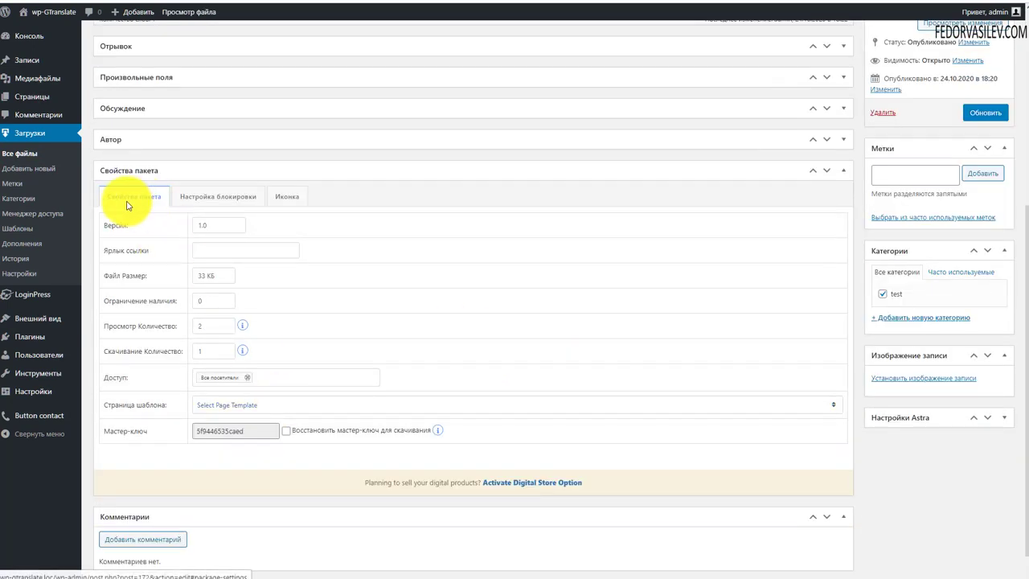
left_click(242, 401)
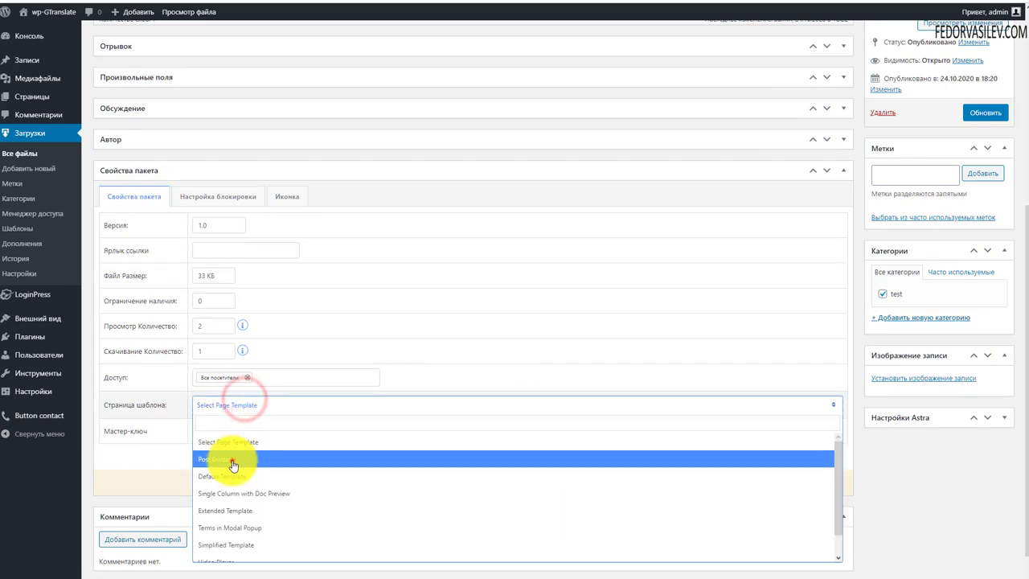
left_click(230, 459)
left_click(246, 402)
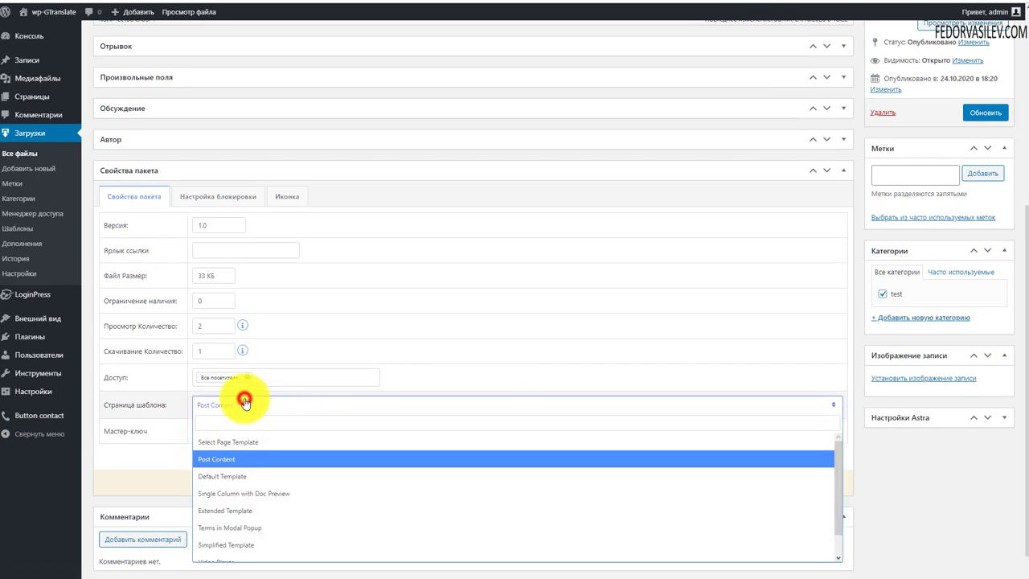
left_click(236, 440)
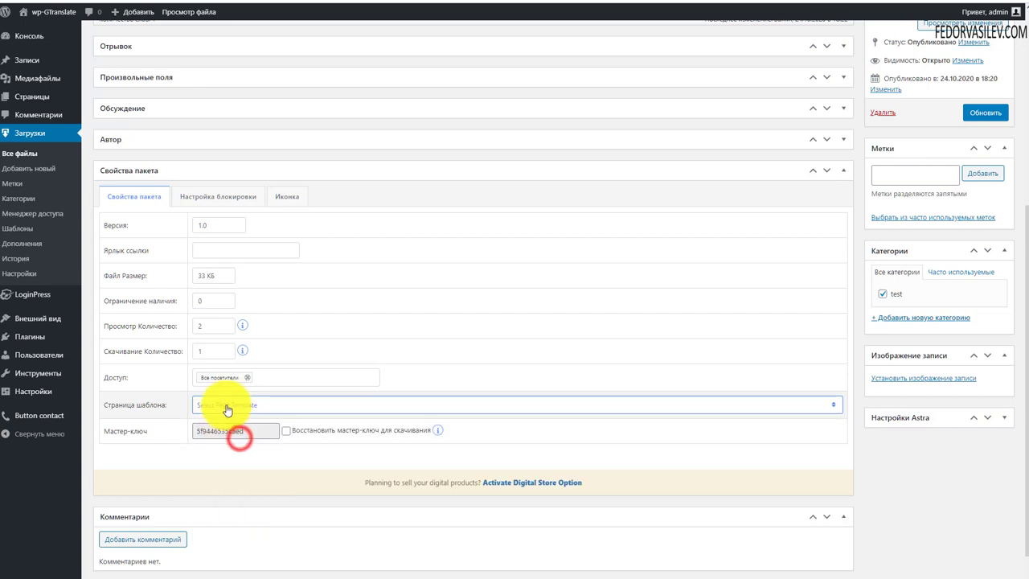
left_click(242, 404)
left_click(224, 459)
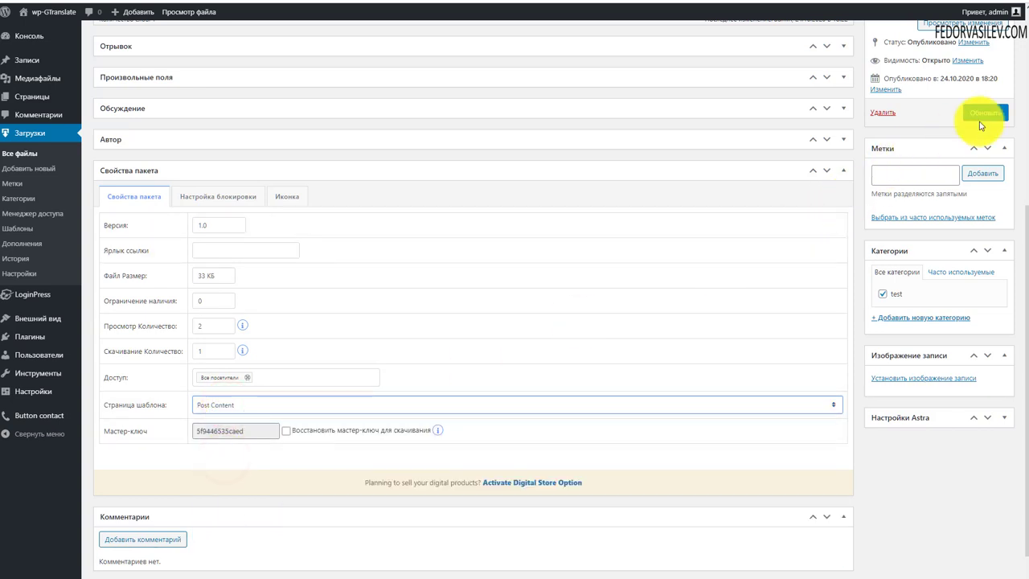
left_click(979, 117)
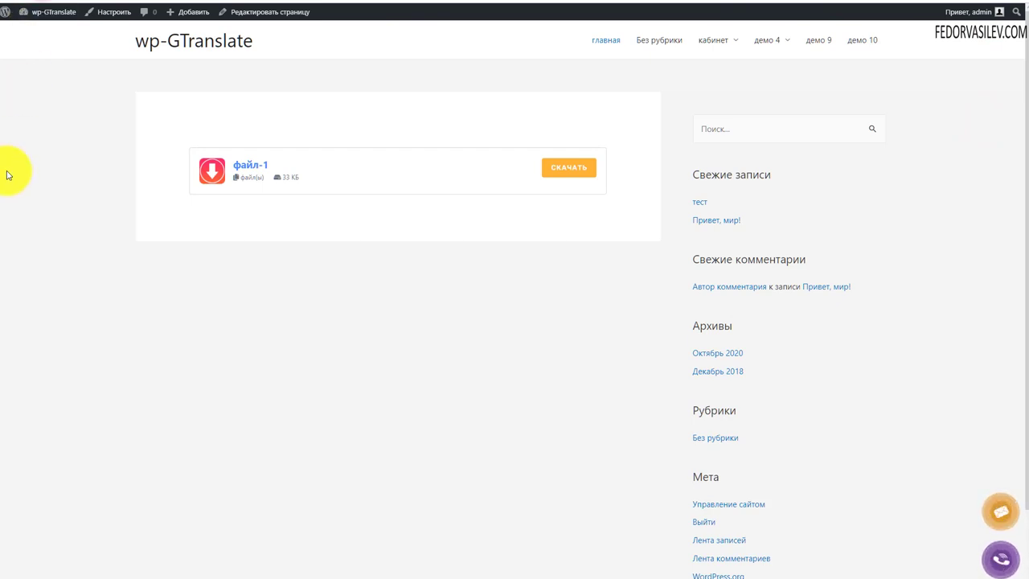
Step: View the файл-1 page, then switch its page template back to Default Template and update
left_click(254, 166)
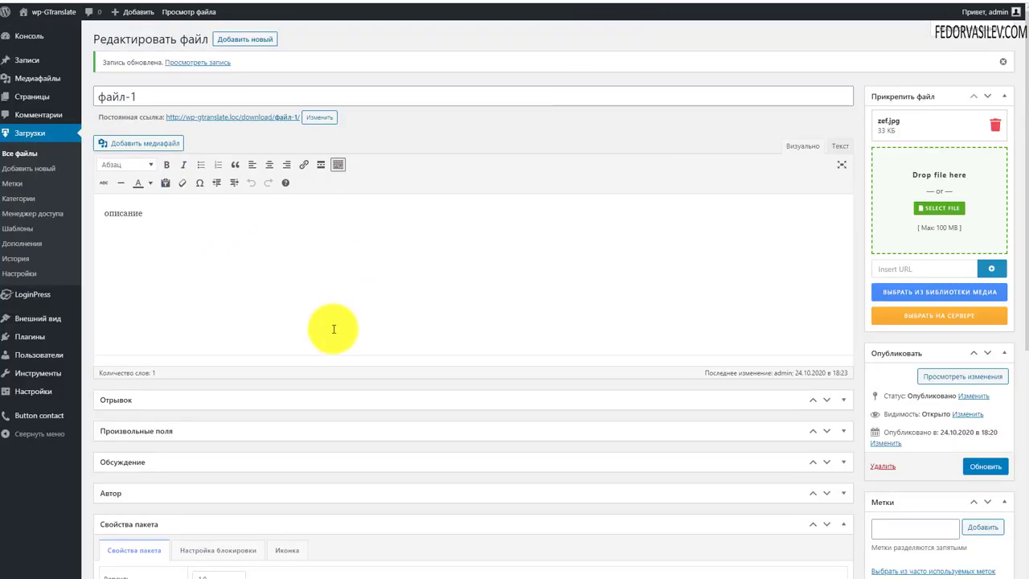
scroll(313, 357, "down", 5)
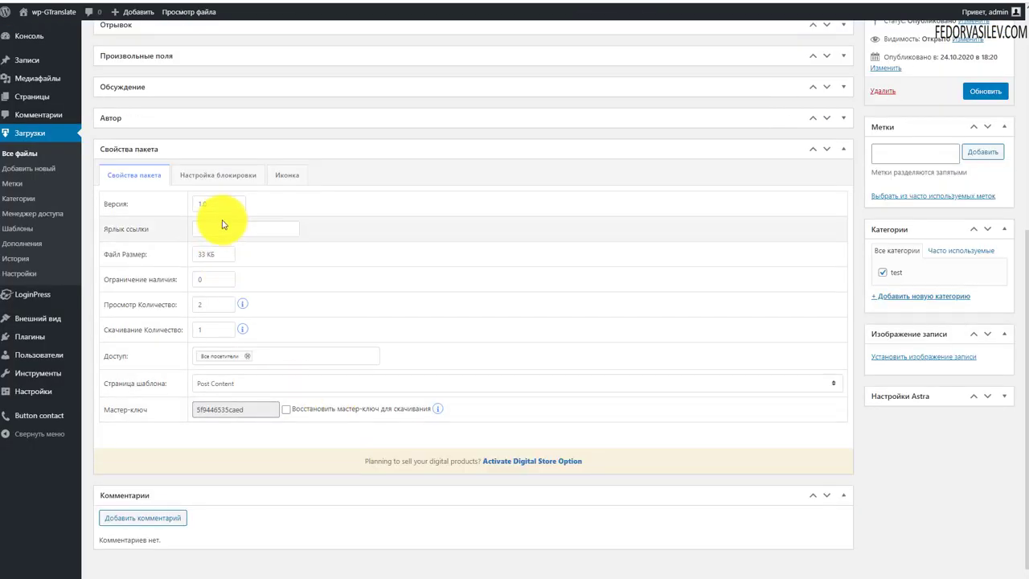
left_click(246, 387)
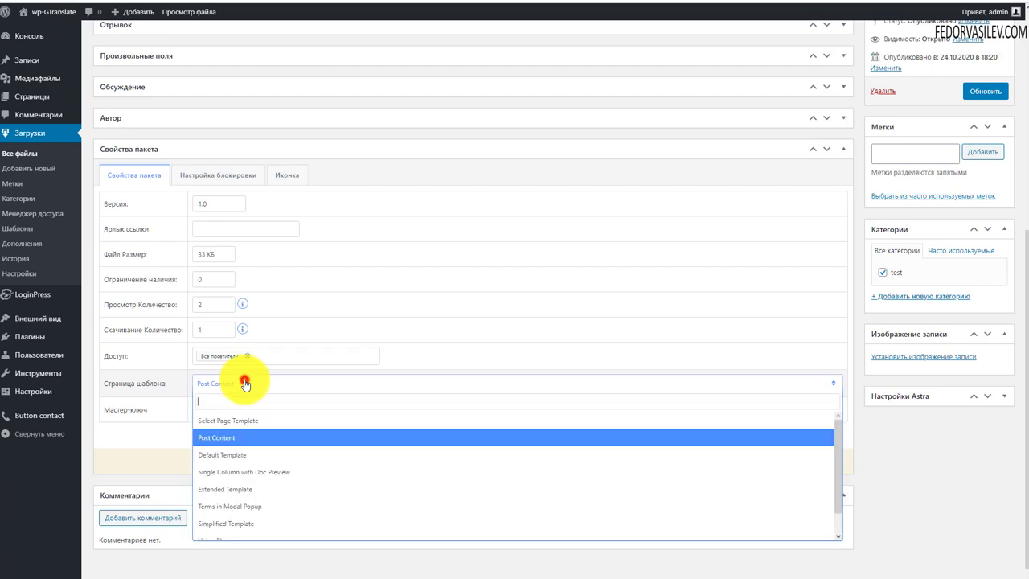
left_click(236, 455)
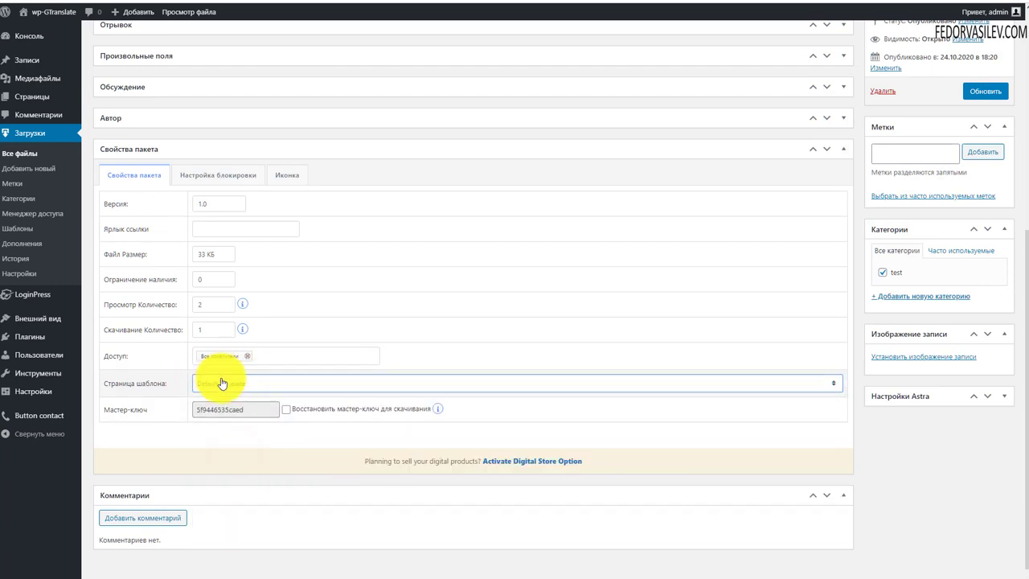
left_click(979, 97)
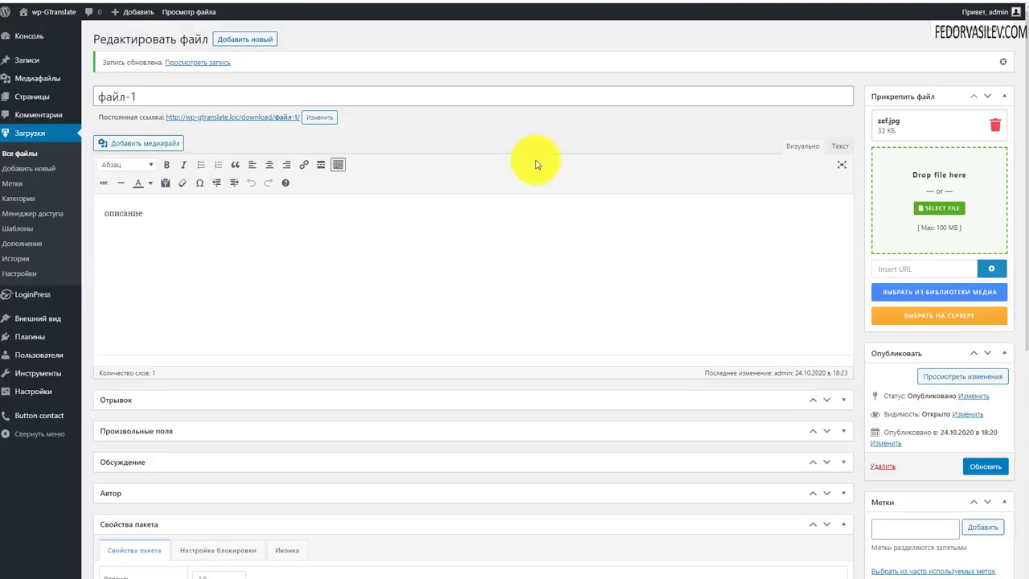
Step: Switch файл-1 to Single Column with Doc Preview, update, and check the file page
scroll(329, 289, "down", 5)
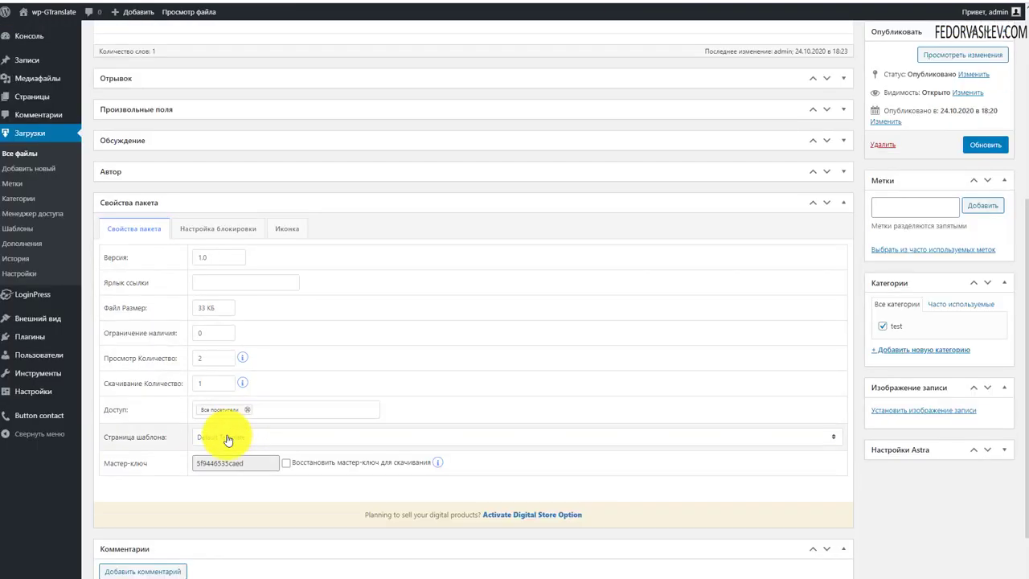
left_click(228, 440)
left_click(254, 524)
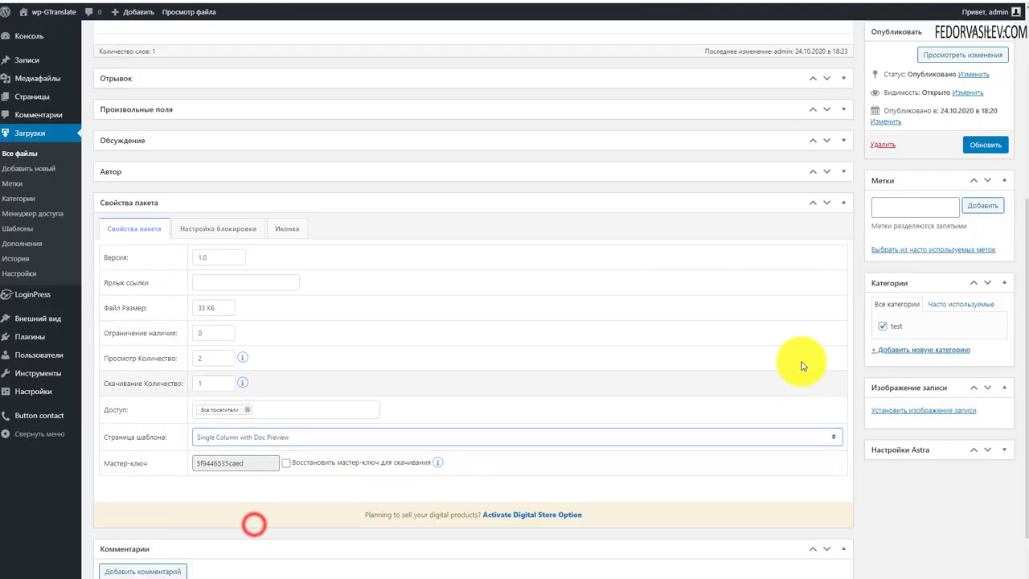
scroll(801, 365, "up", 2)
left_click(977, 255)
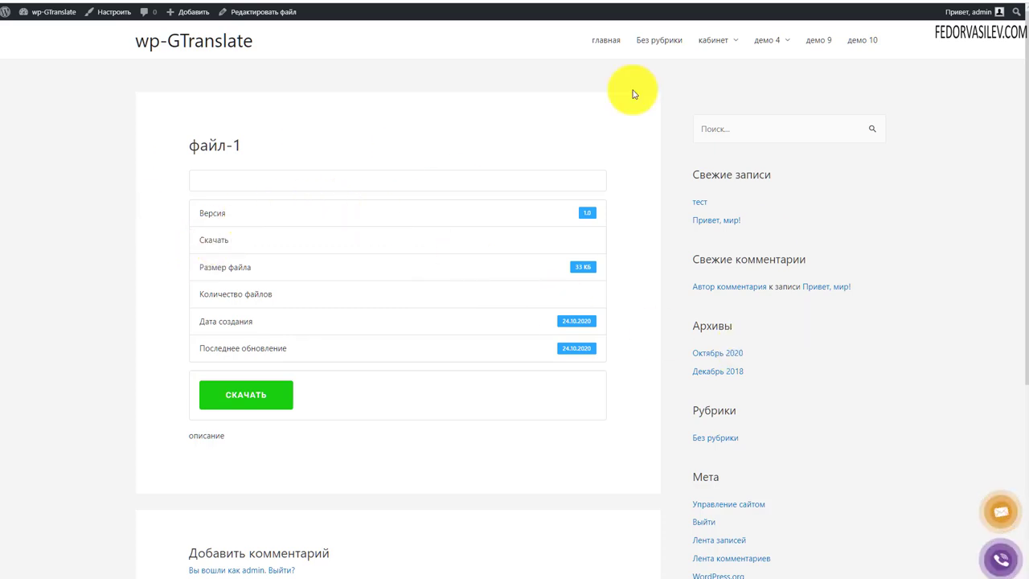
scroll(250, 285, "down", 2)
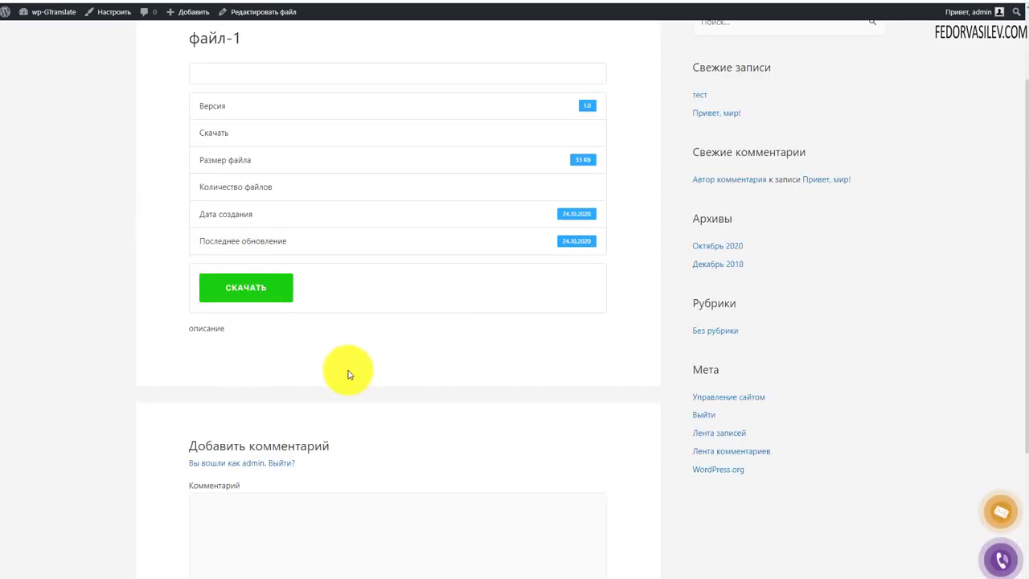
key("alt+Left")
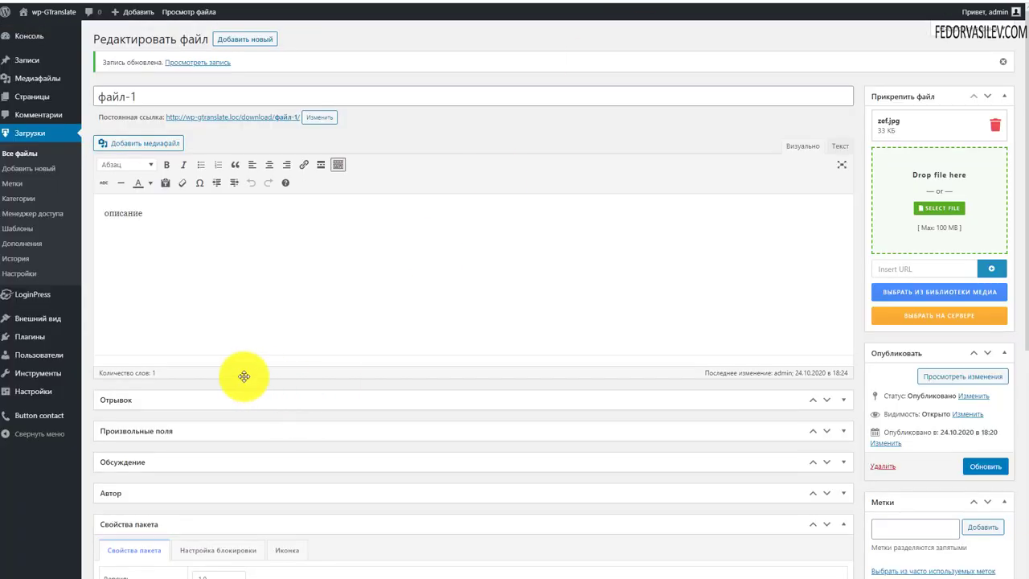
Step: Choose Extended Template as файл-1's page template
scroll(321, 375, "down", 5)
left_click(229, 386)
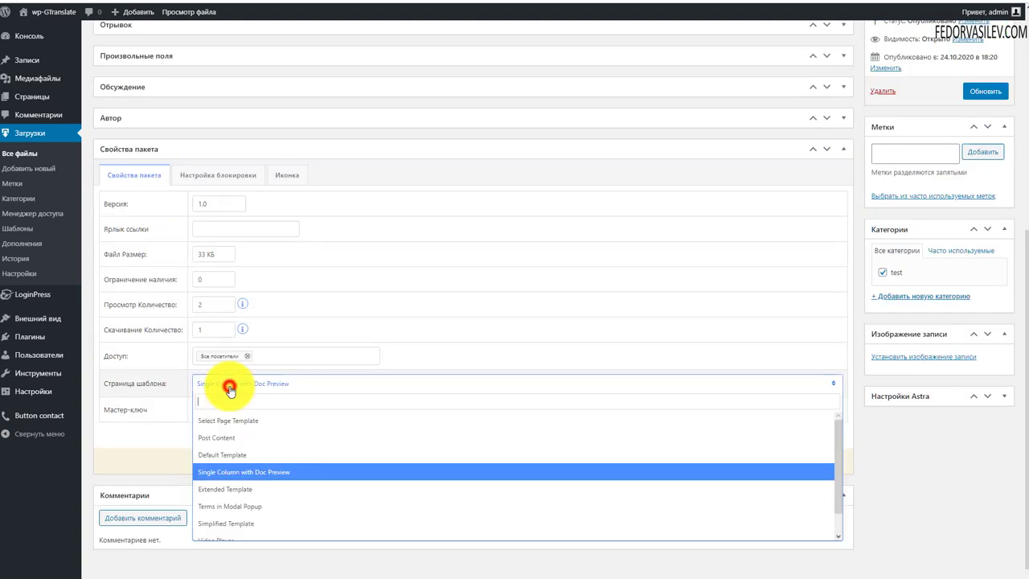
left_click(241, 490)
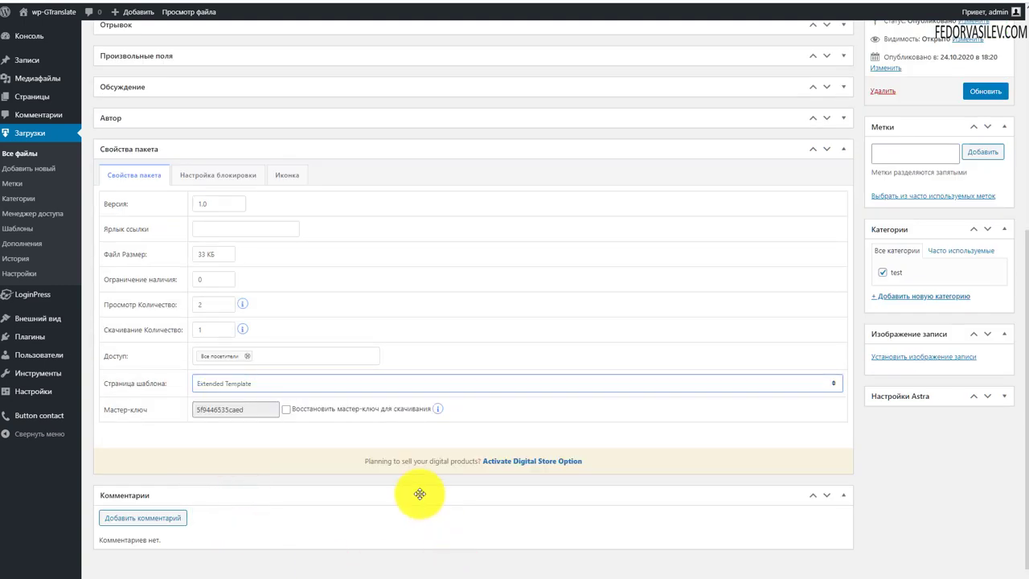
Step: Enable the Должен согласиться с условиями lock and fill in the terms title
left_click(218, 174)
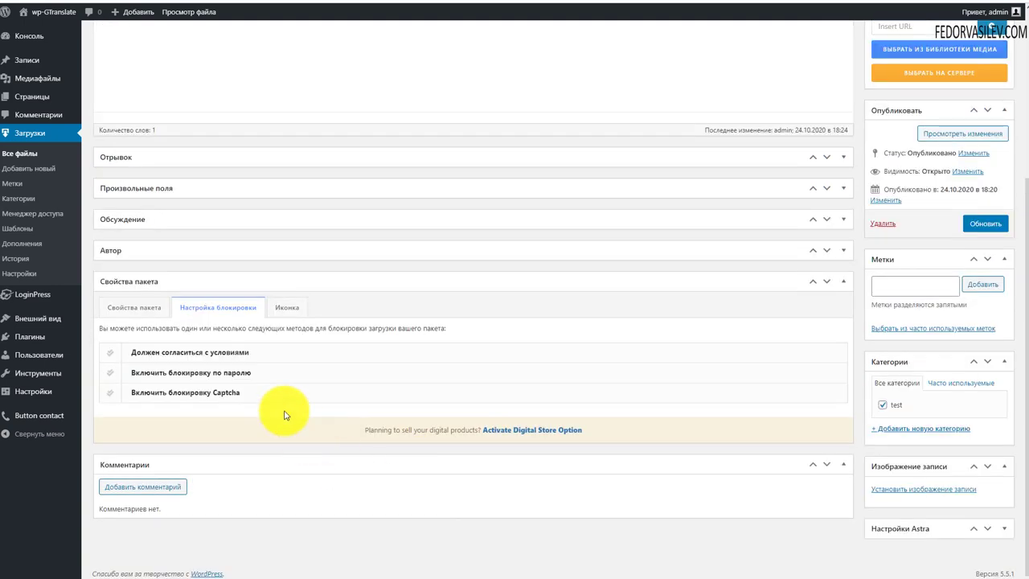
left_click(155, 359)
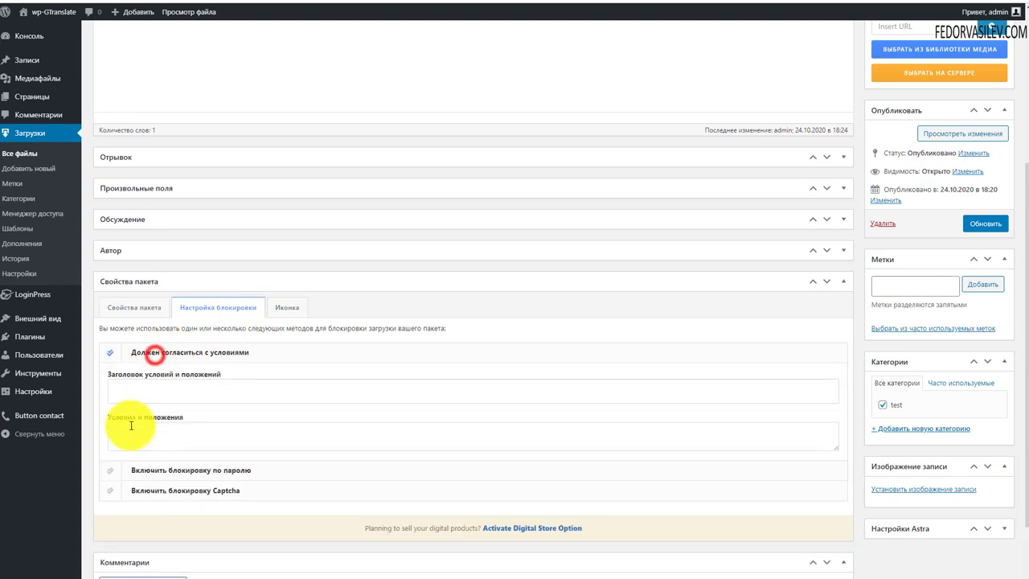
scroll(356, 333, "down", 2)
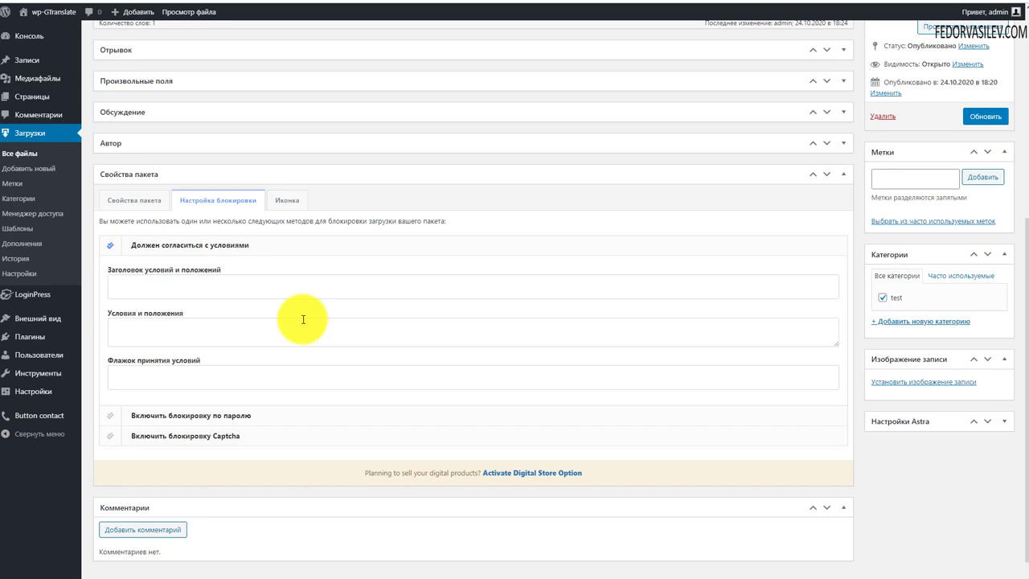
left_click(172, 282)
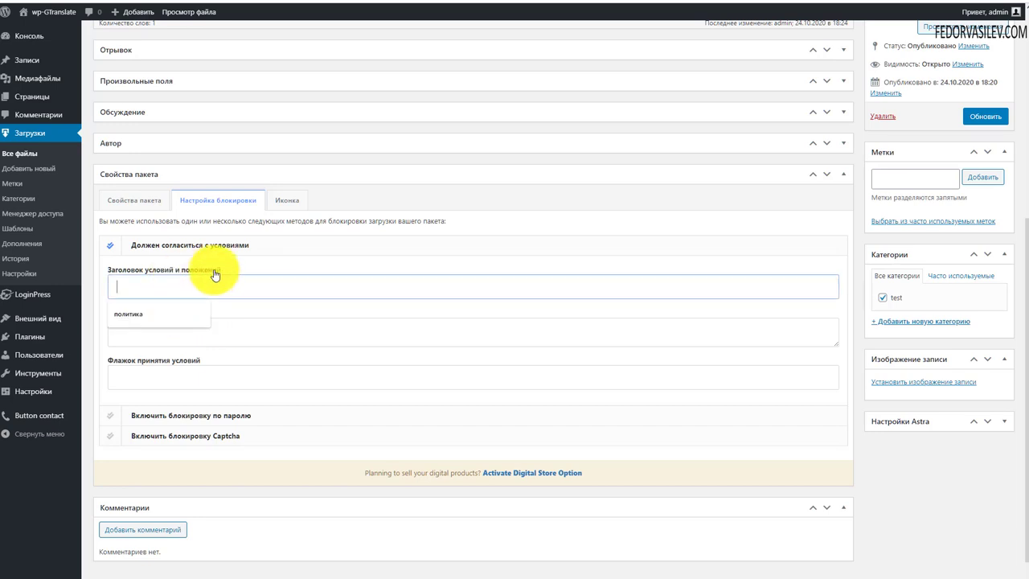
left_click_drag(223, 269, 104, 268)
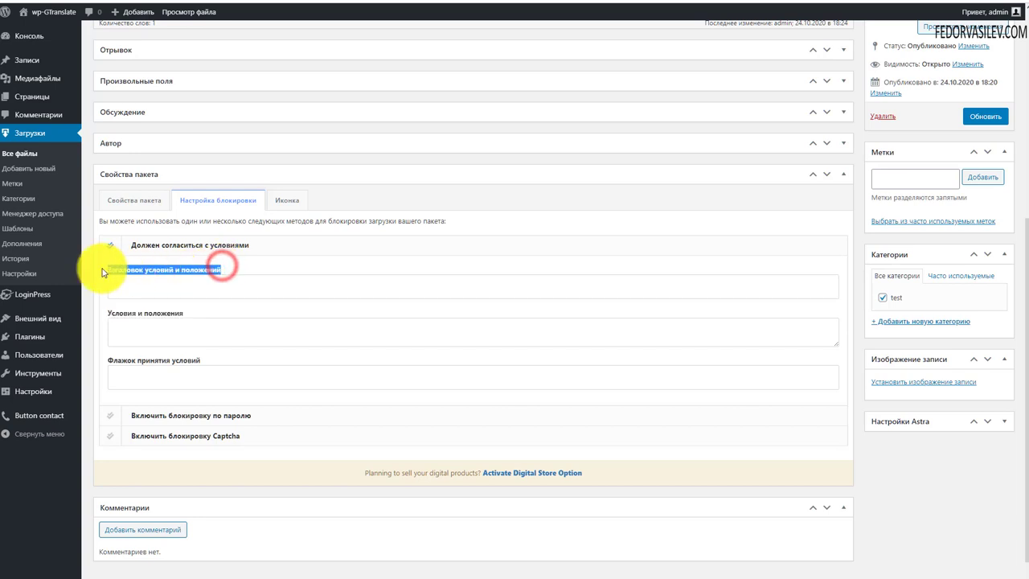
left_click(159, 295)
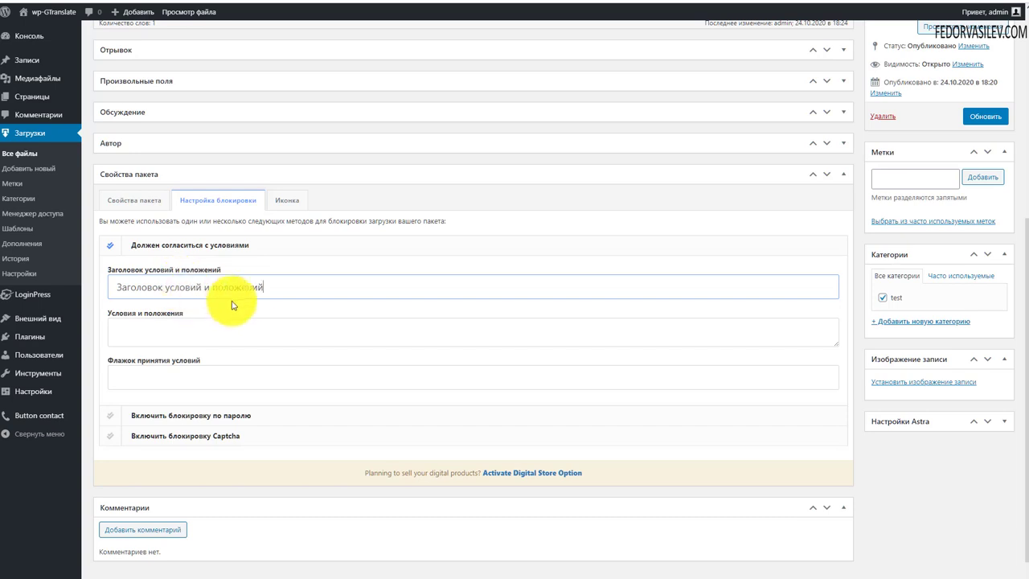
left_click_drag(270, 288, 217, 288)
Step: Select the full terms title text 'Заголовок условий и положений' for copying
scroll(374, 300, "up", 5)
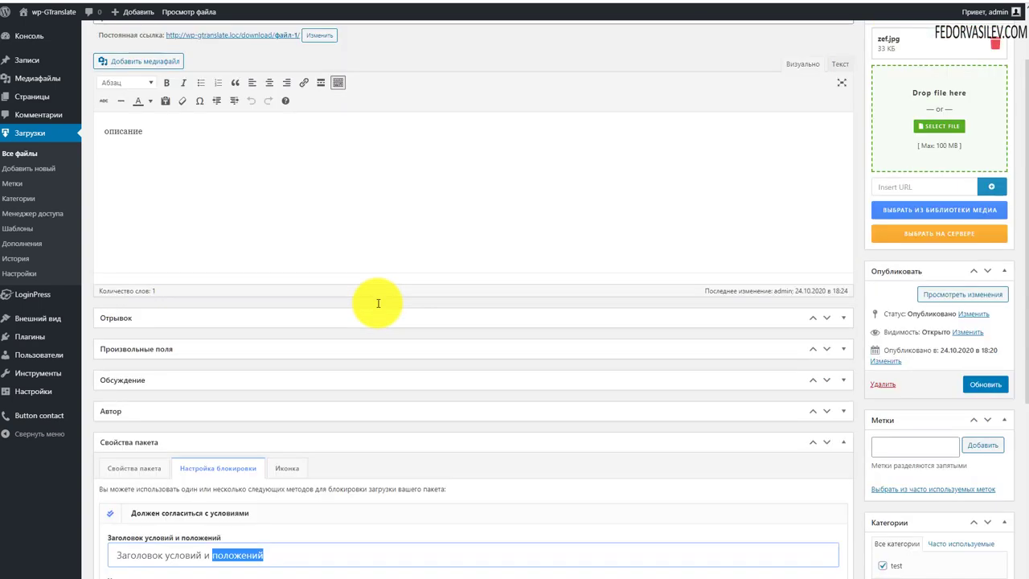
left_click_drag(202, 196, 115, 189)
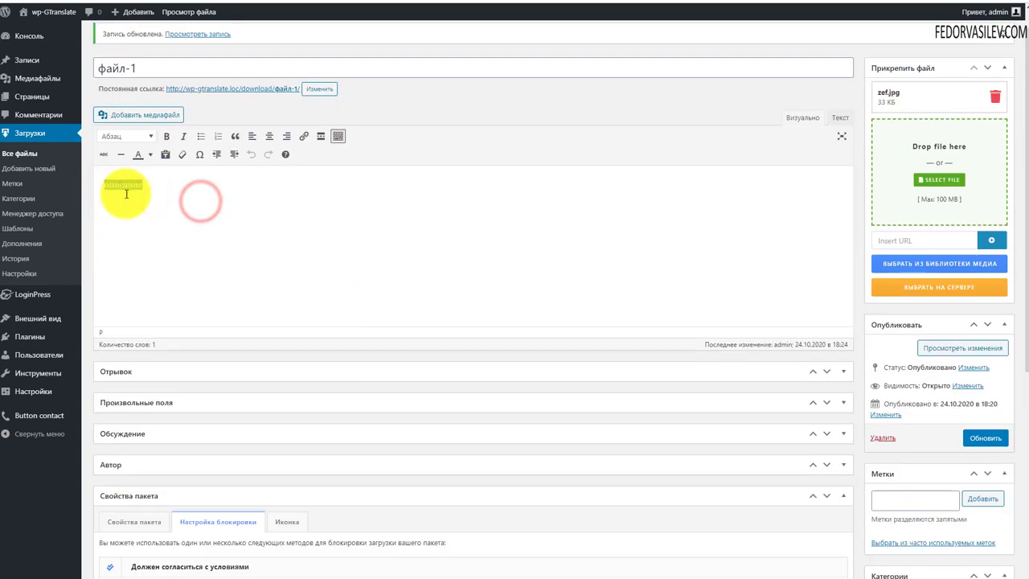
scroll(249, 299, "down", 3)
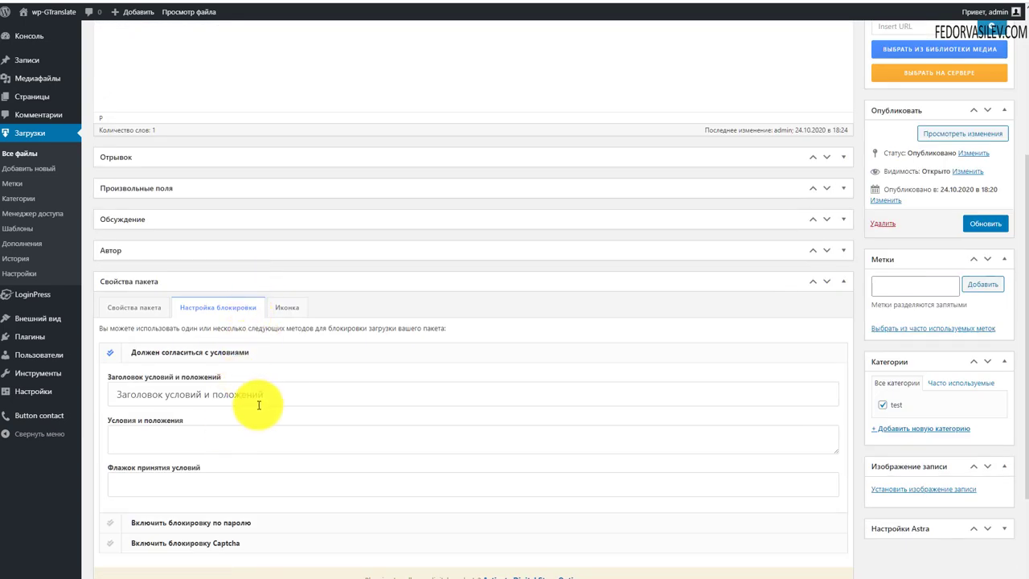
left_click_drag(271, 392, 80, 390)
left_click(163, 392)
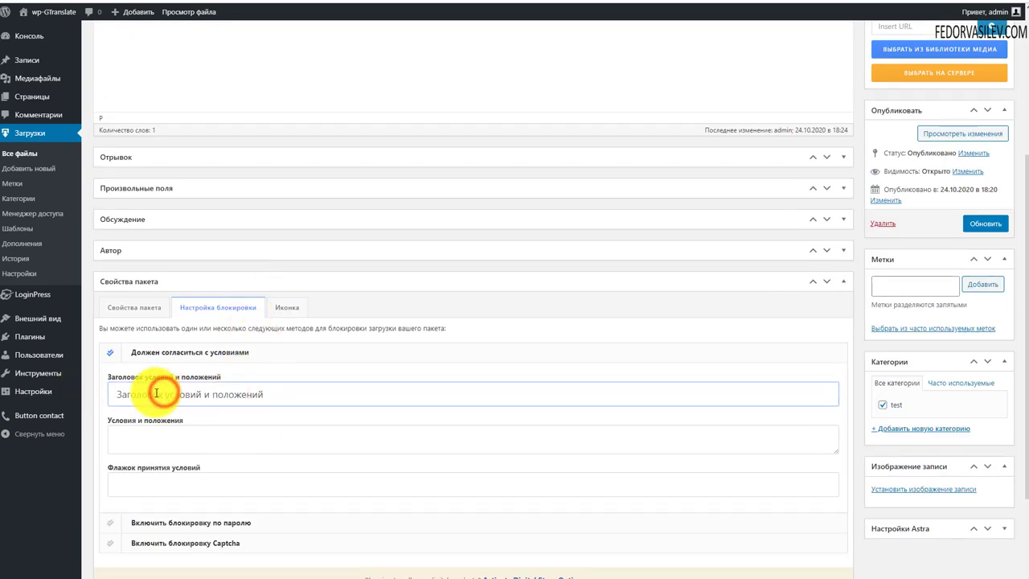
left_click_drag(272, 394, 50, 392)
key("ctrl+c")
Step: Replace the description word описание with the copied terms title
scroll(206, 287, "up", 3)
double_click(202, 218)
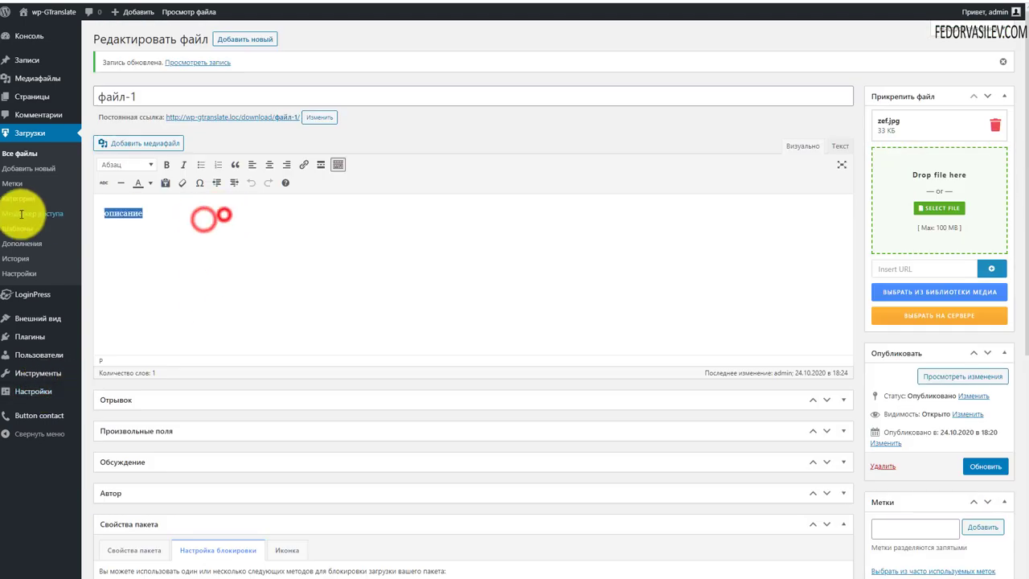
key("ctrl+v")
Step: Link the selected description word to the демо 10 page
left_click_drag(243, 213, 188, 213)
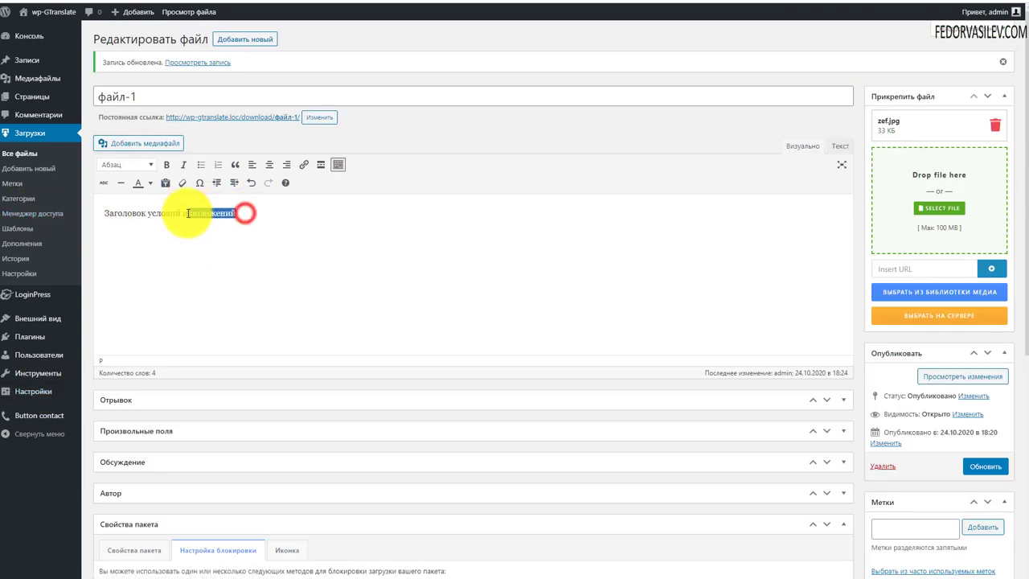
left_click(304, 164)
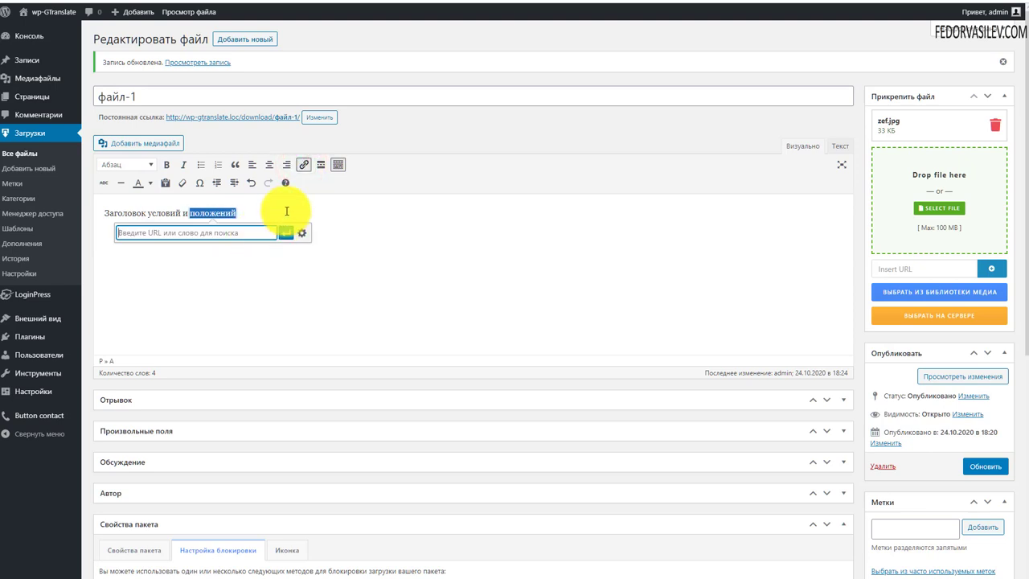
left_click(301, 232)
left_click(411, 346)
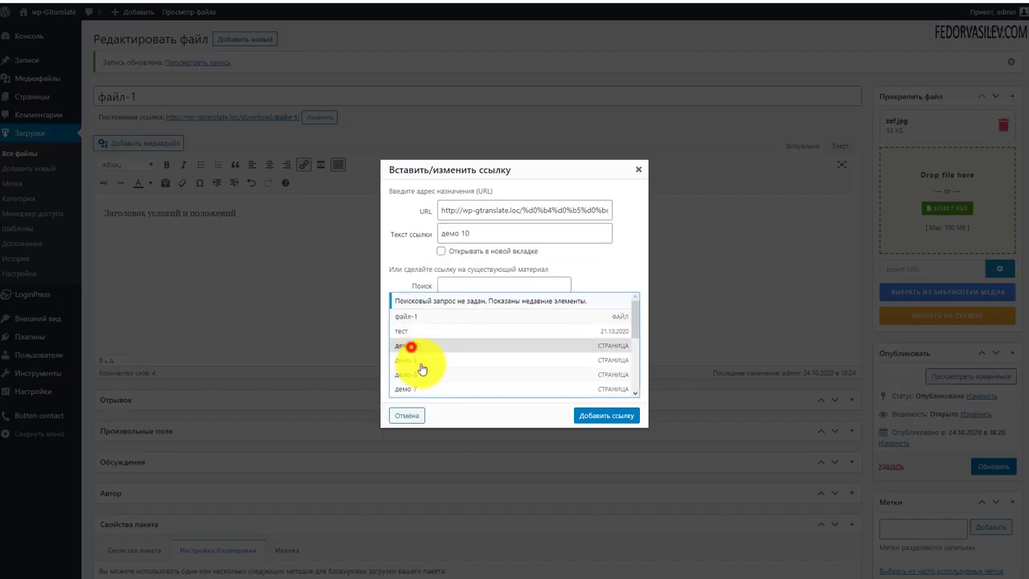
left_click(590, 416)
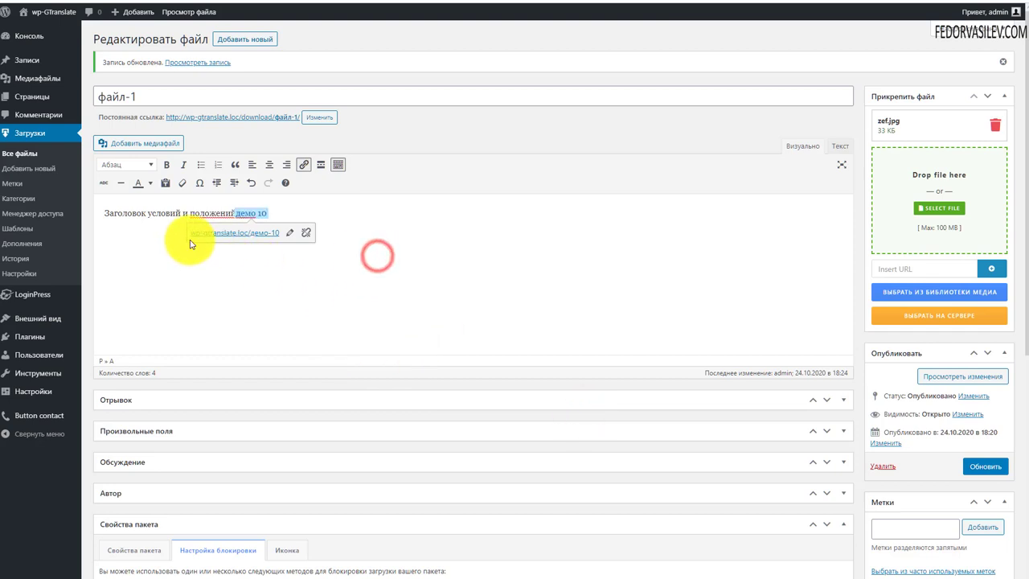
left_click(142, 257)
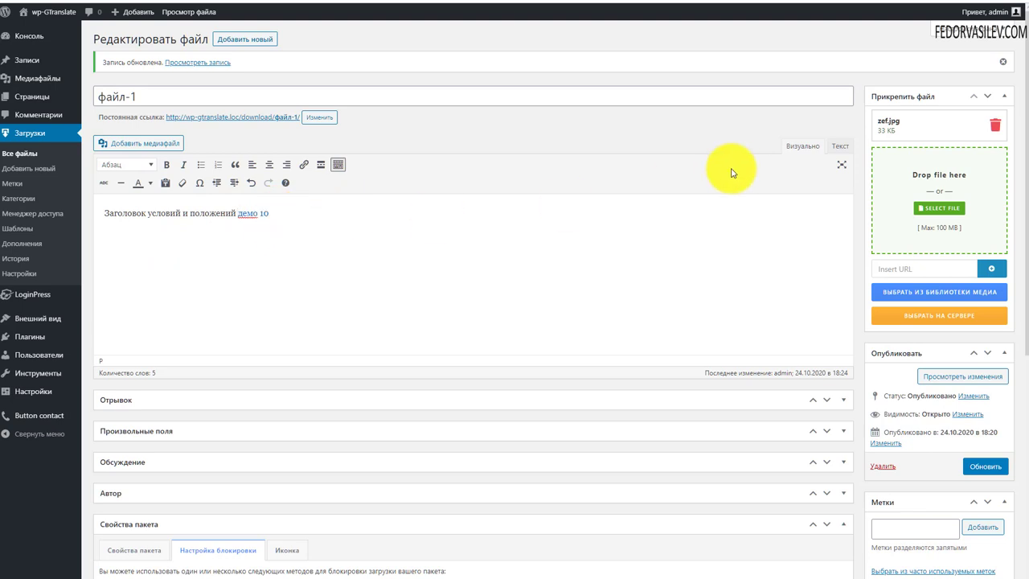
Step: Copy the description's HTML line from Text mode
left_click(839, 149)
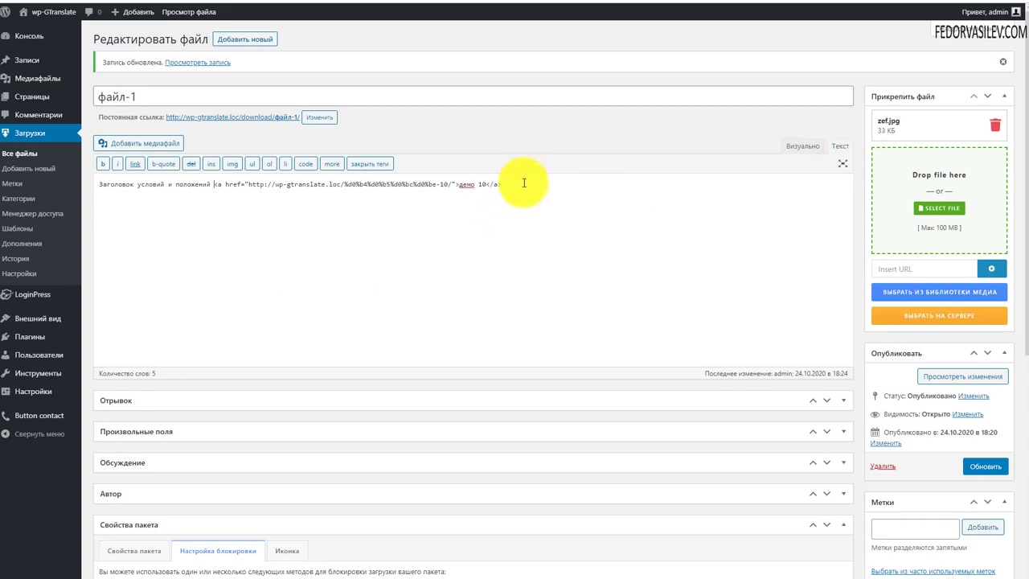
left_click_drag(523, 181, 27, 184)
right_click(127, 182)
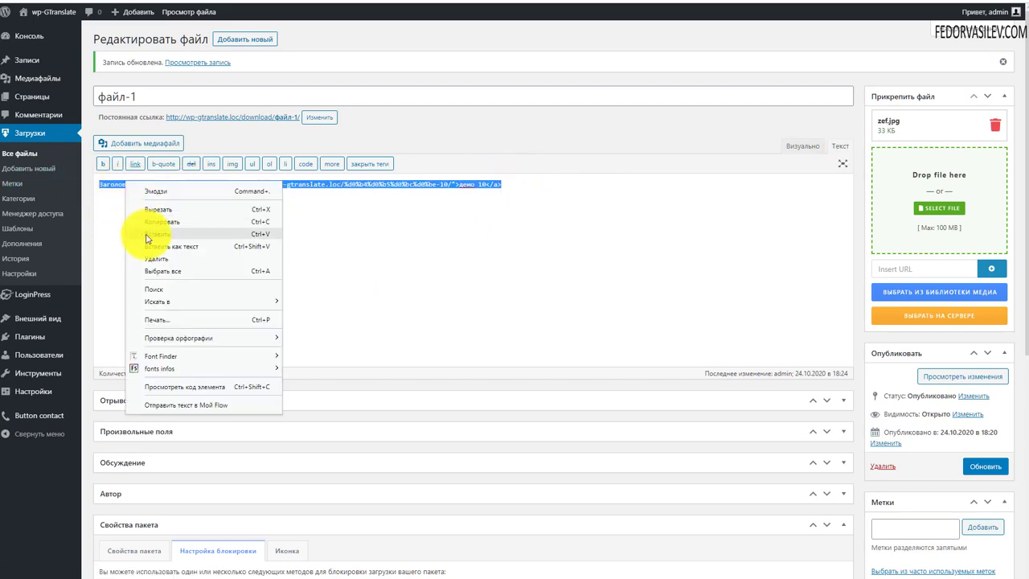
left_click(156, 217)
scroll(402, 292, "down", 4)
scroll(251, 330, "down", 1)
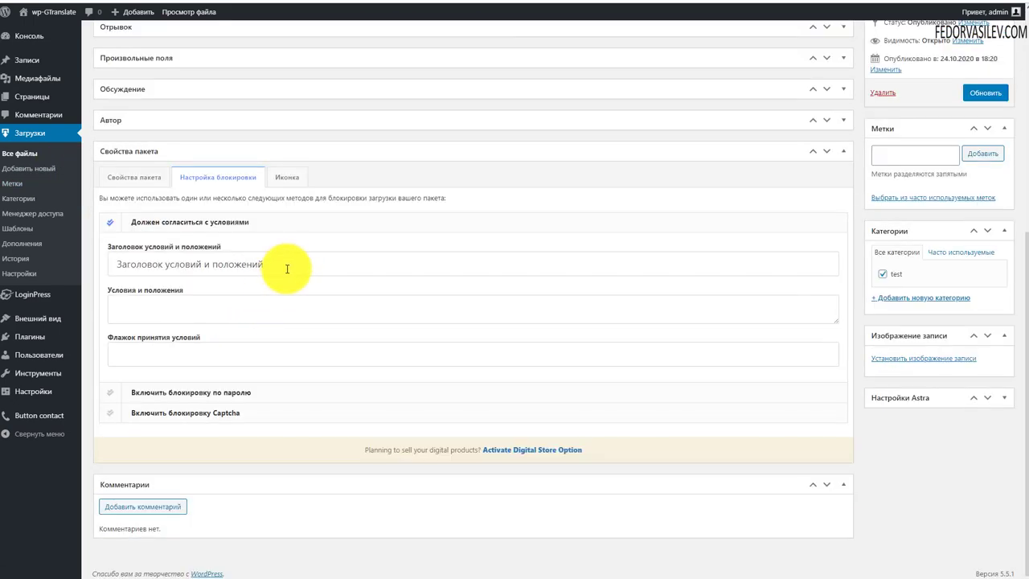
Step: Paste the демо 10 HTML link into Заголовок условий и положений and update the package
left_click_drag(289, 263, 57, 261)
key("ctrl+v")
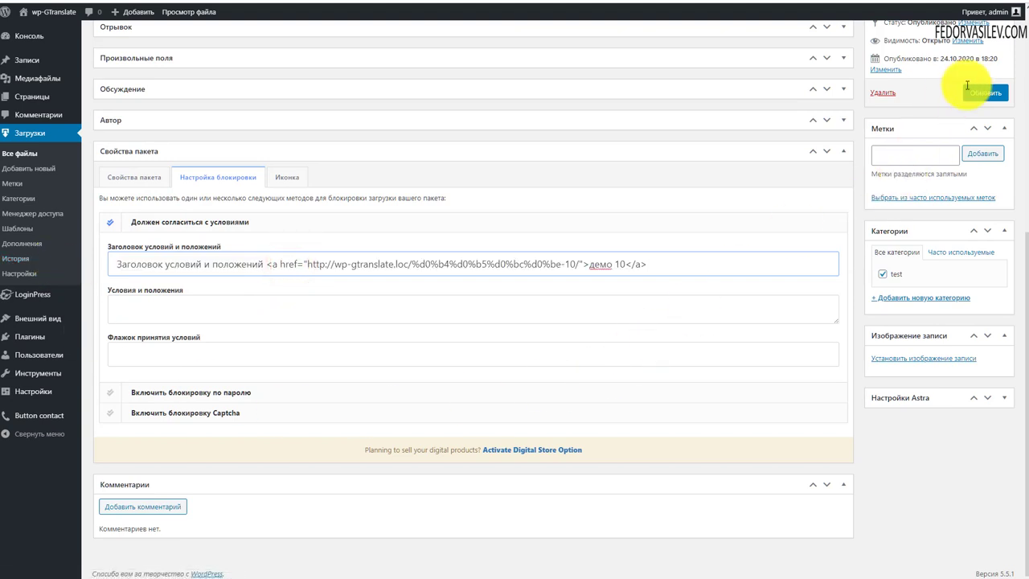
left_click(976, 93)
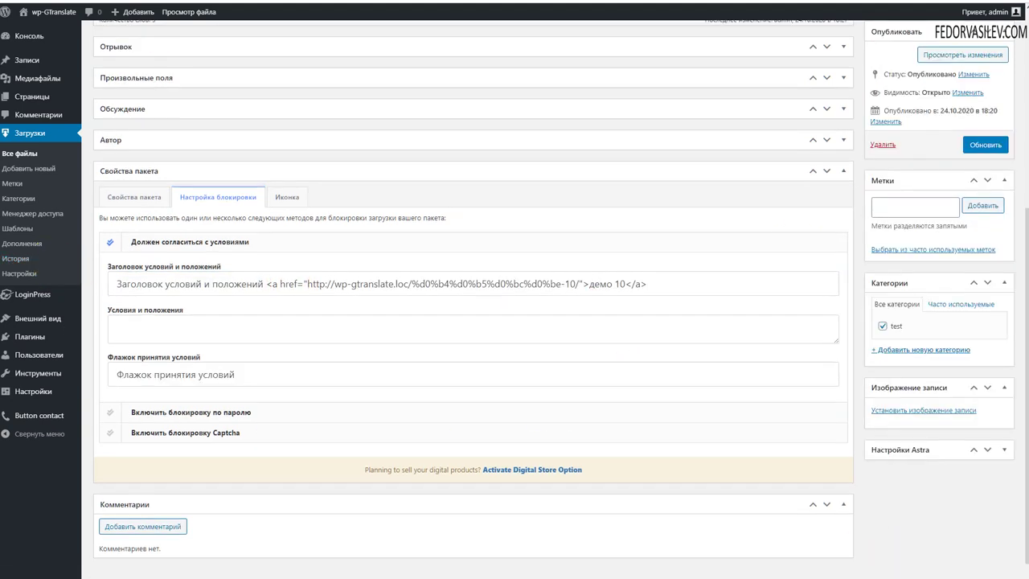
Step: Review the terms title text and the Флажок принятия условий acceptance label
left_click_drag(663, 282, 89, 268)
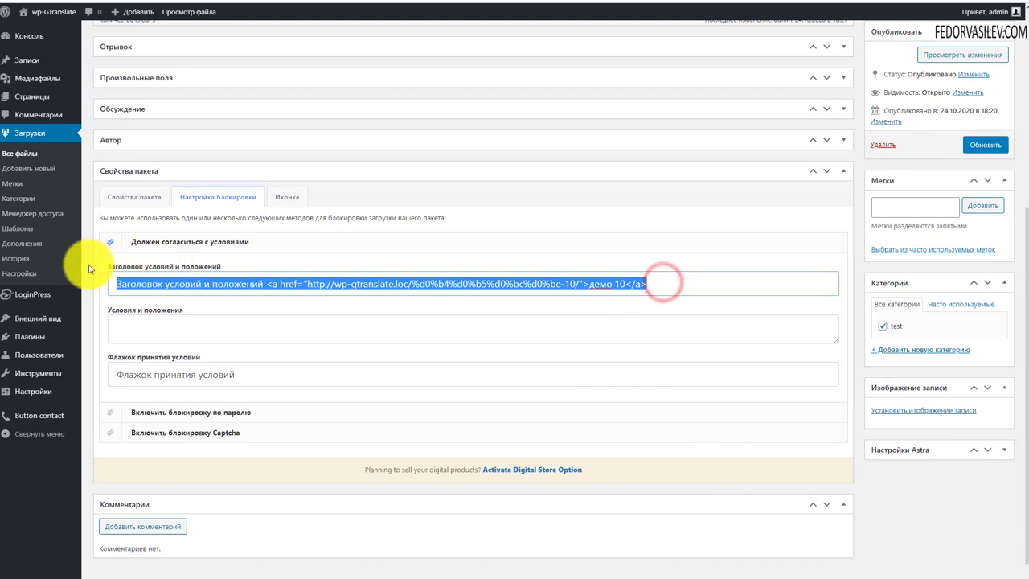
left_click(153, 329)
left_click_drag(258, 375, 115, 375)
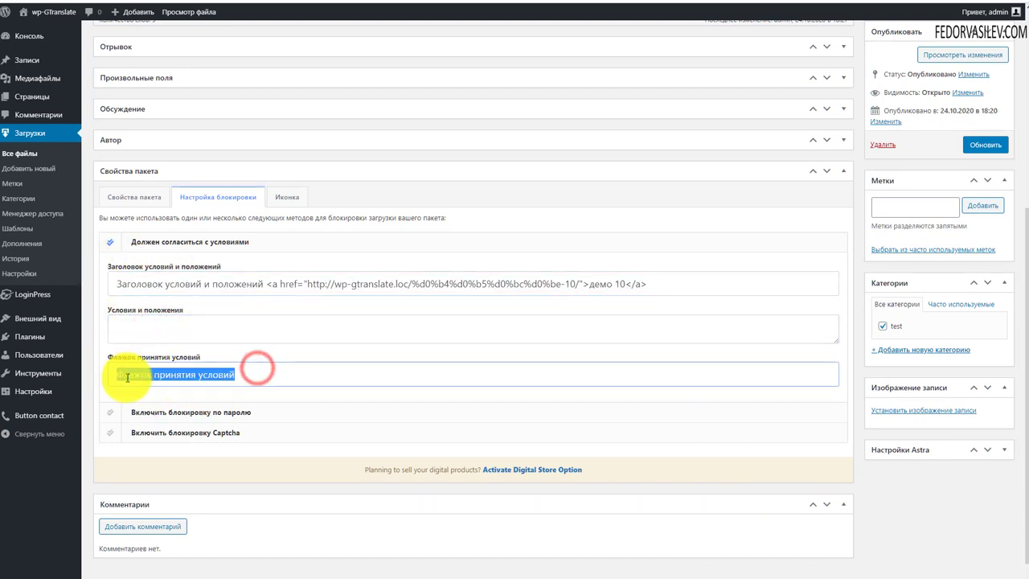
right_click(190, 372)
left_click(291, 376)
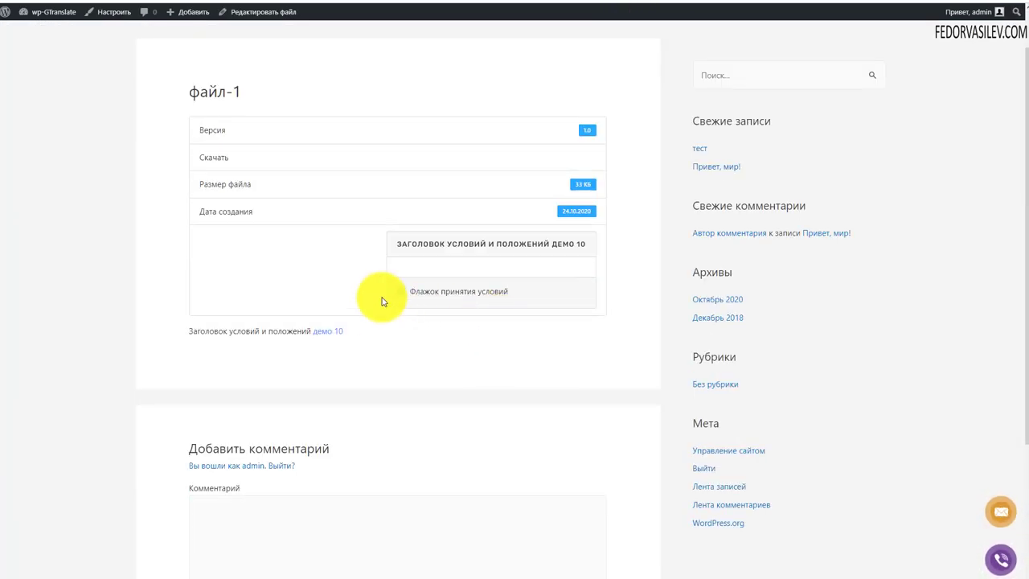
Step: Open the файл-1 page from the home page and follow the демо 10 link in its terms
scroll(232, 372, "up", 1)
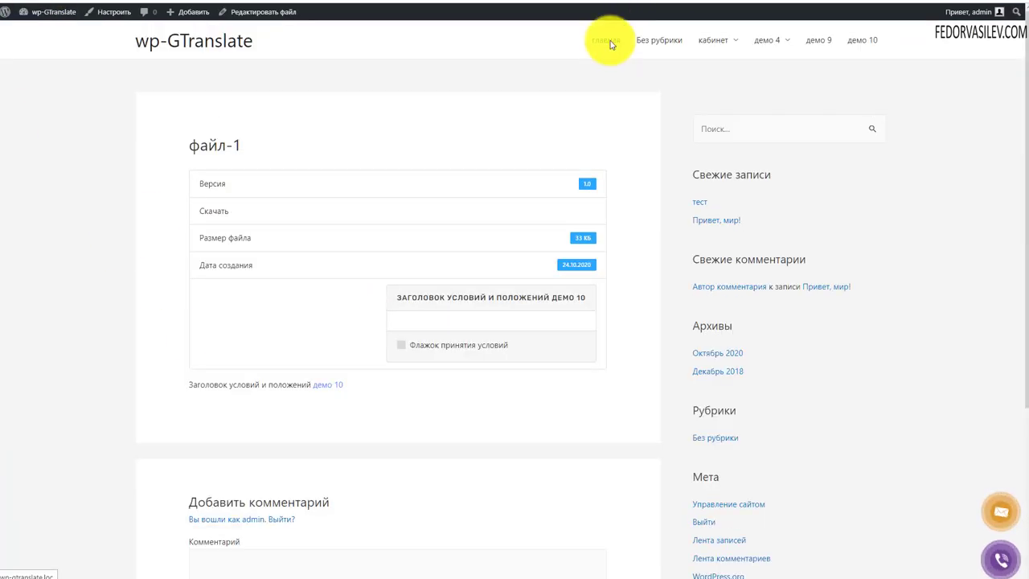
left_click(608, 40)
left_click(243, 172)
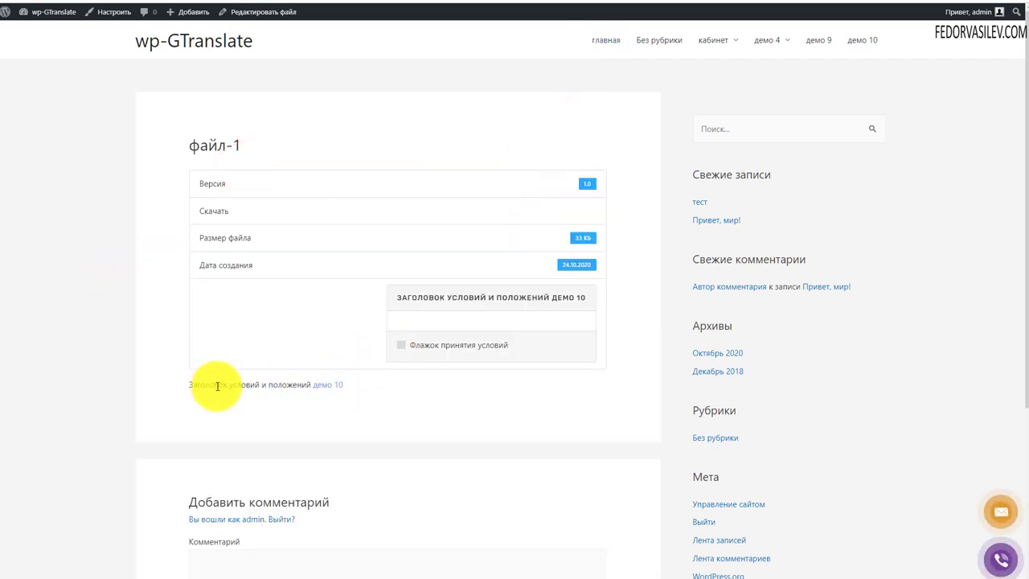
left_click_drag(214, 384, 332, 386)
left_click(340, 433)
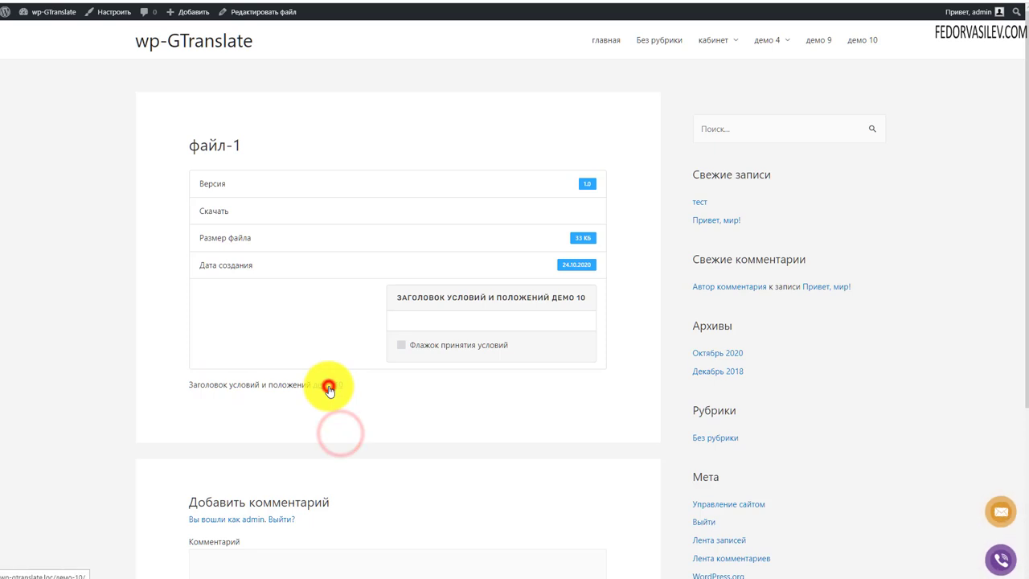
left_click(329, 388)
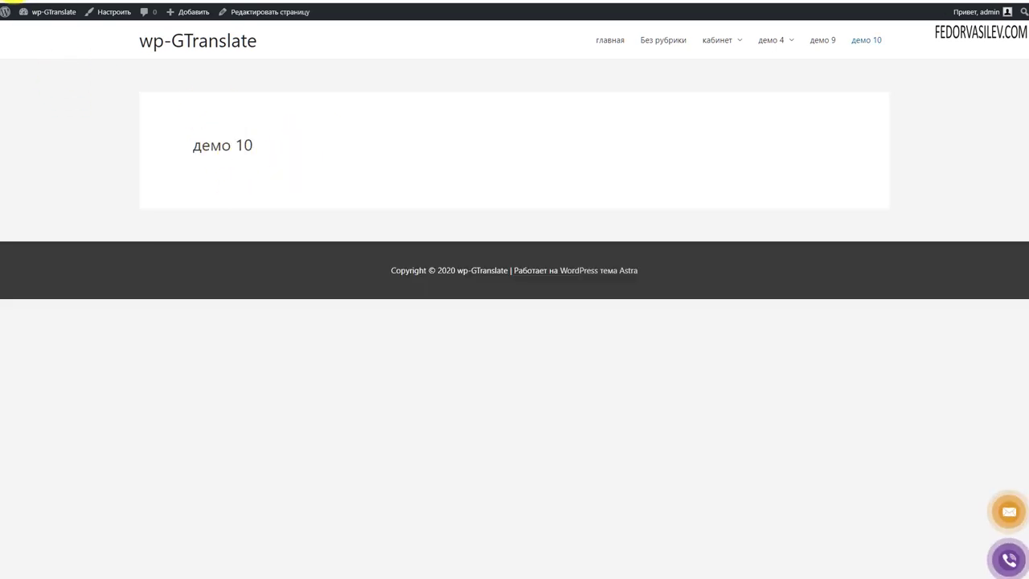
key("alt+Left")
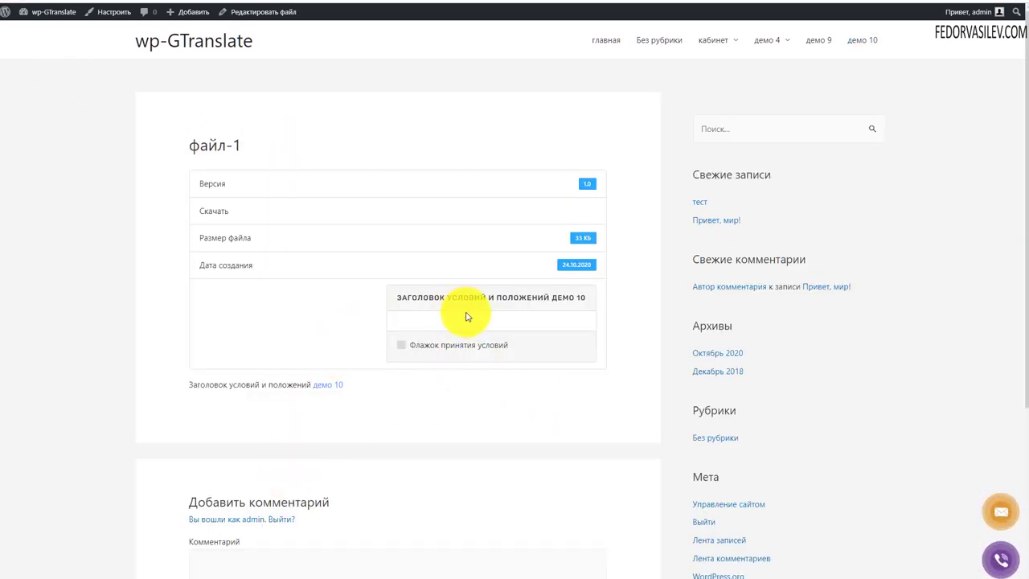
Step: Accept the terms on the файл-1 page and download the file
left_click(400, 347)
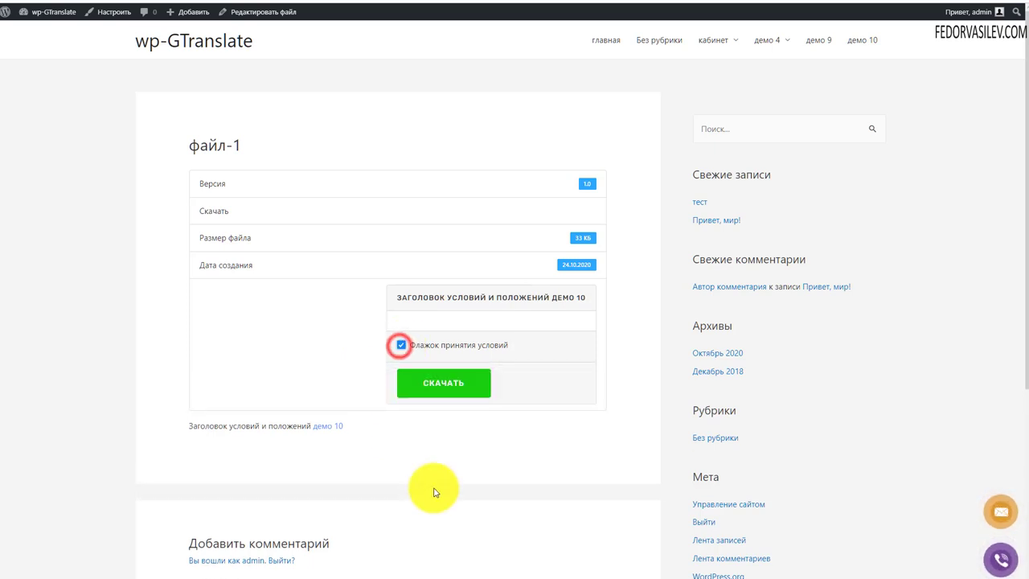
left_click(446, 385)
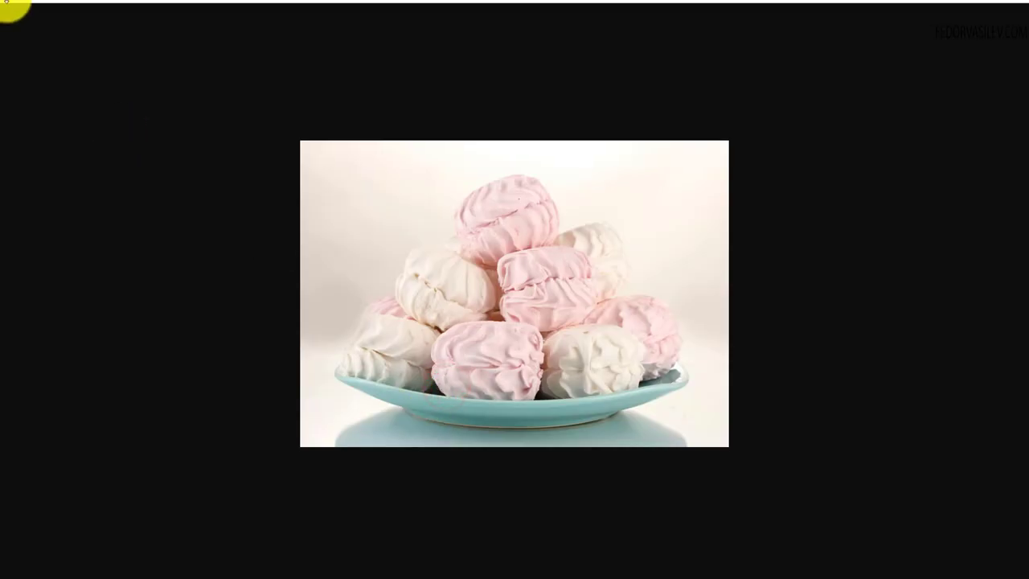
key("alt+Left")
Step: Download файл-1 from the home-page card via the terms popup, then uncheck the terms lock
left_click(606, 40)
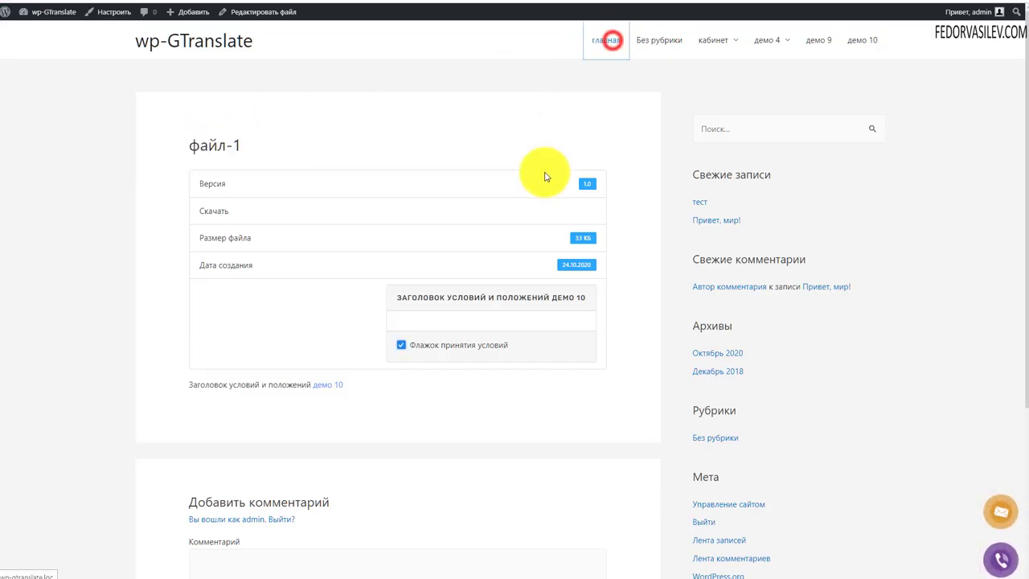
left_click(564, 167)
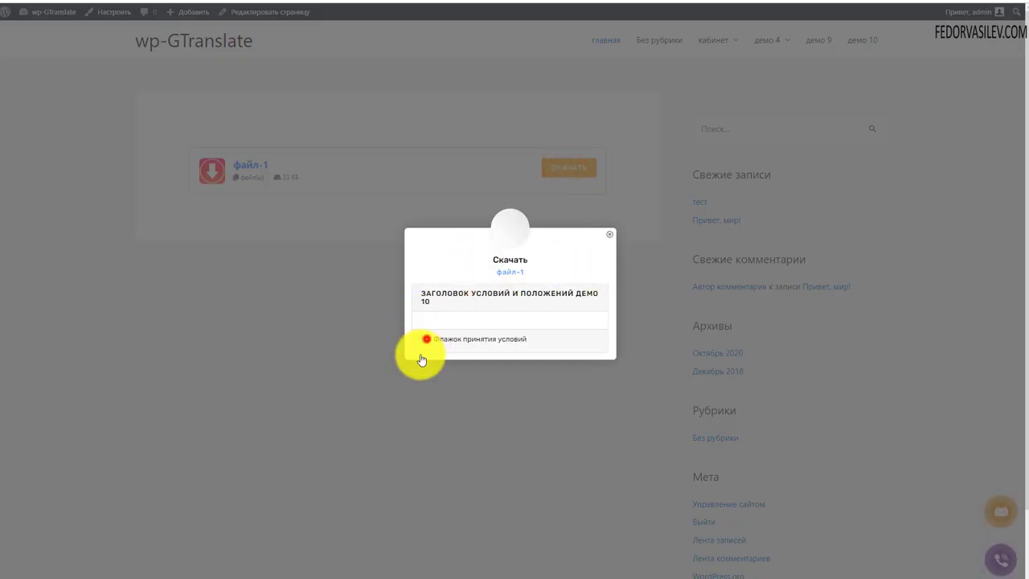
left_click(426, 338)
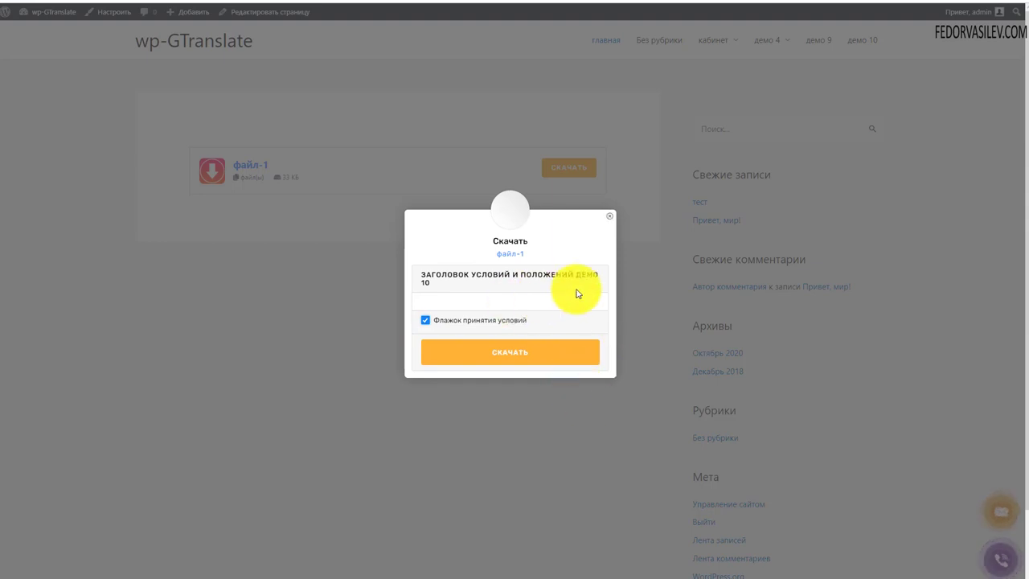
left_click(507, 354)
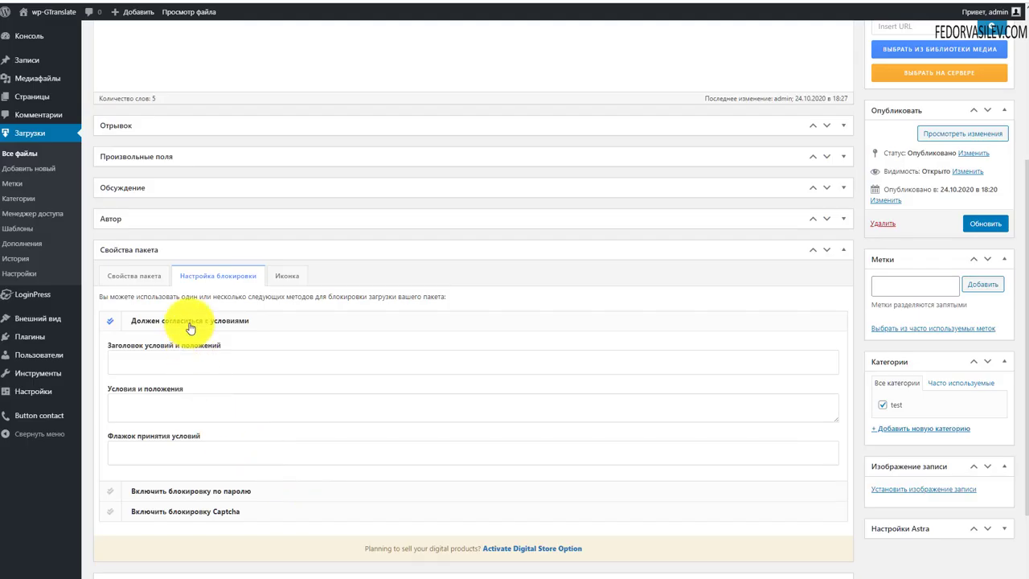
left_click(185, 322)
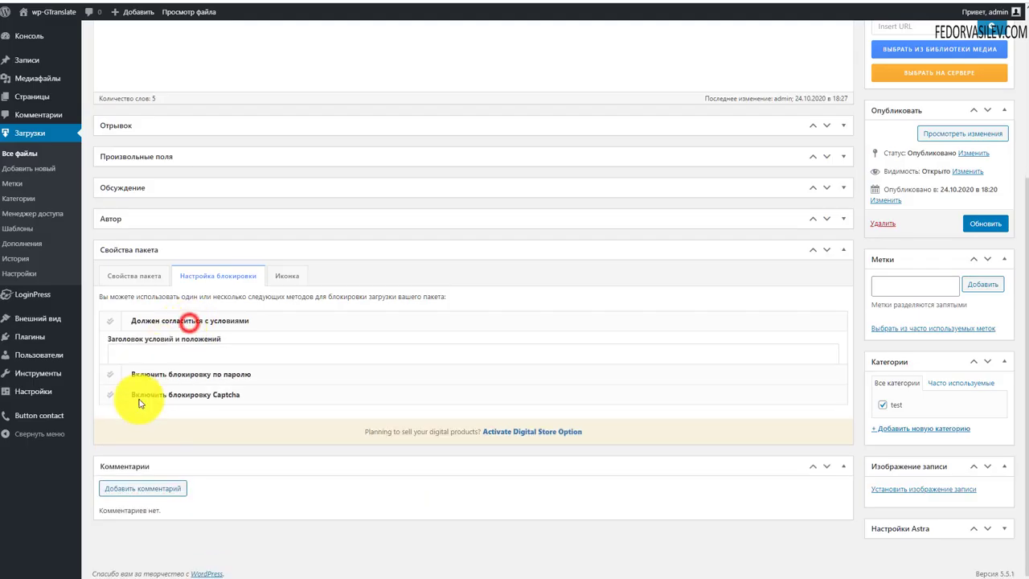
Step: Enable the password lock on файл-1 with a suggested password and update the package
left_click(184, 344)
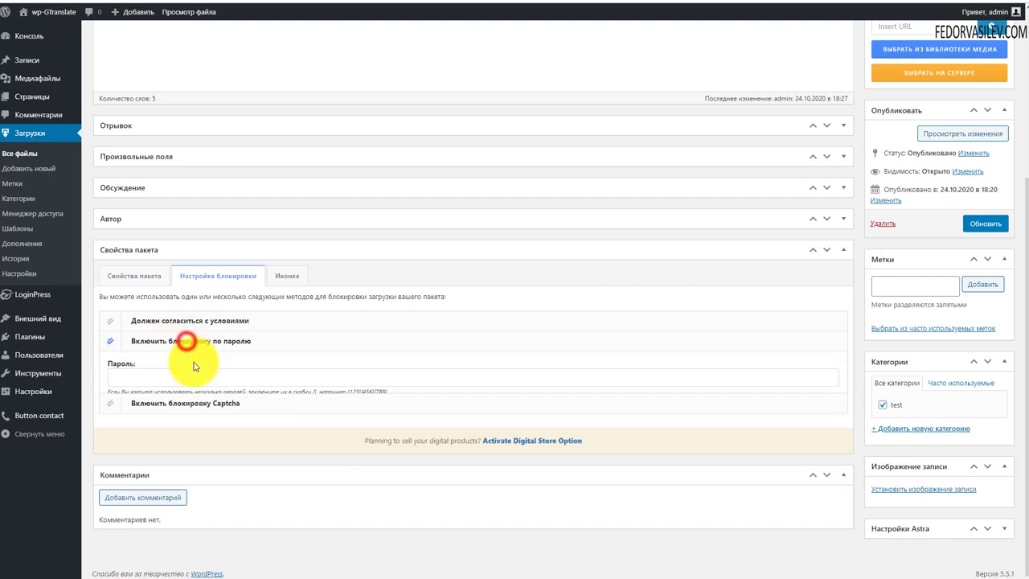
left_click(137, 383)
left_click(136, 402)
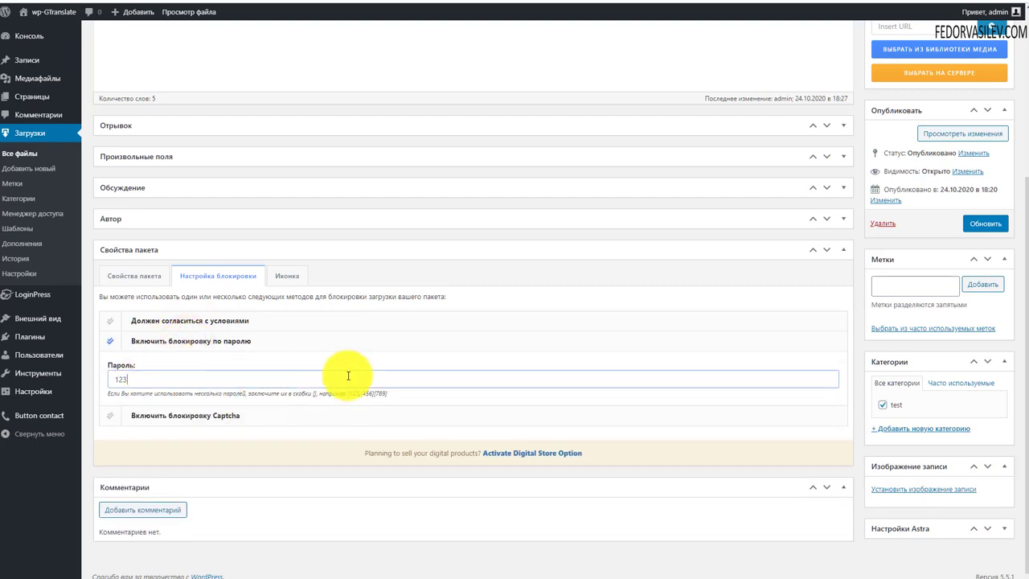
left_click(975, 225)
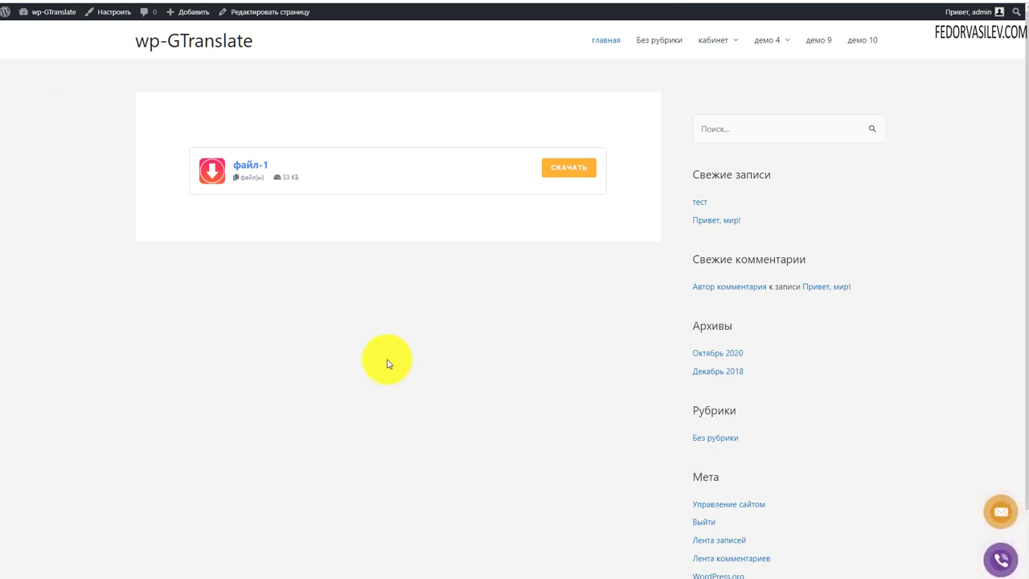
Step: Download файл-1 from the home page after correcting a rejected password, then enable Captcha lock
left_click(574, 168)
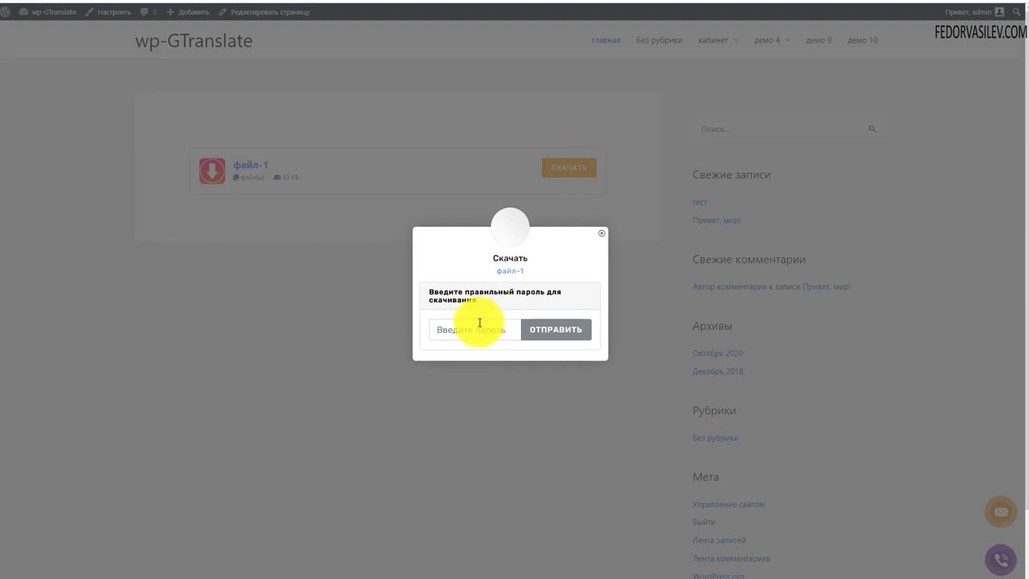
left_click(459, 335)
type("123")
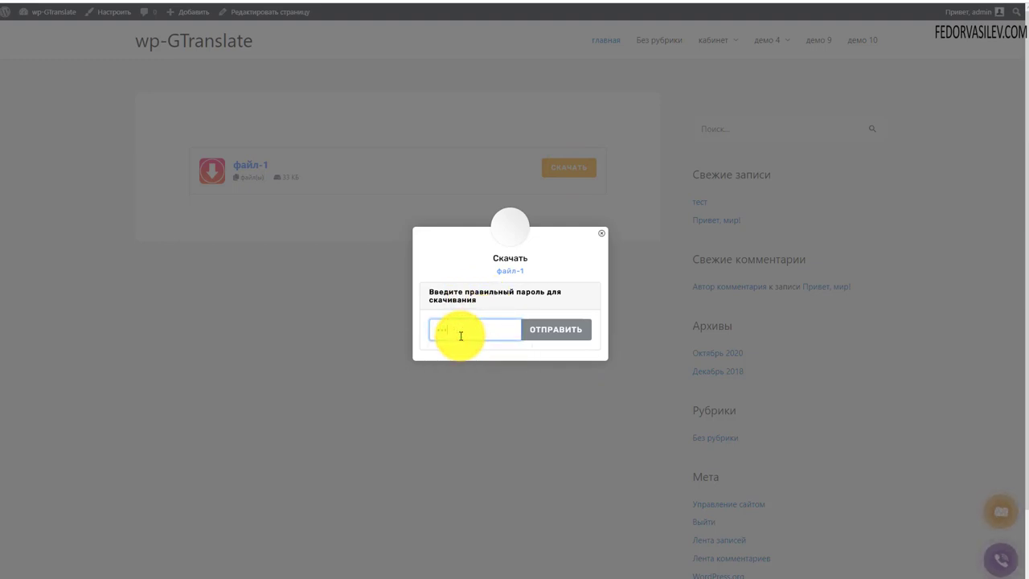
type("4")
left_click(555, 336)
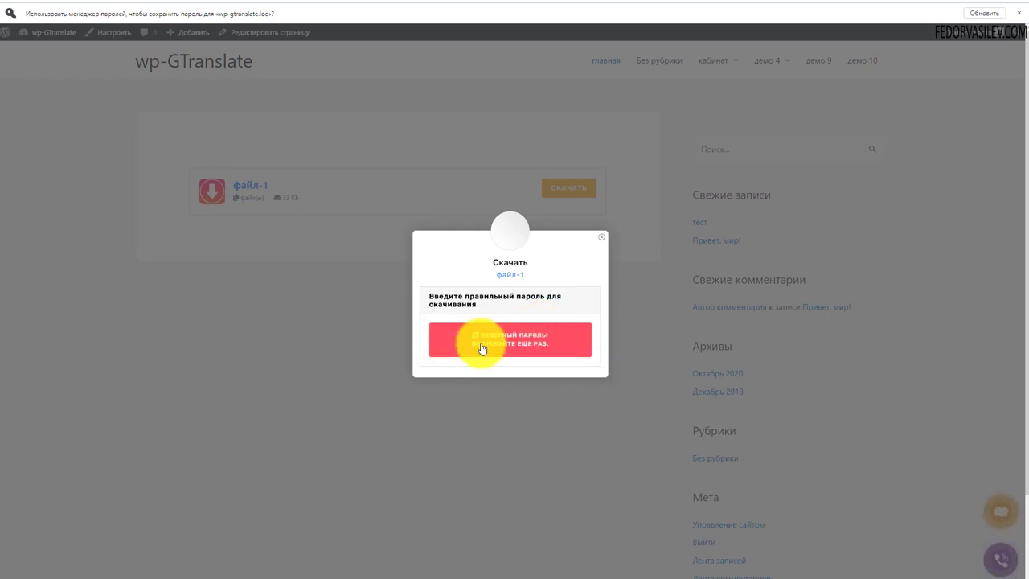
left_click(480, 341)
left_click_drag(465, 340, 419, 342)
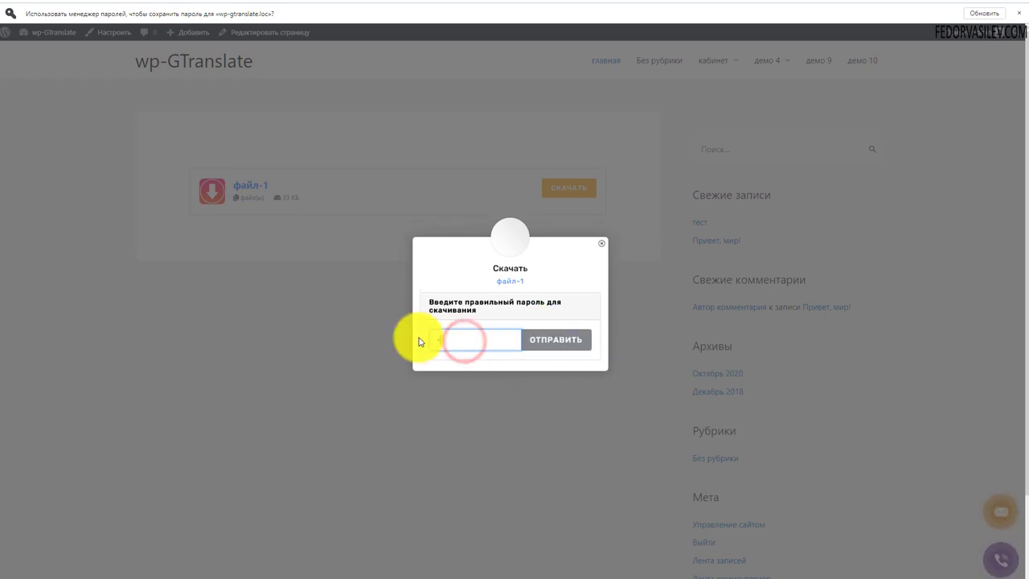
left_click(549, 341)
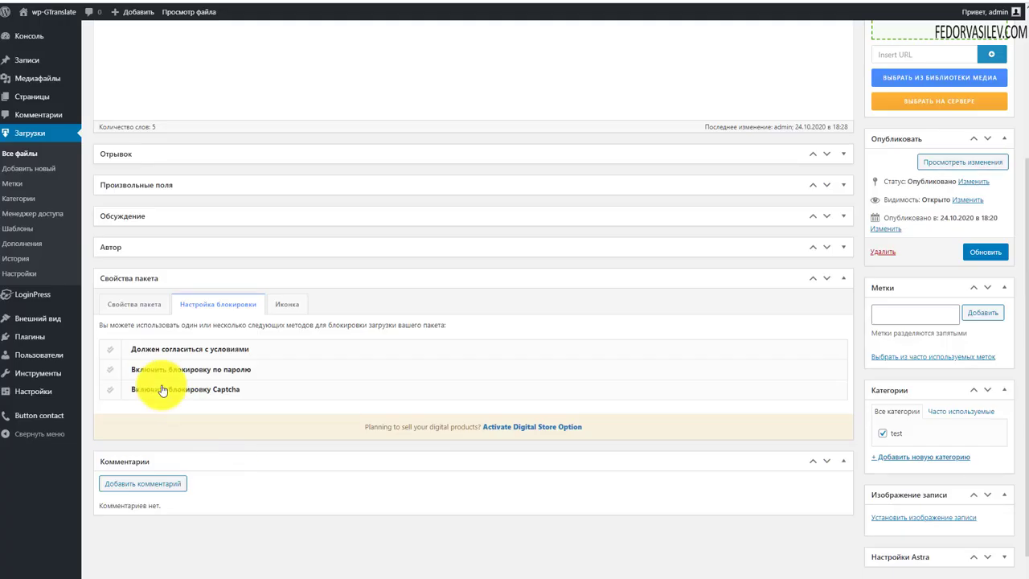
left_click(161, 389)
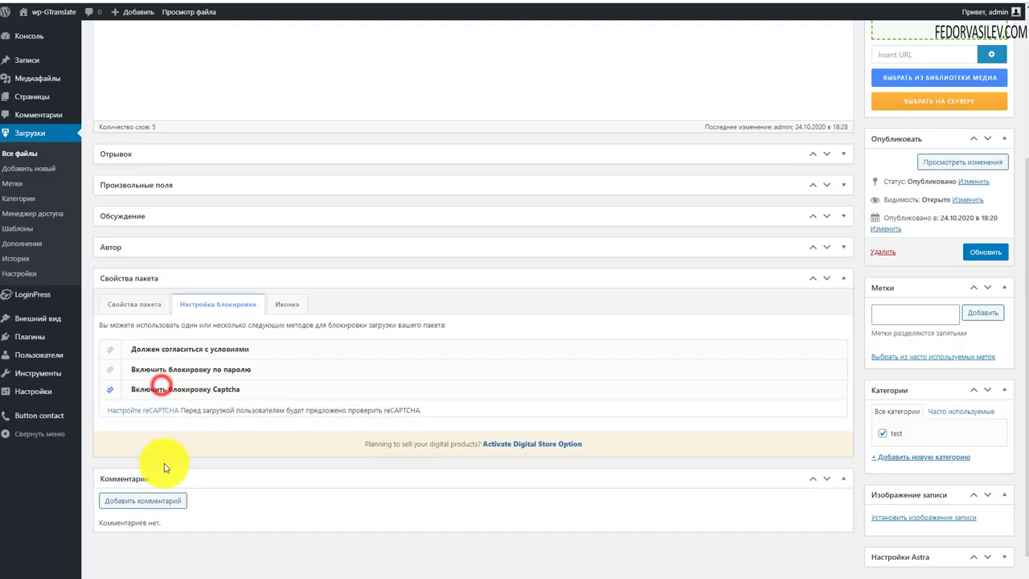
Step: Check the empty reCAPTCHA site key and secret code fields in Настройки CAPTCHA
left_click(144, 414)
scroll(410, 377, "down", 2)
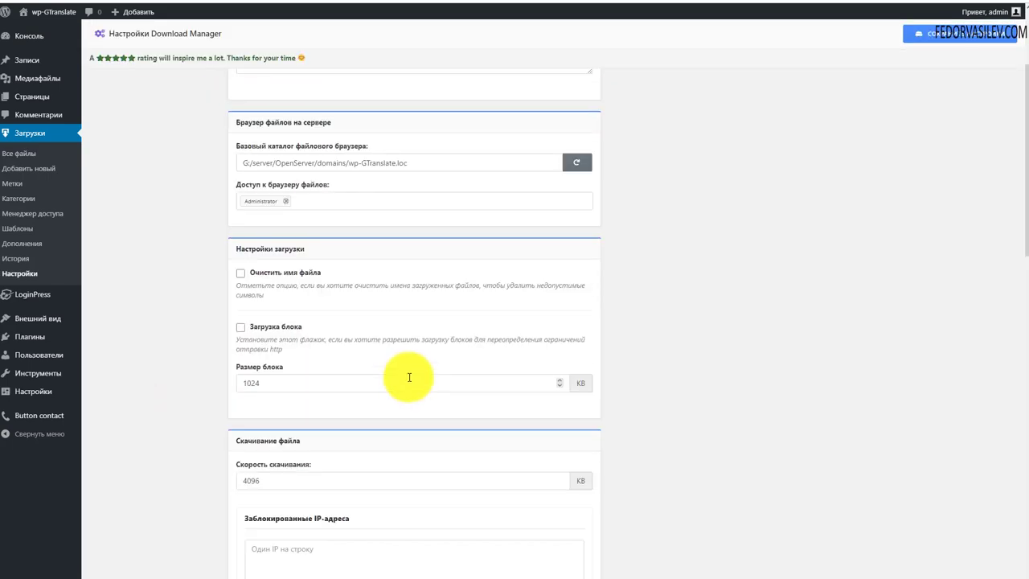
scroll(409, 377, "down", 10)
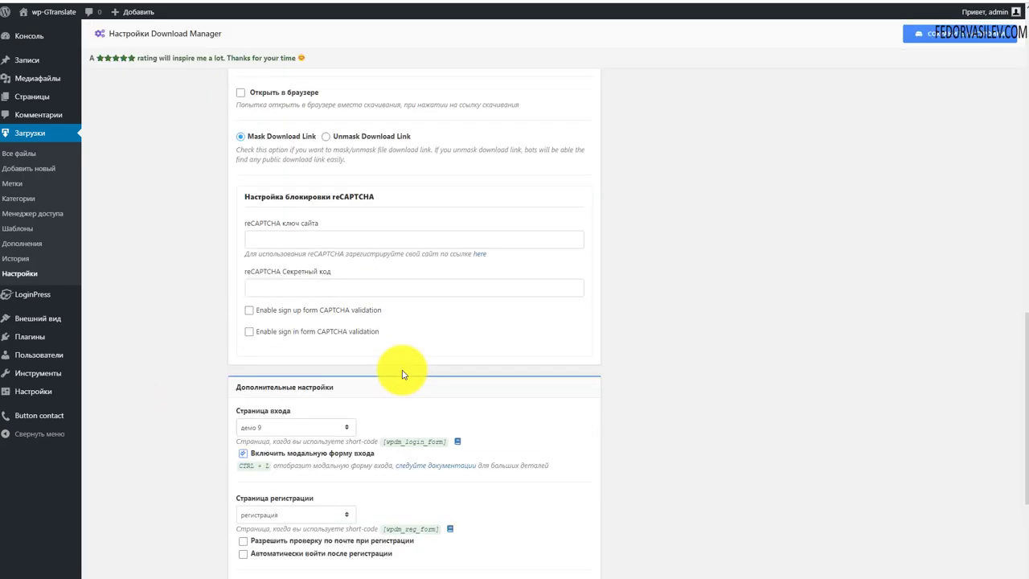
left_click(310, 289)
left_click(293, 235)
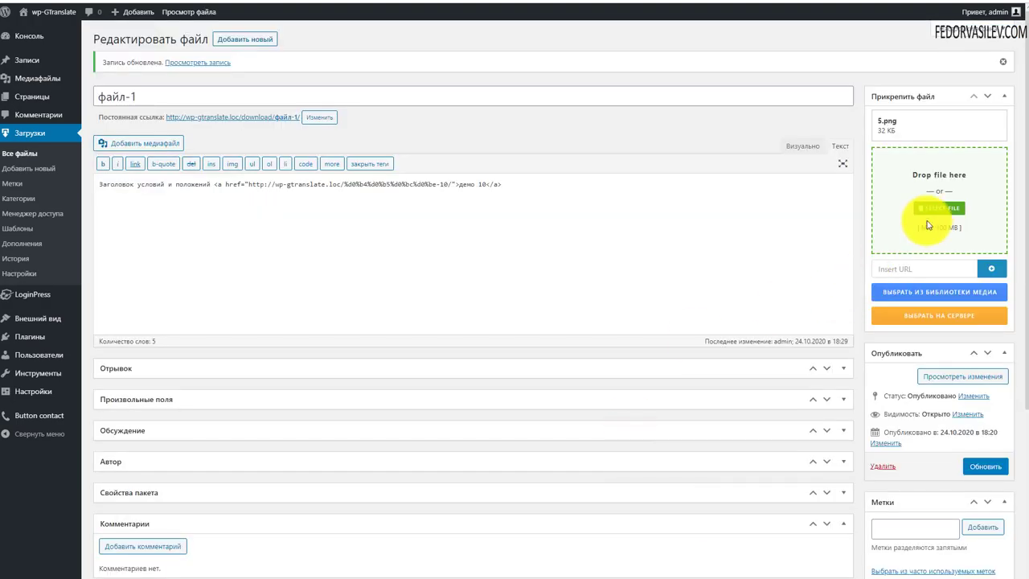
Step: Try the file picker, server file browser and media library for attaching a file to файл-1
left_click(932, 205)
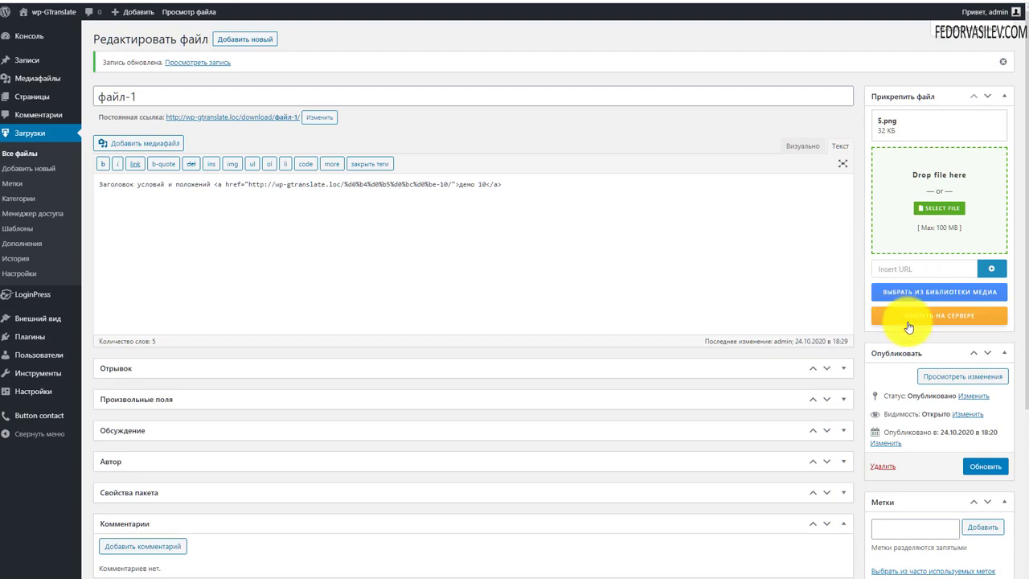
left_click(924, 315)
left_click(902, 71)
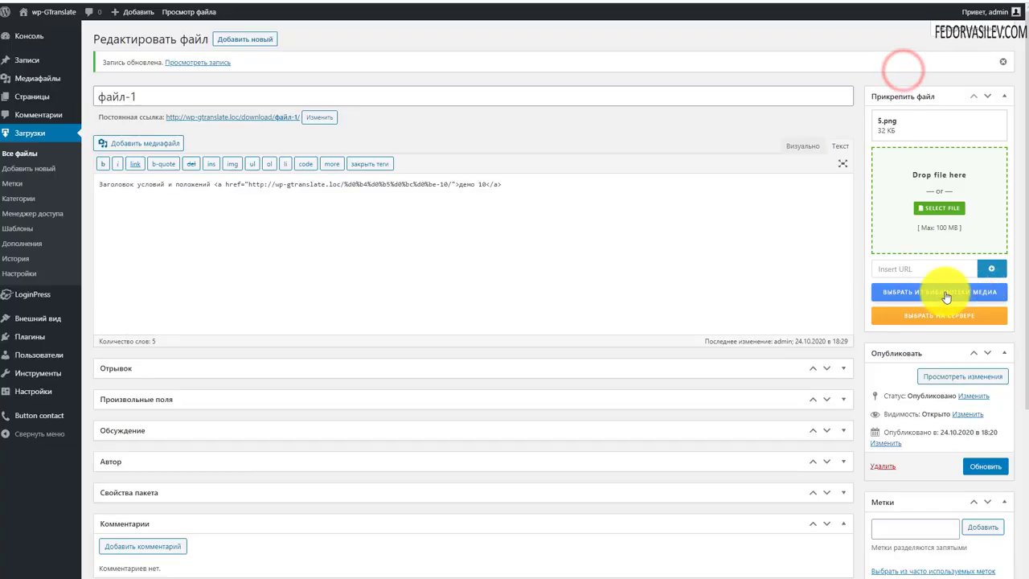
left_click(946, 296)
left_click(297, 143)
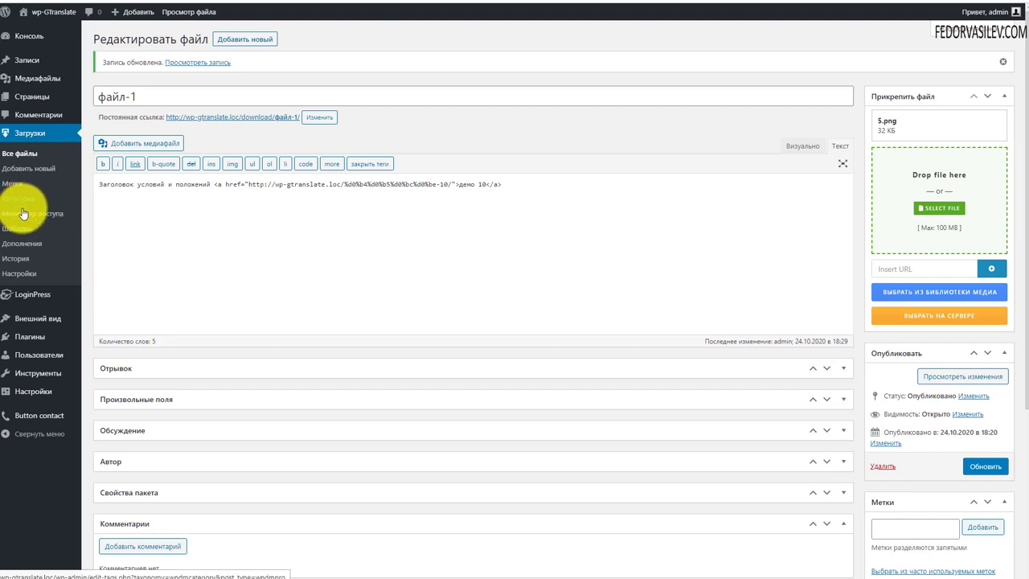
Step: Browse the eCommerce add-ons in the Дополнения catalogue, then filter it to Free add-ons
left_click(19, 243)
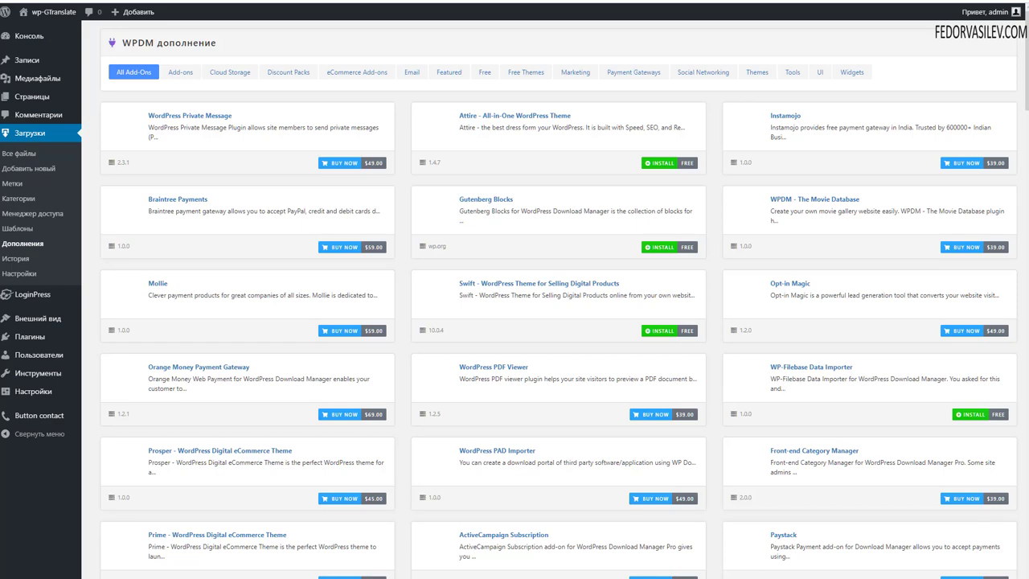
left_click(358, 72)
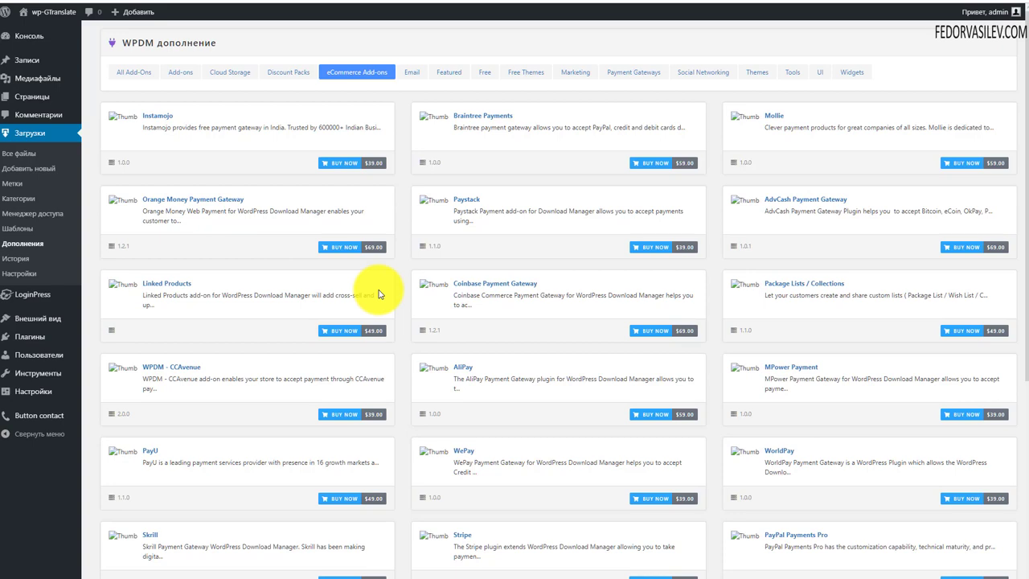
scroll(380, 294, "down", 2)
scroll(380, 295, "down", 1)
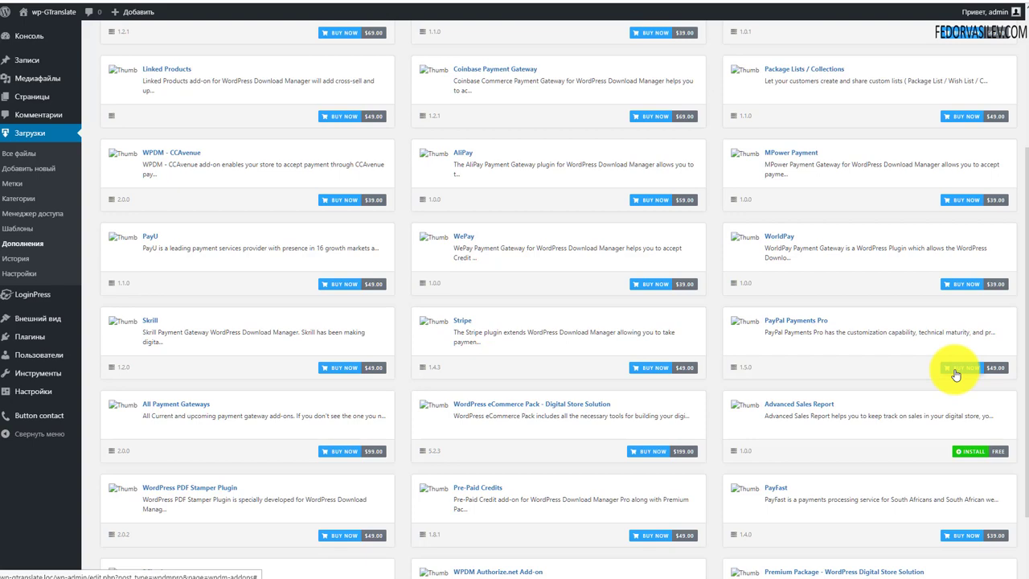
scroll(689, 471, "down", 2)
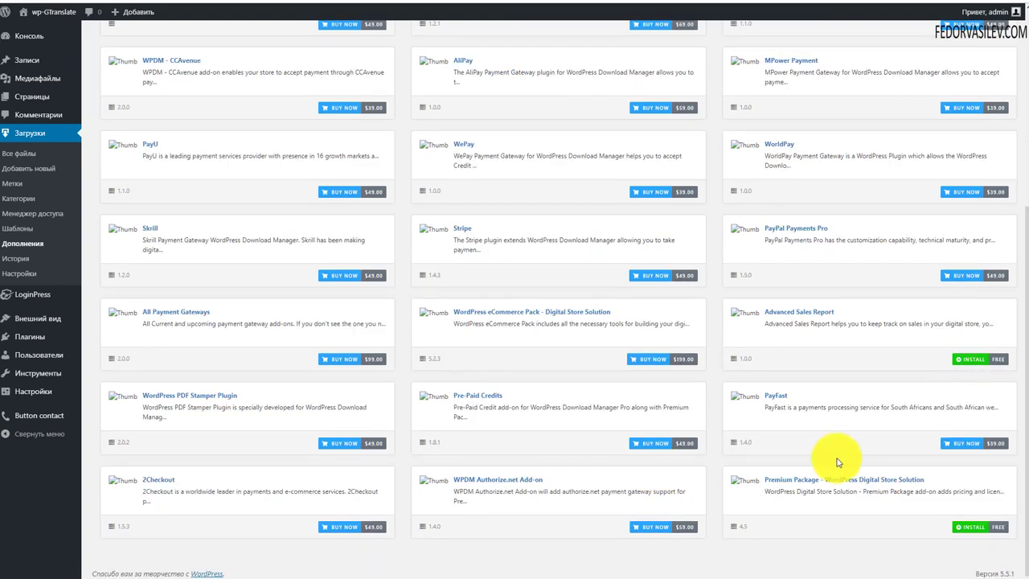
scroll(836, 462, "up", 4)
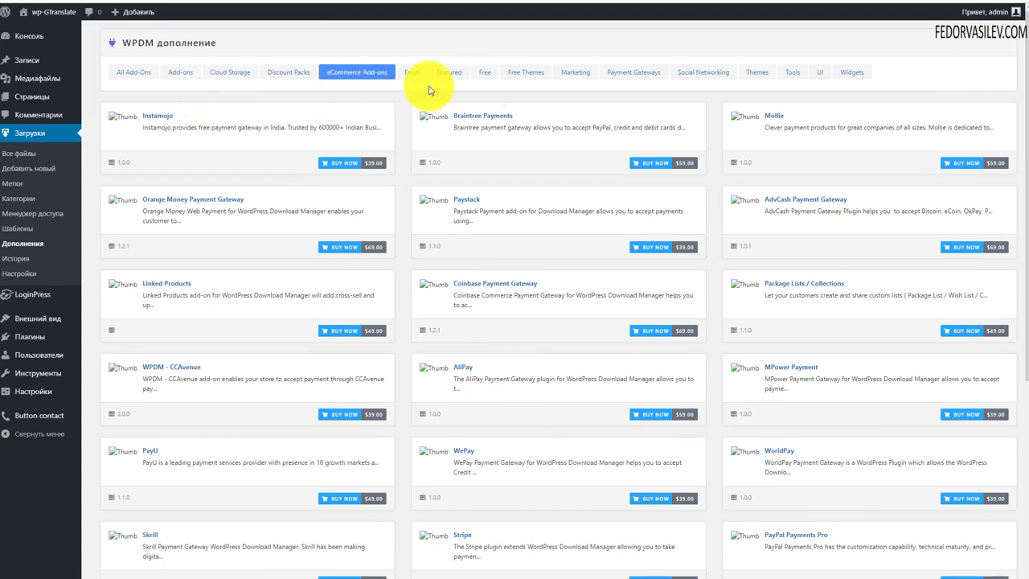
left_click(484, 72)
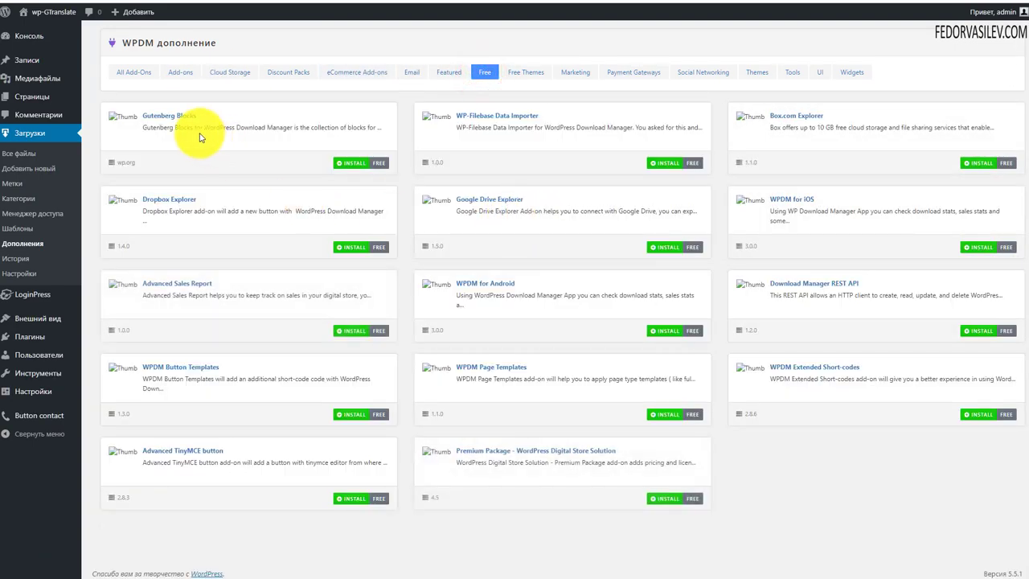
Step: Install the Gutenberg Blocks add-on and activate the plugin
left_click(356, 164)
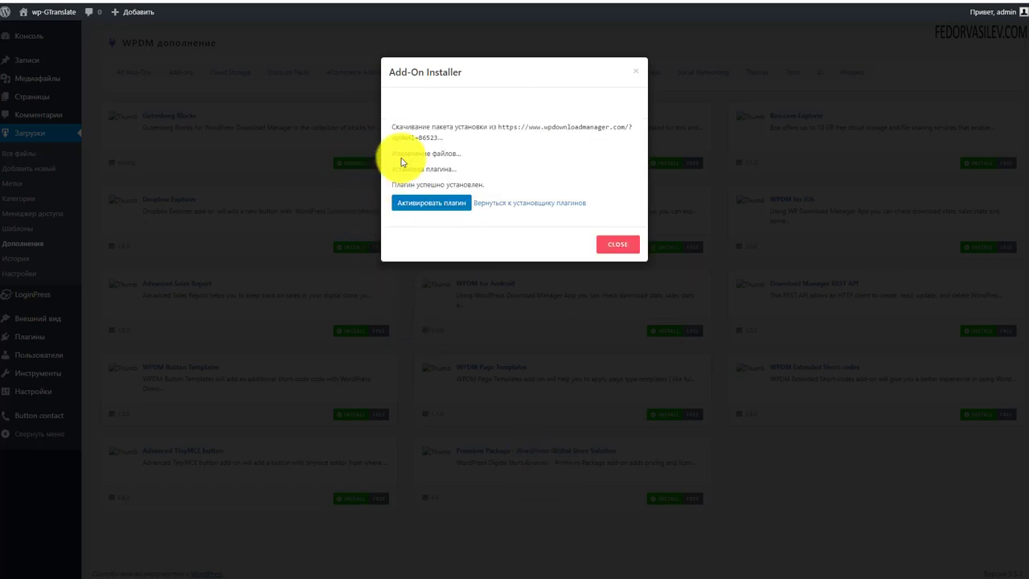
left_click(418, 203)
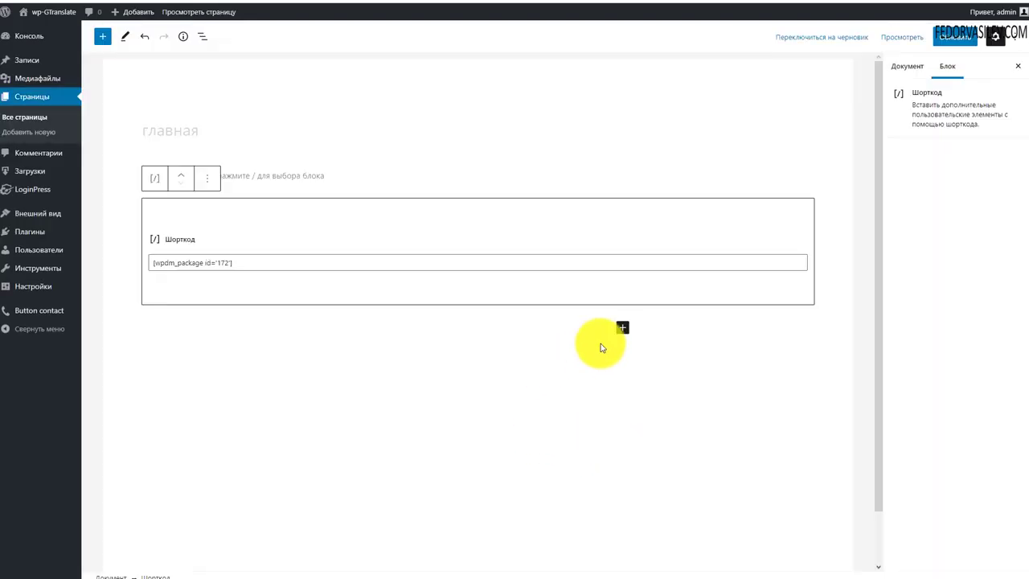
Step: Insert a Download Manager Packages block above the shortcode on главная, update, and view the page
left_click(622, 327)
left_click(680, 509)
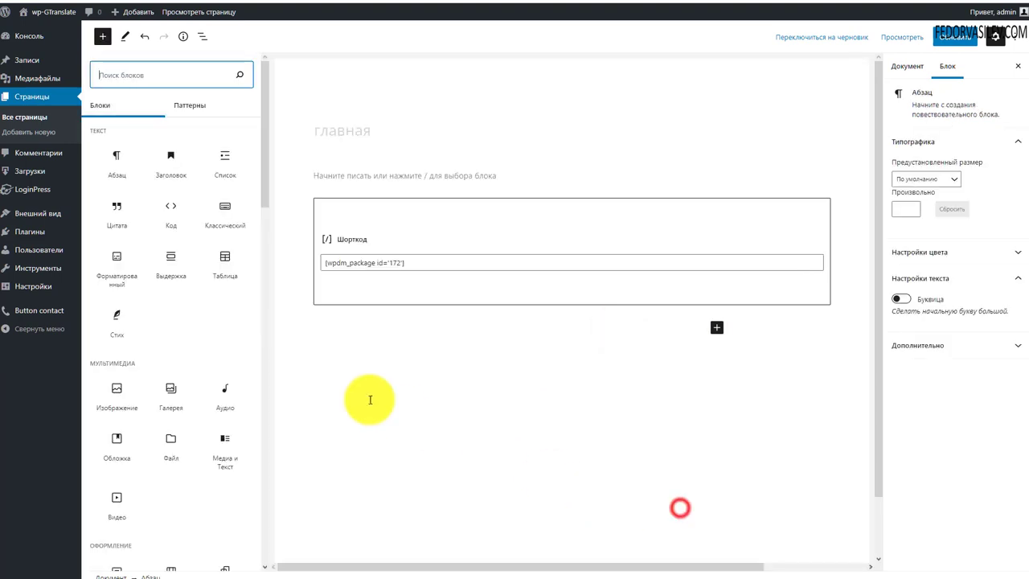
scroll(158, 199, "down", 15)
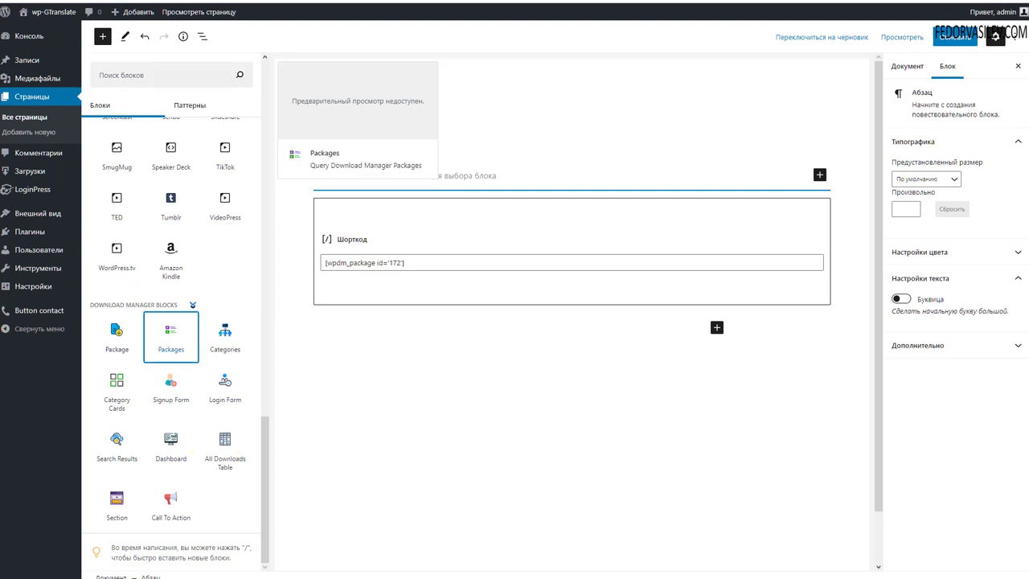
left_click(170, 336)
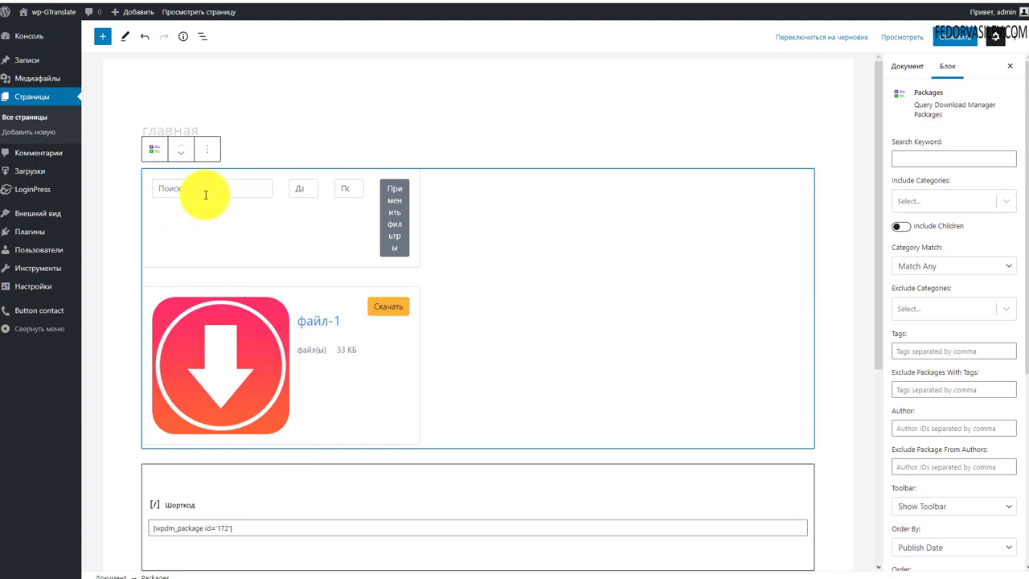
left_click(957, 44)
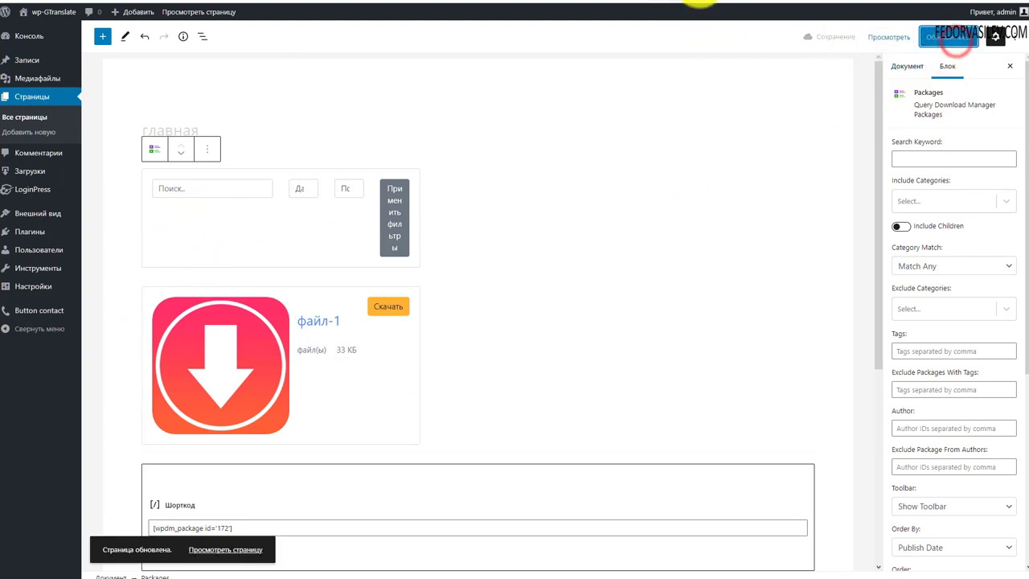
left_click(40, 8)
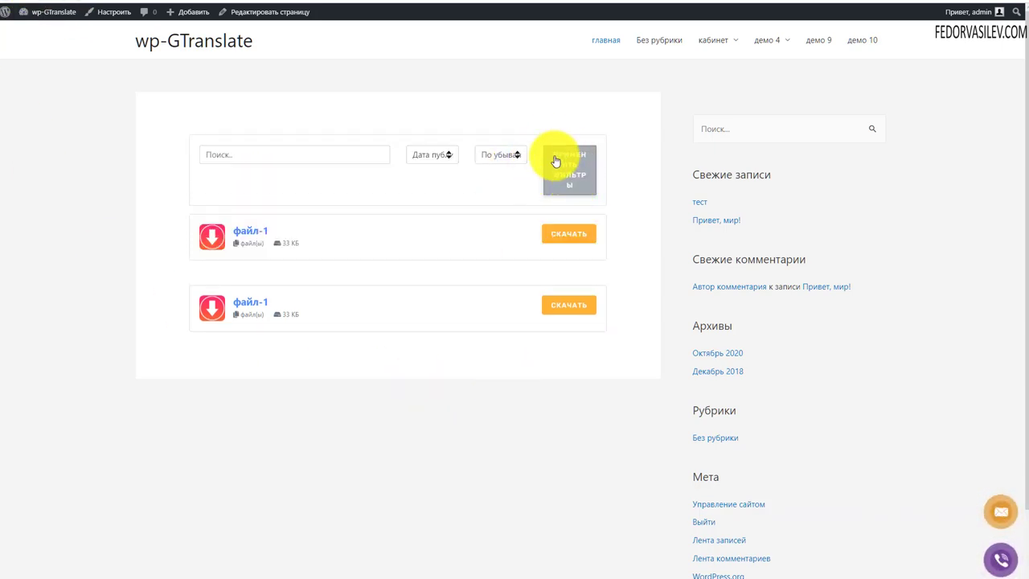
Step: Filter the live package list by Дата публикации in По убыванию order, then return to the block inserter
left_click(257, 155)
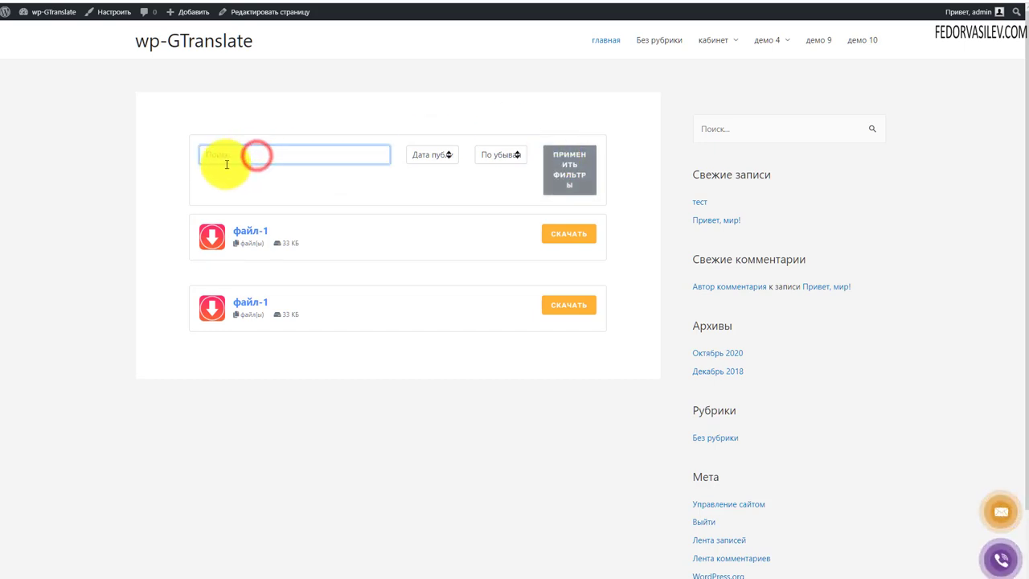
left_click(428, 154)
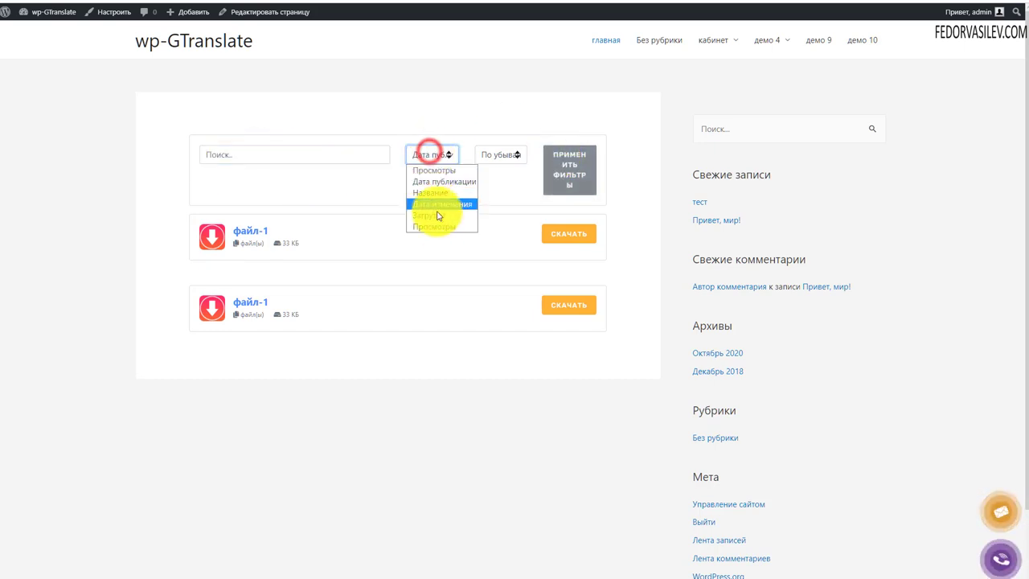
left_click(498, 154)
left_click(500, 155)
left_click(566, 163)
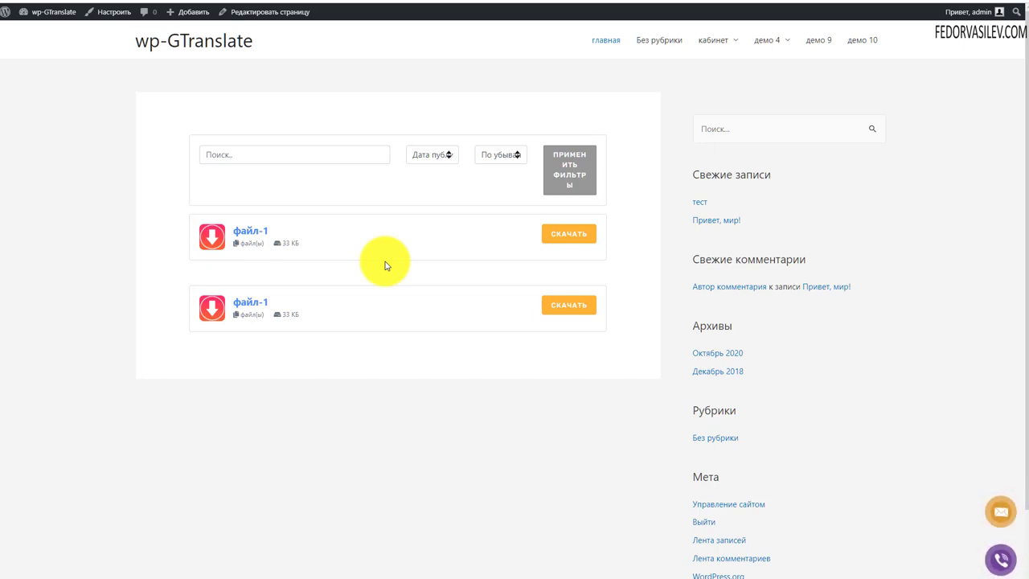
left_click(619, 302)
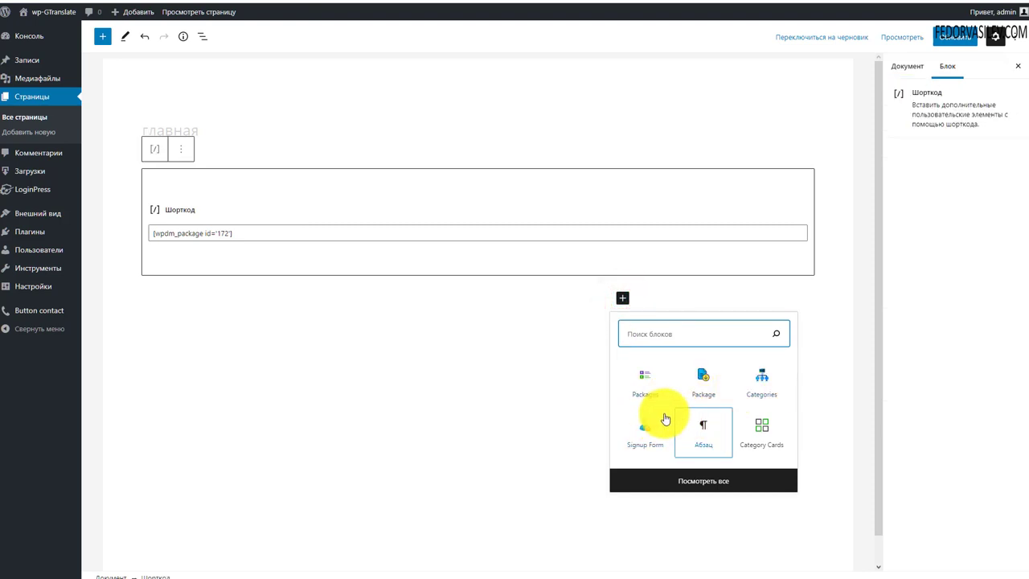
Step: Insert a Signup Form block on главная and delete it via Удалить блок
left_click(643, 422)
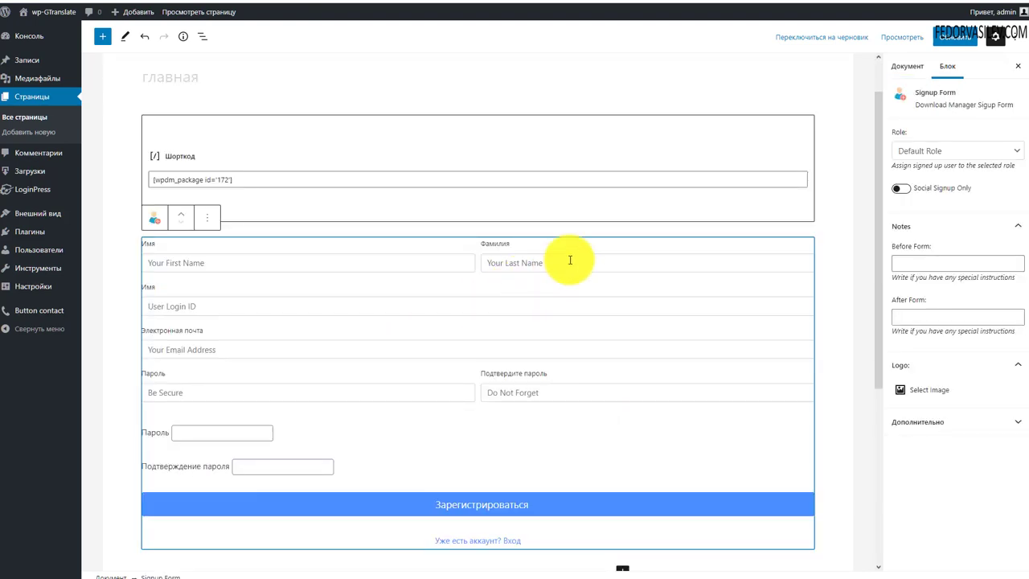
left_click(570, 260)
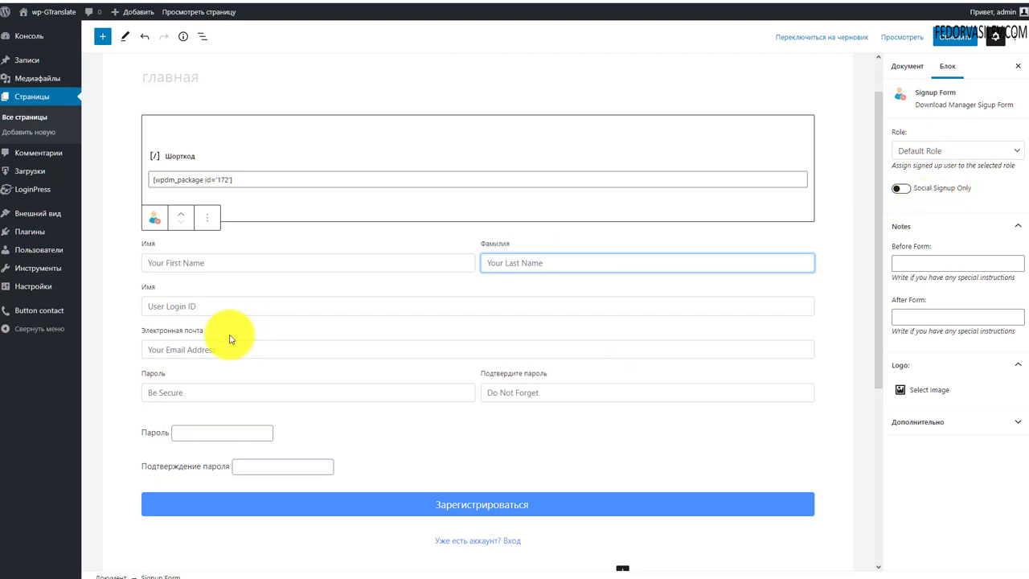
left_click(207, 217)
left_click(230, 452)
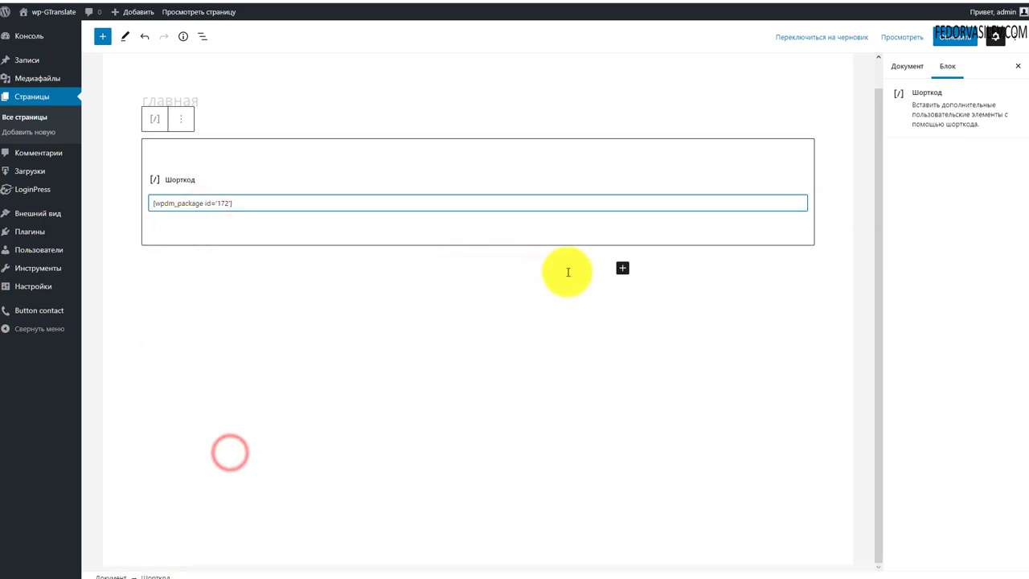
Step: Insert and delete a Call To Action block, then browse the full block library for Download Manager blocks
left_click(622, 267)
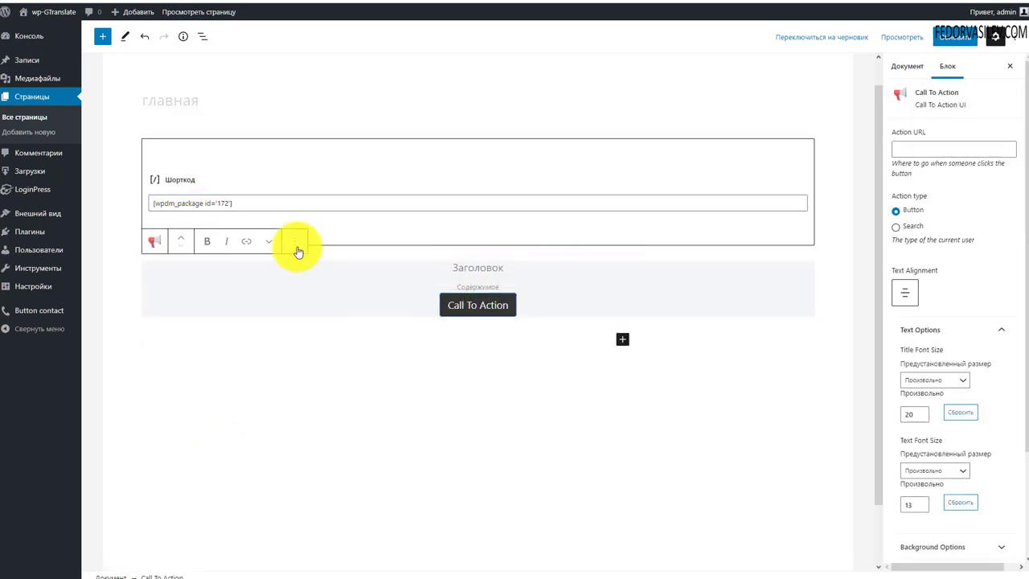
left_click(295, 241)
left_click(333, 479)
left_click(623, 268)
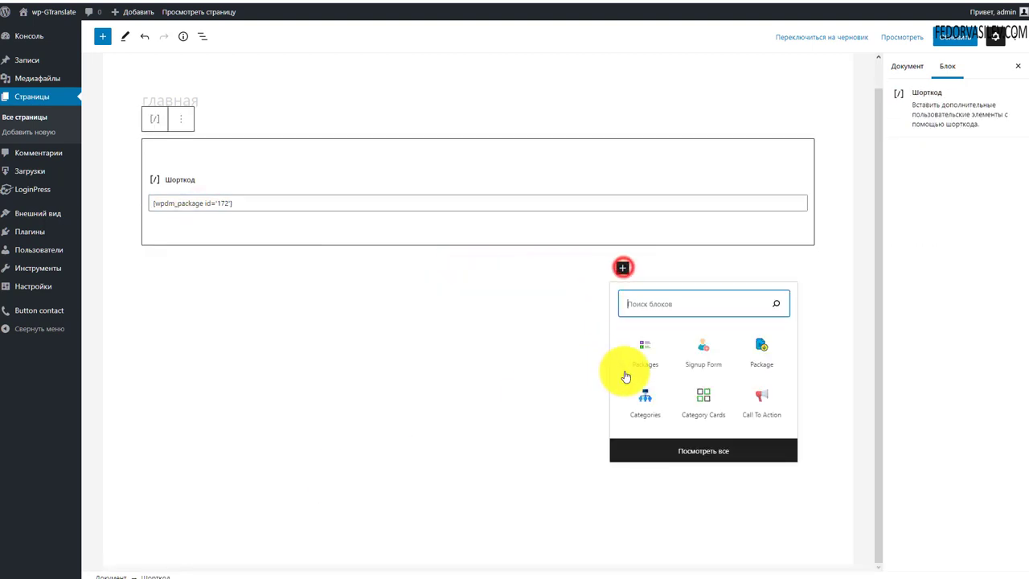
left_click(700, 458)
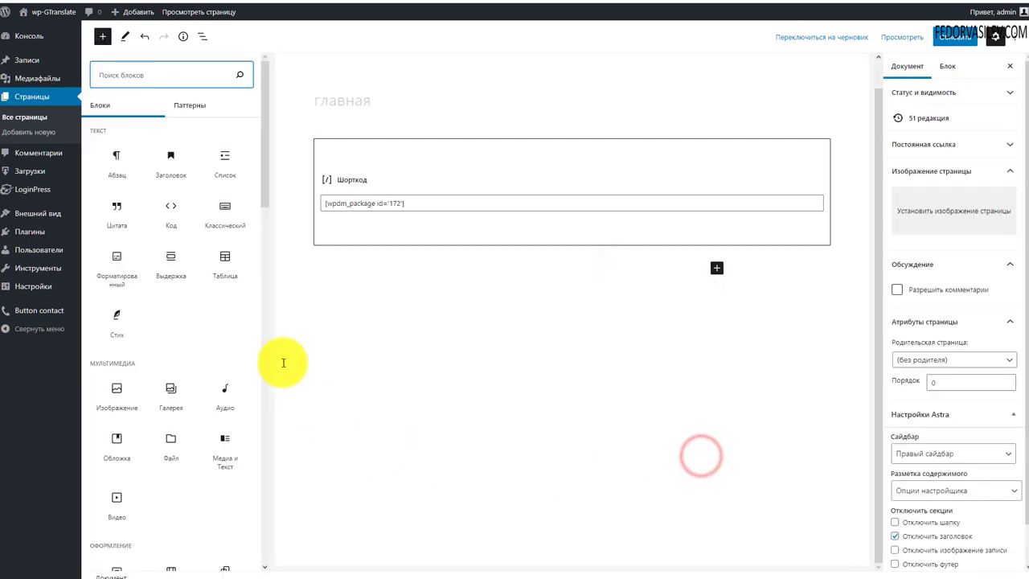
scroll(154, 268, "down", 15)
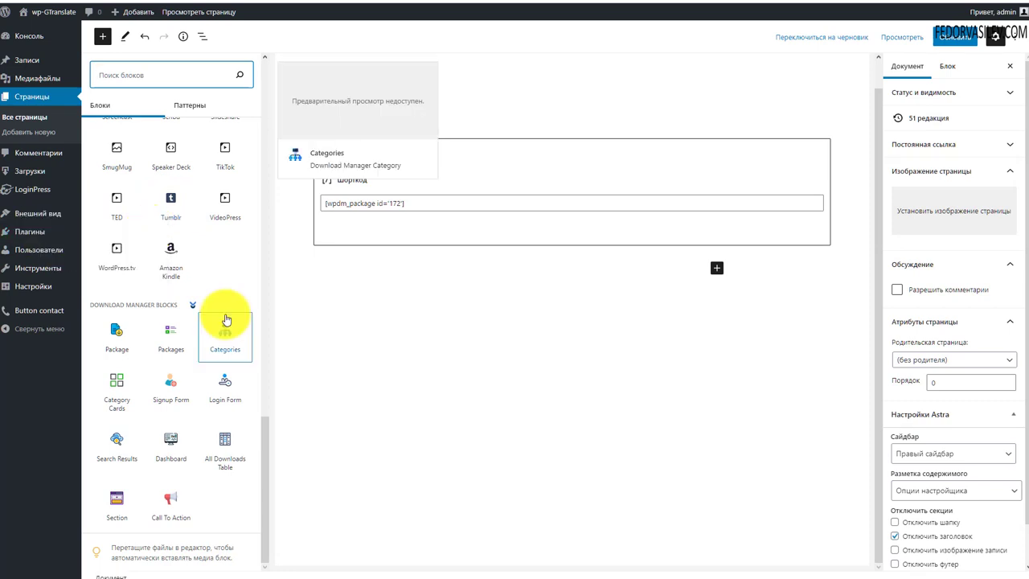
Step: Leave the главная editor without saving and show the free add-ons on the Дополнения page
mouse_move(66, 226)
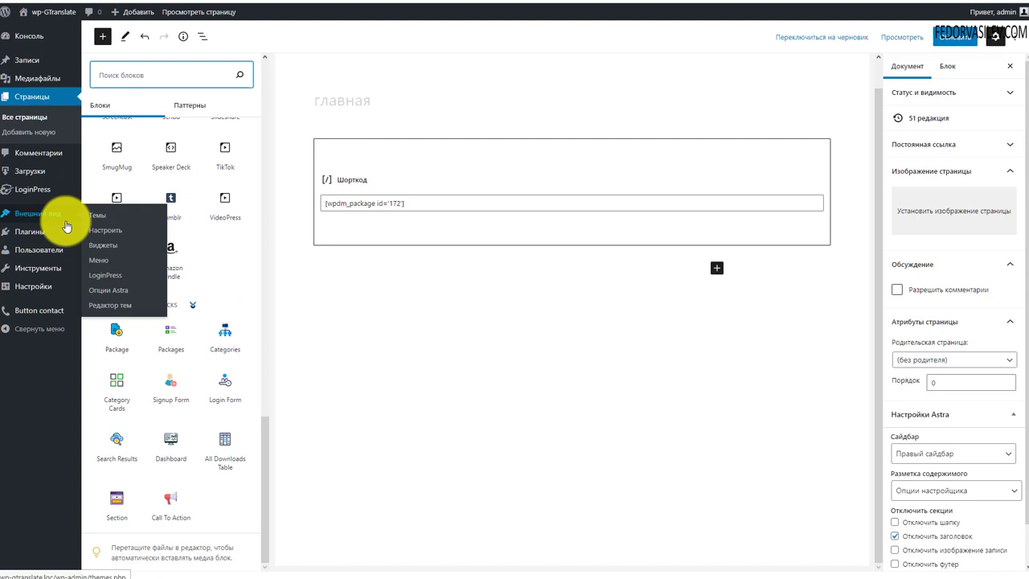
left_click(30, 170)
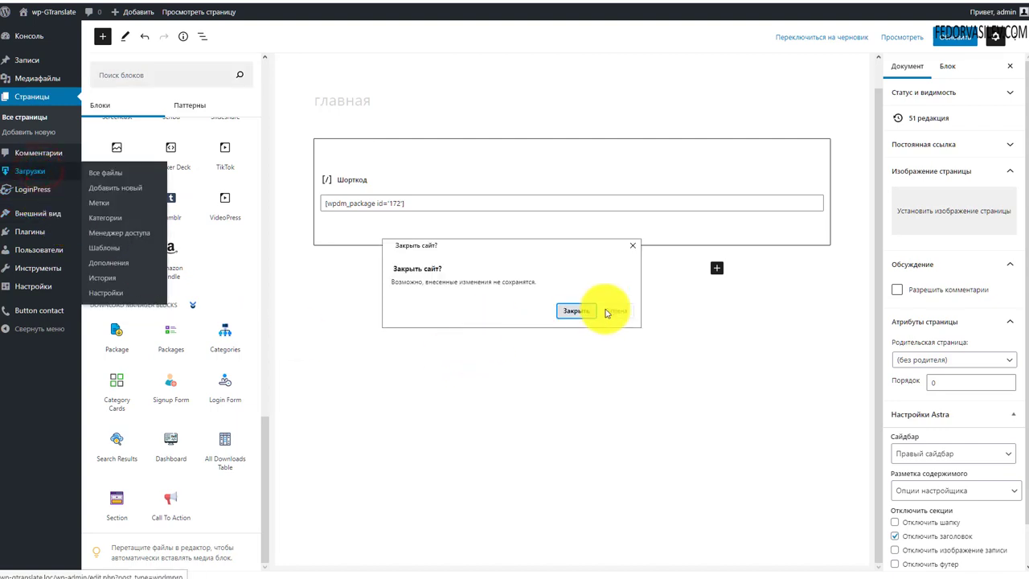
left_click(573, 310)
left_click(44, 245)
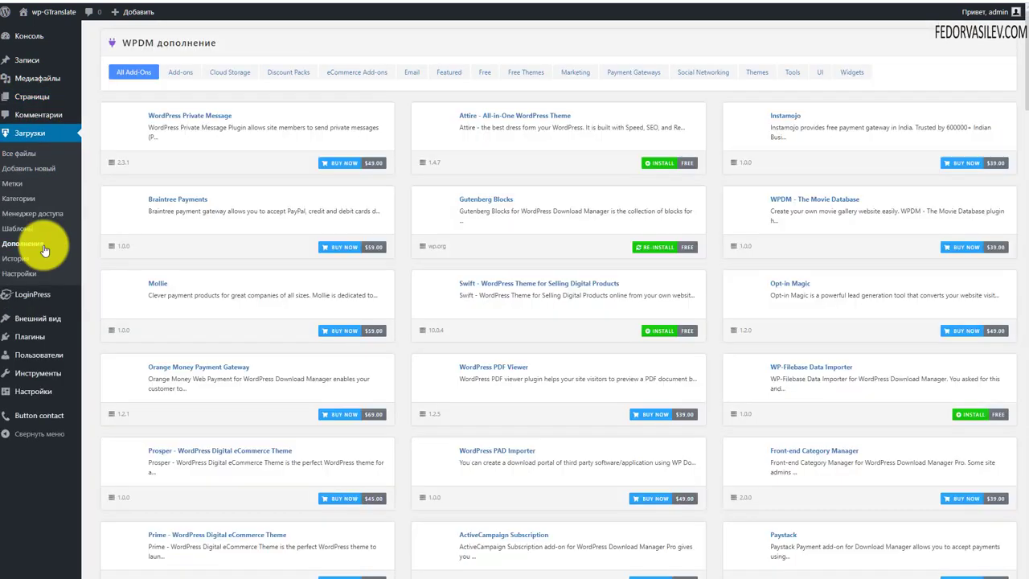
left_click(488, 72)
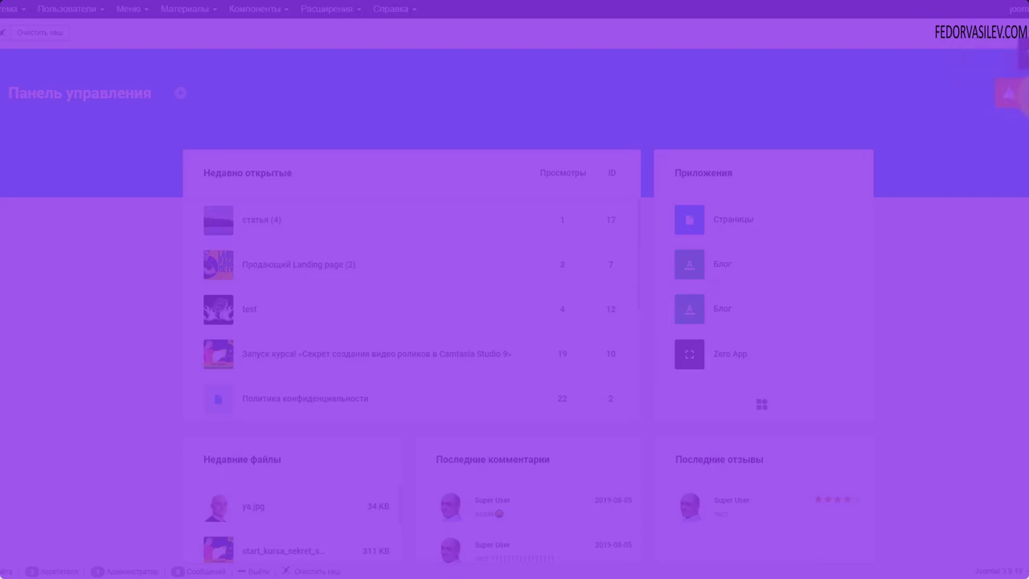
Step: Reach Gridbox's Zero App via the notifications to list its статья articles, then choose an option from its settings menu
left_click(1020, 99)
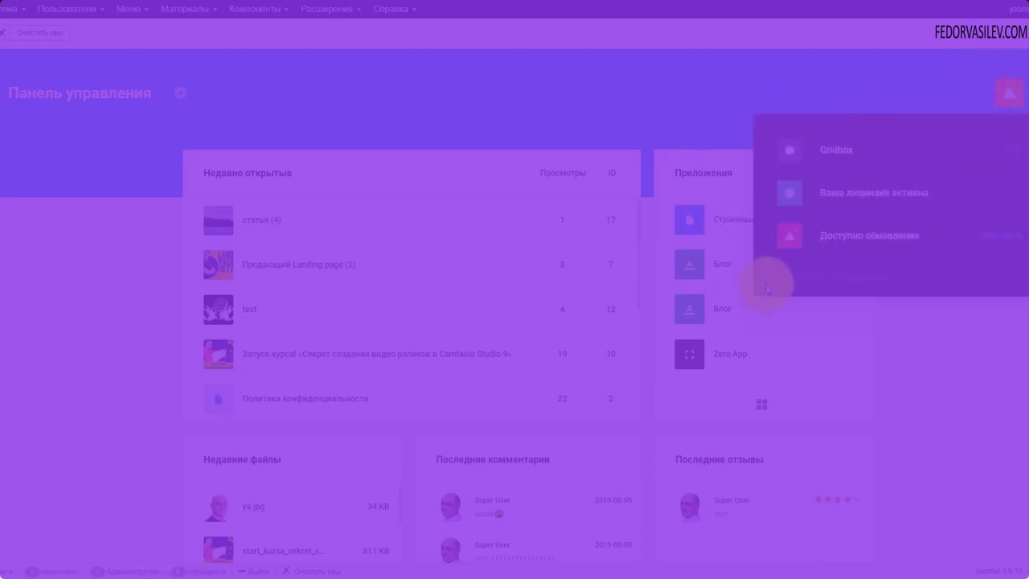
left_click(829, 189)
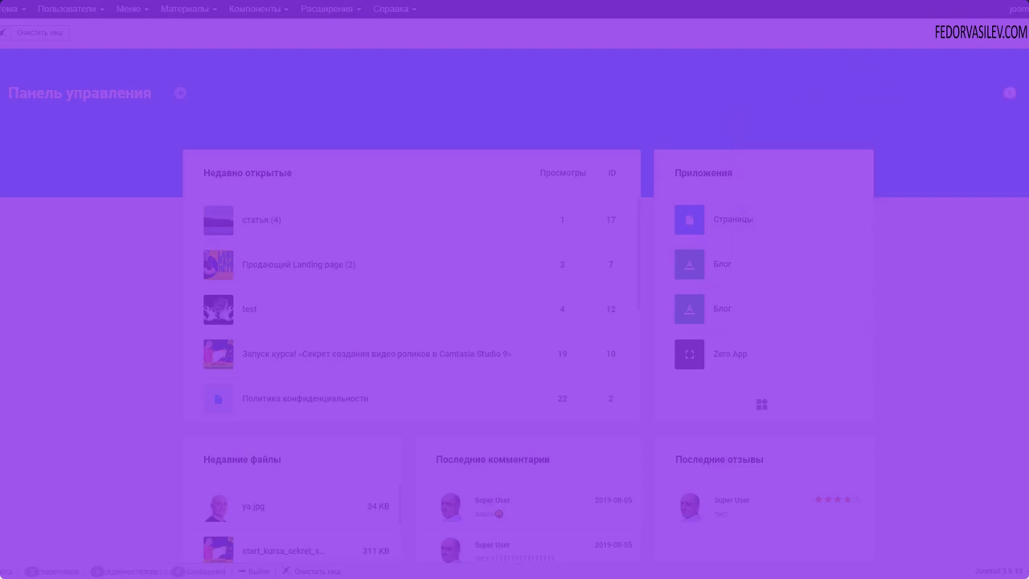
left_click(20, 193)
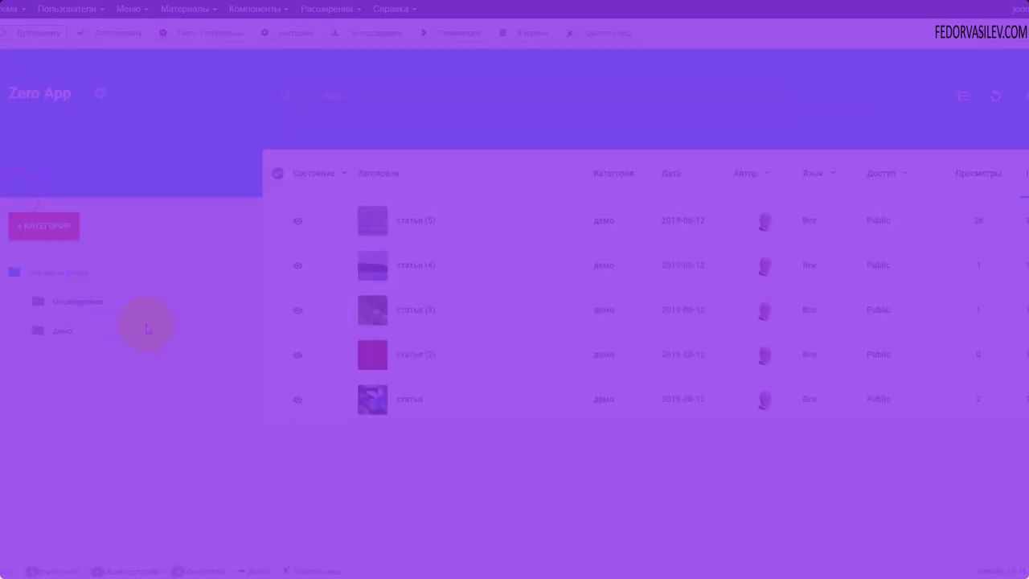
left_click(100, 94)
left_click(108, 238)
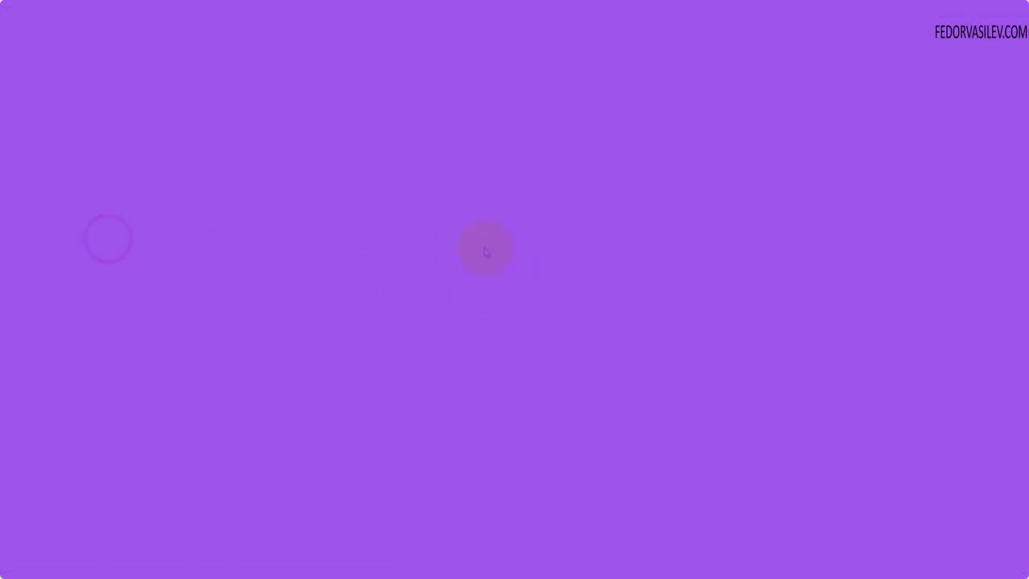